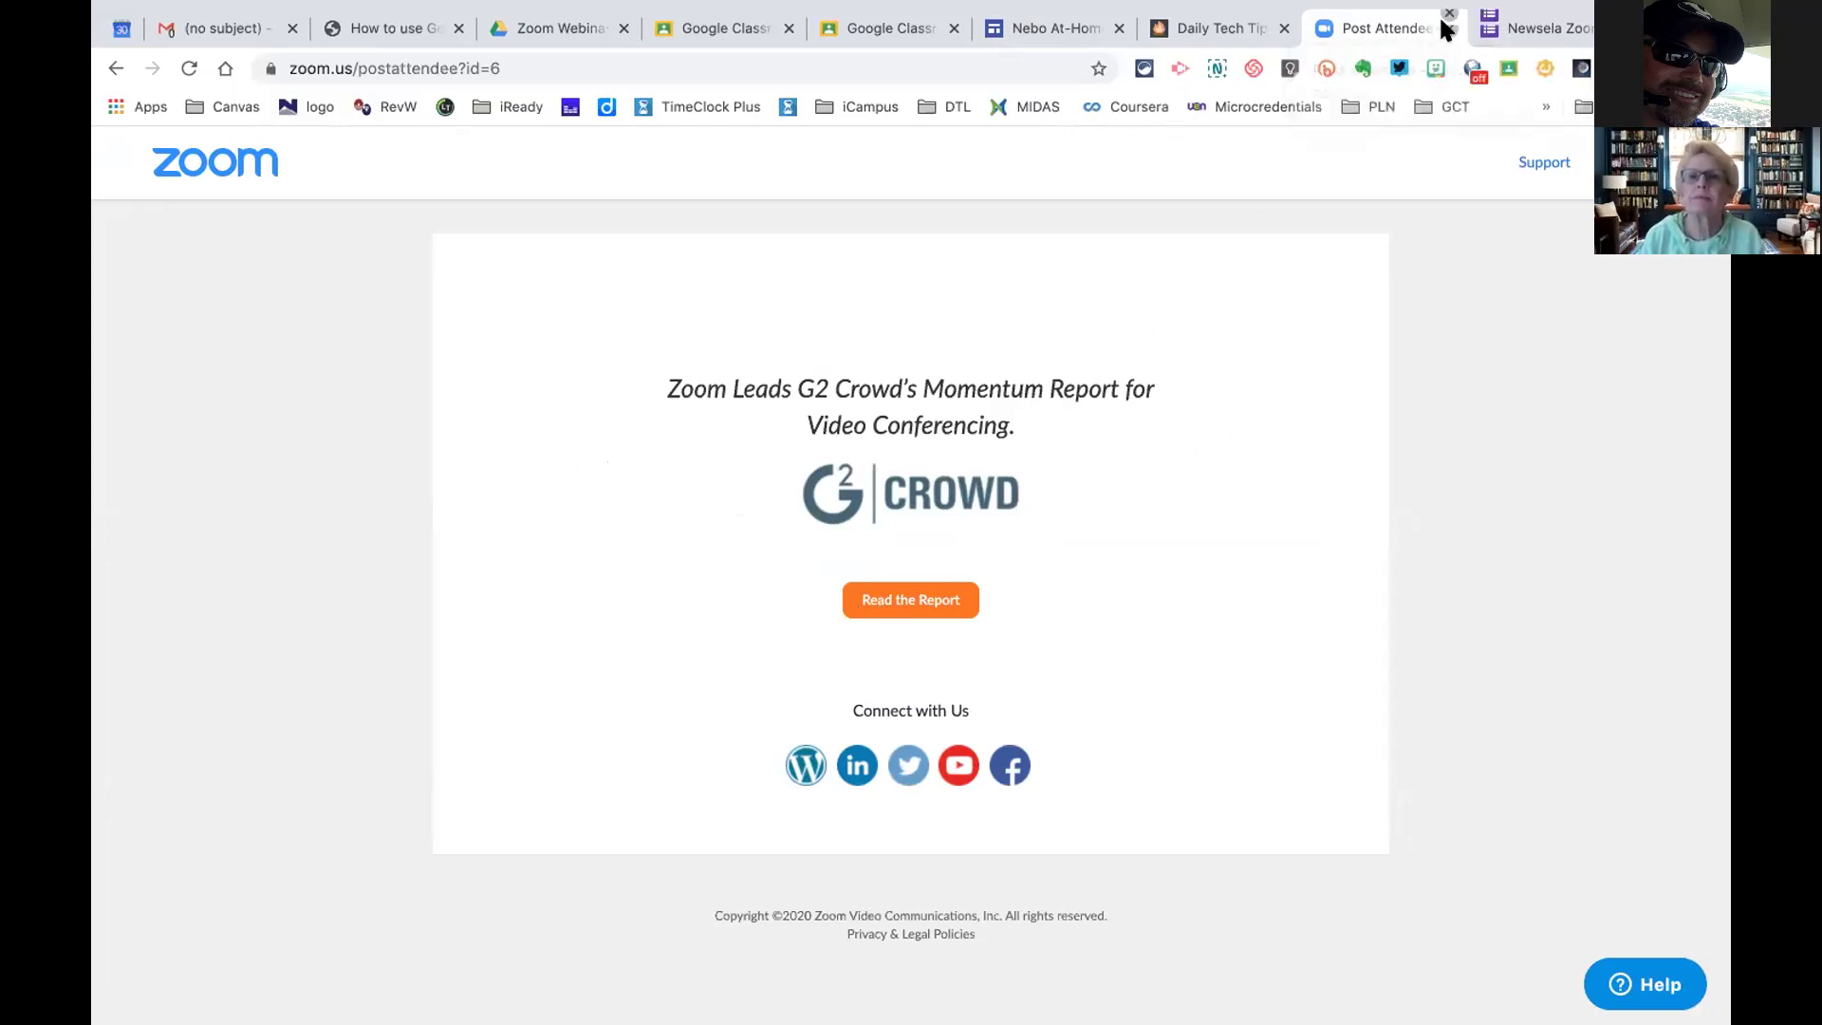
# Close the Zoom post-attendee and Daily Tech Tips pages, and open newsela.com in a new tab
pyautogui.click(1447, 29)
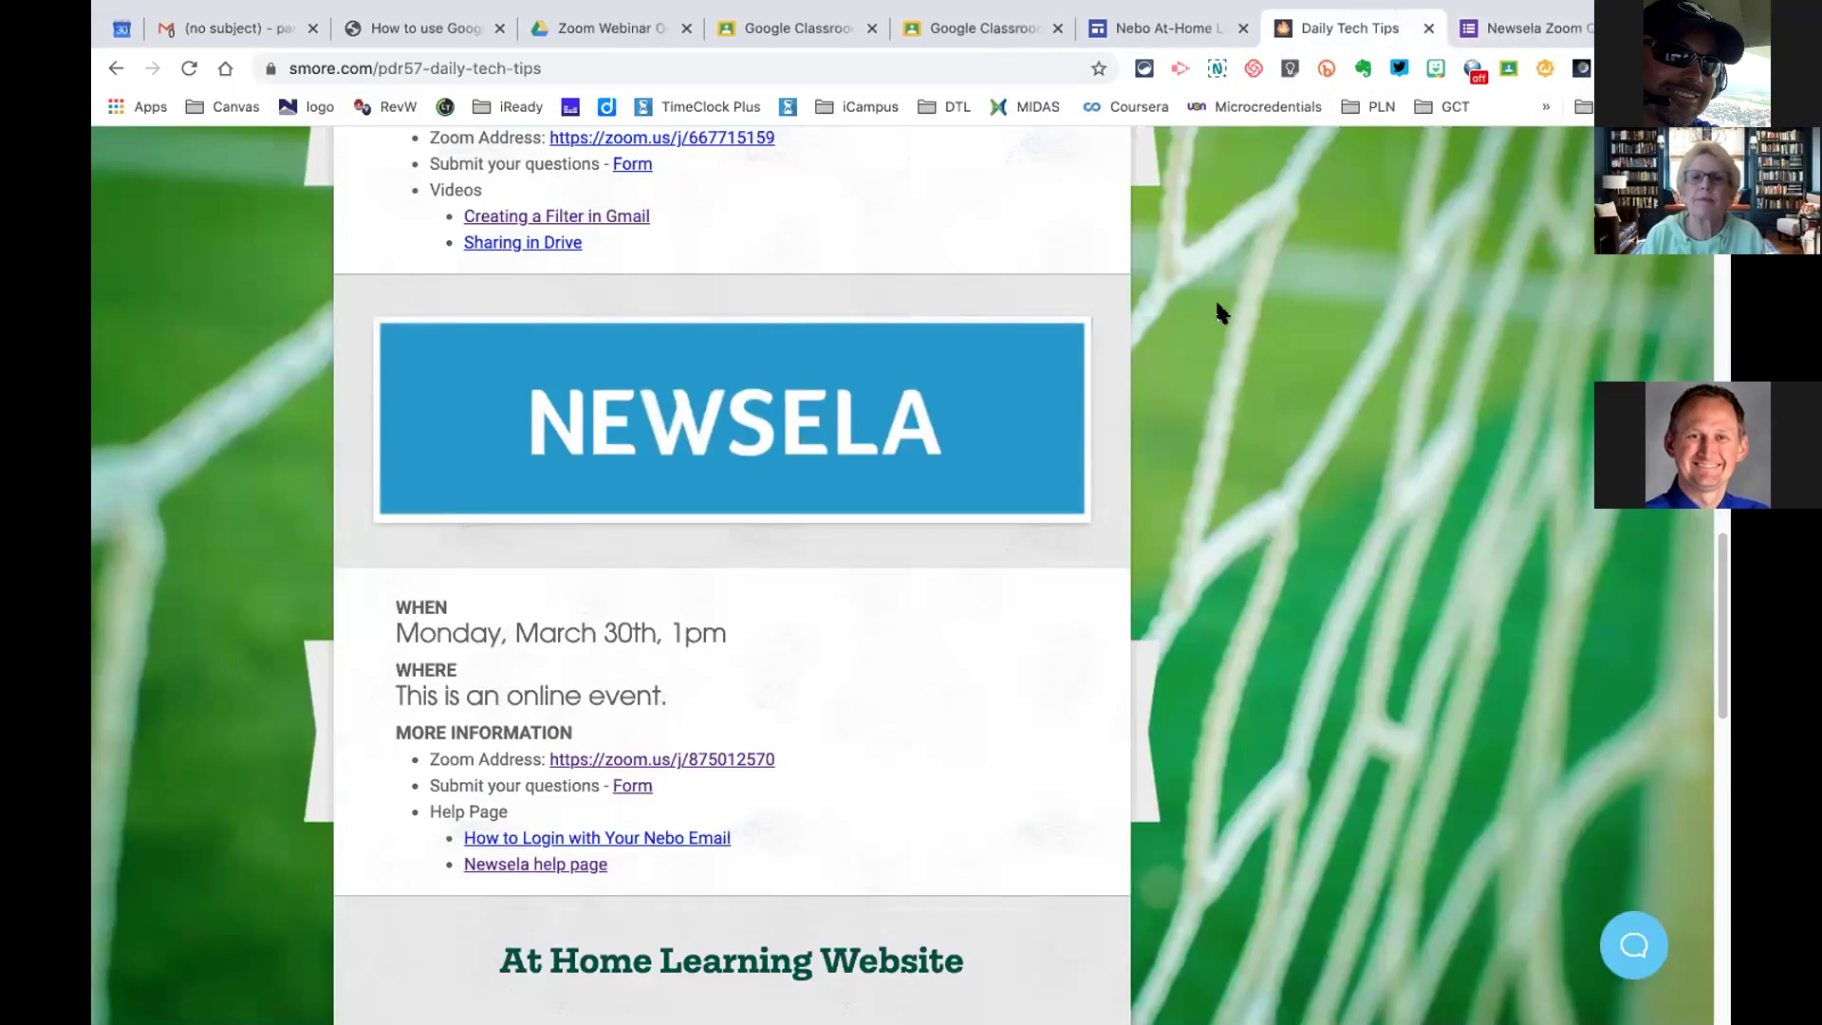
pyautogui.click(1426, 29)
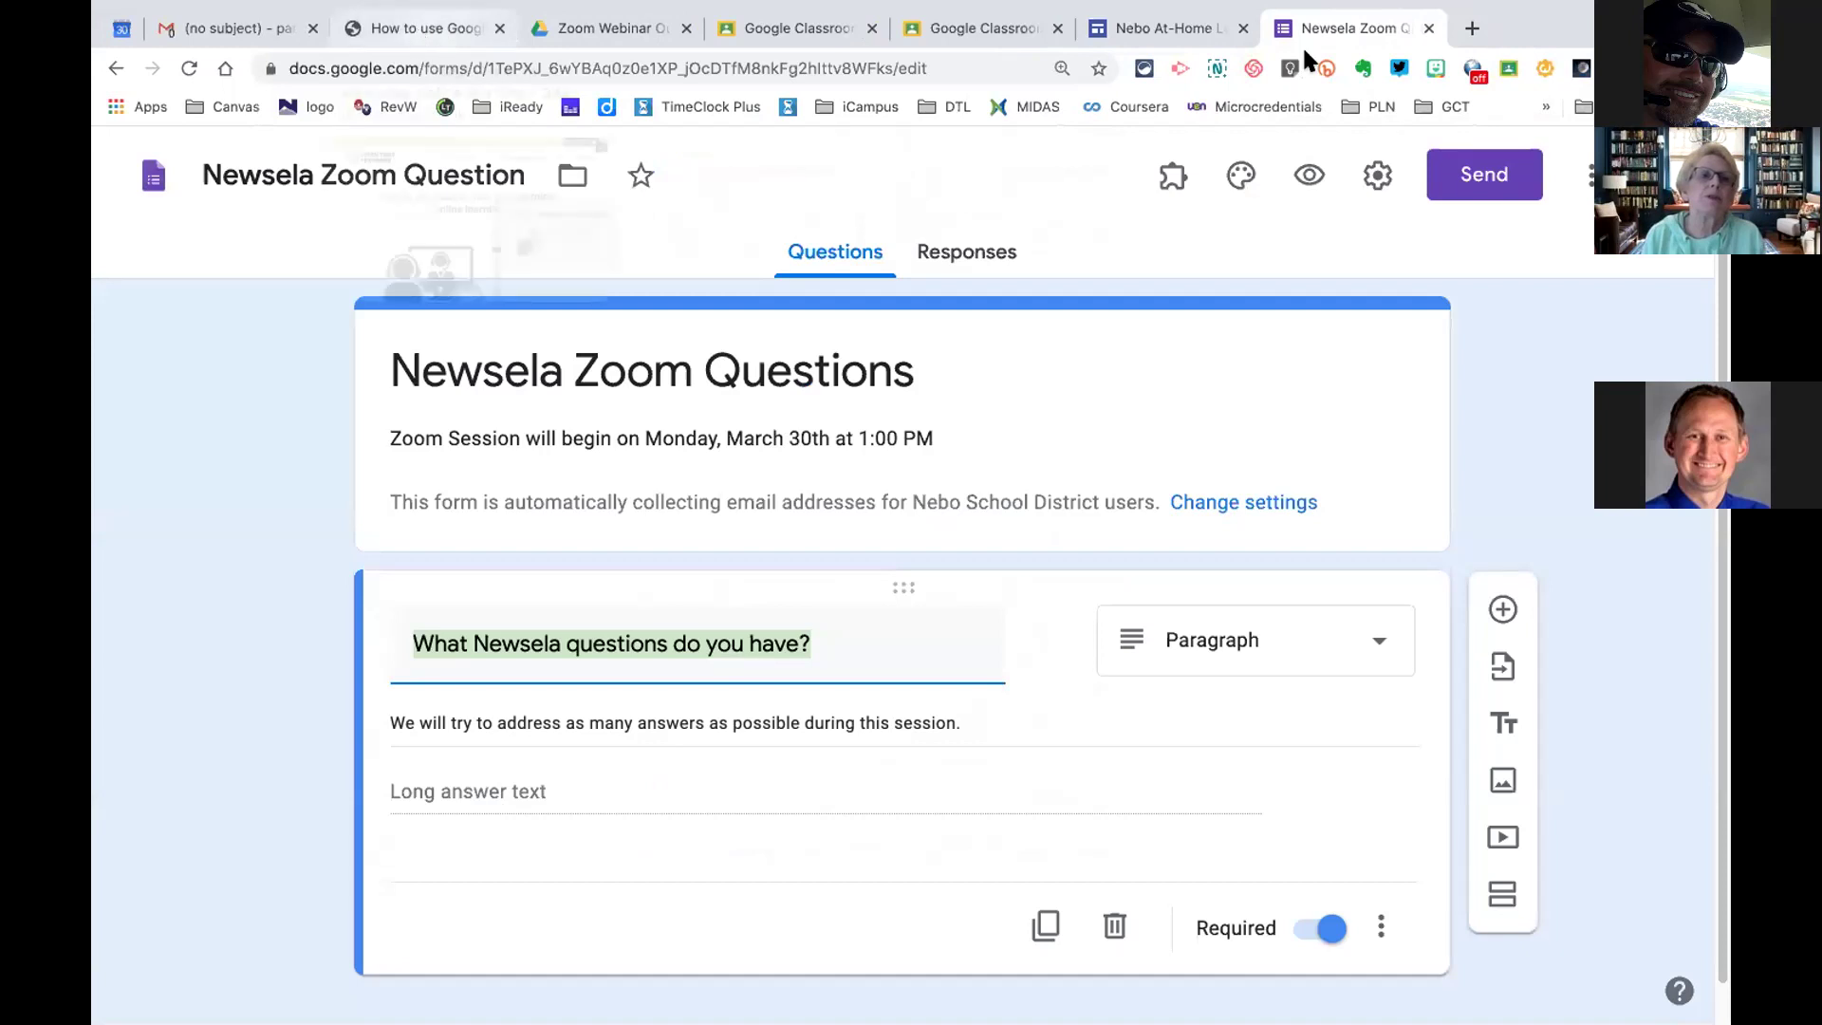
pyautogui.click(1461, 28)
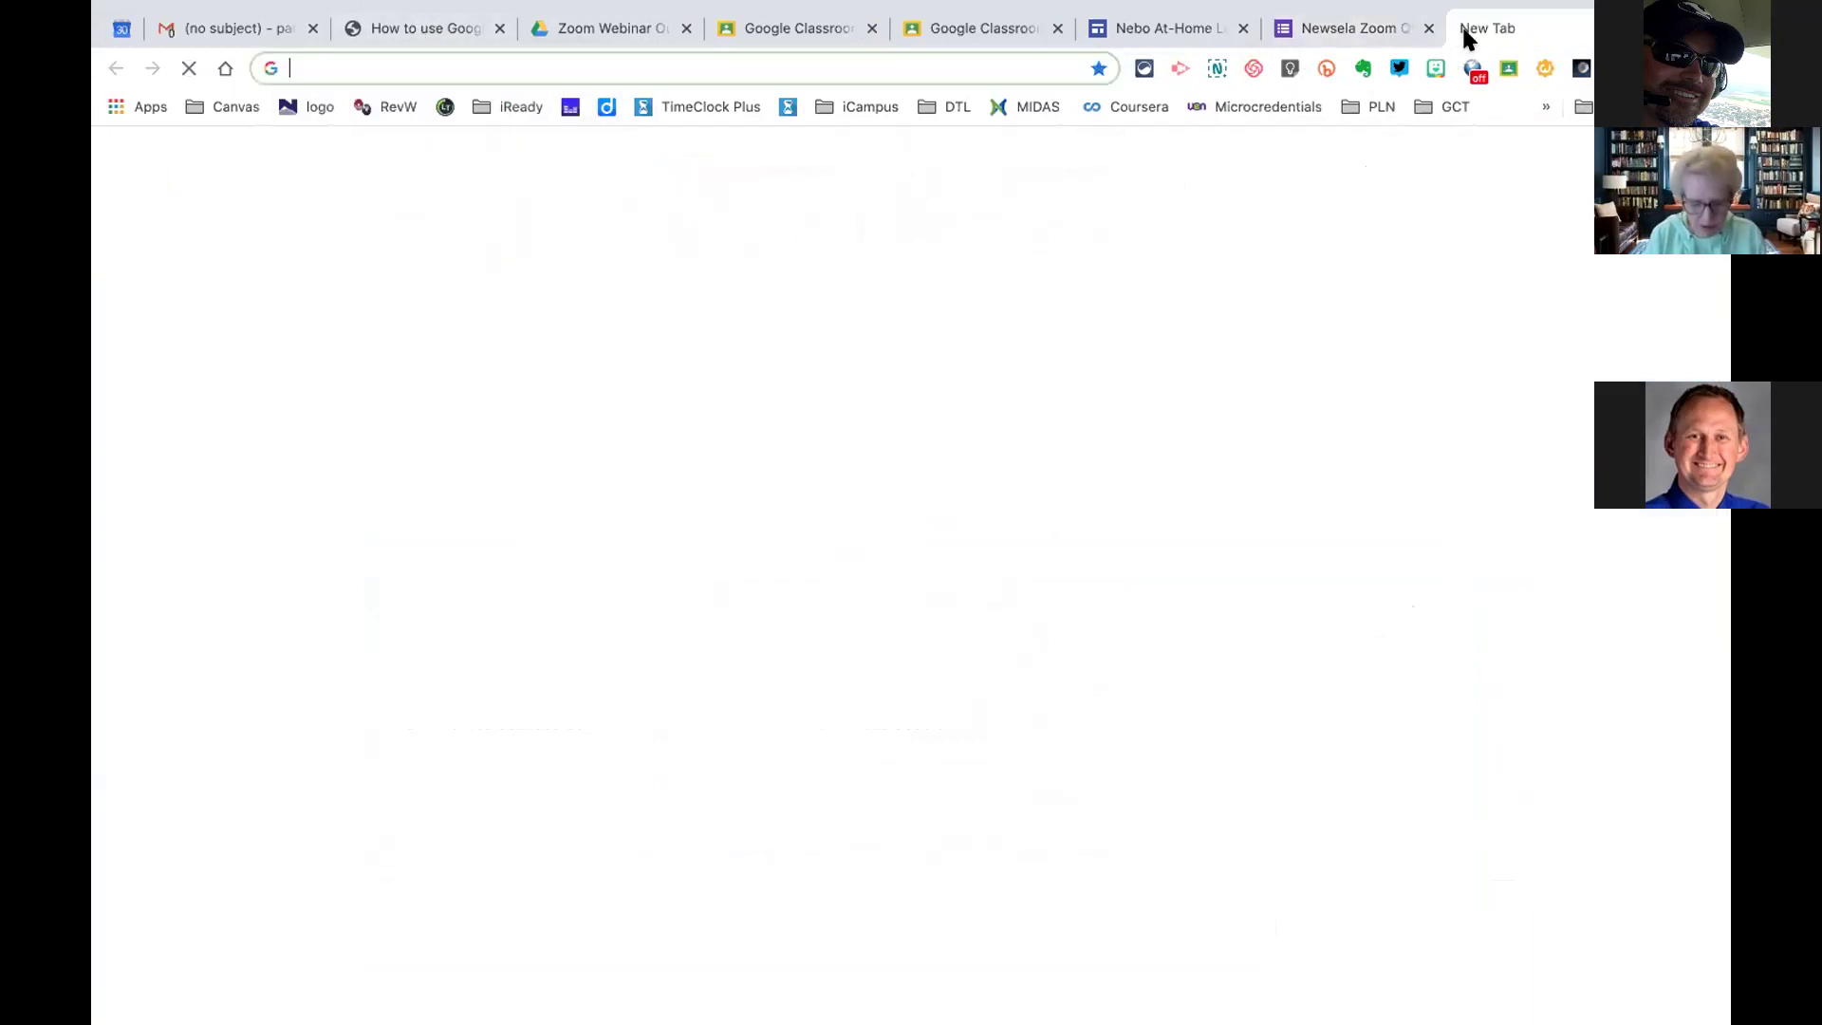
pyautogui.write('n')
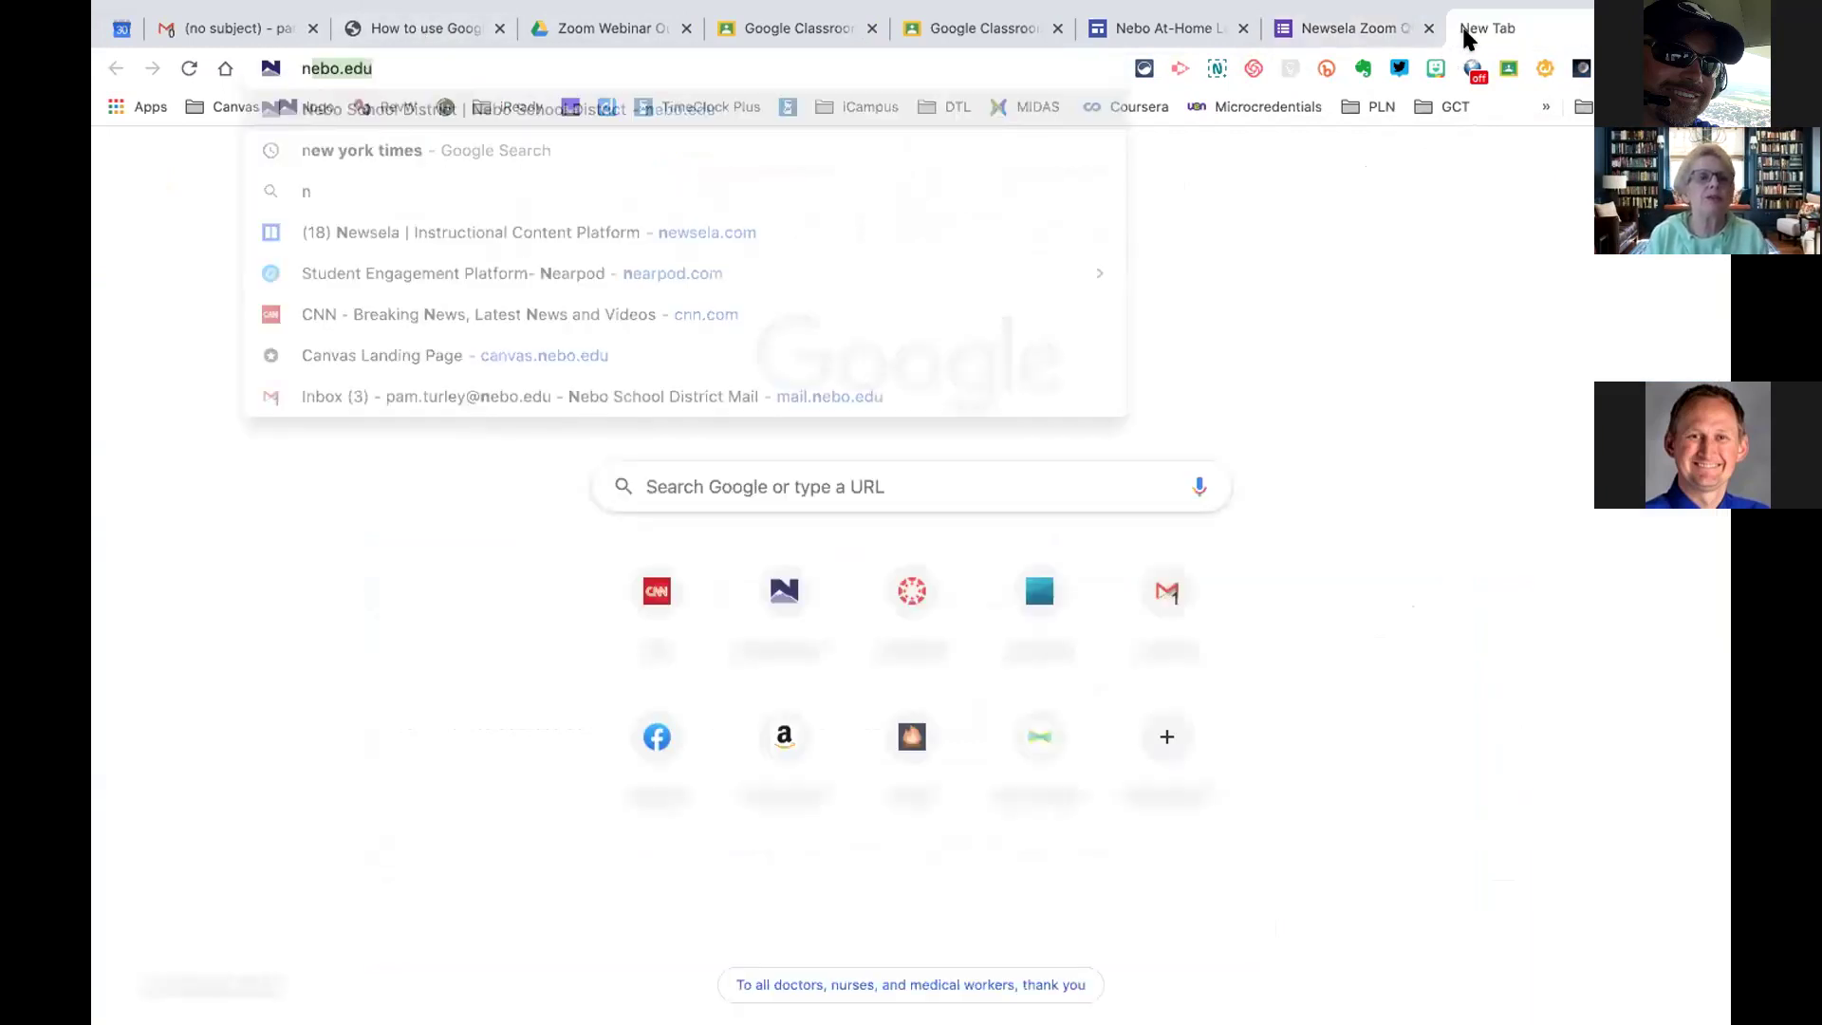
pyautogui.write('ewsel')
pyautogui.press('Return')
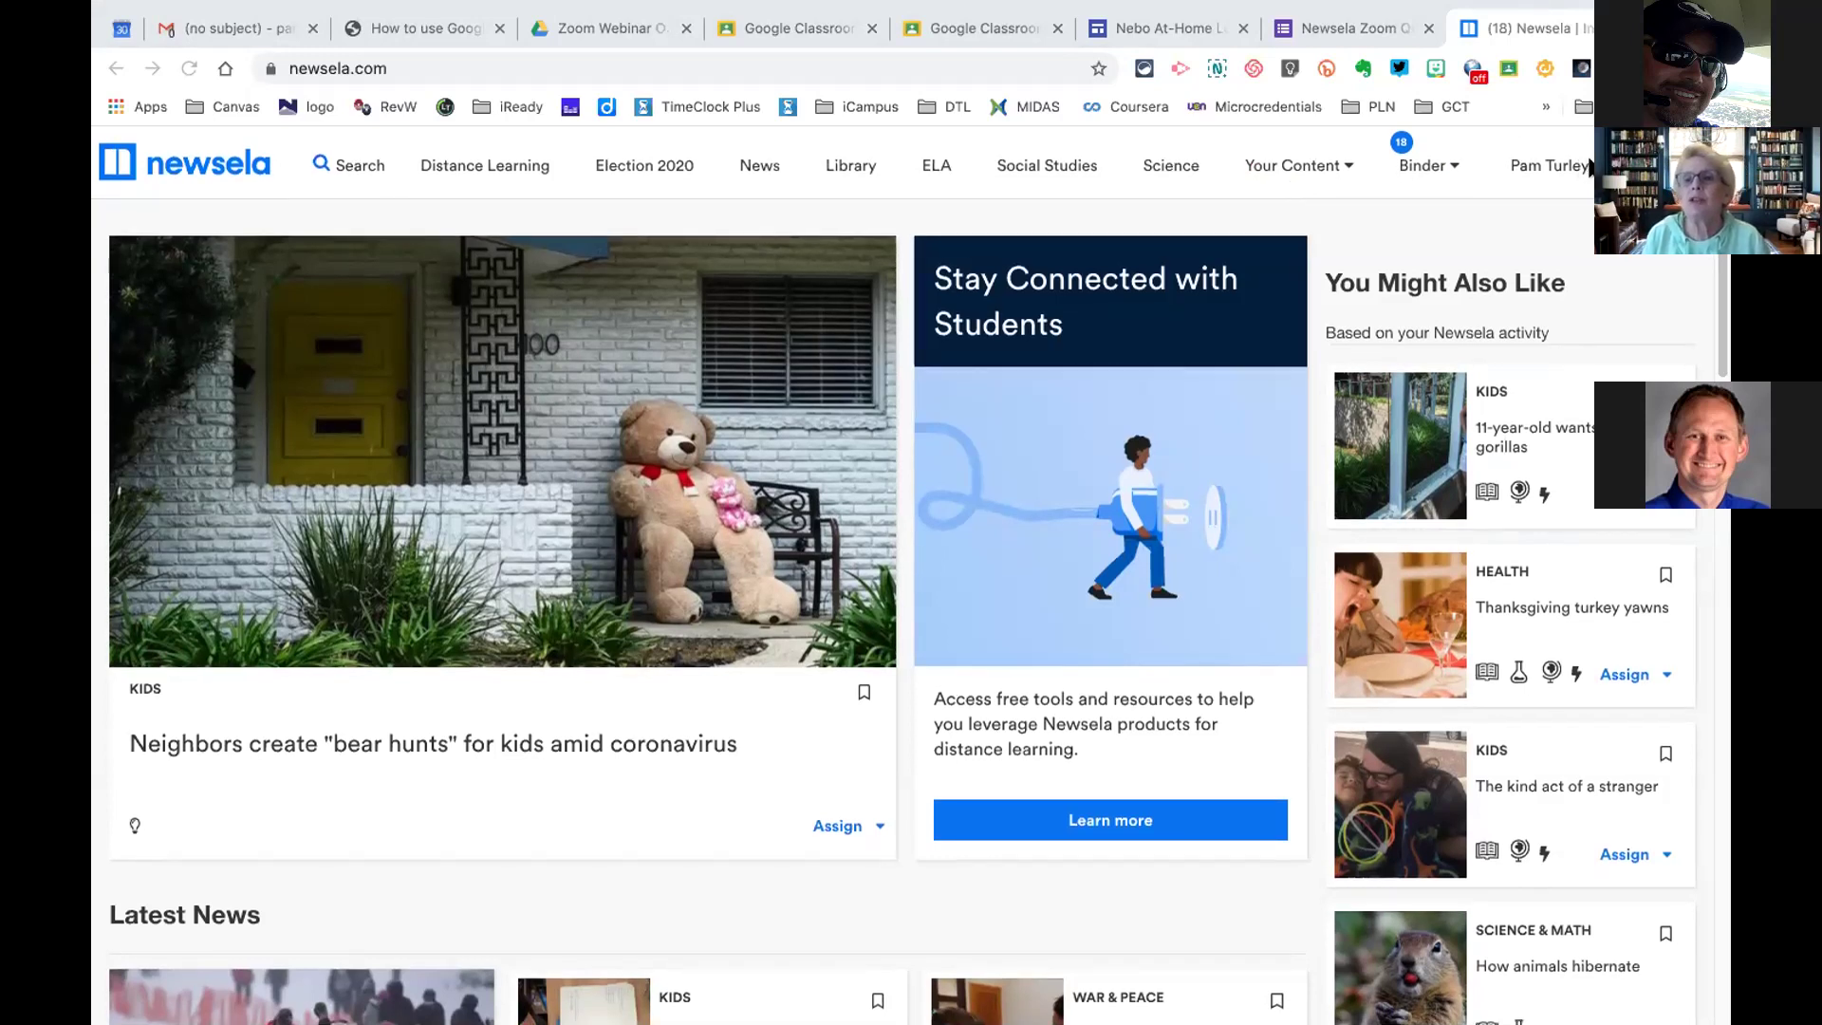
# Go to the Newsela account's profile settings and open the Subjects selection for editing
pyautogui.click(1590, 167)
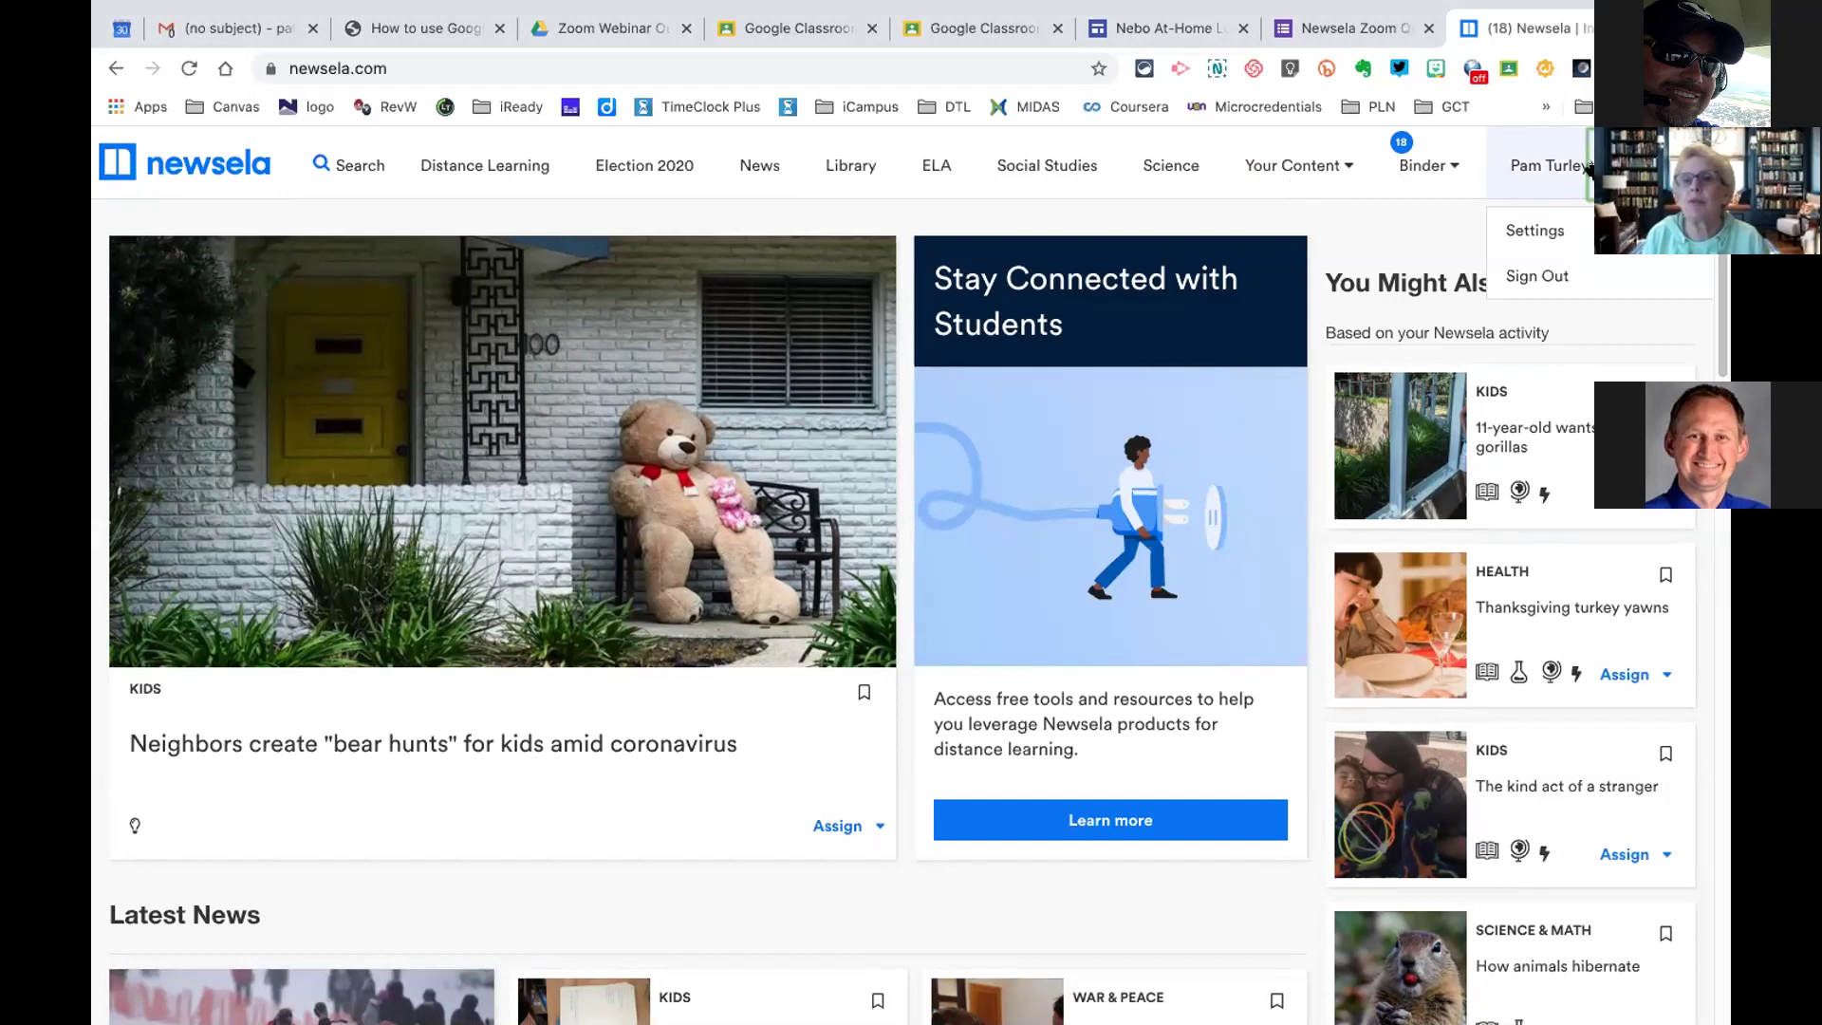
pyautogui.click(1535, 231)
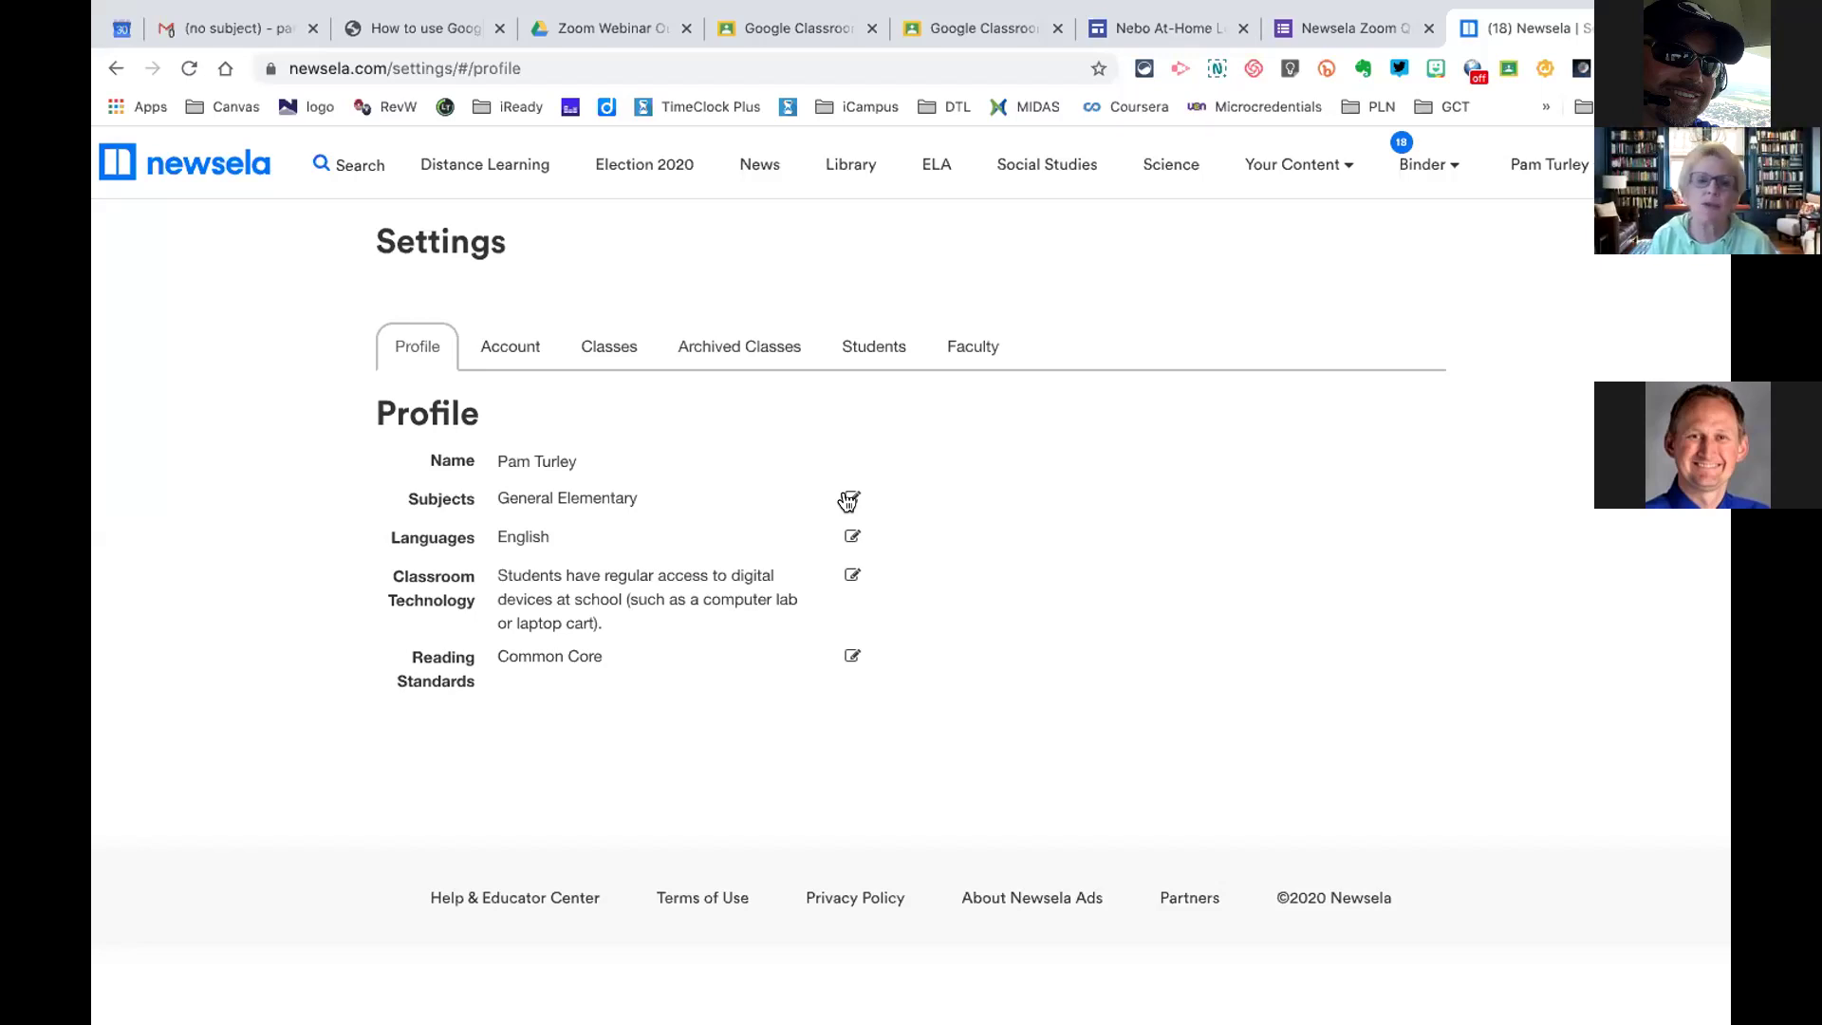
pyautogui.click(849, 500)
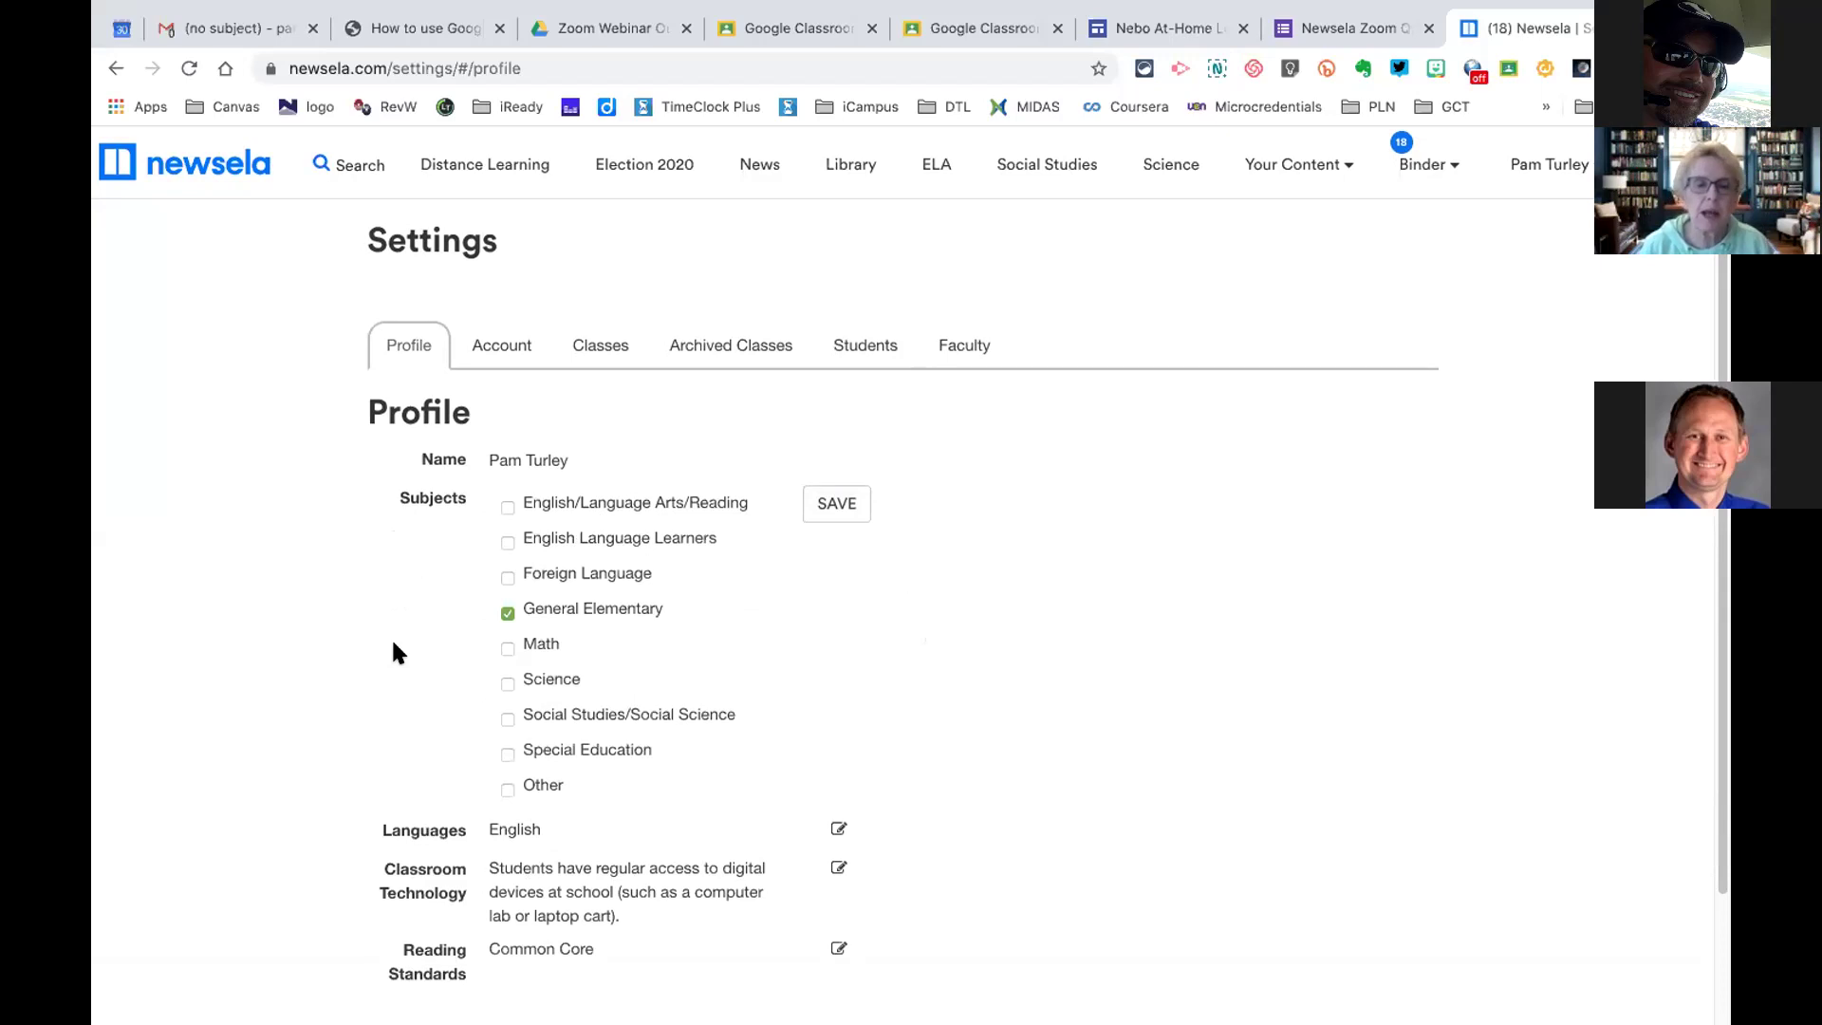
# Save the profile with Common Core as the reading standard and General Elementary as the subject
pyautogui.scroll(-3, 395, 651)
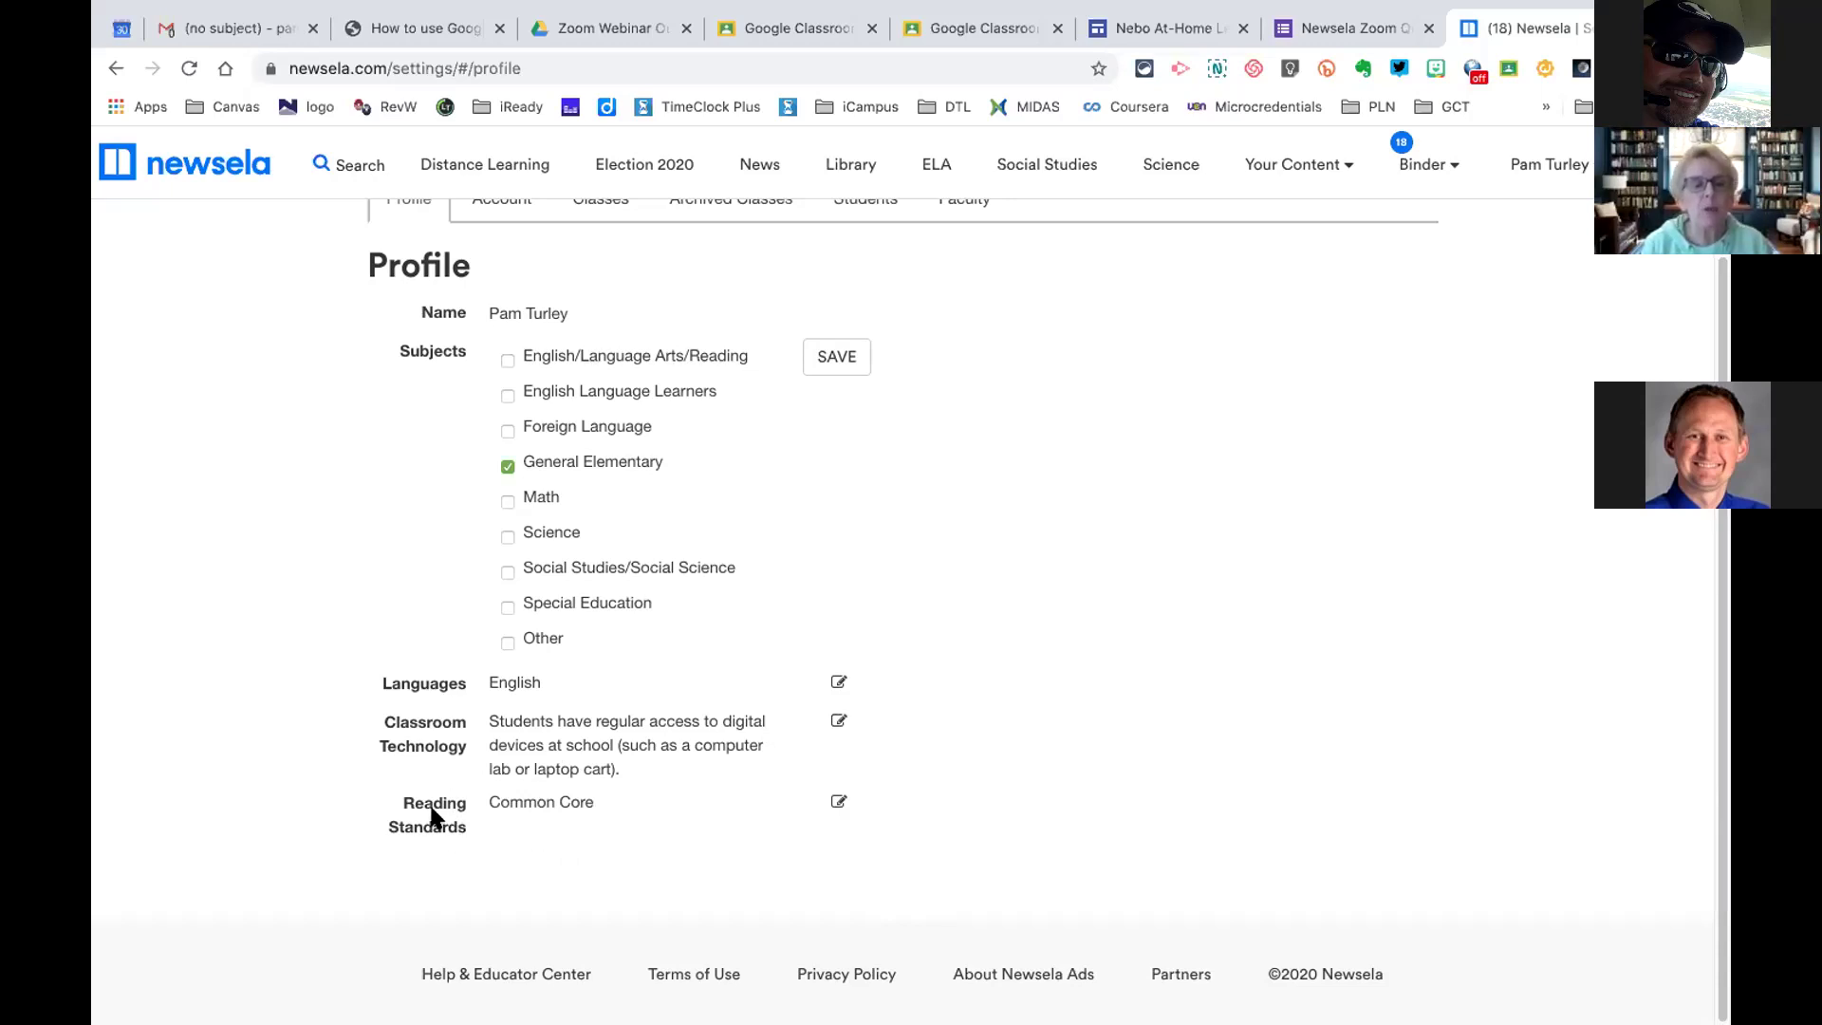
pyautogui.rightClick(836, 803)
pyautogui.click(833, 802)
pyautogui.click(833, 803)
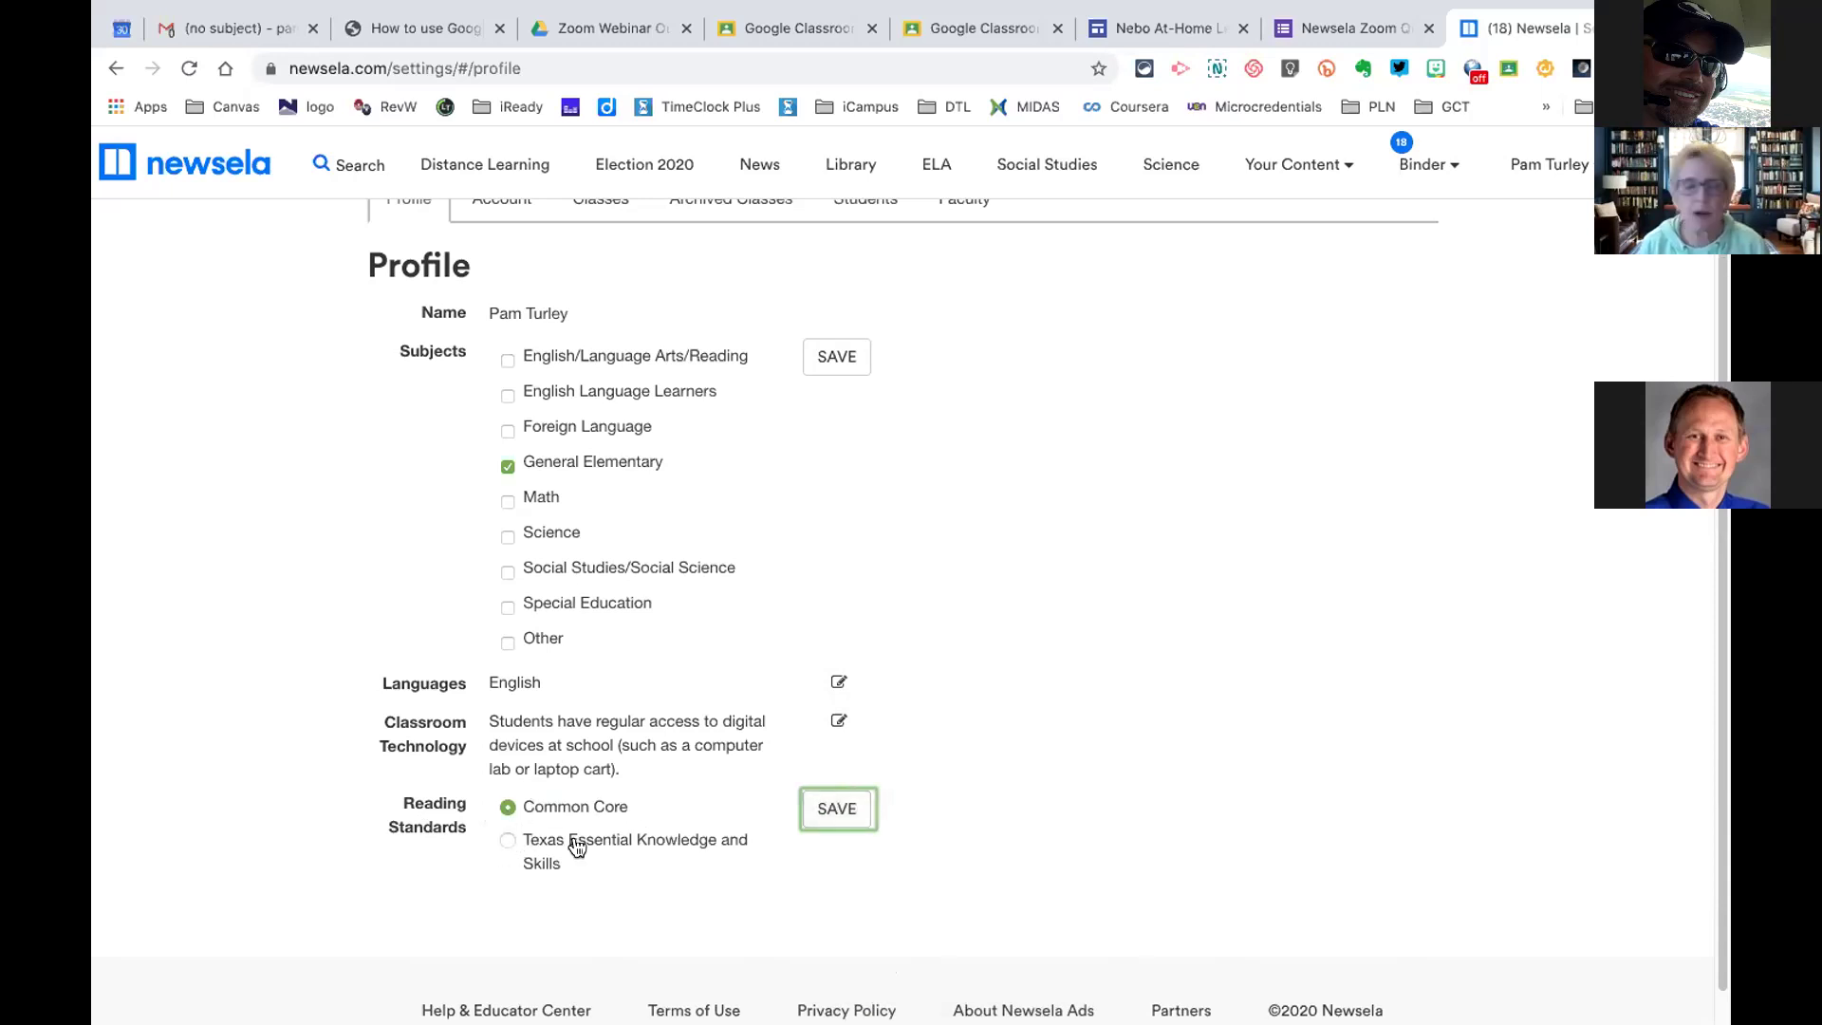
pyautogui.click(817, 810)
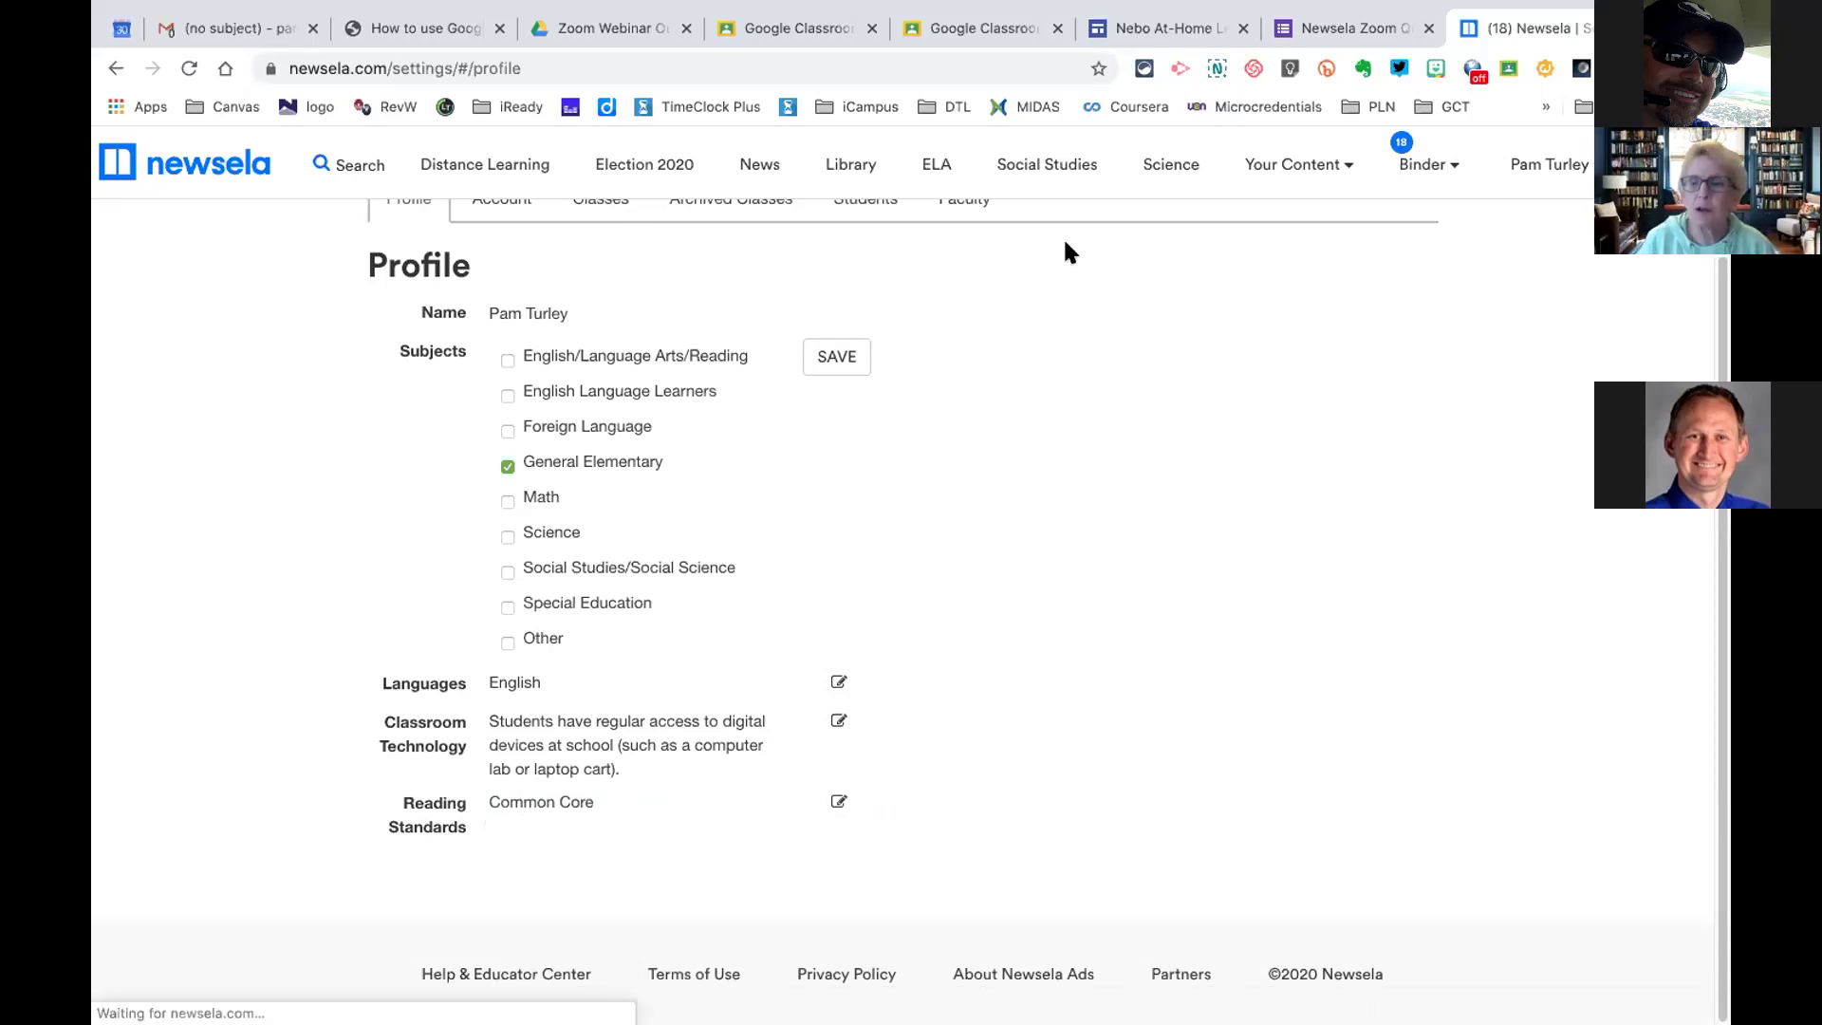
pyautogui.scroll(3, 1040, 361)
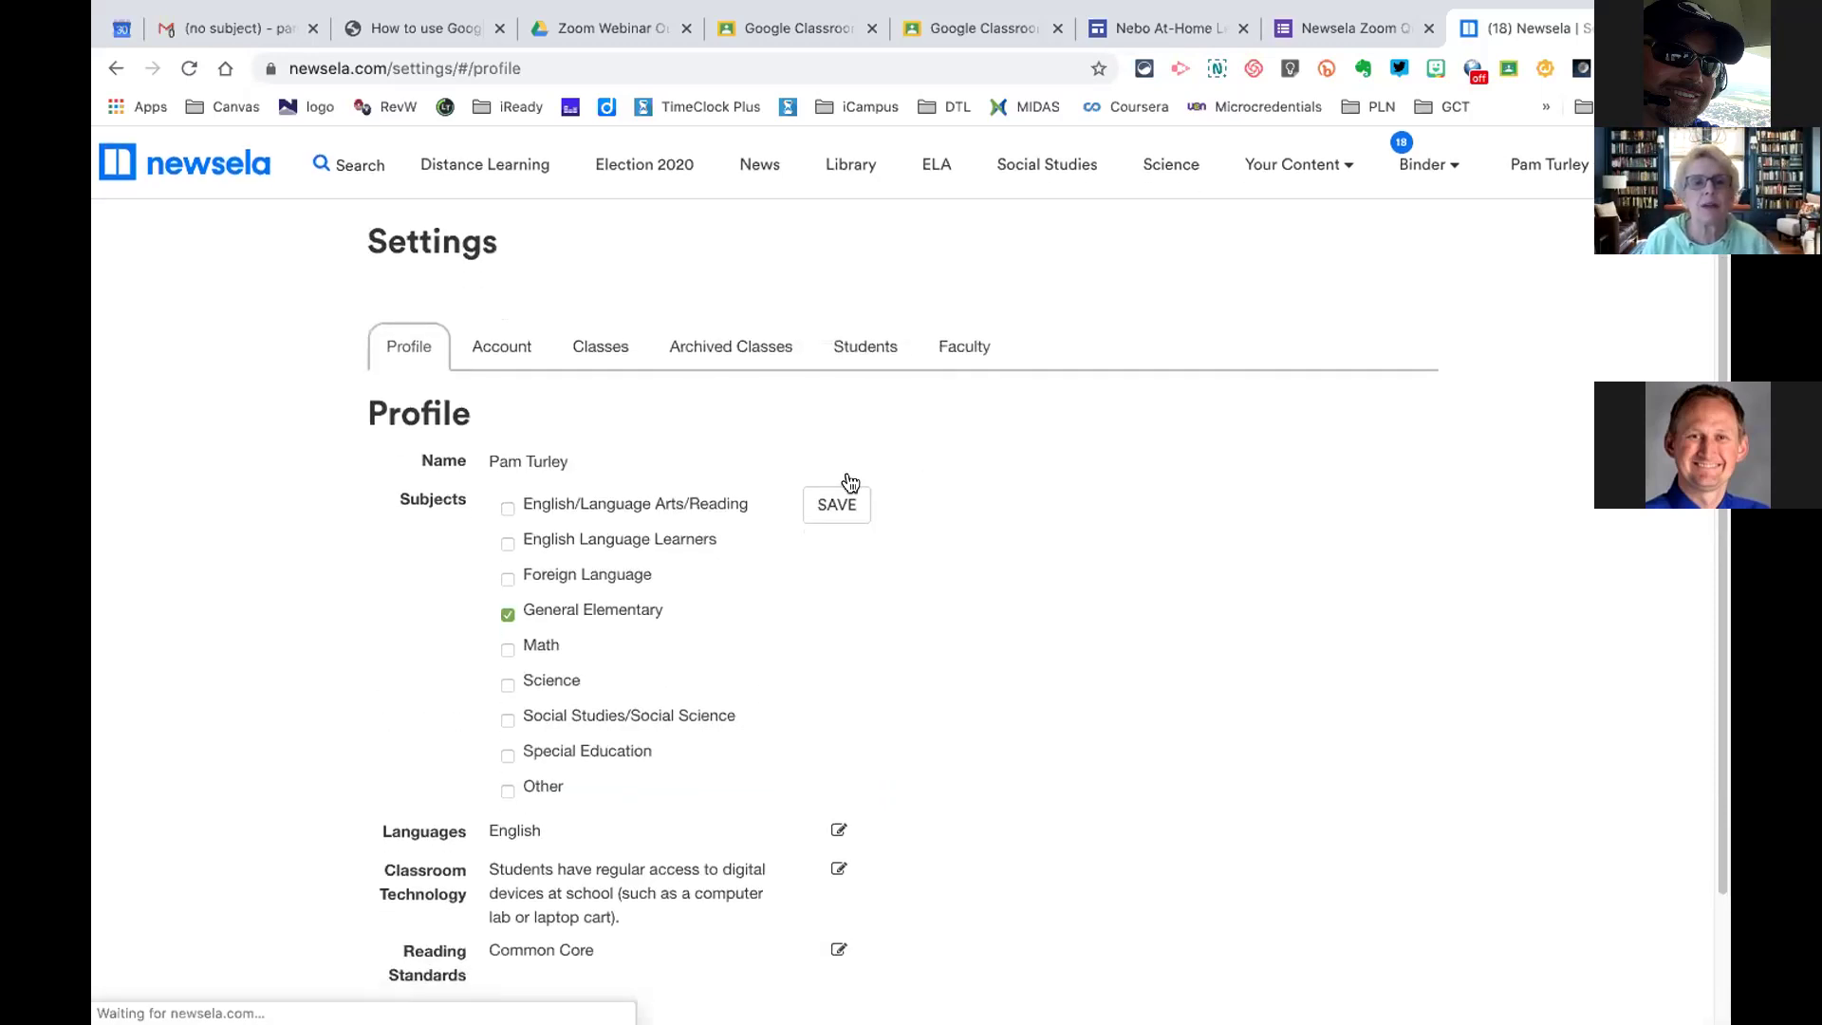
pyautogui.click(841, 507)
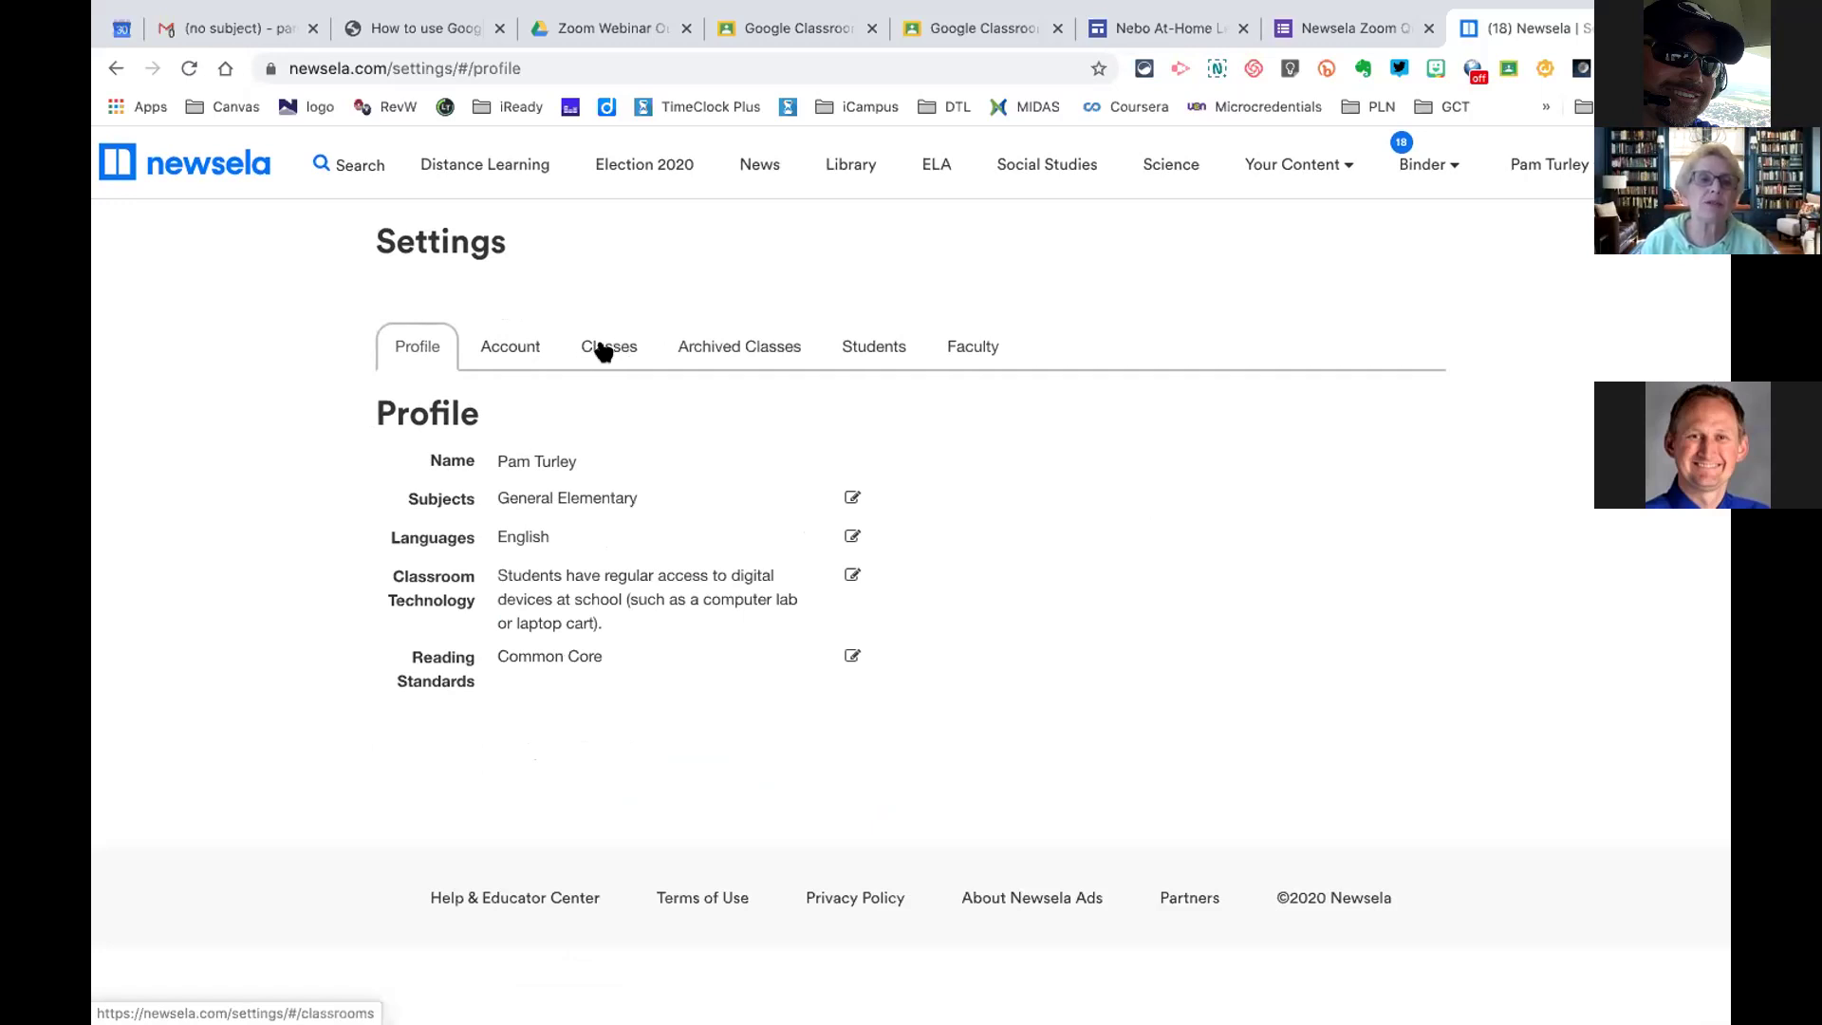
# From the class settings, start a sync with Google and select the Sample 2 class for import
pyautogui.click(602, 349)
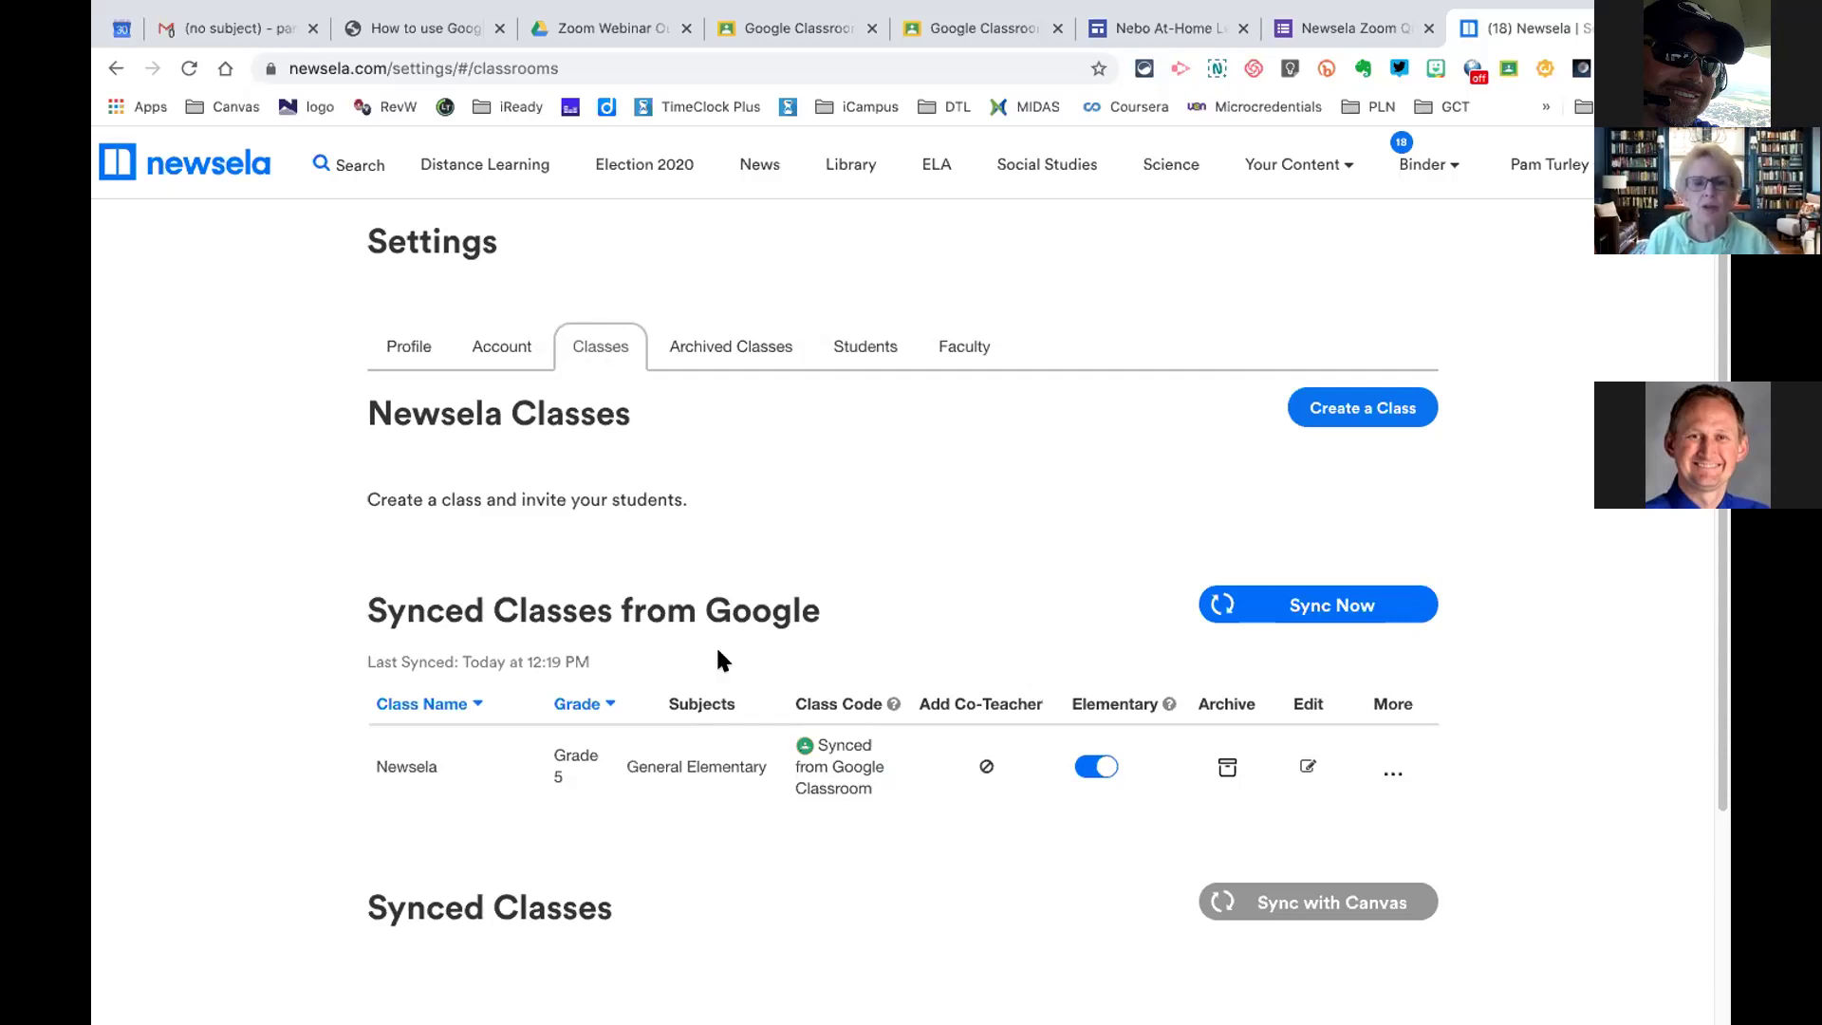
pyautogui.click(1312, 610)
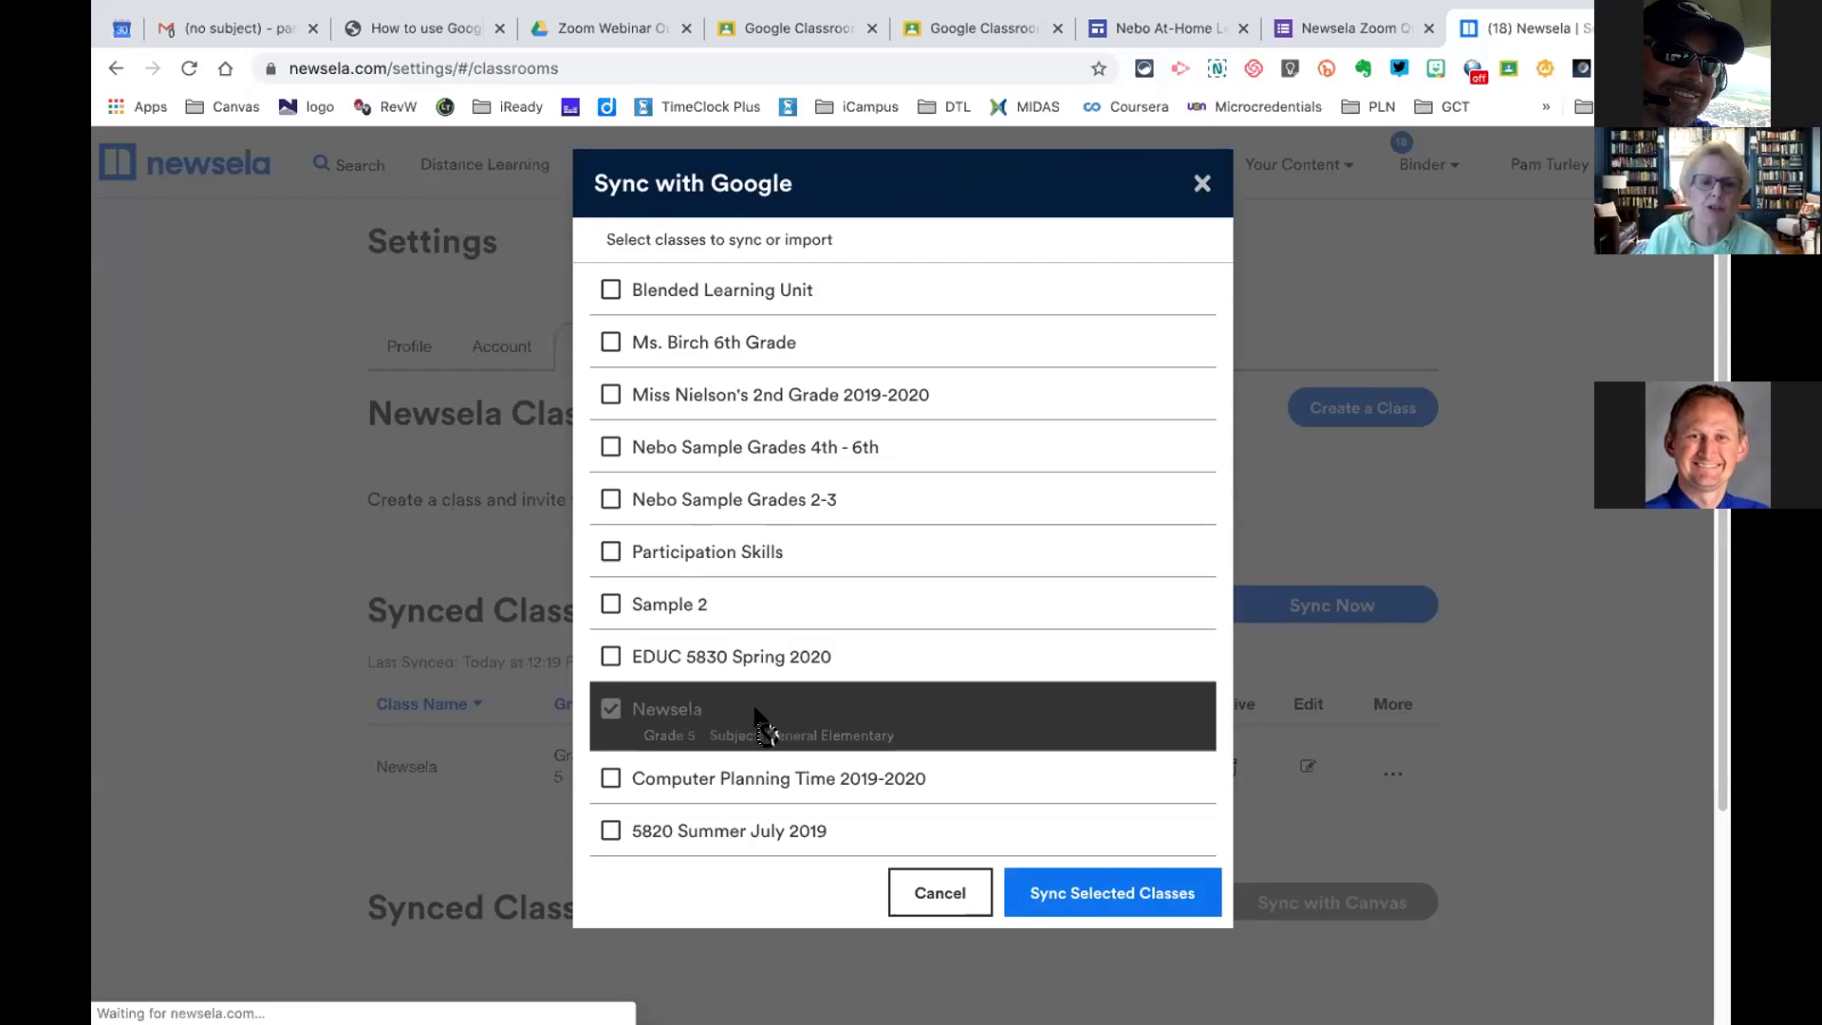
pyautogui.rightClick(610, 608)
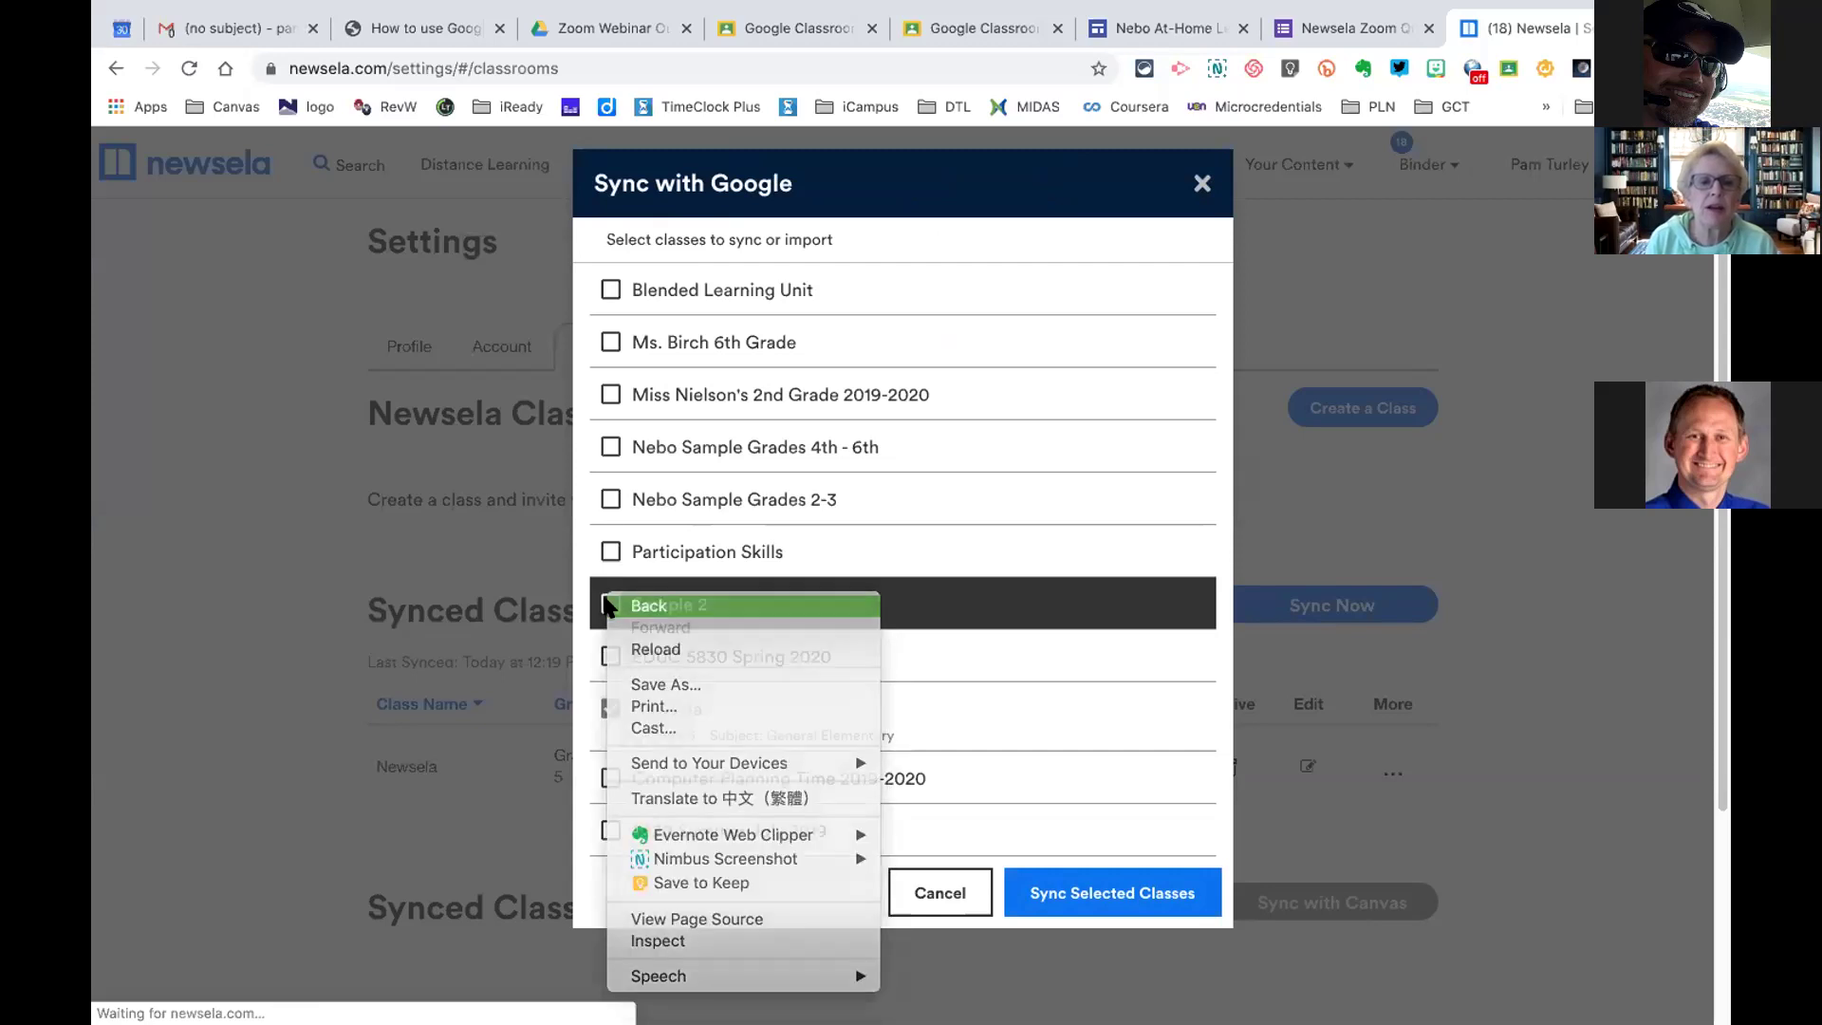
pyautogui.click(647, 611)
pyautogui.click(610, 607)
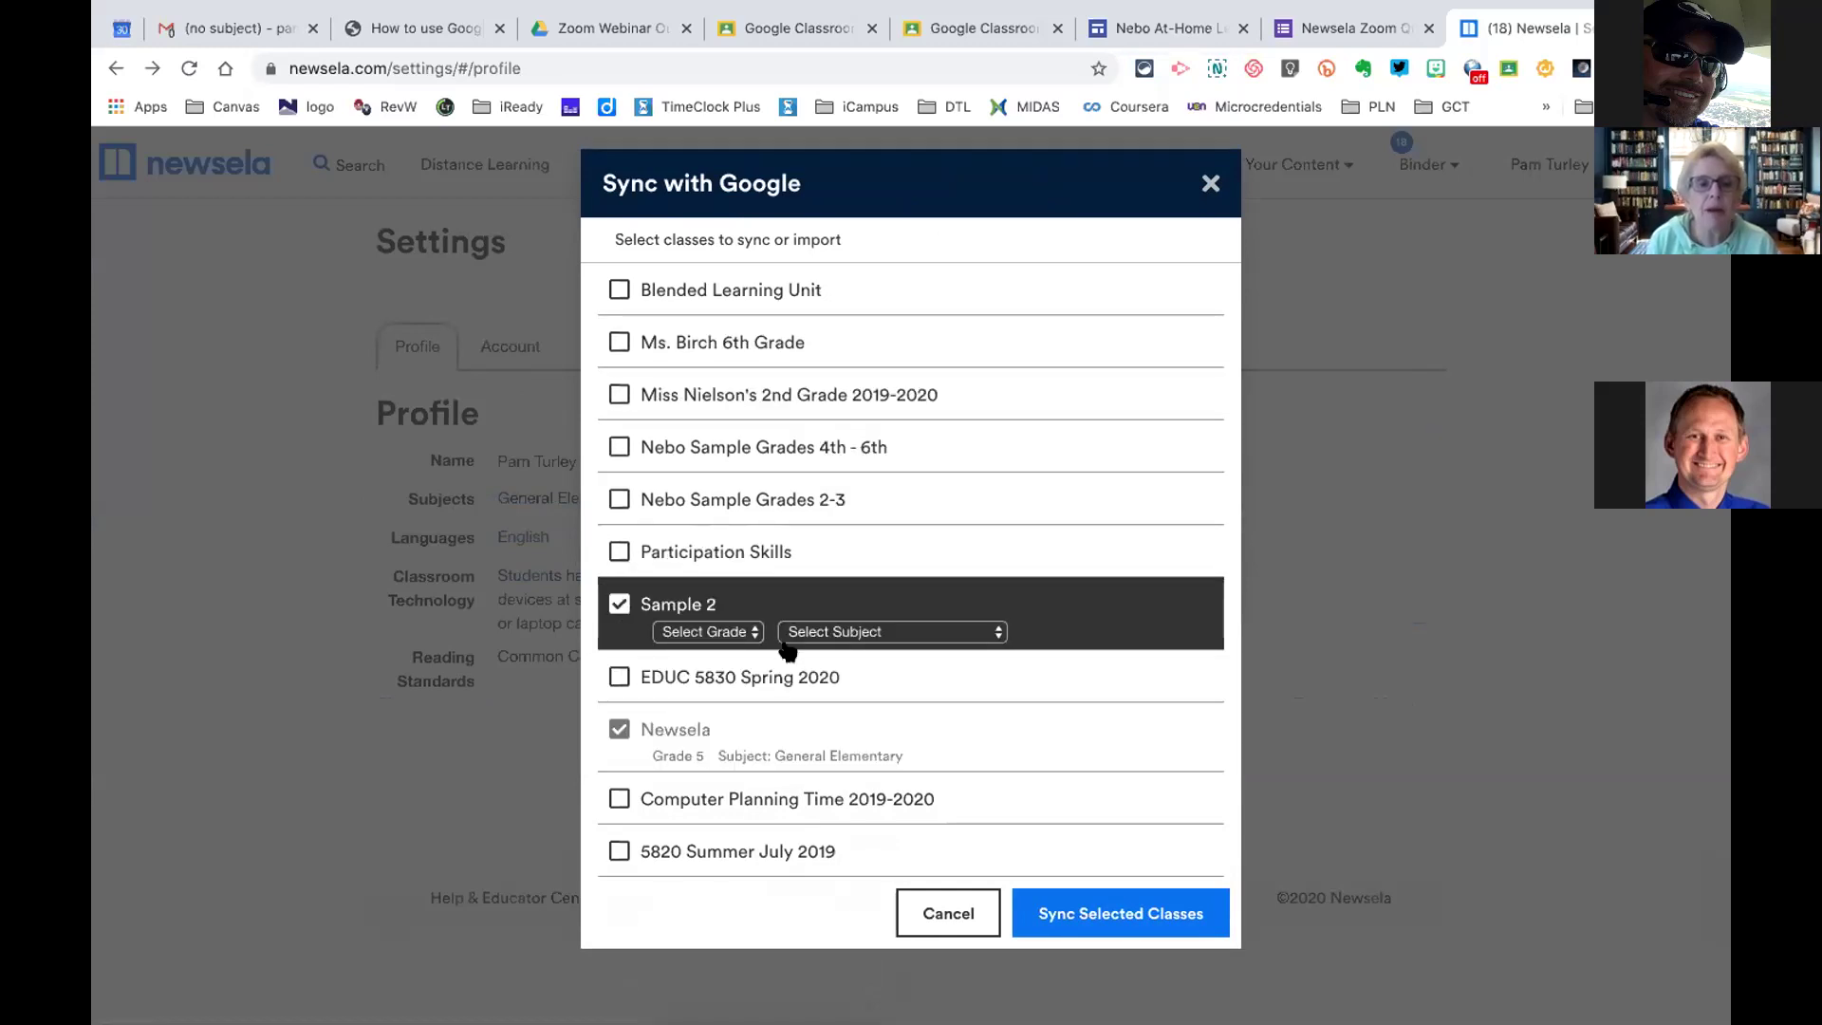
# Set Sample 2 to Grade 4 with the subject General Elementary and sync the selected class
pyautogui.rightClick(754, 634)
pyautogui.click(752, 637)
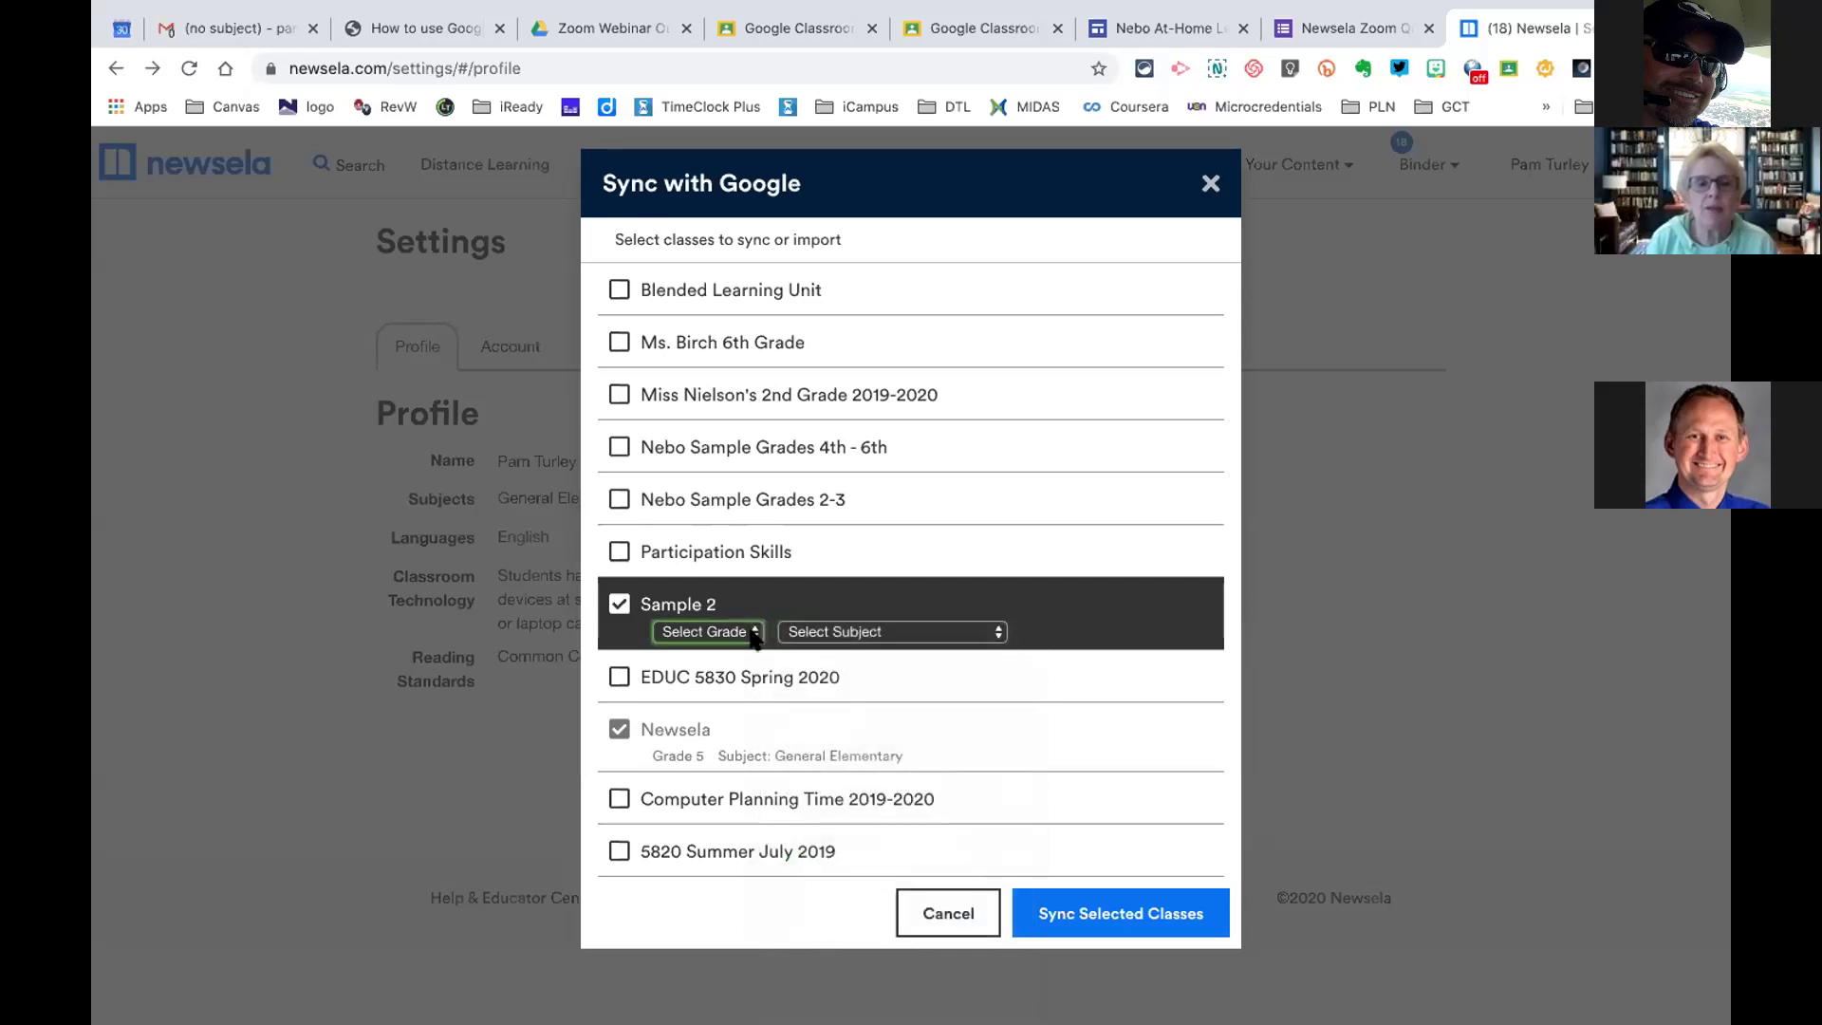
pyautogui.click(751, 637)
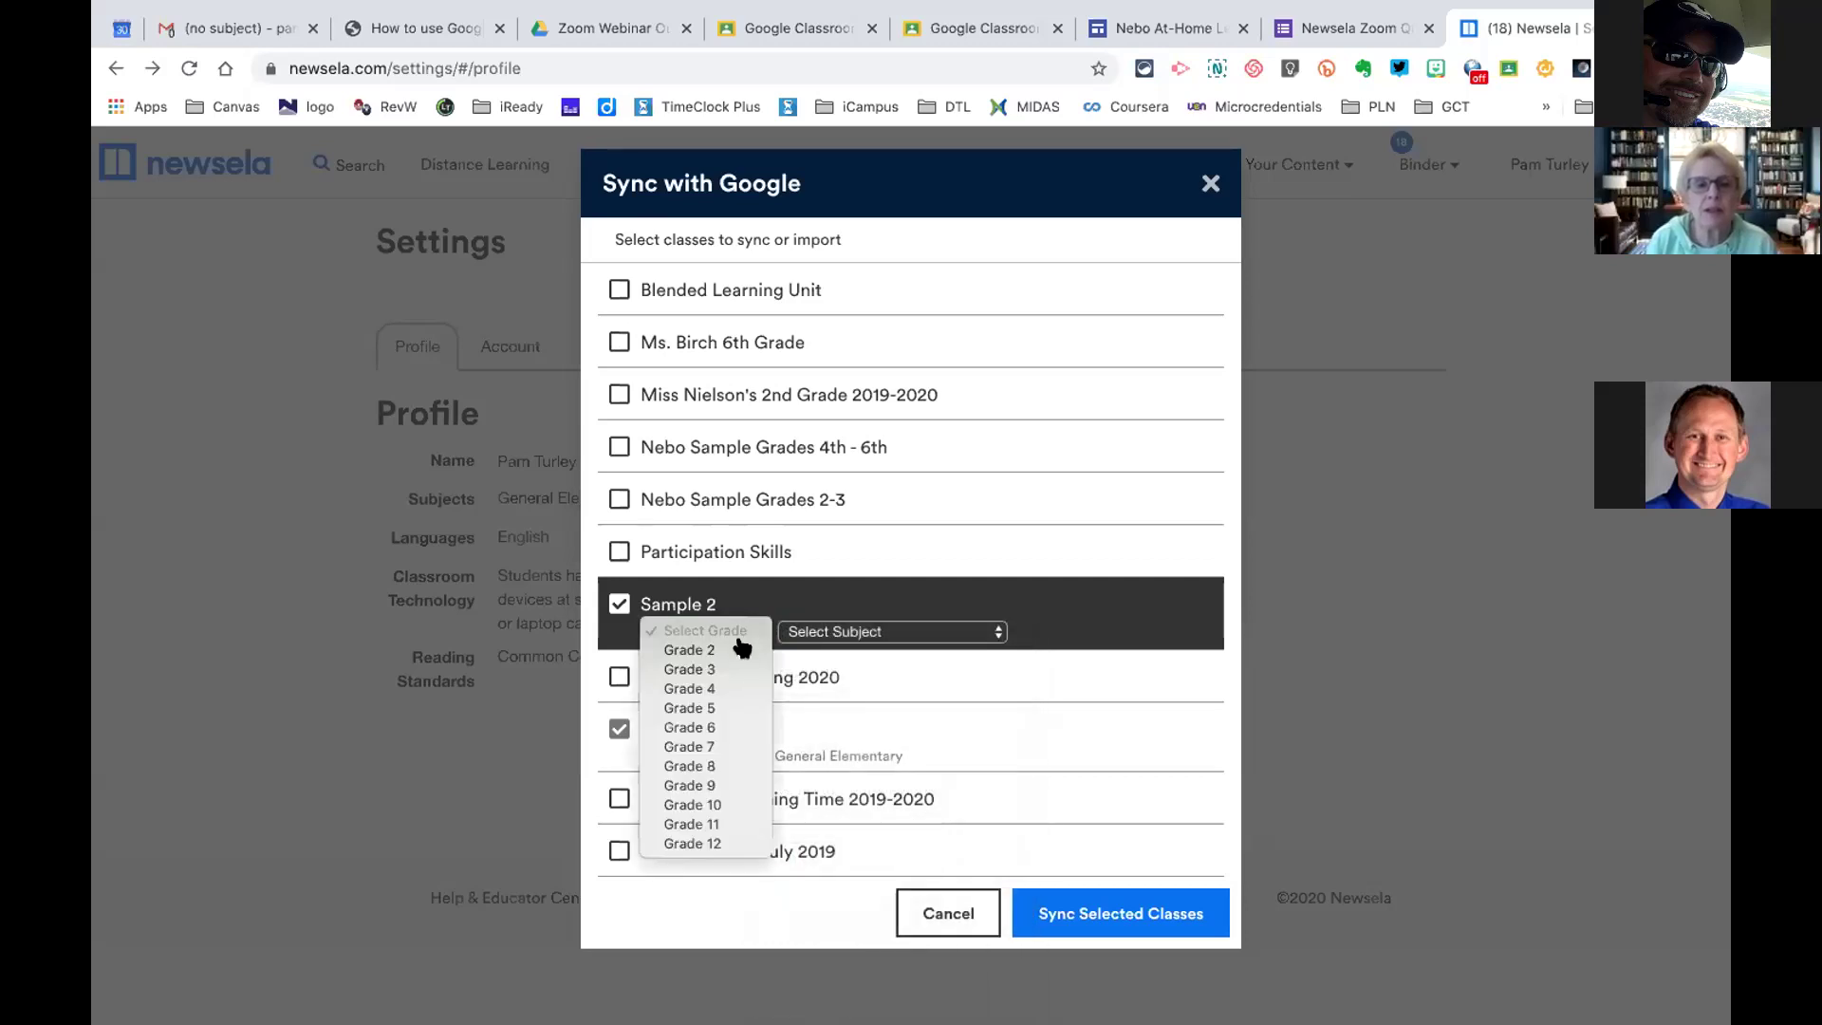
pyautogui.click(719, 690)
pyautogui.click(991, 631)
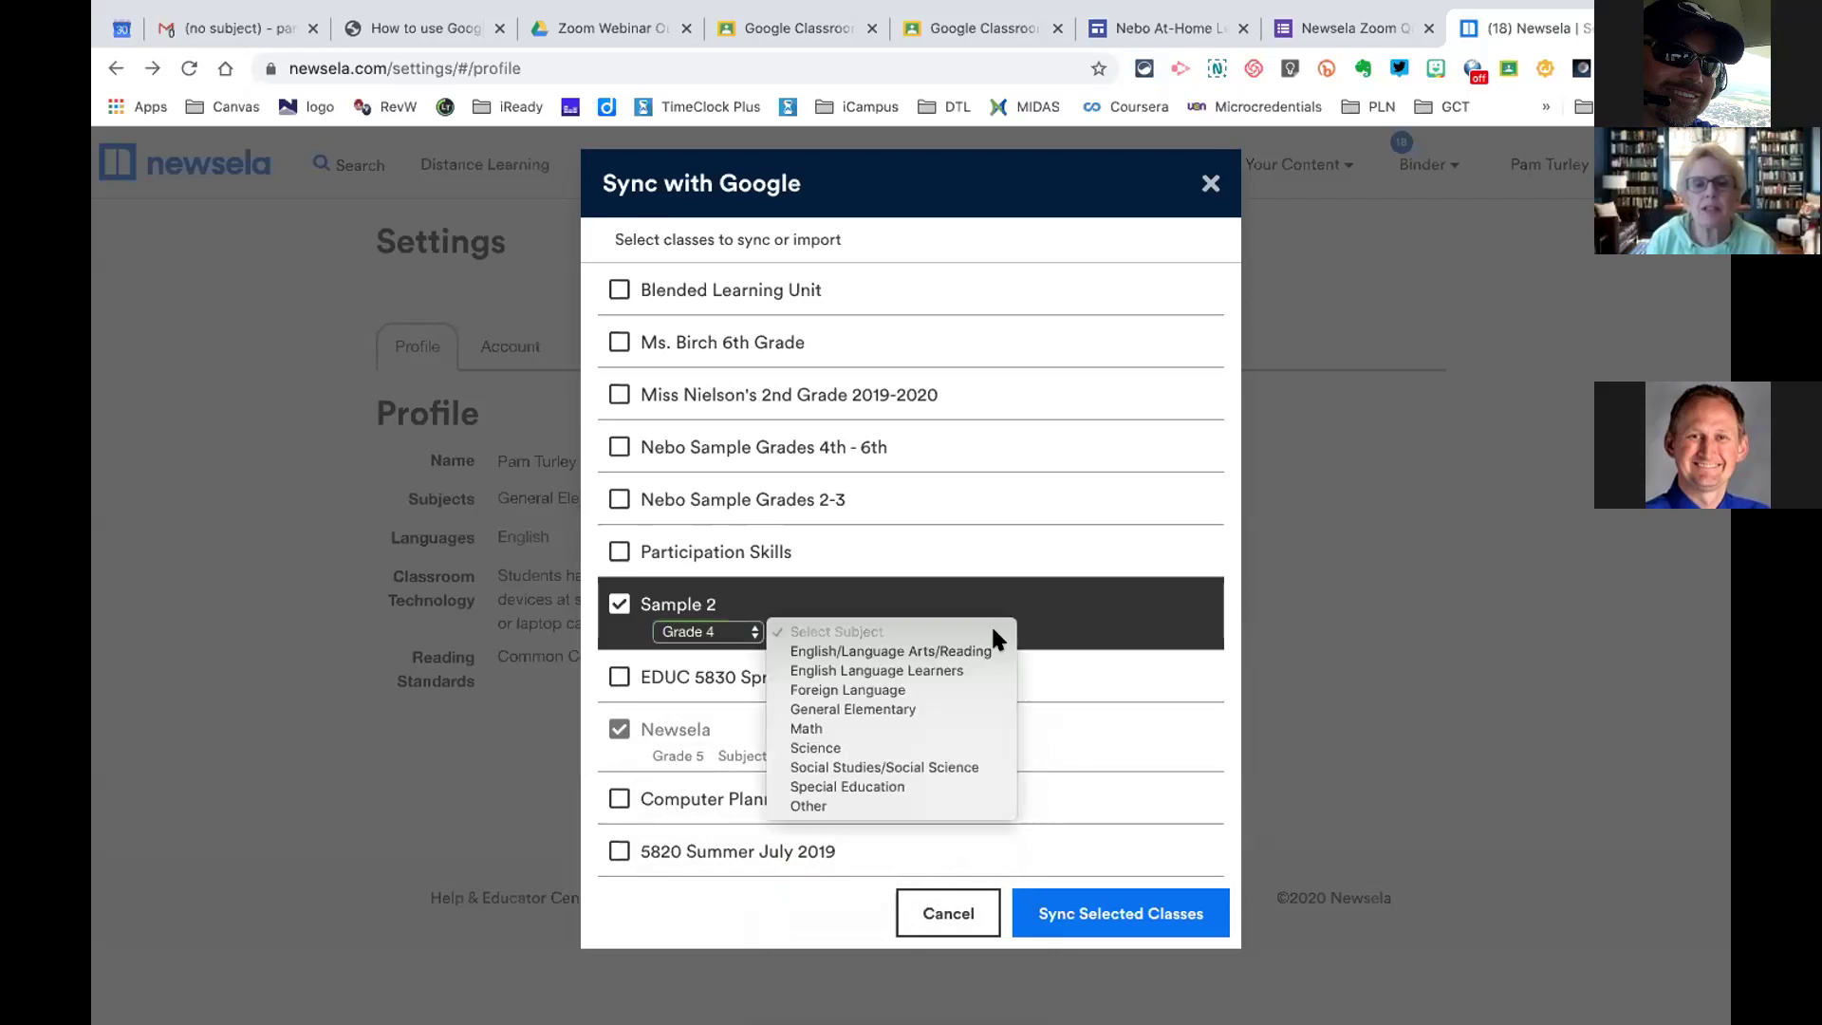
pyautogui.click(854, 707)
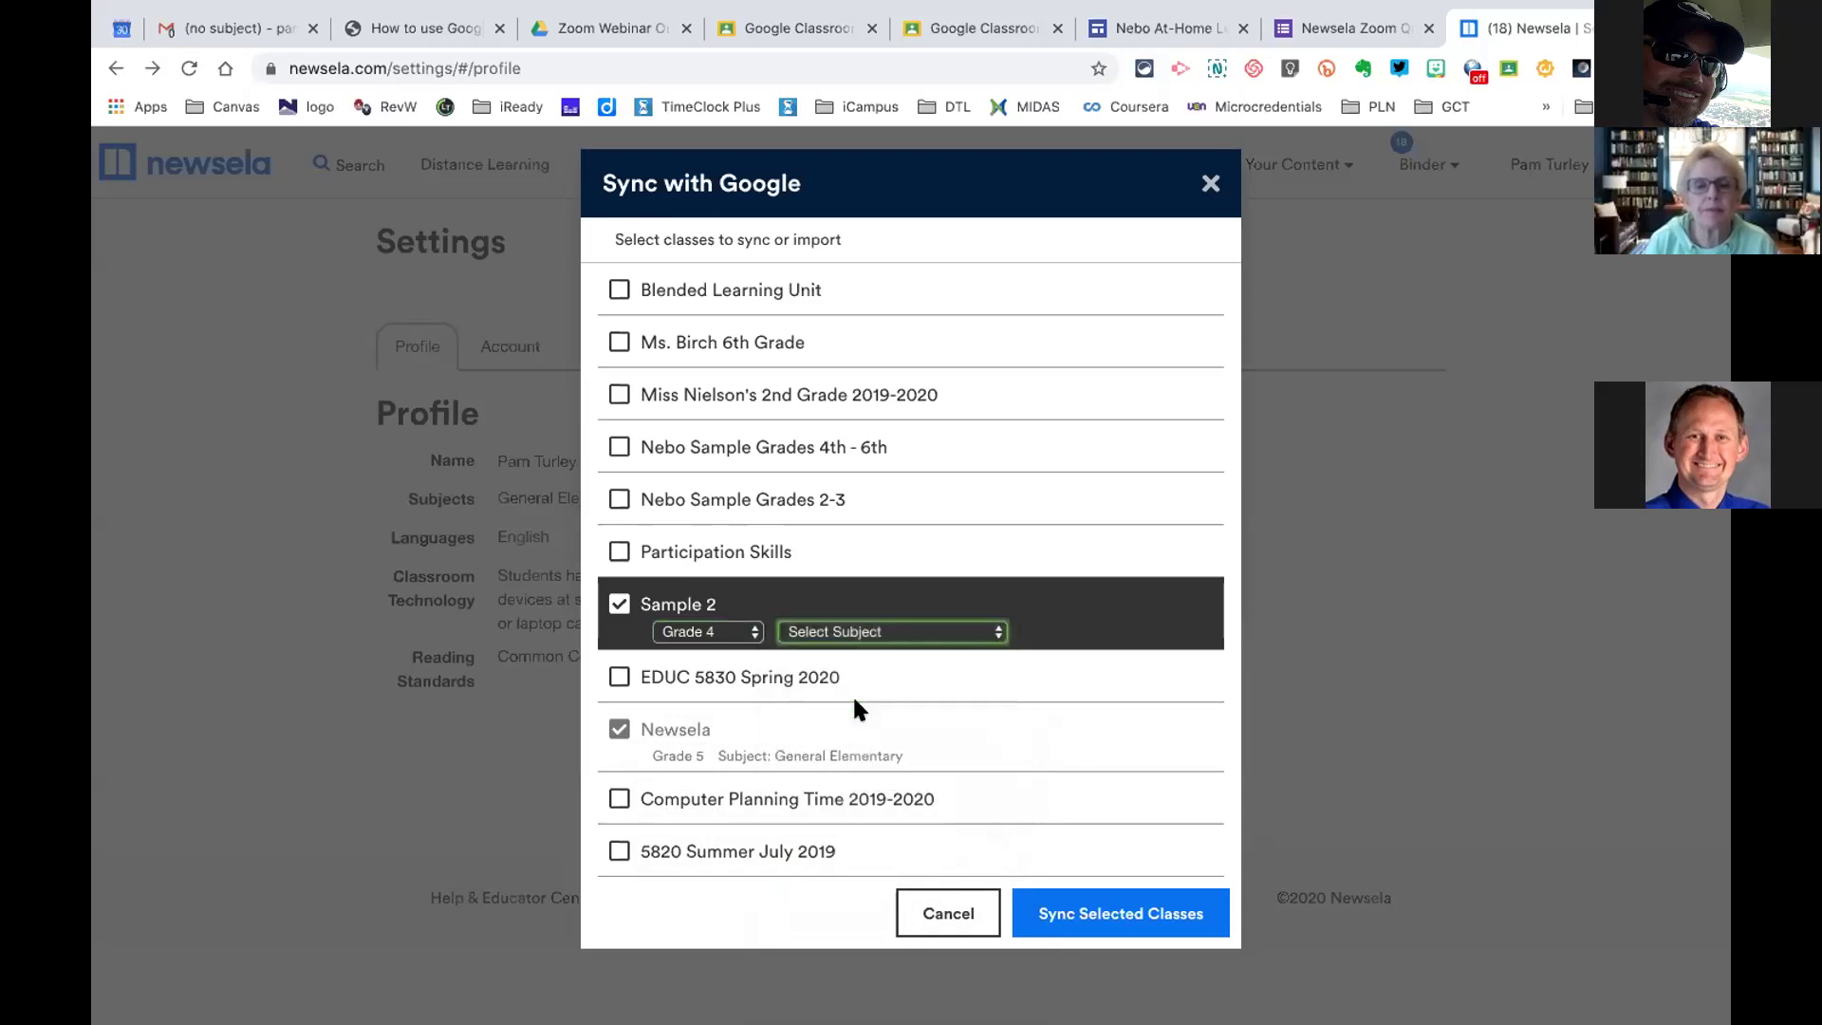
pyautogui.click(1098, 910)
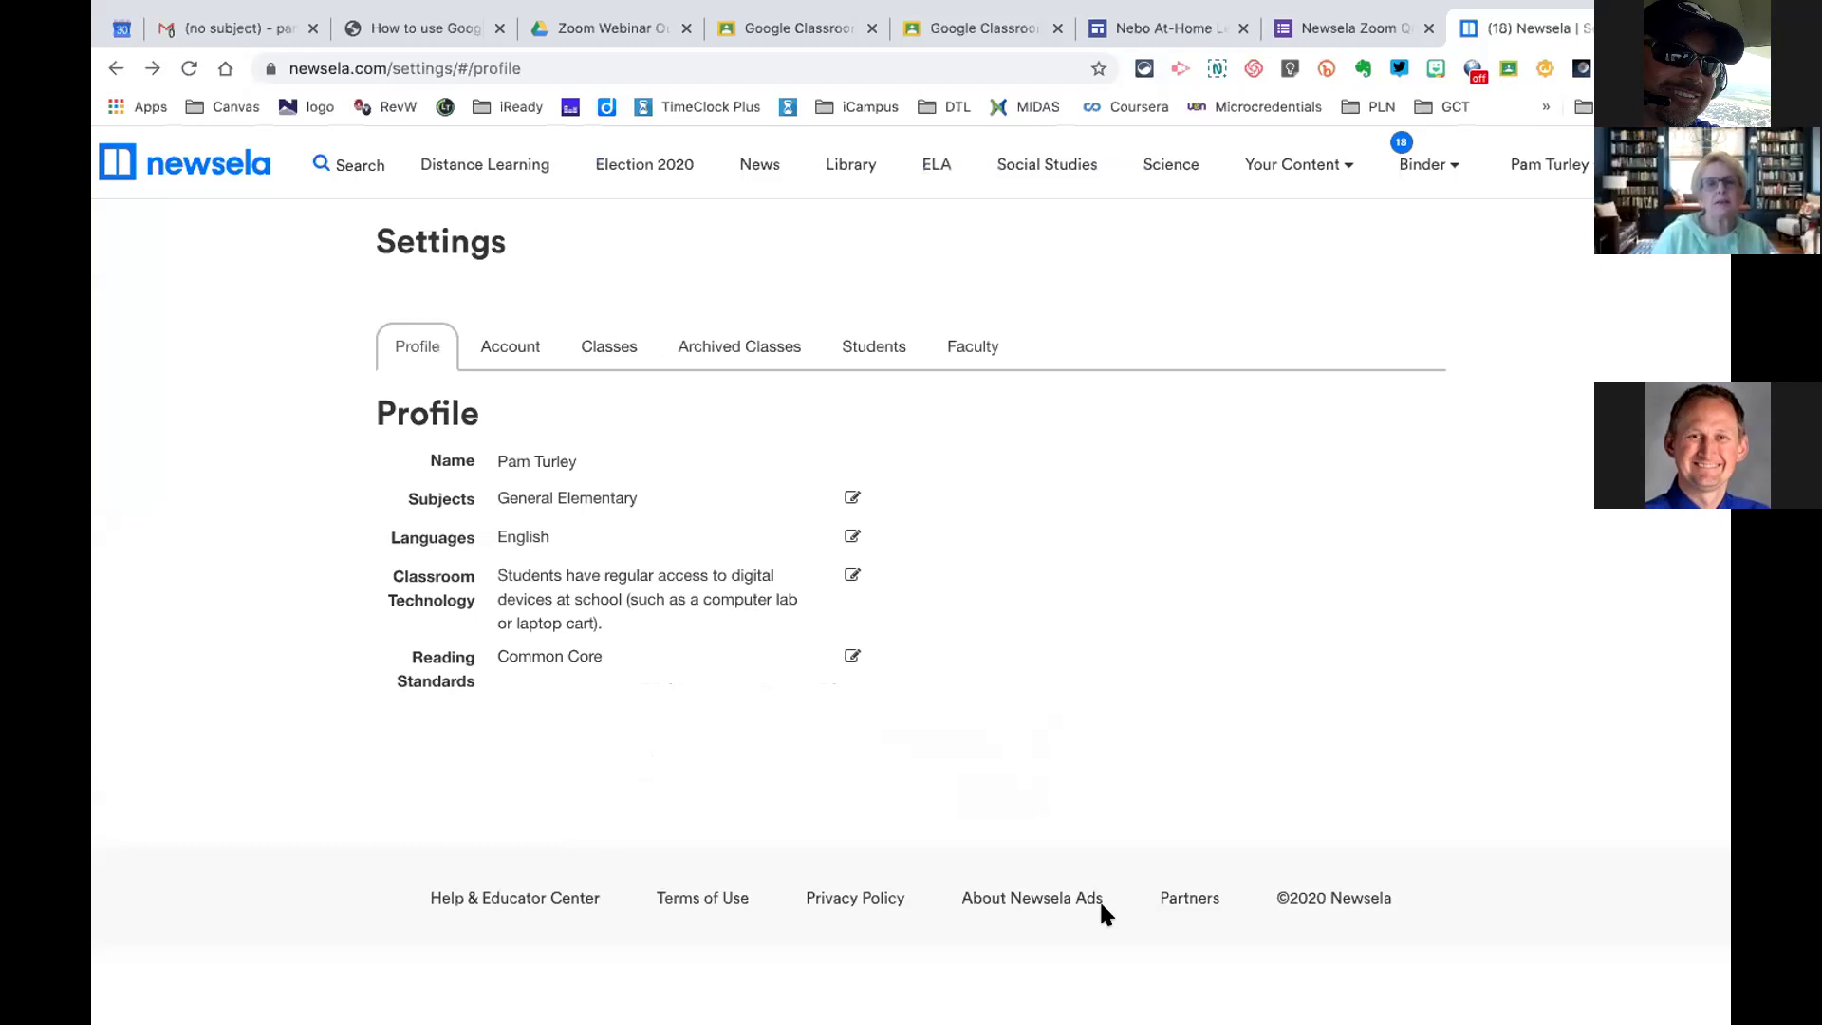
# Return to the class settings and review the classes synced from Google
pyautogui.click(605, 348)
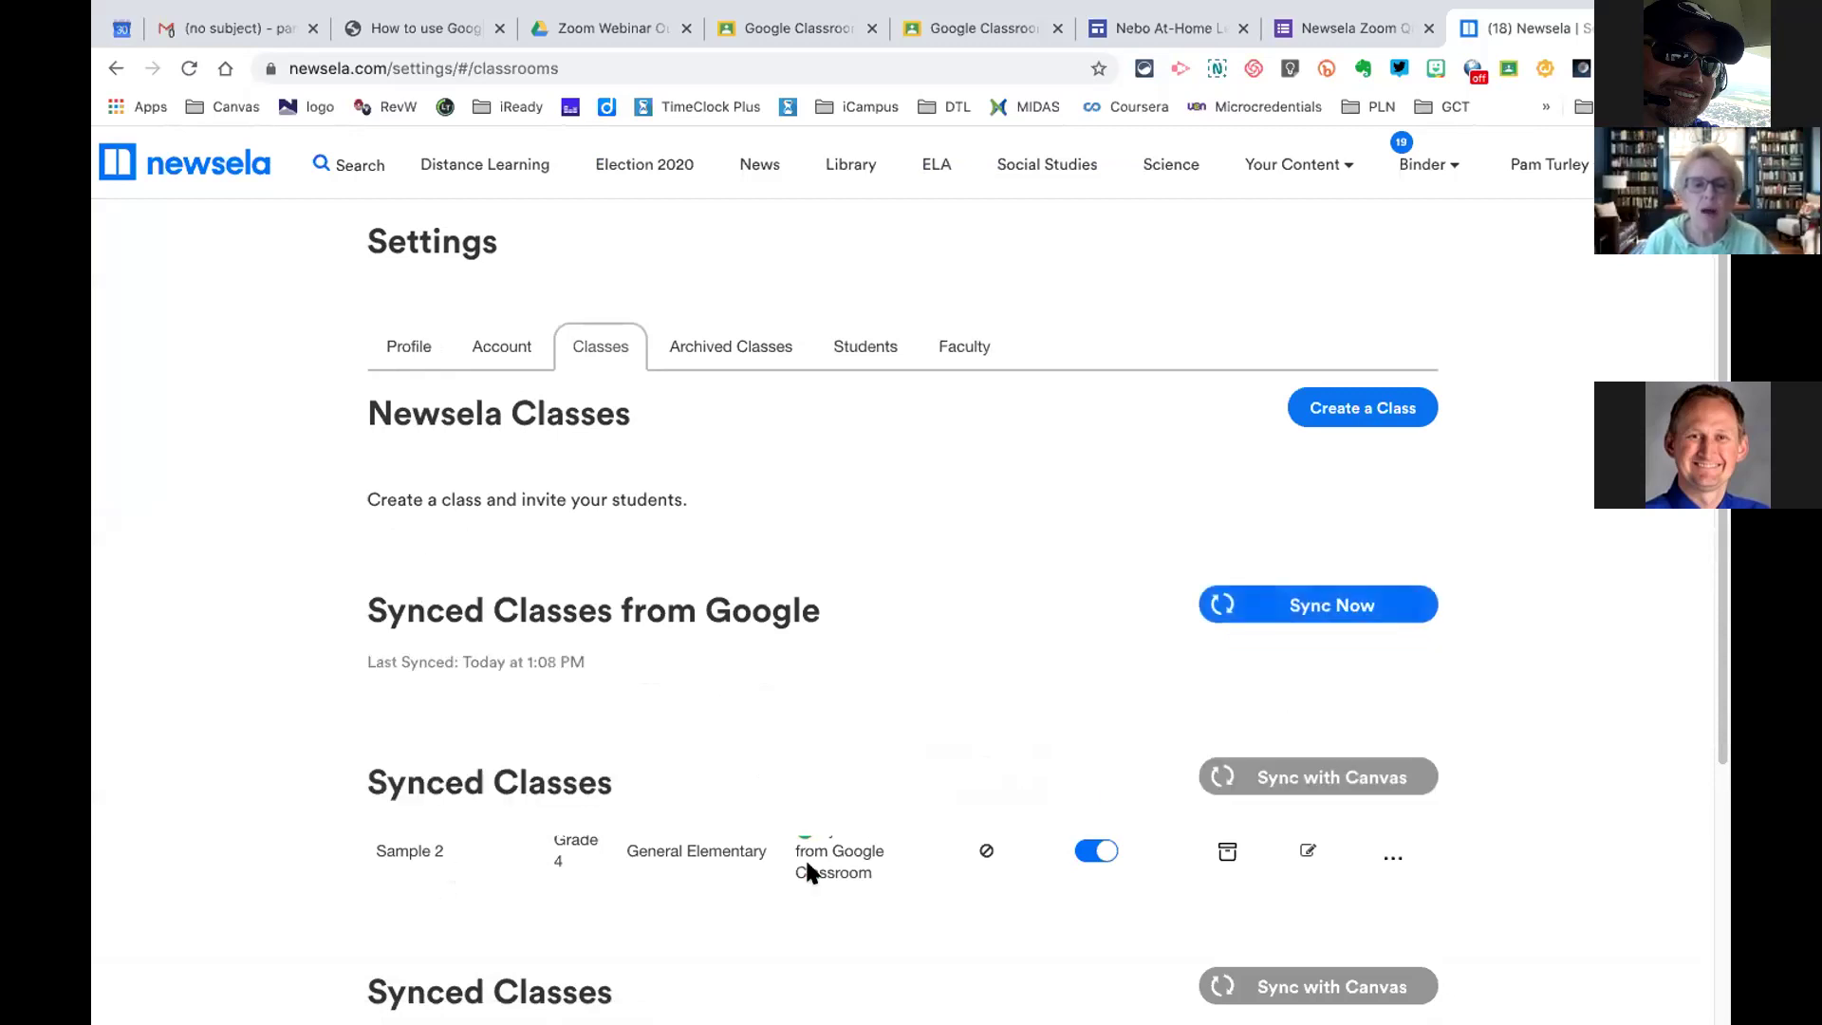
pyautogui.scroll(-2, 1043, 654)
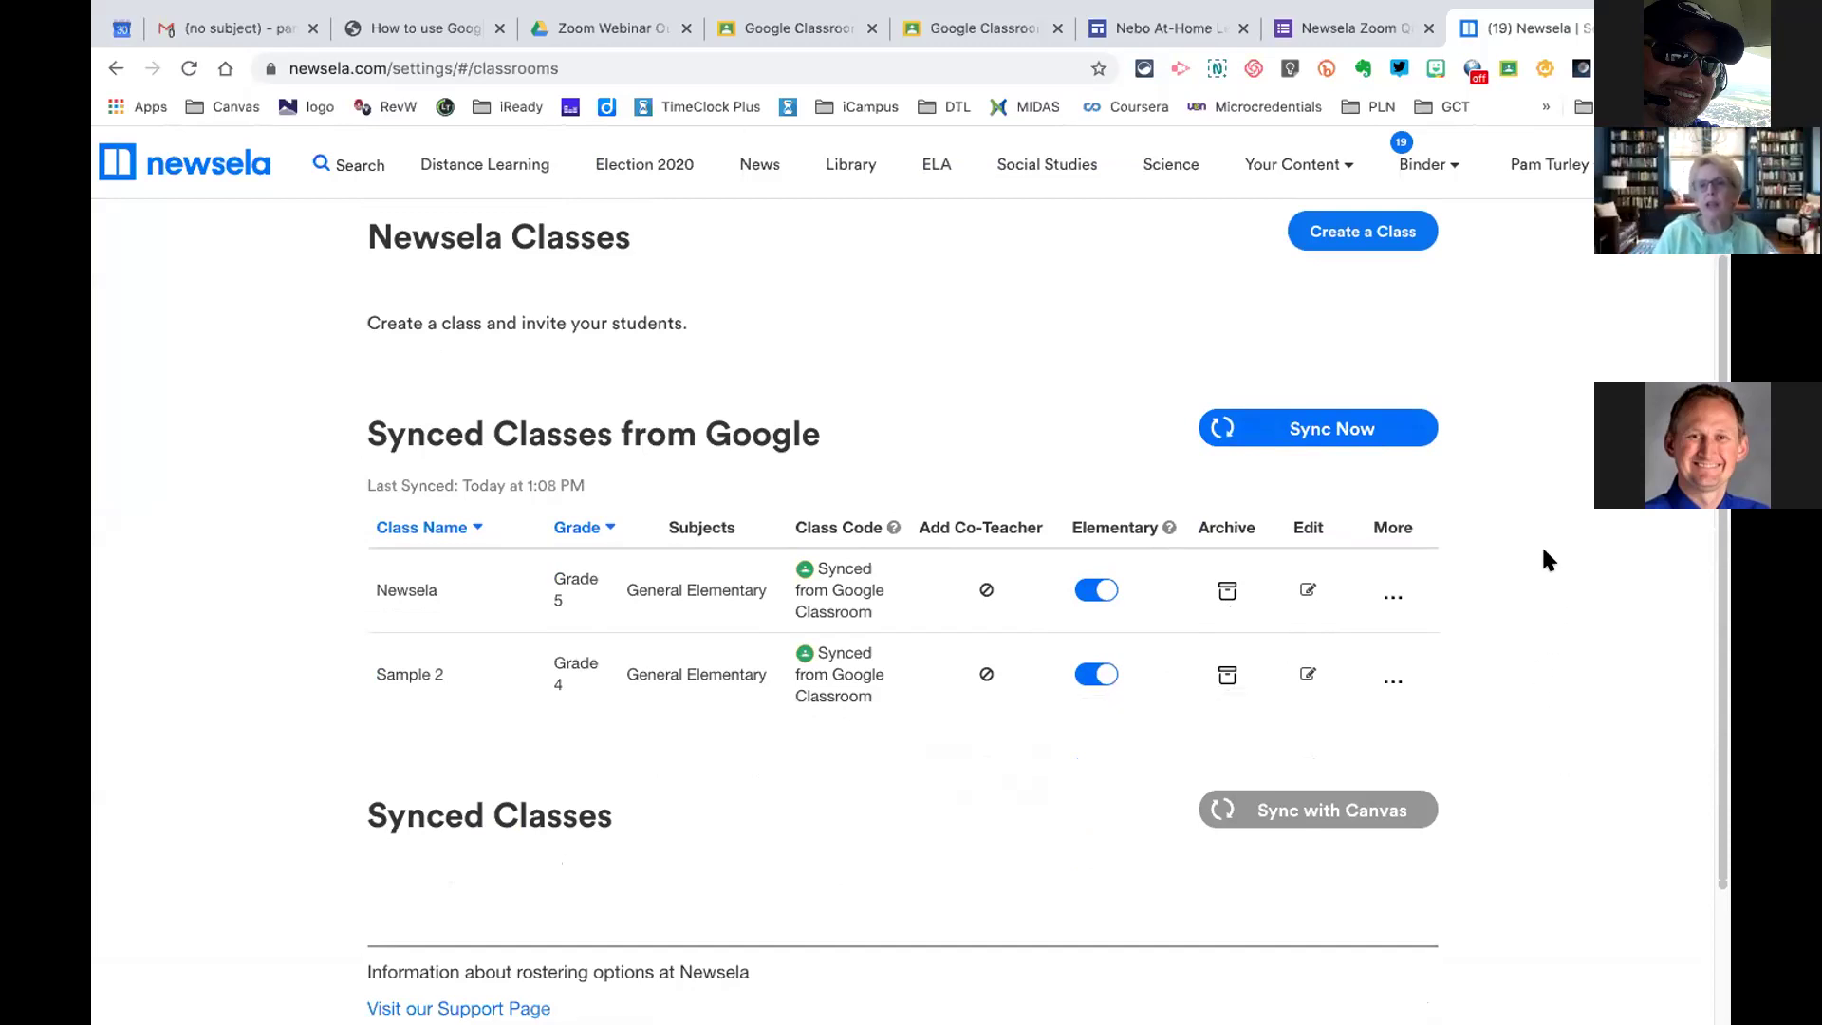
pyautogui.scroll(2, 1543, 550)
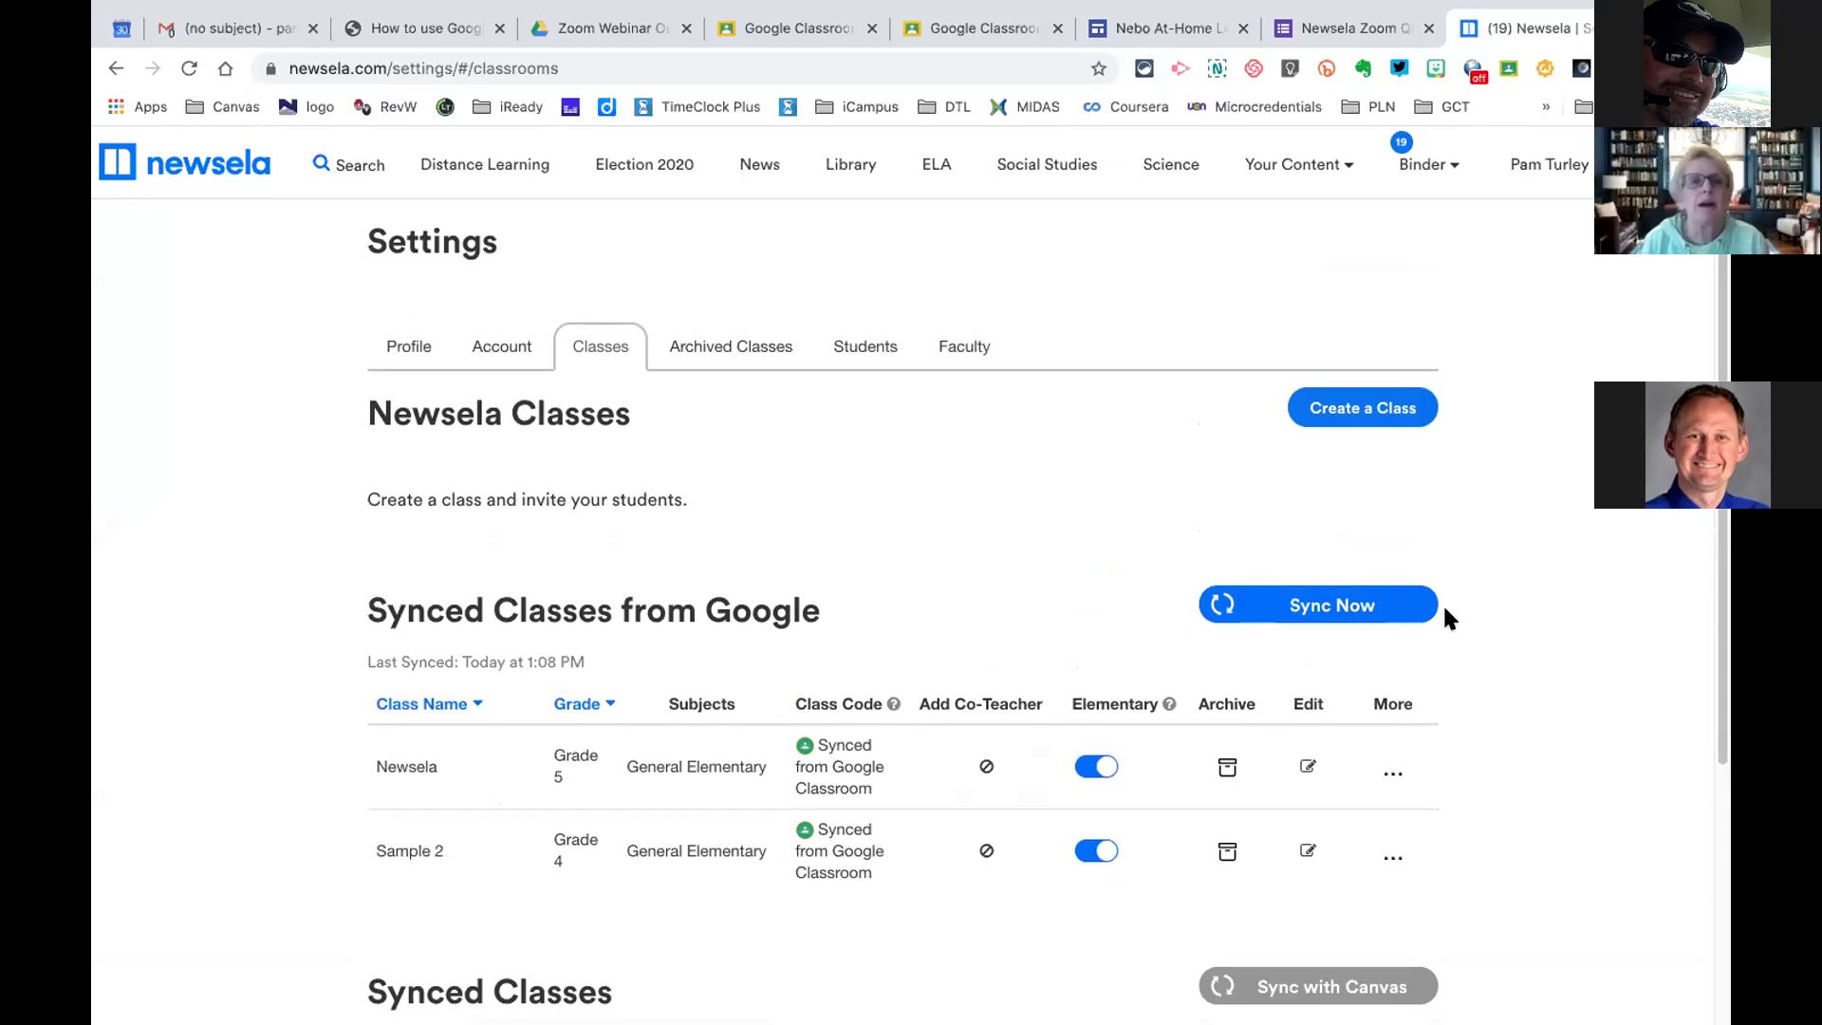
pyautogui.click(1385, 169)
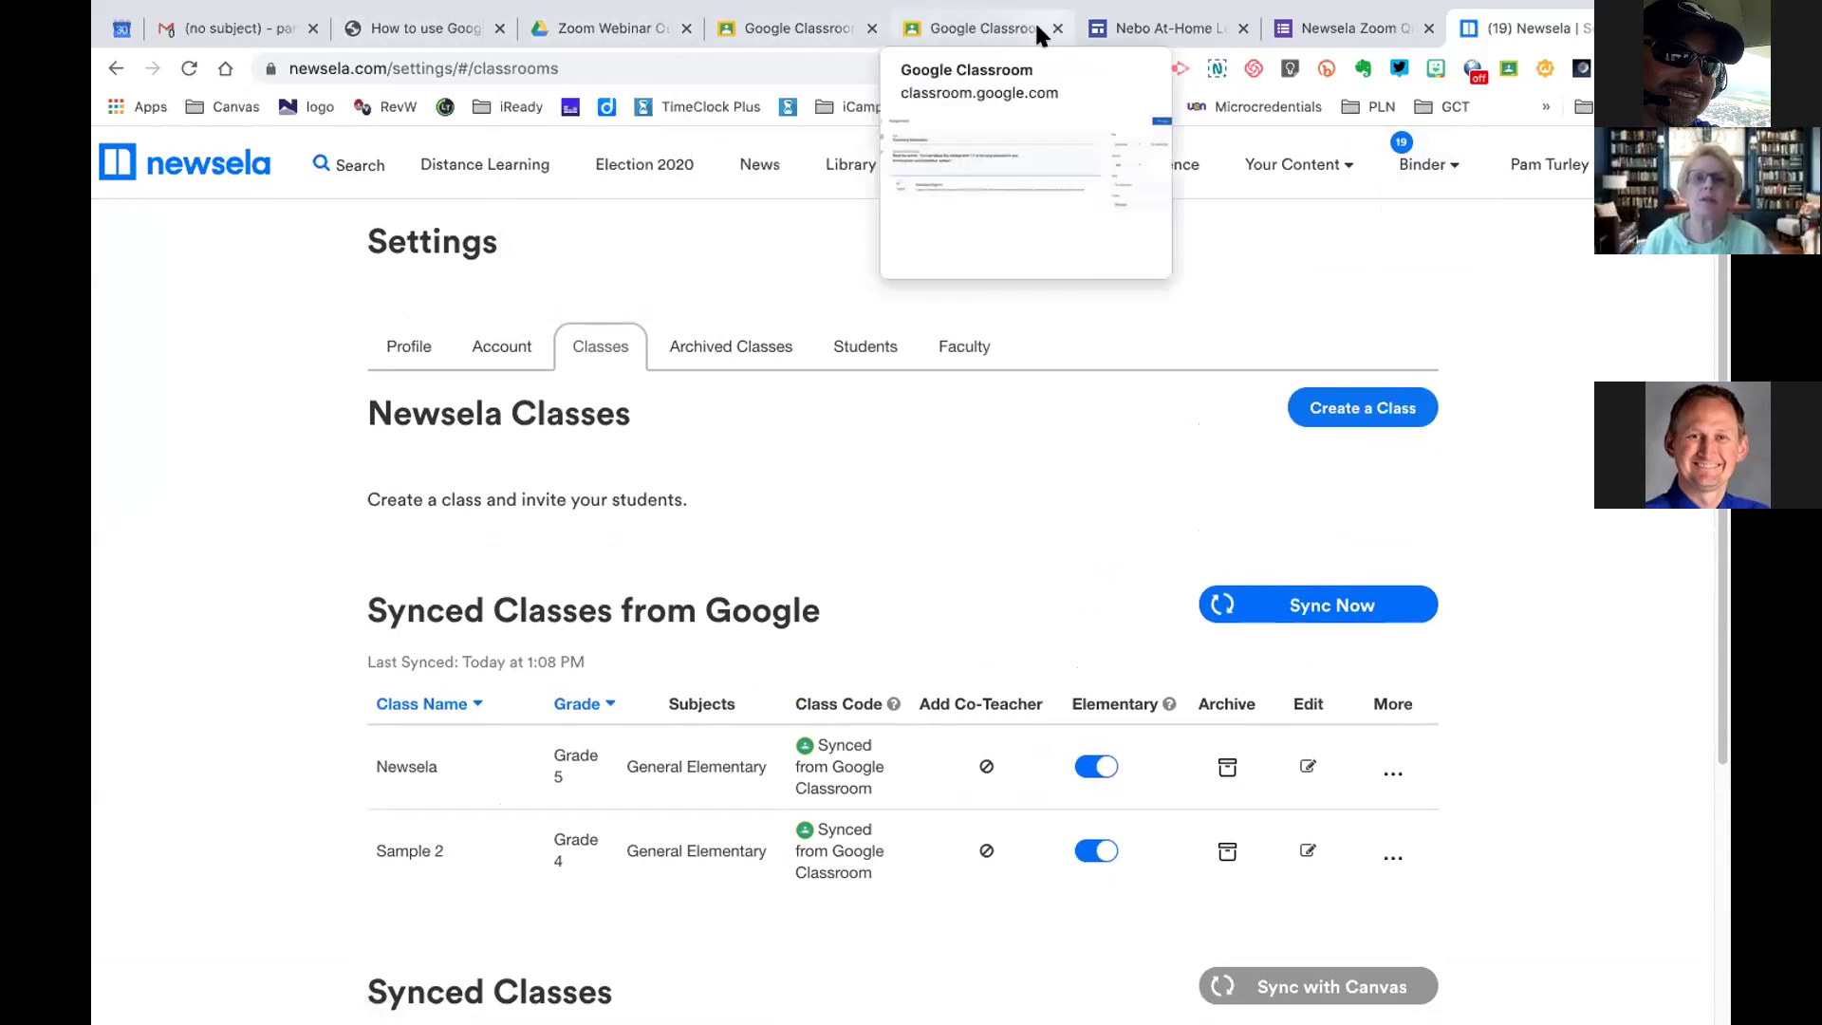
# Open the Newsela outline from the Zoom Webinar Outlines folder in Google Drive and follow its "What is Newsela" link
pyautogui.click(573, 28)
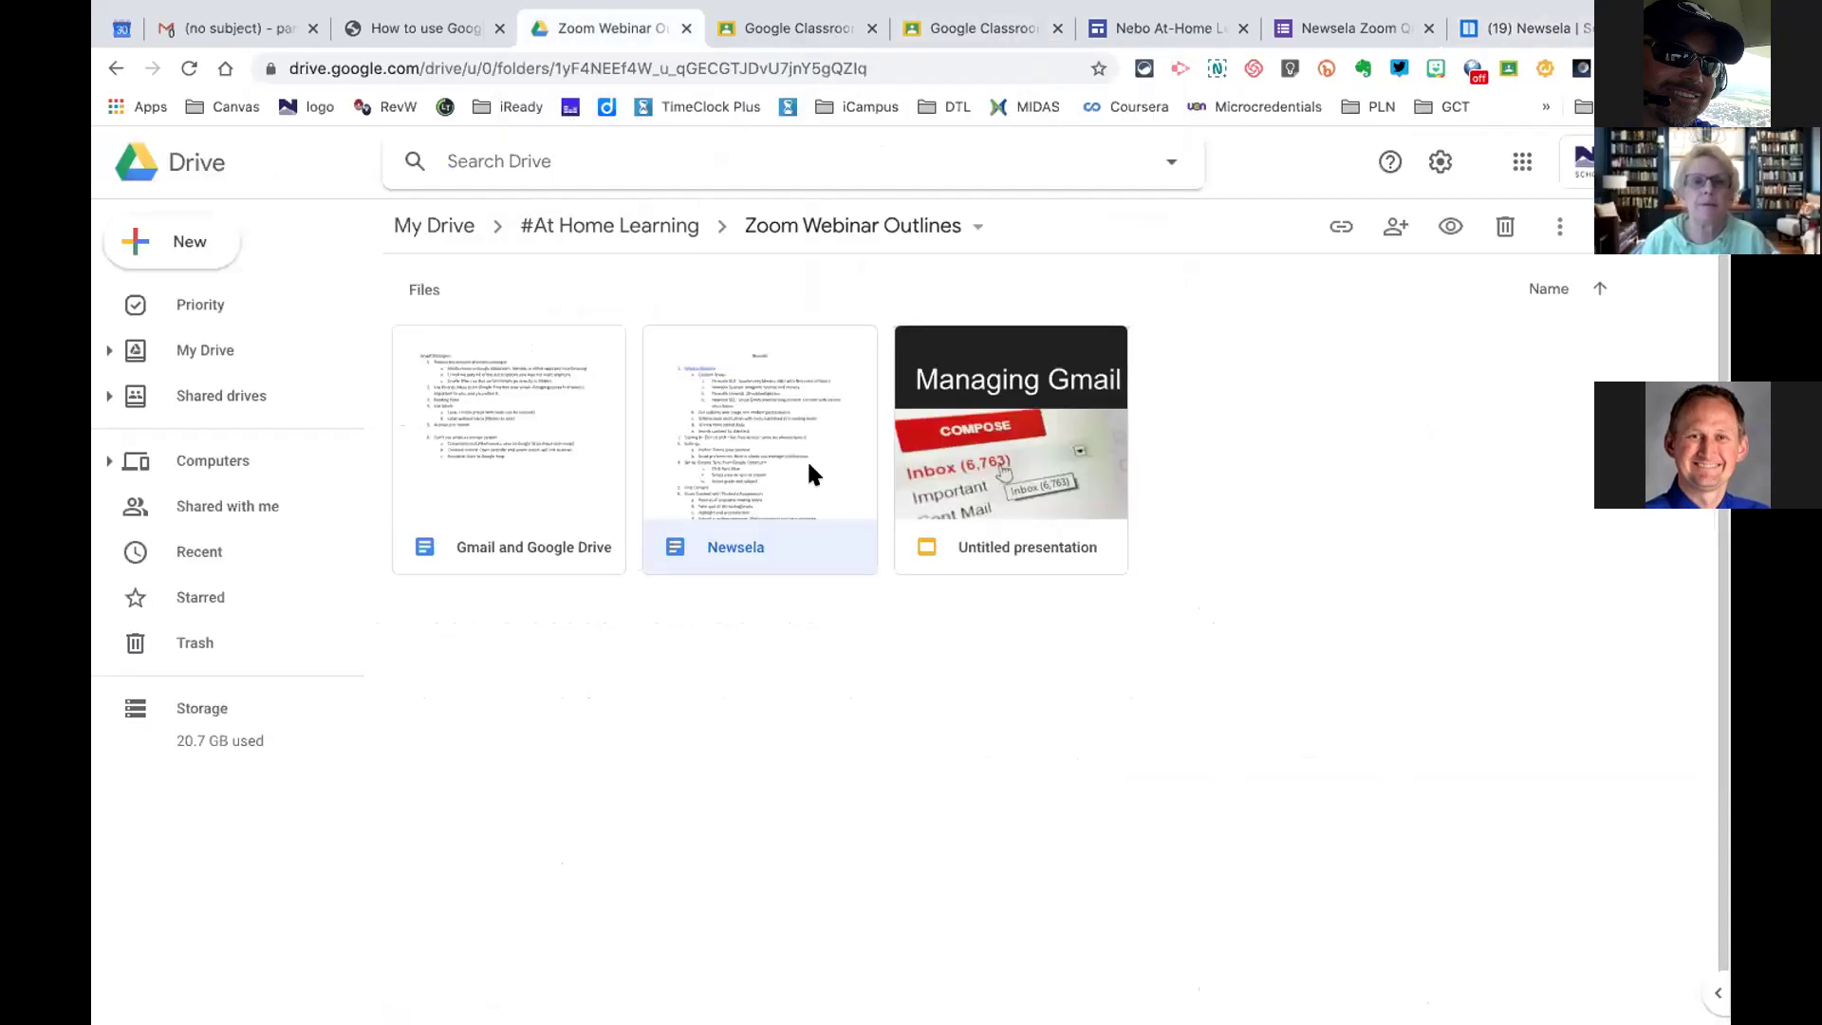
pyautogui.doubleClick(724, 456)
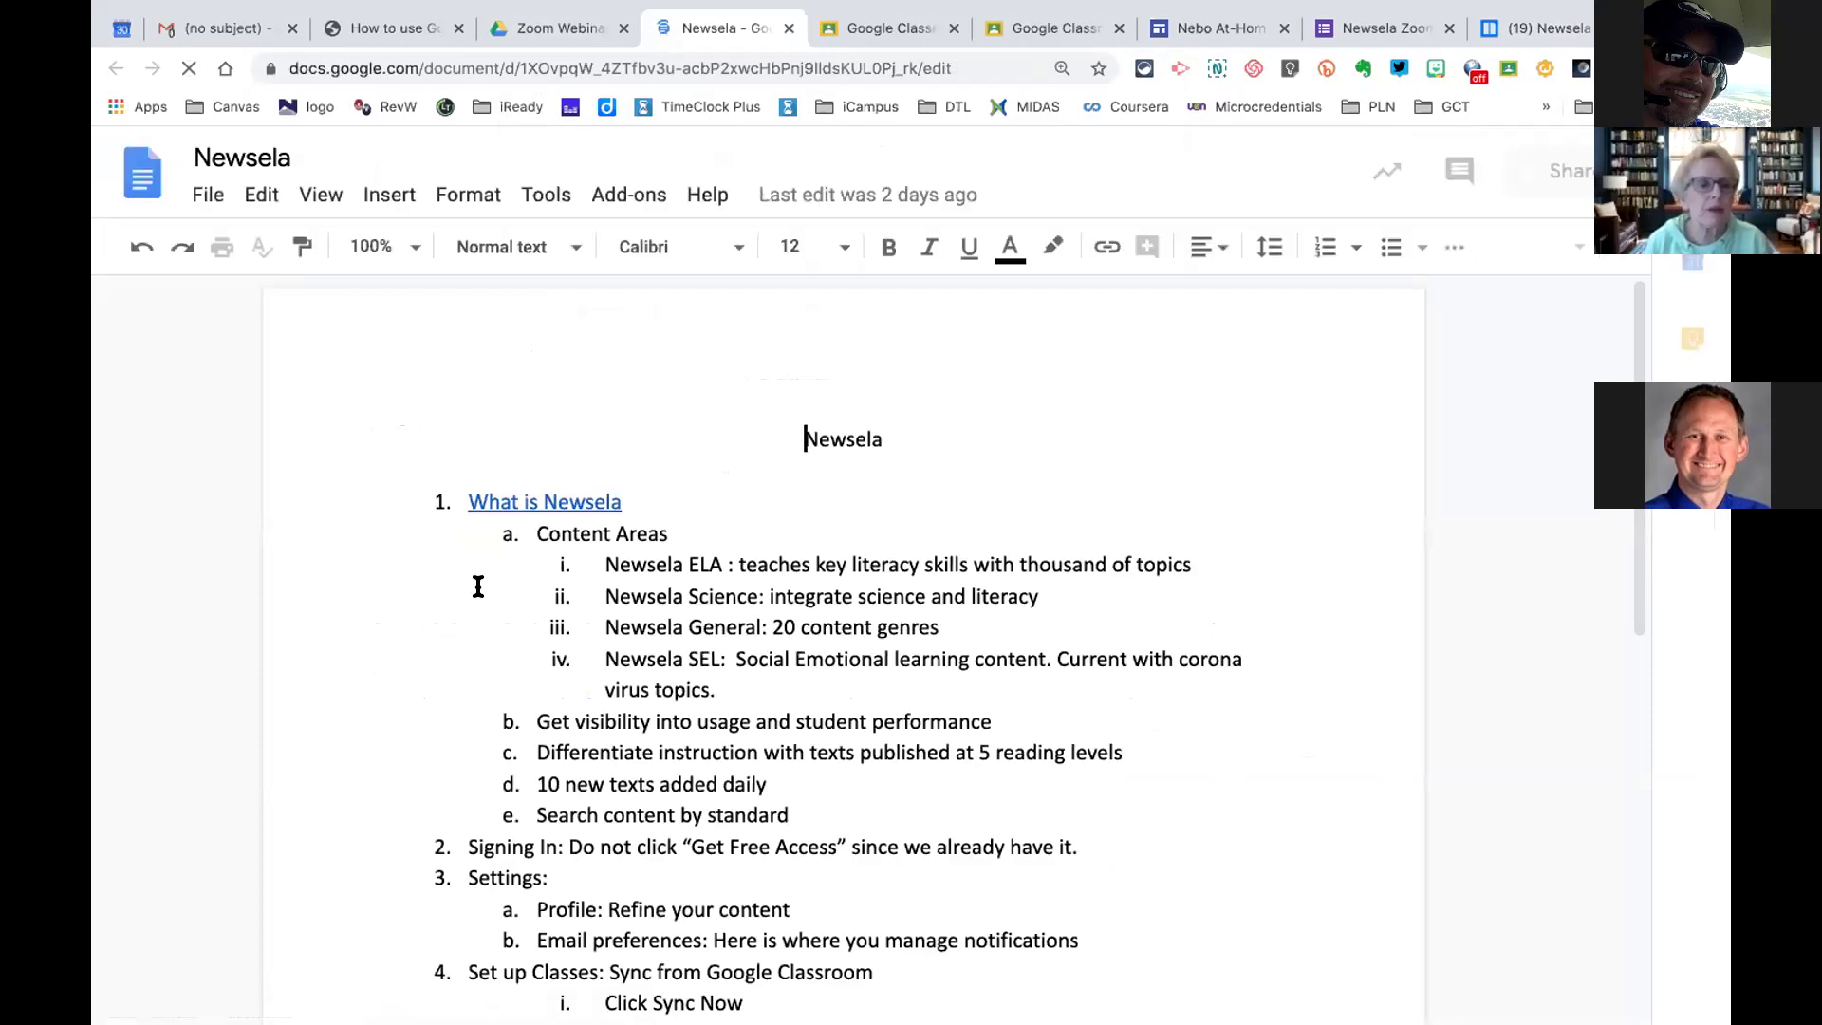
pyautogui.doubleClick(552, 501)
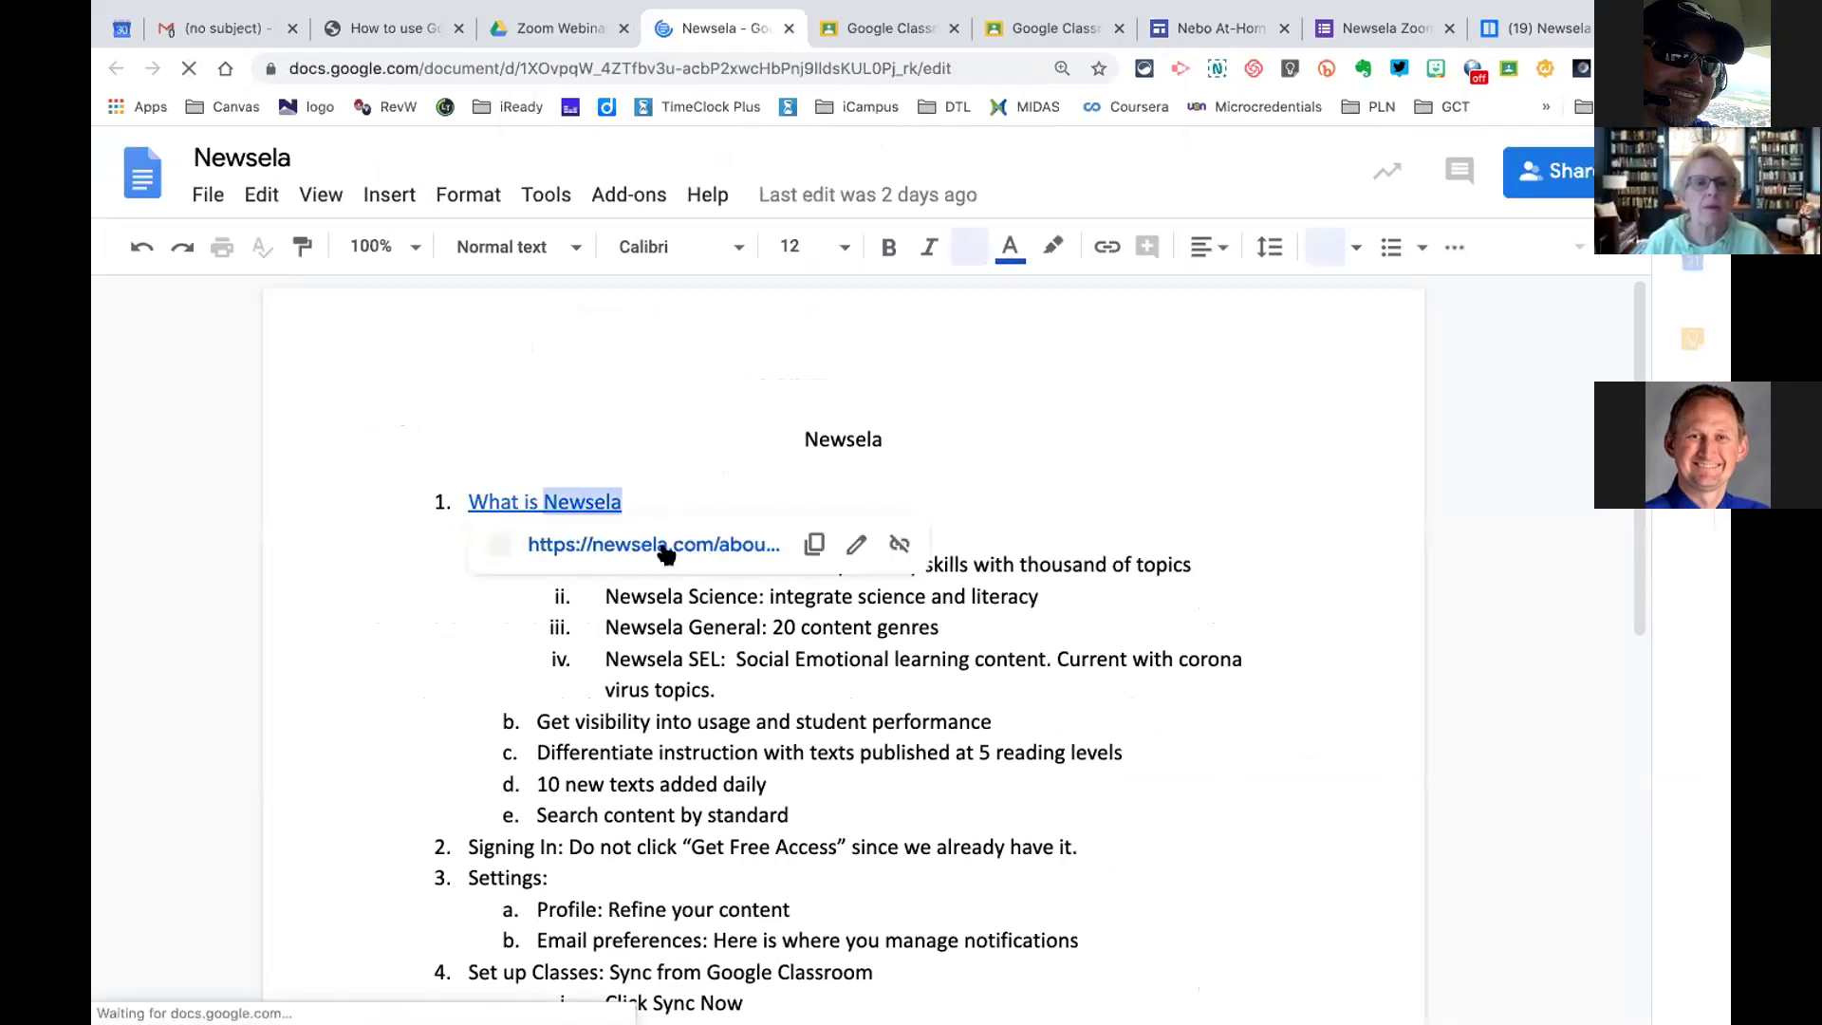
pyautogui.press('Left')
pyautogui.click(667, 546)
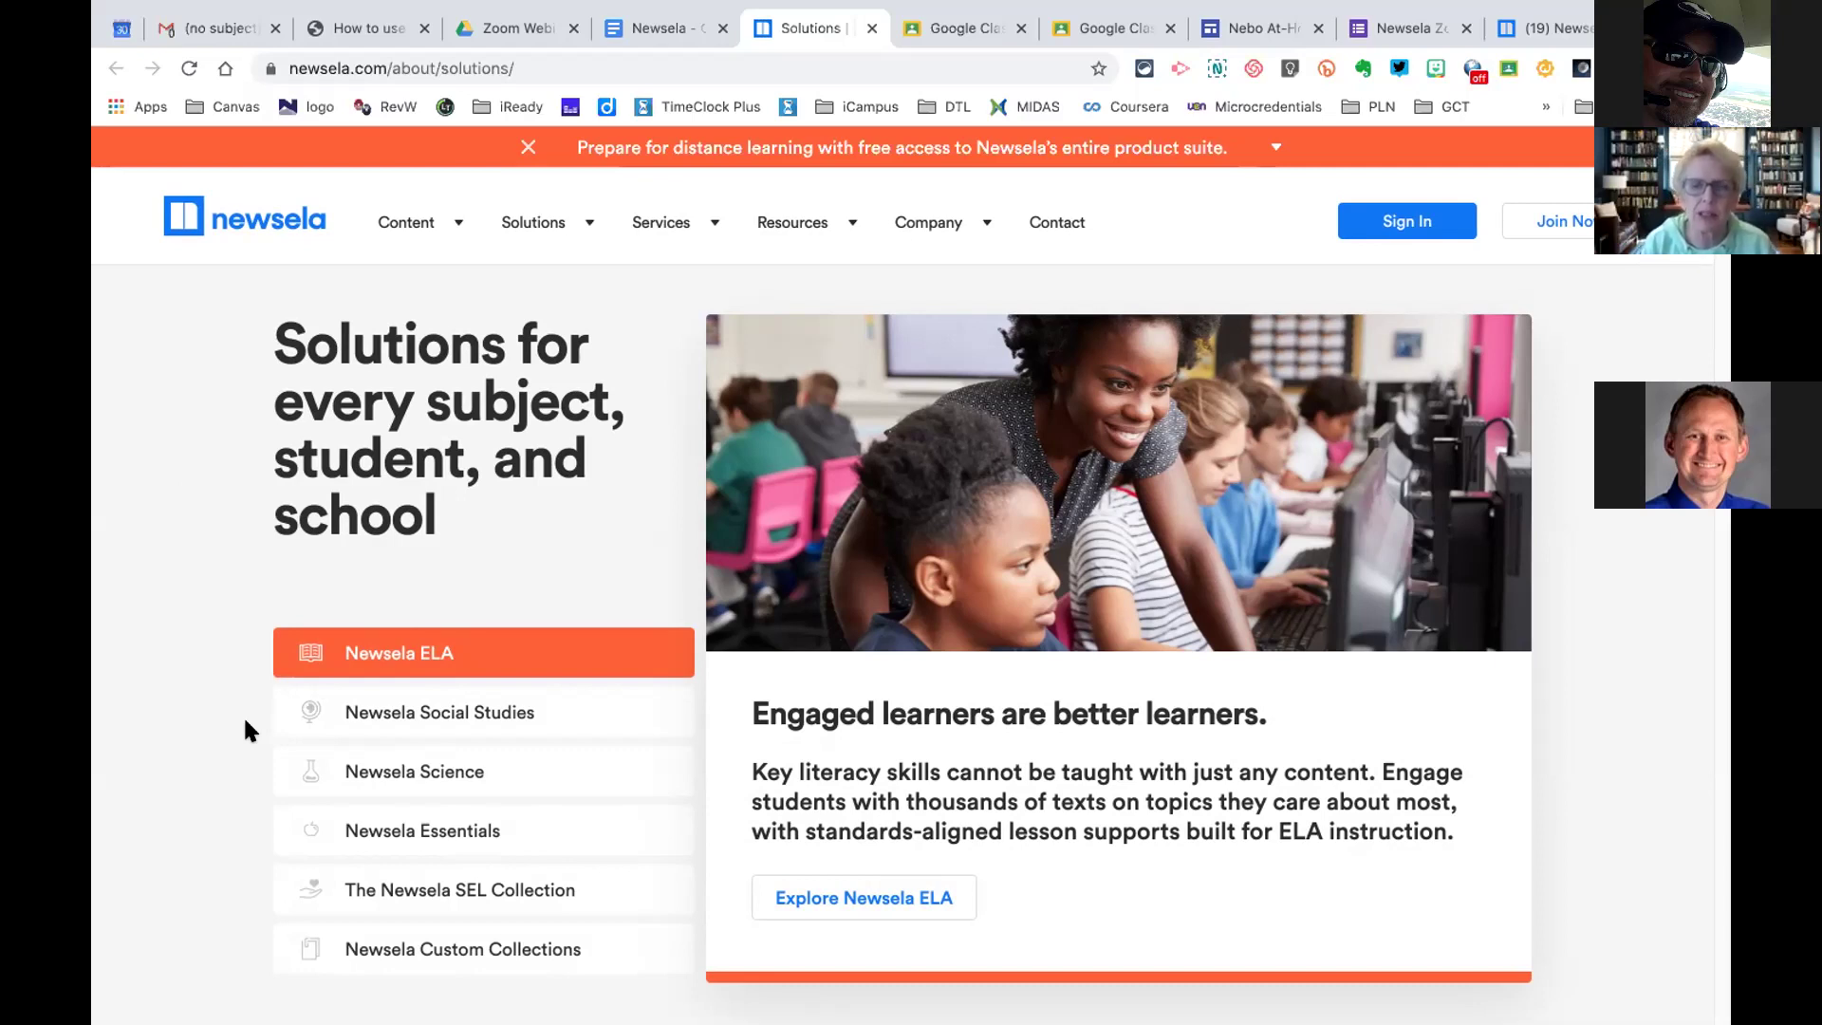
# Examine the Newsela solutions page, covering the content collections and the "What teachers love best" section
pyautogui.scroll(-5, 224, 685)
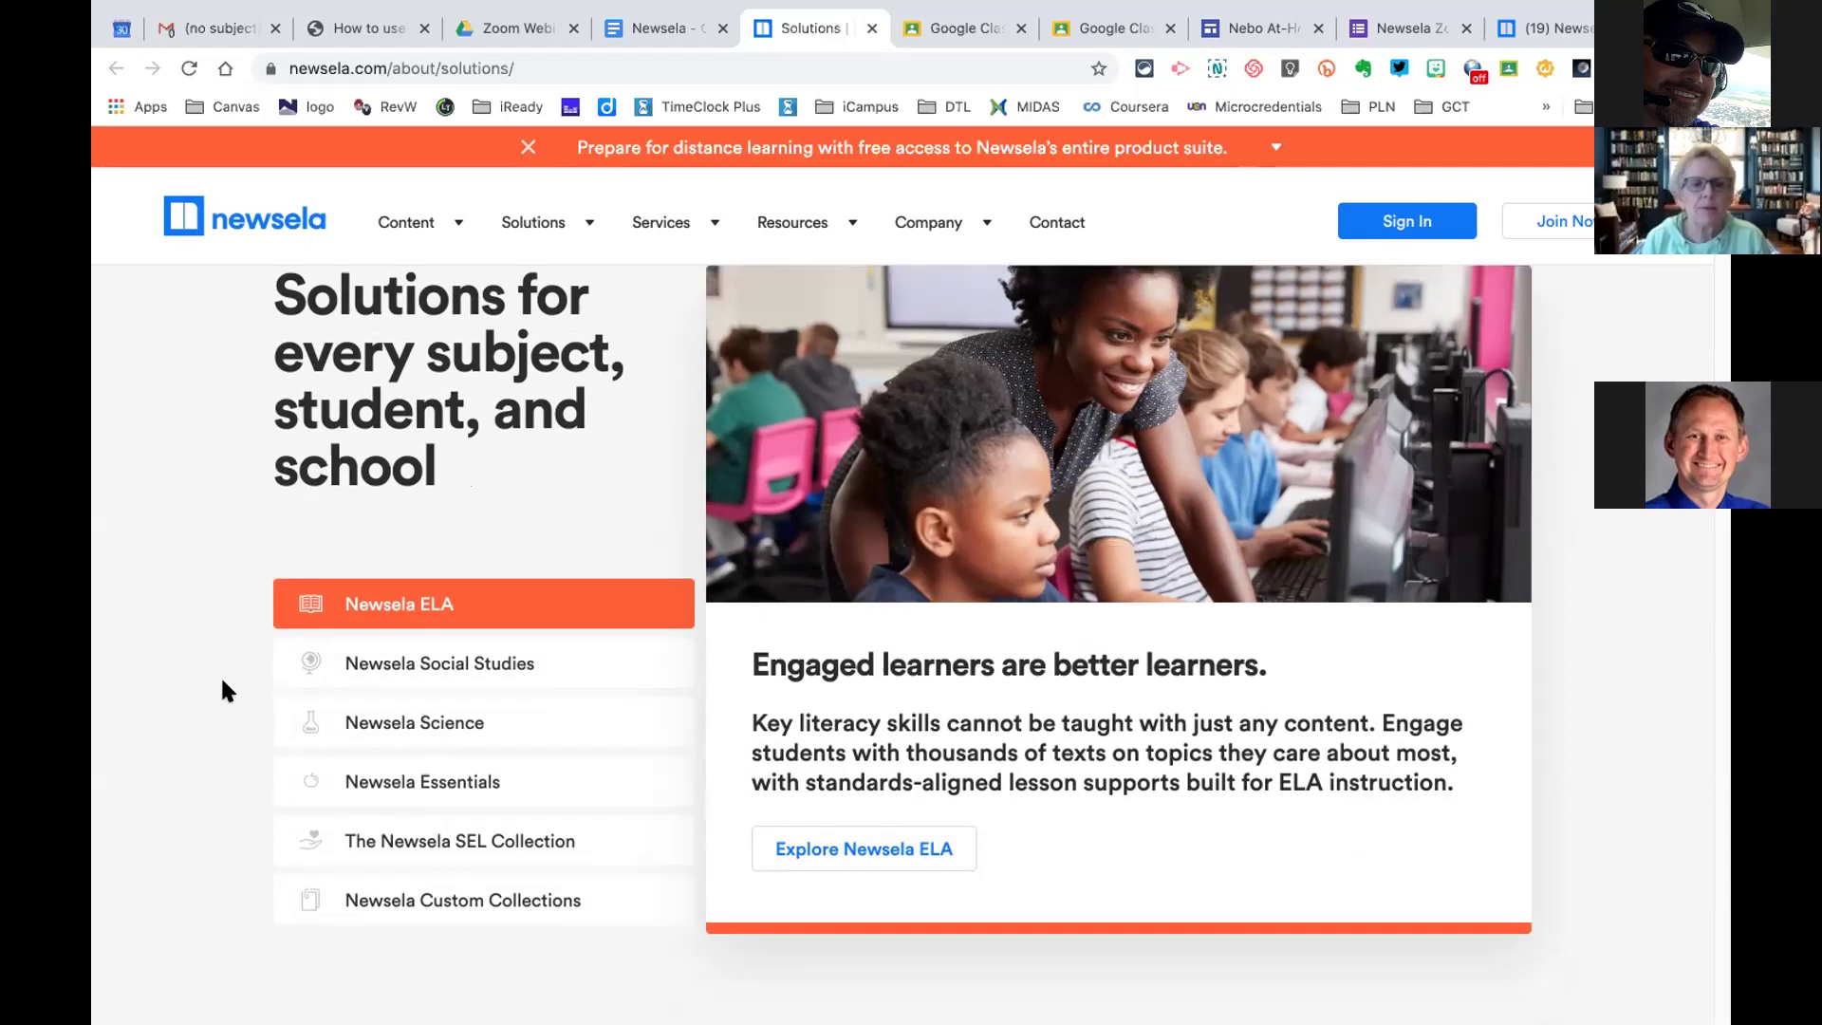
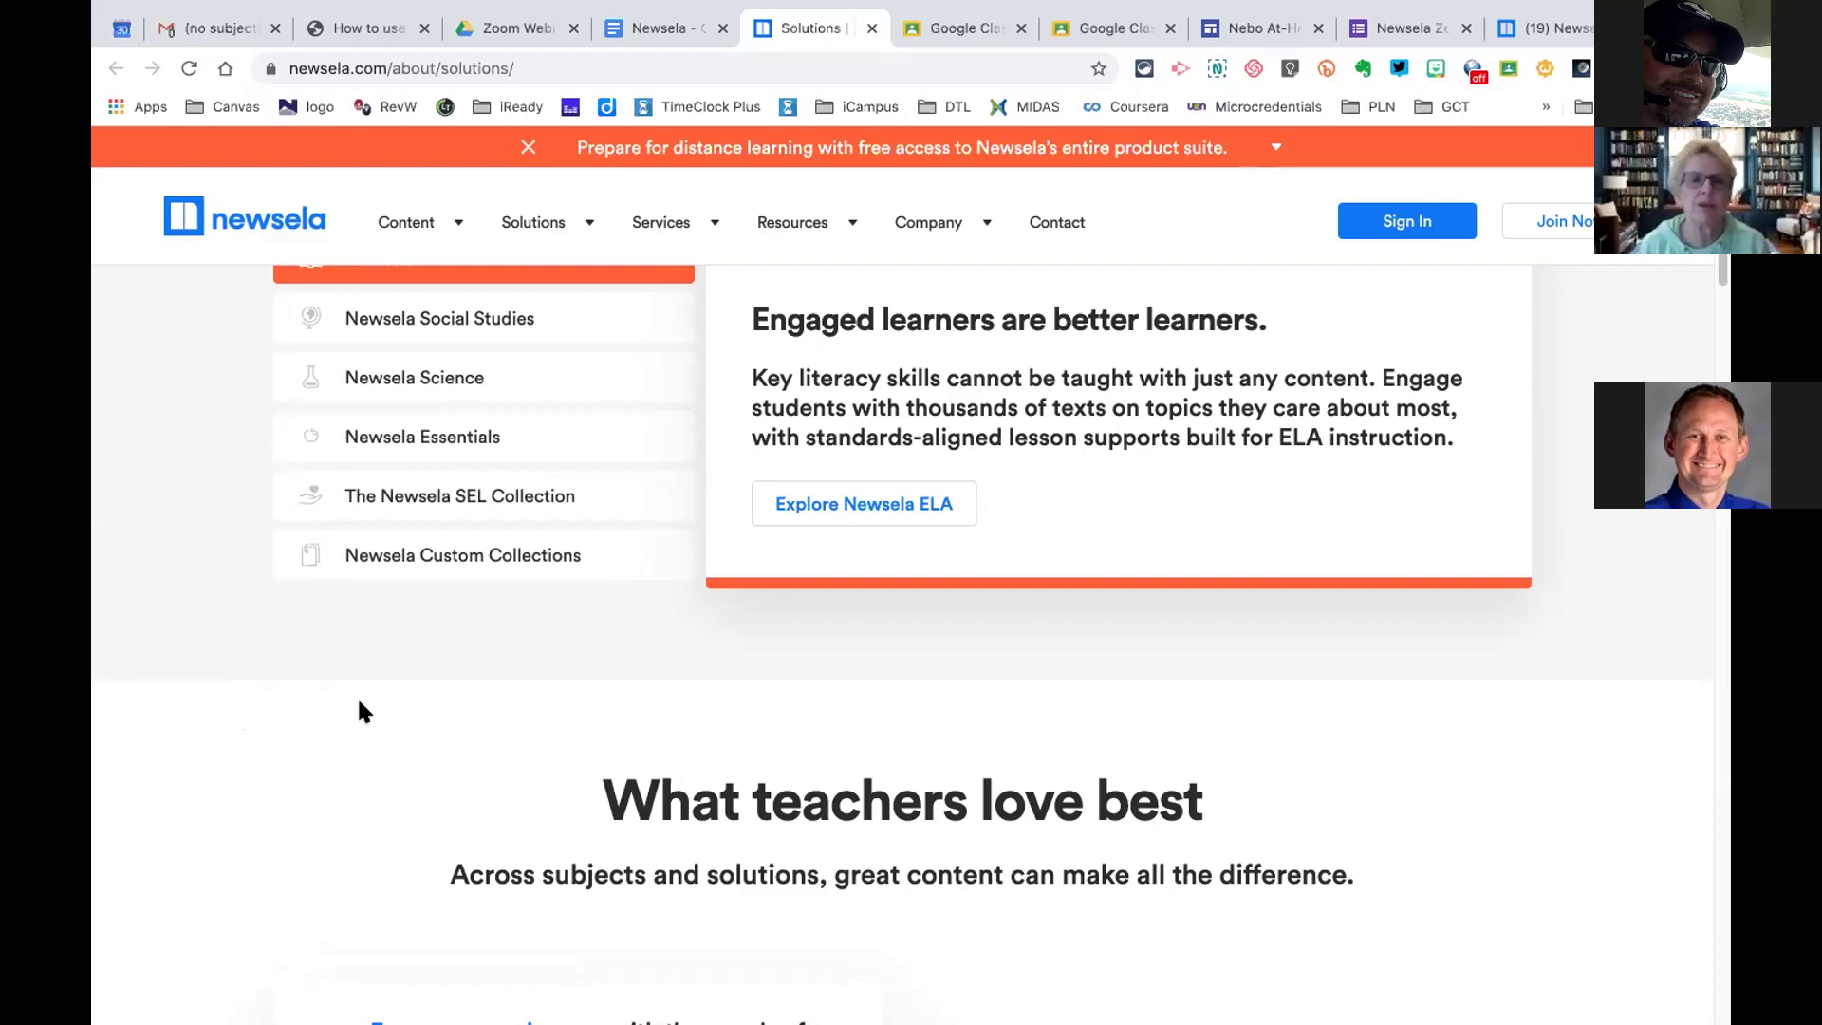
pyautogui.scroll(-3, 370, 709)
pyautogui.scroll(-3, 370, 709)
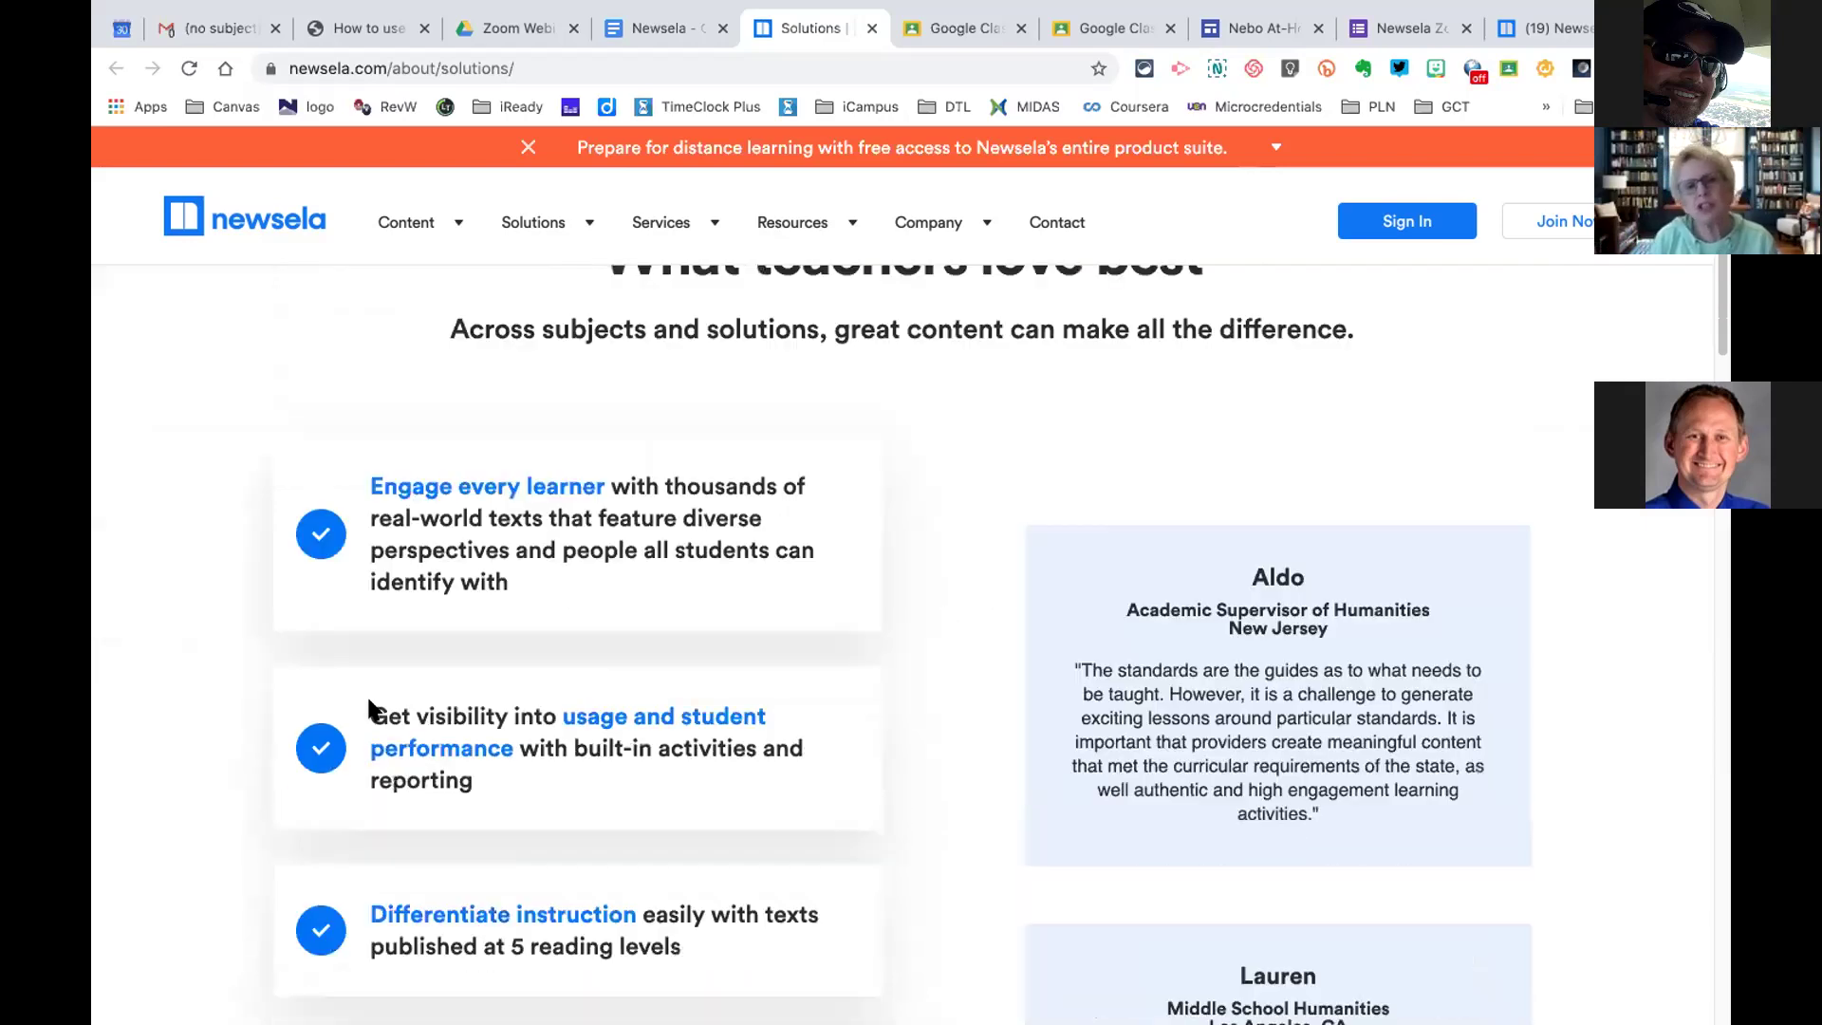
pyautogui.scroll(4, 370, 697)
pyautogui.scroll(-2, 370, 697)
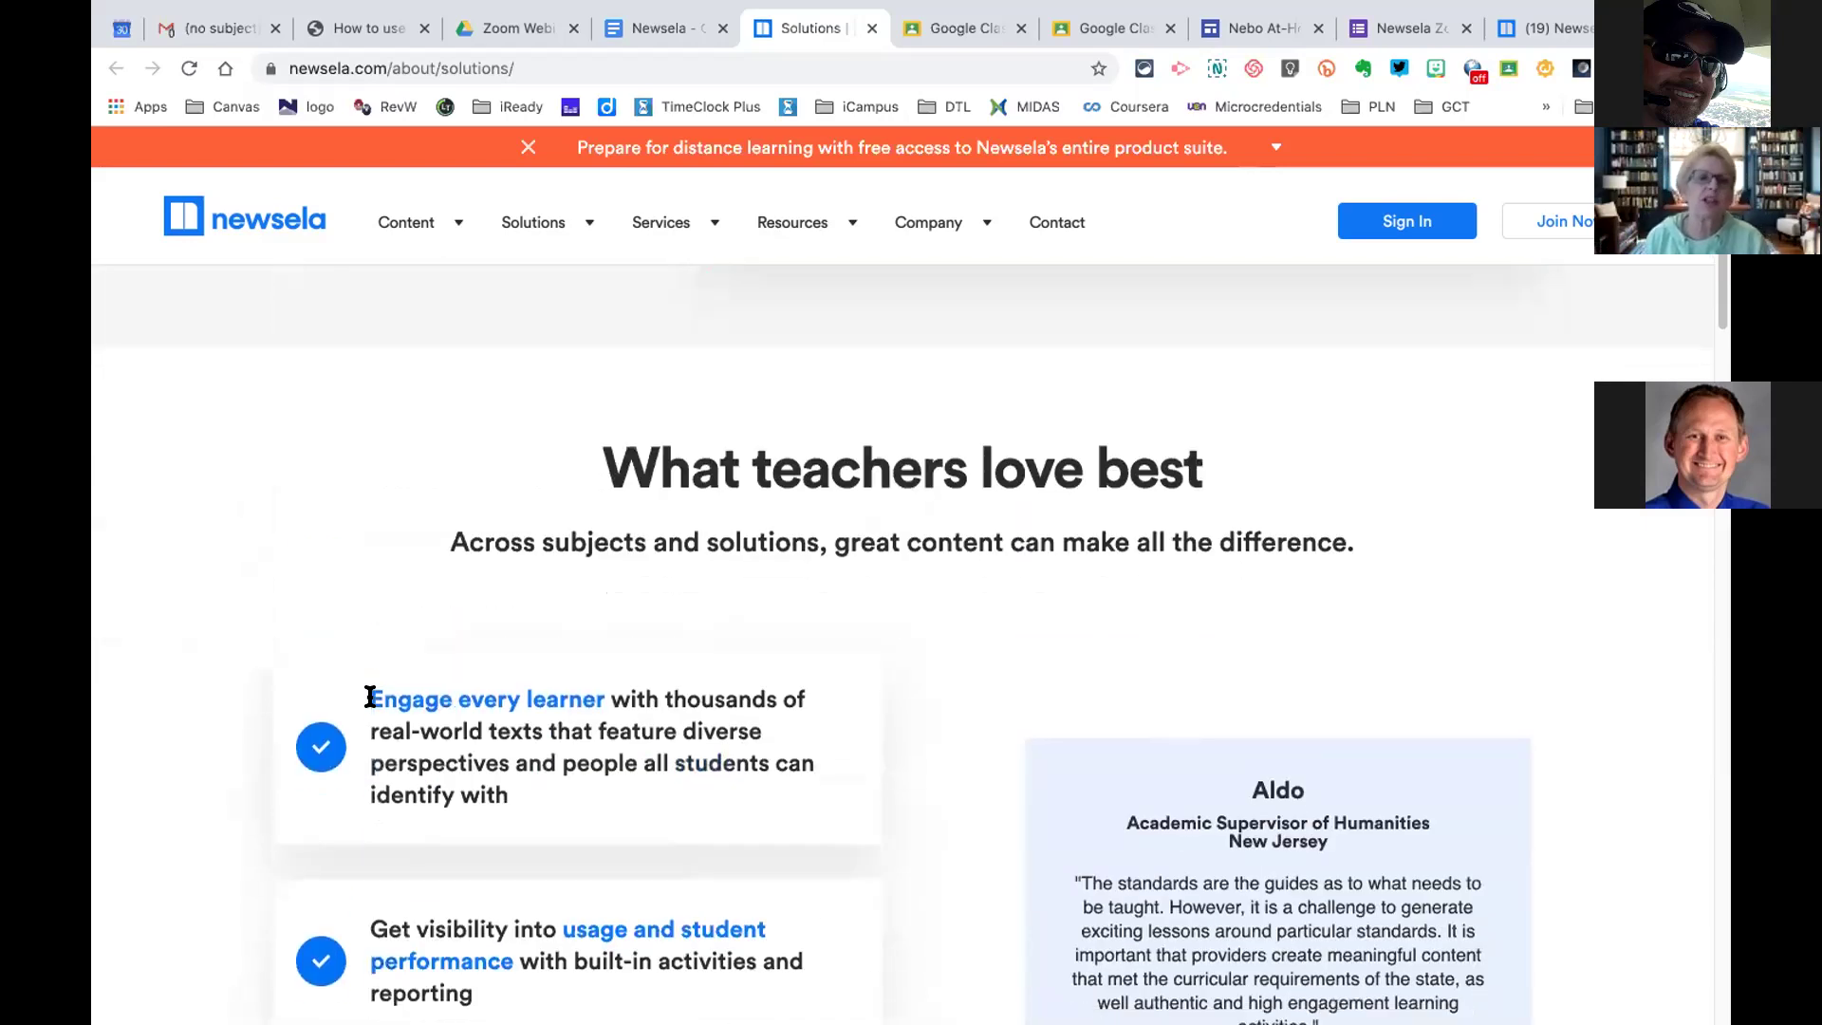
pyautogui.scroll(-1, 370, 697)
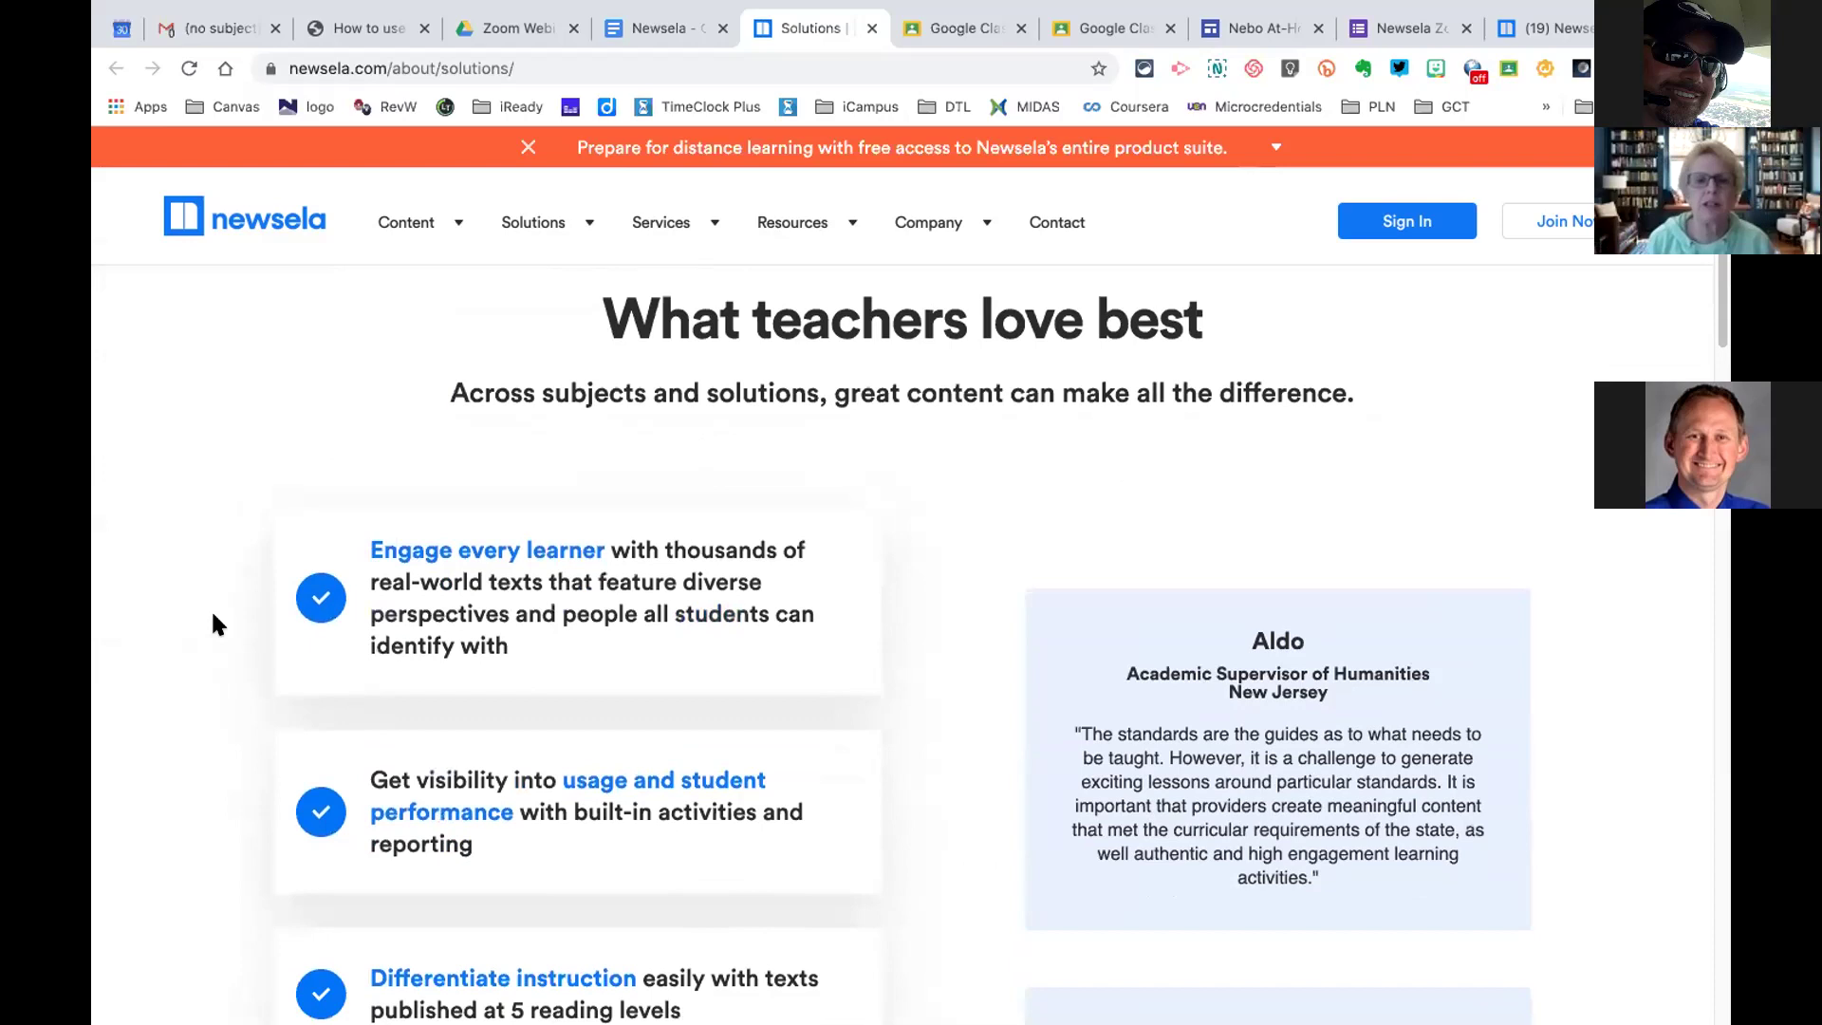
# Review the "What teachers love best" benefits on the Newsela solutions page, from engaging learners to exploring content by standard
pyautogui.scroll(-1, 211, 622)
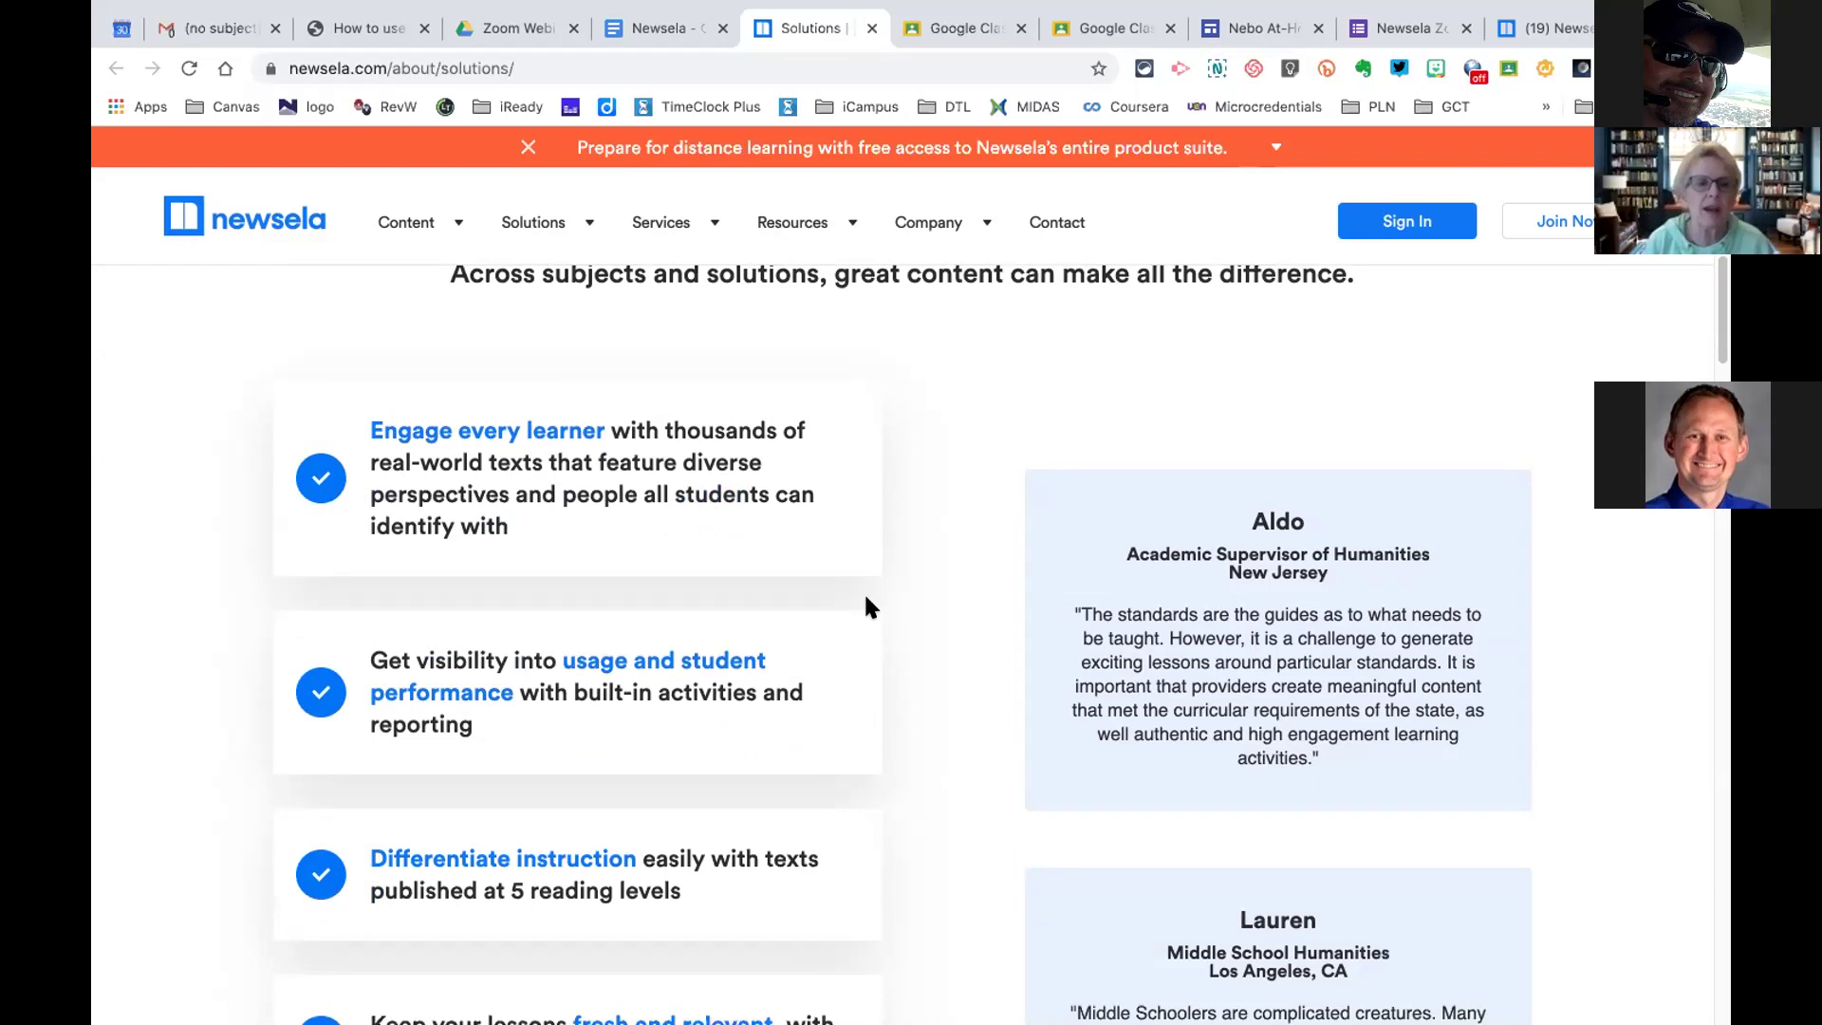
pyautogui.scroll(-3, 867, 604)
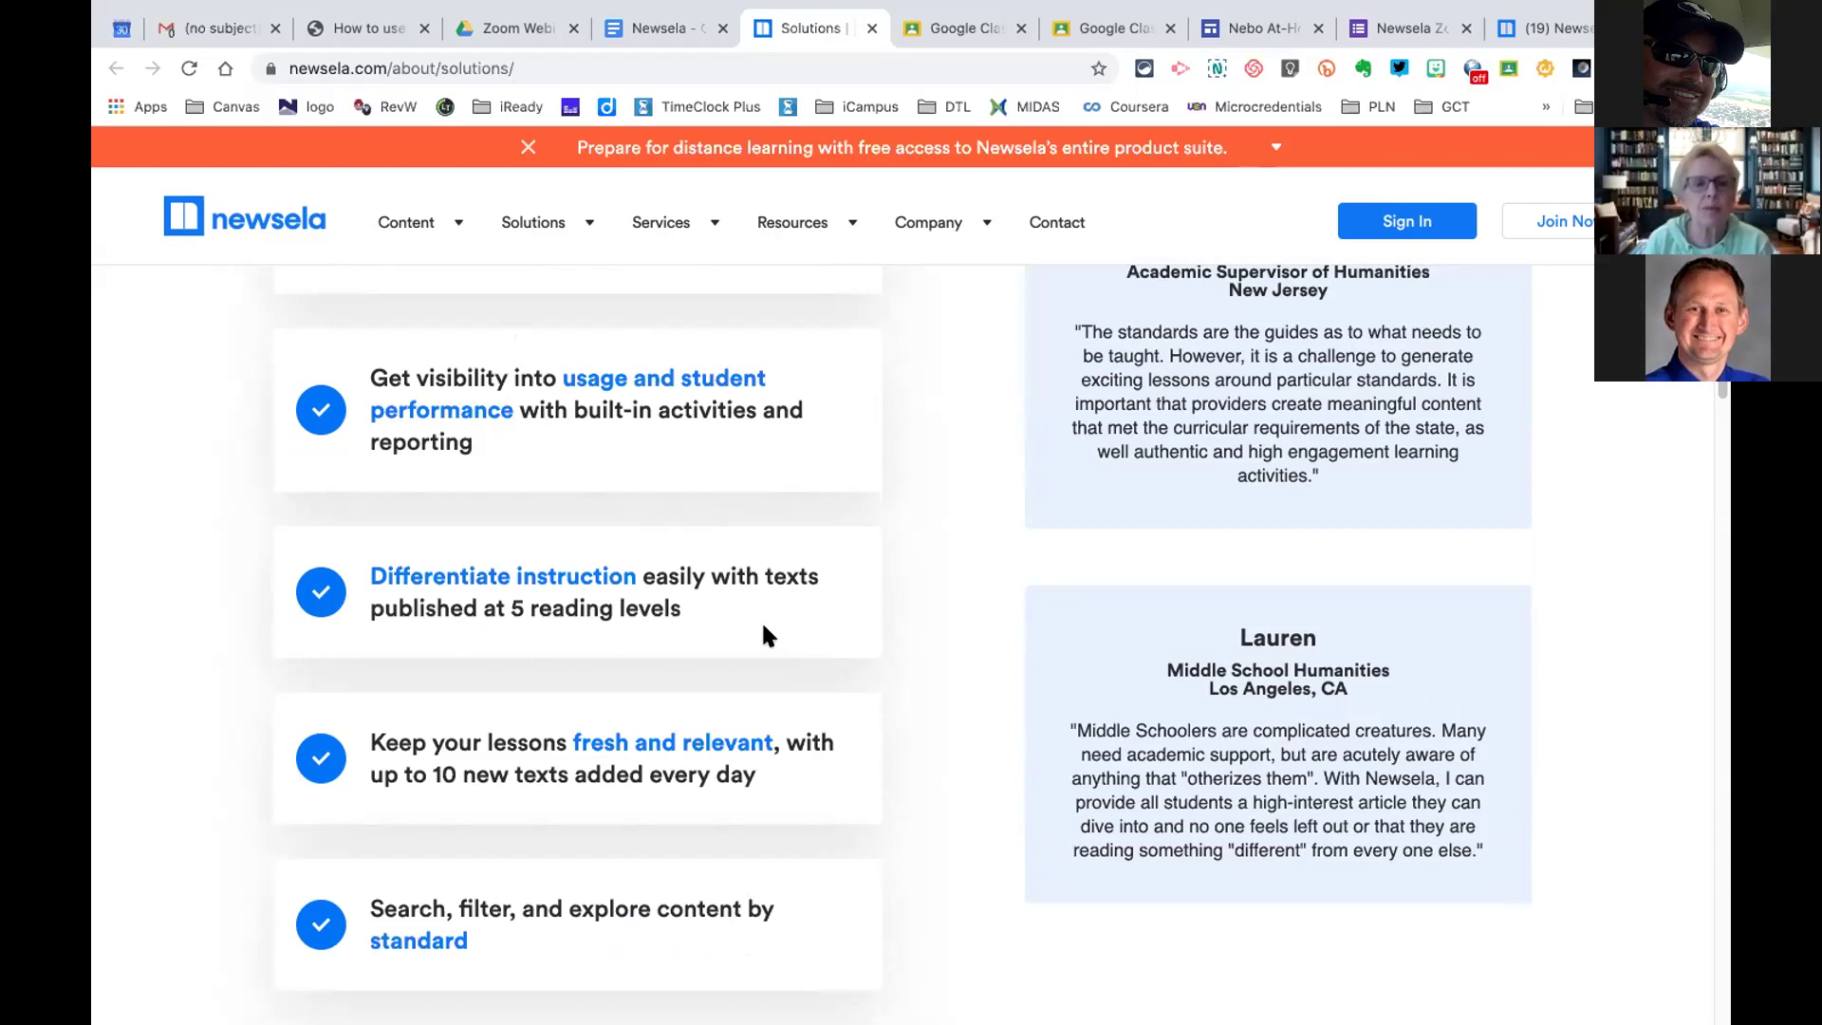
pyautogui.scroll(-3, 766, 634)
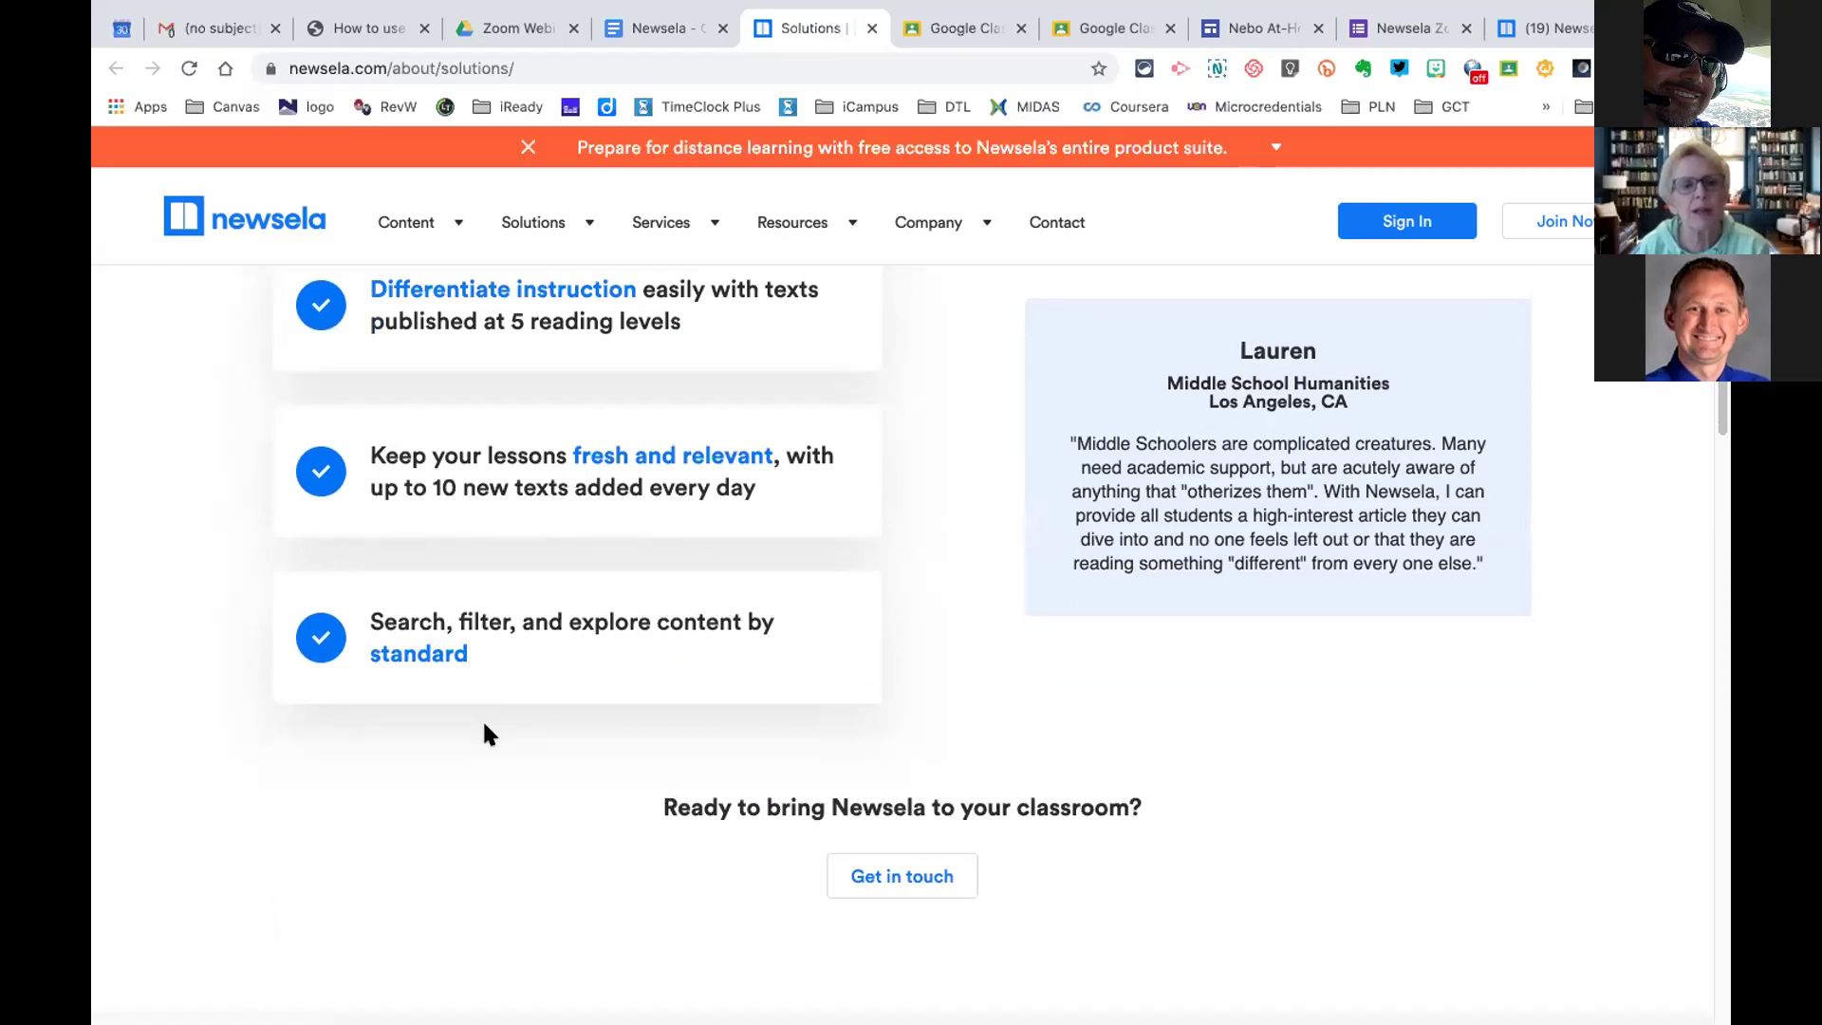
pyautogui.scroll(-3, 483, 721)
pyautogui.scroll(1, 484, 726)
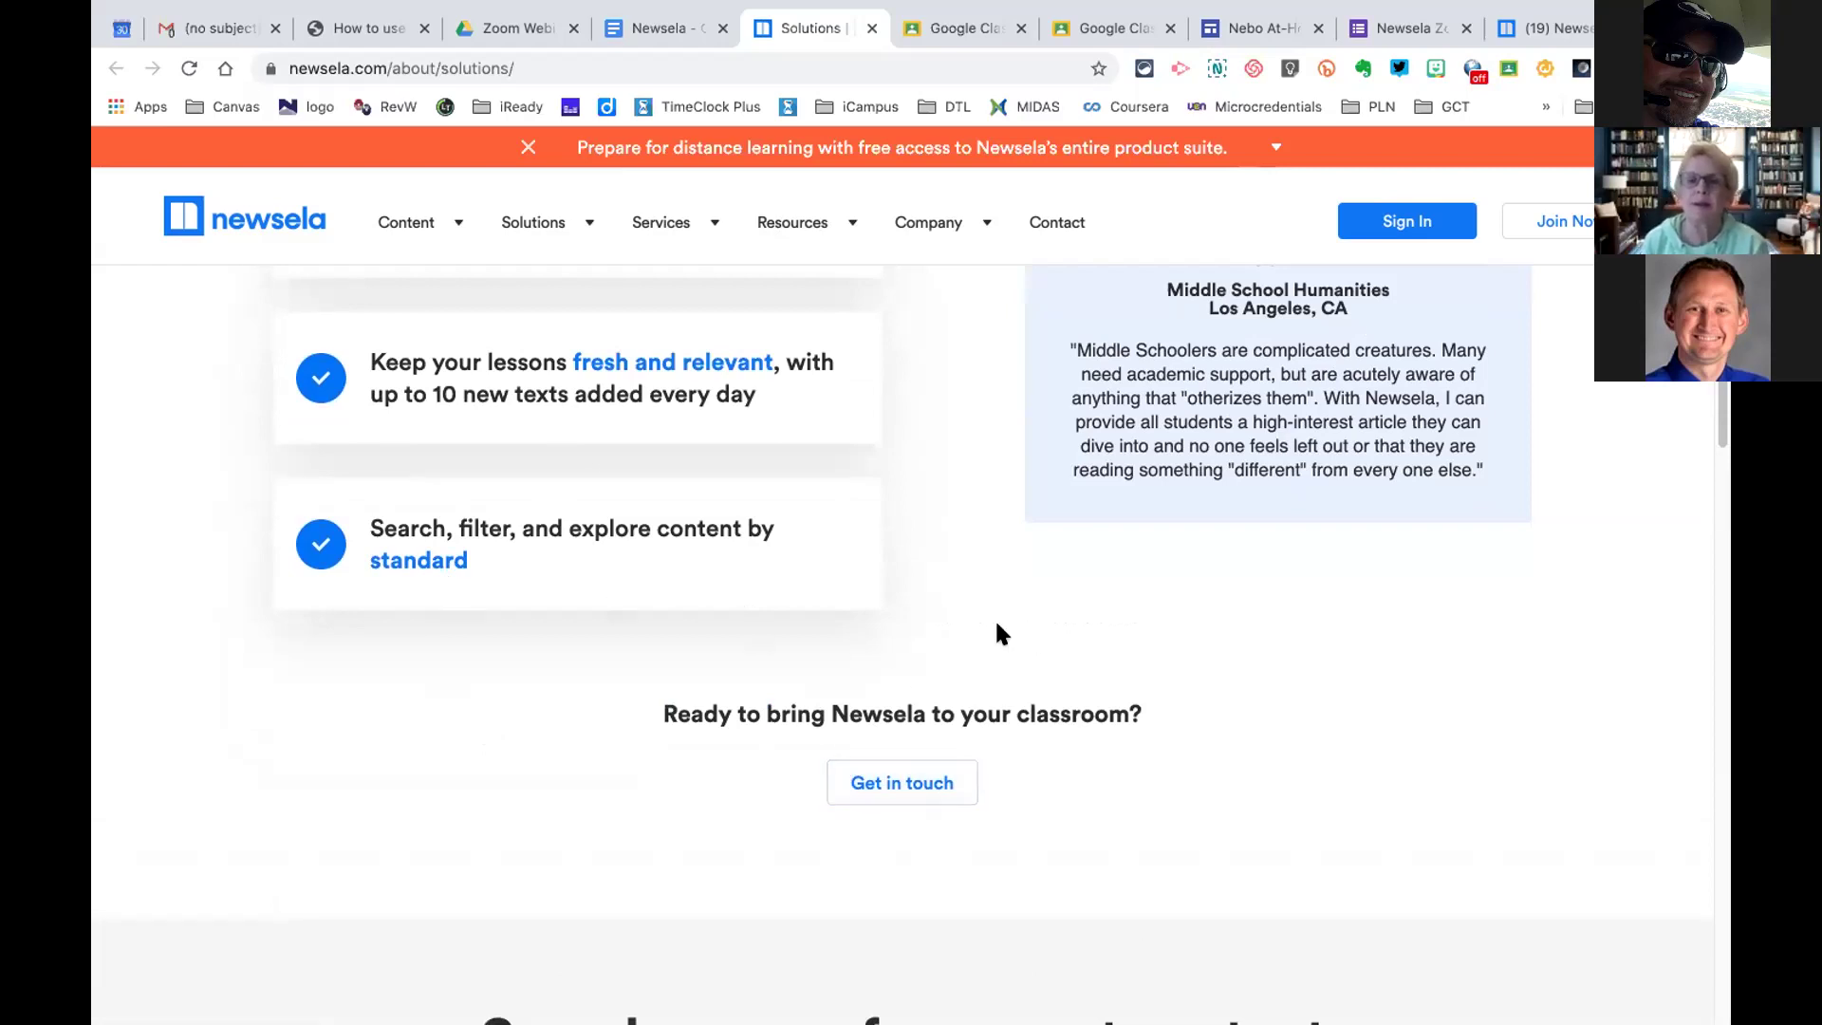
pyautogui.scroll(10, 996, 626)
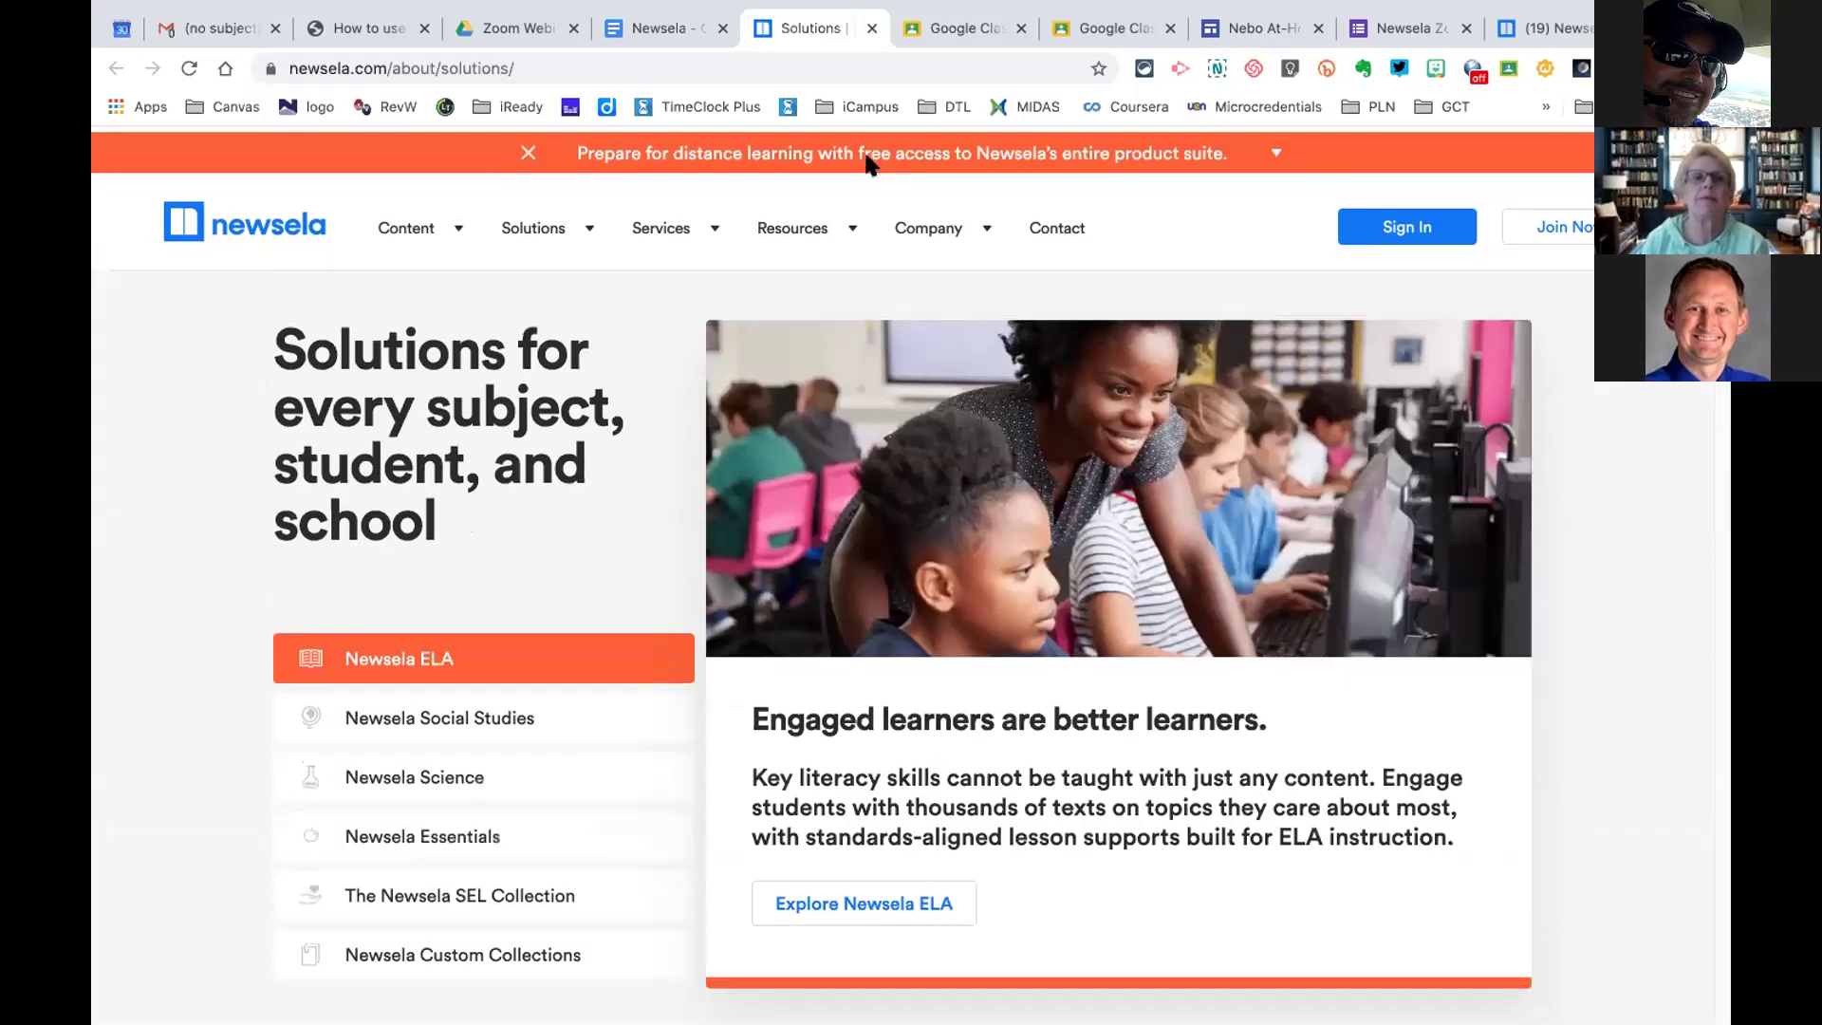
# Return to the signed-in Newsela account and run a content search without a keyword to list all articles
pyautogui.click(671, 33)
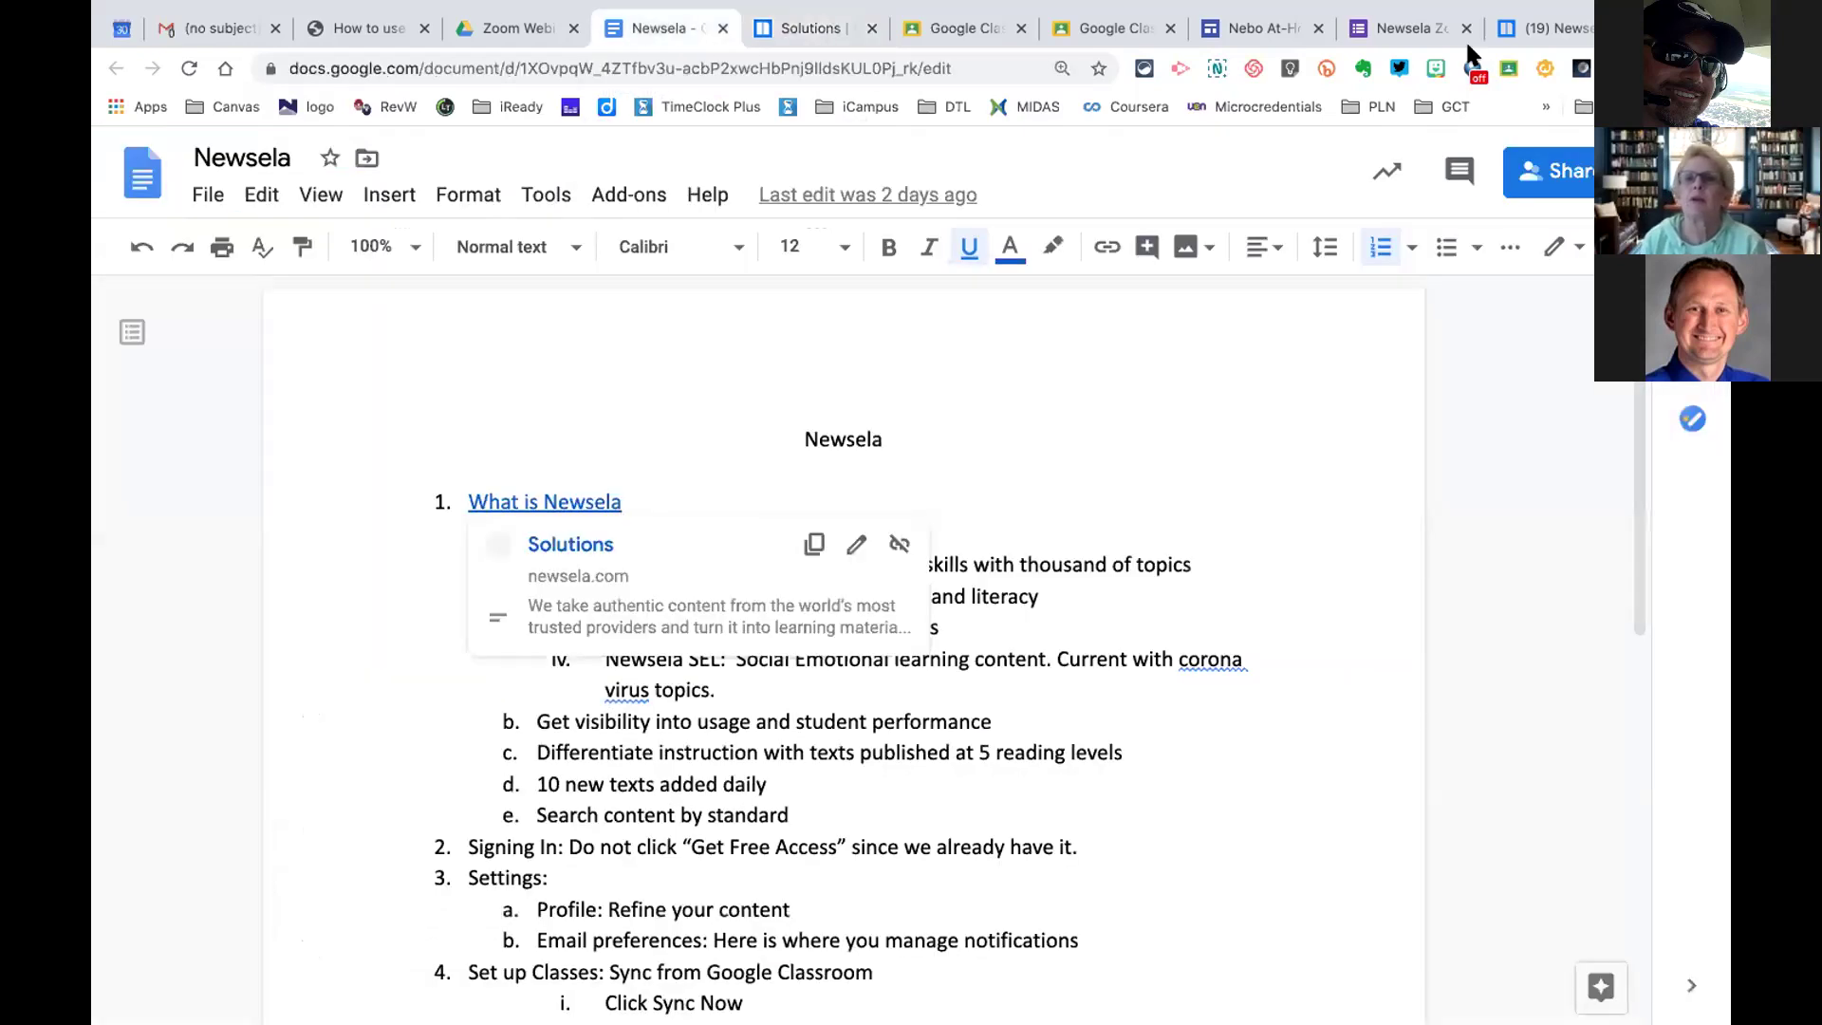
pyautogui.click(1414, 33)
pyautogui.click(1552, 22)
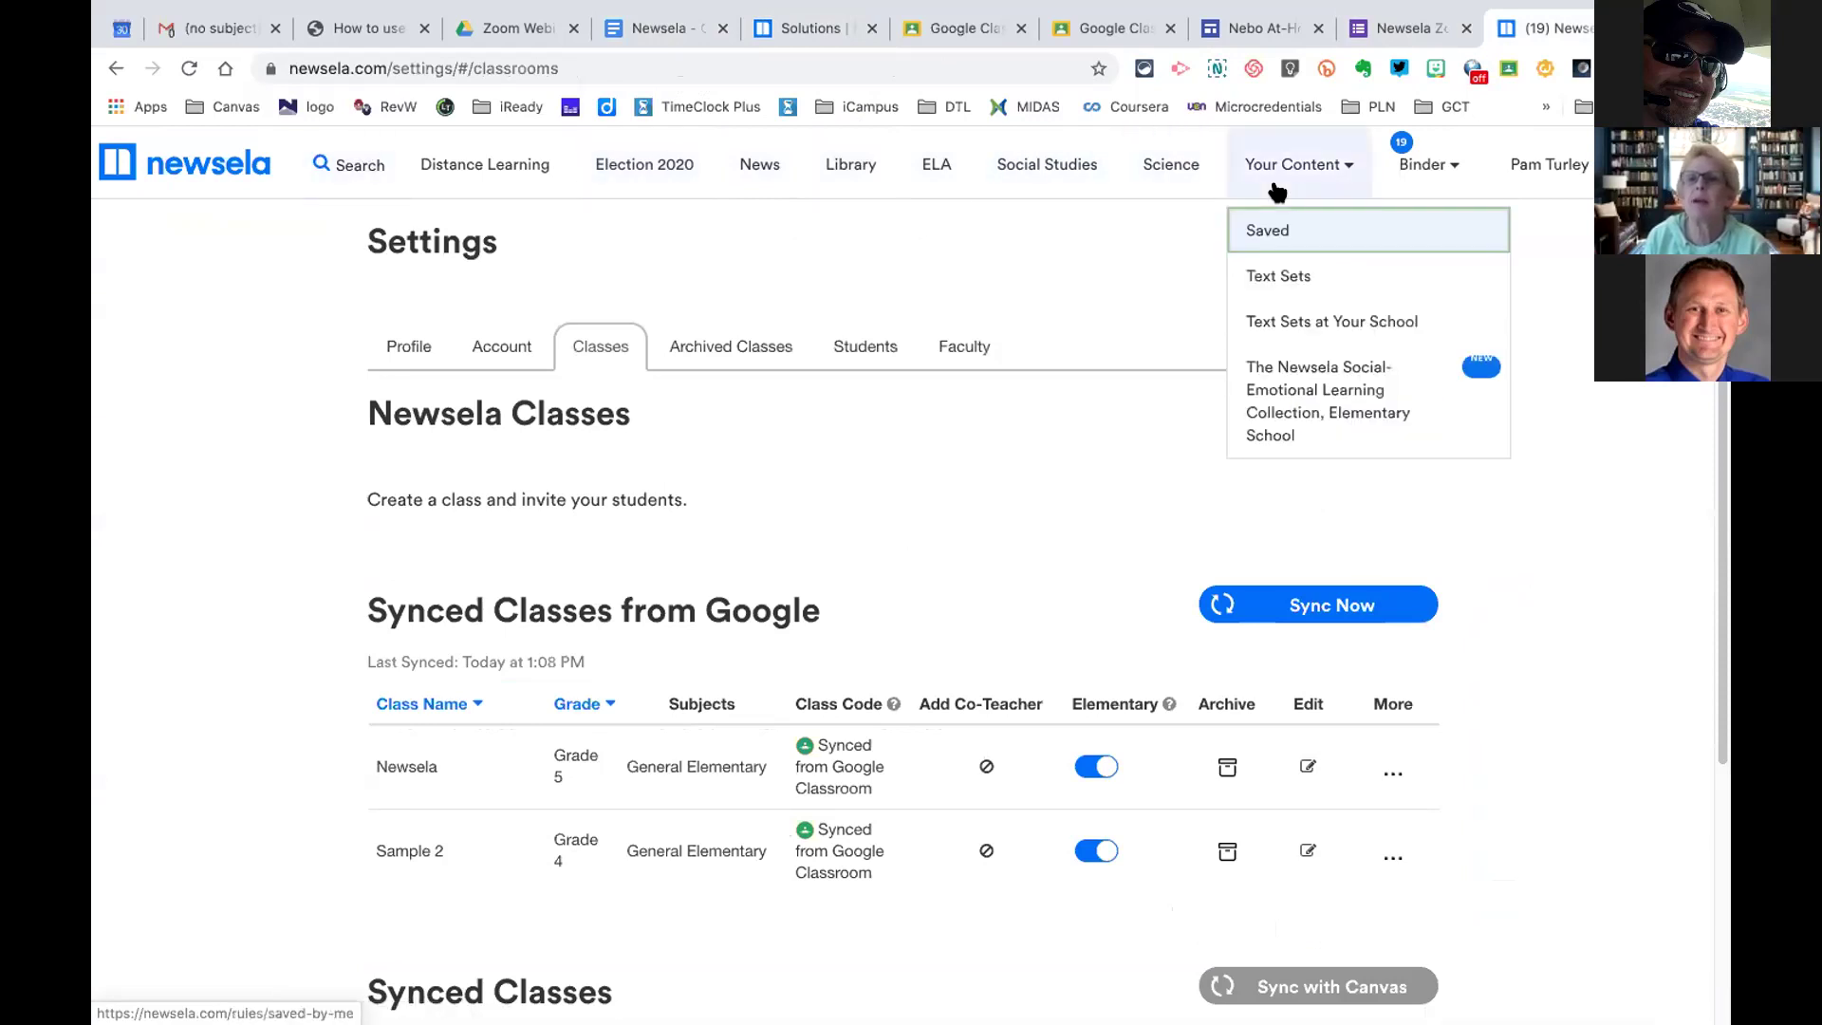
pyautogui.rightClick(349, 164)
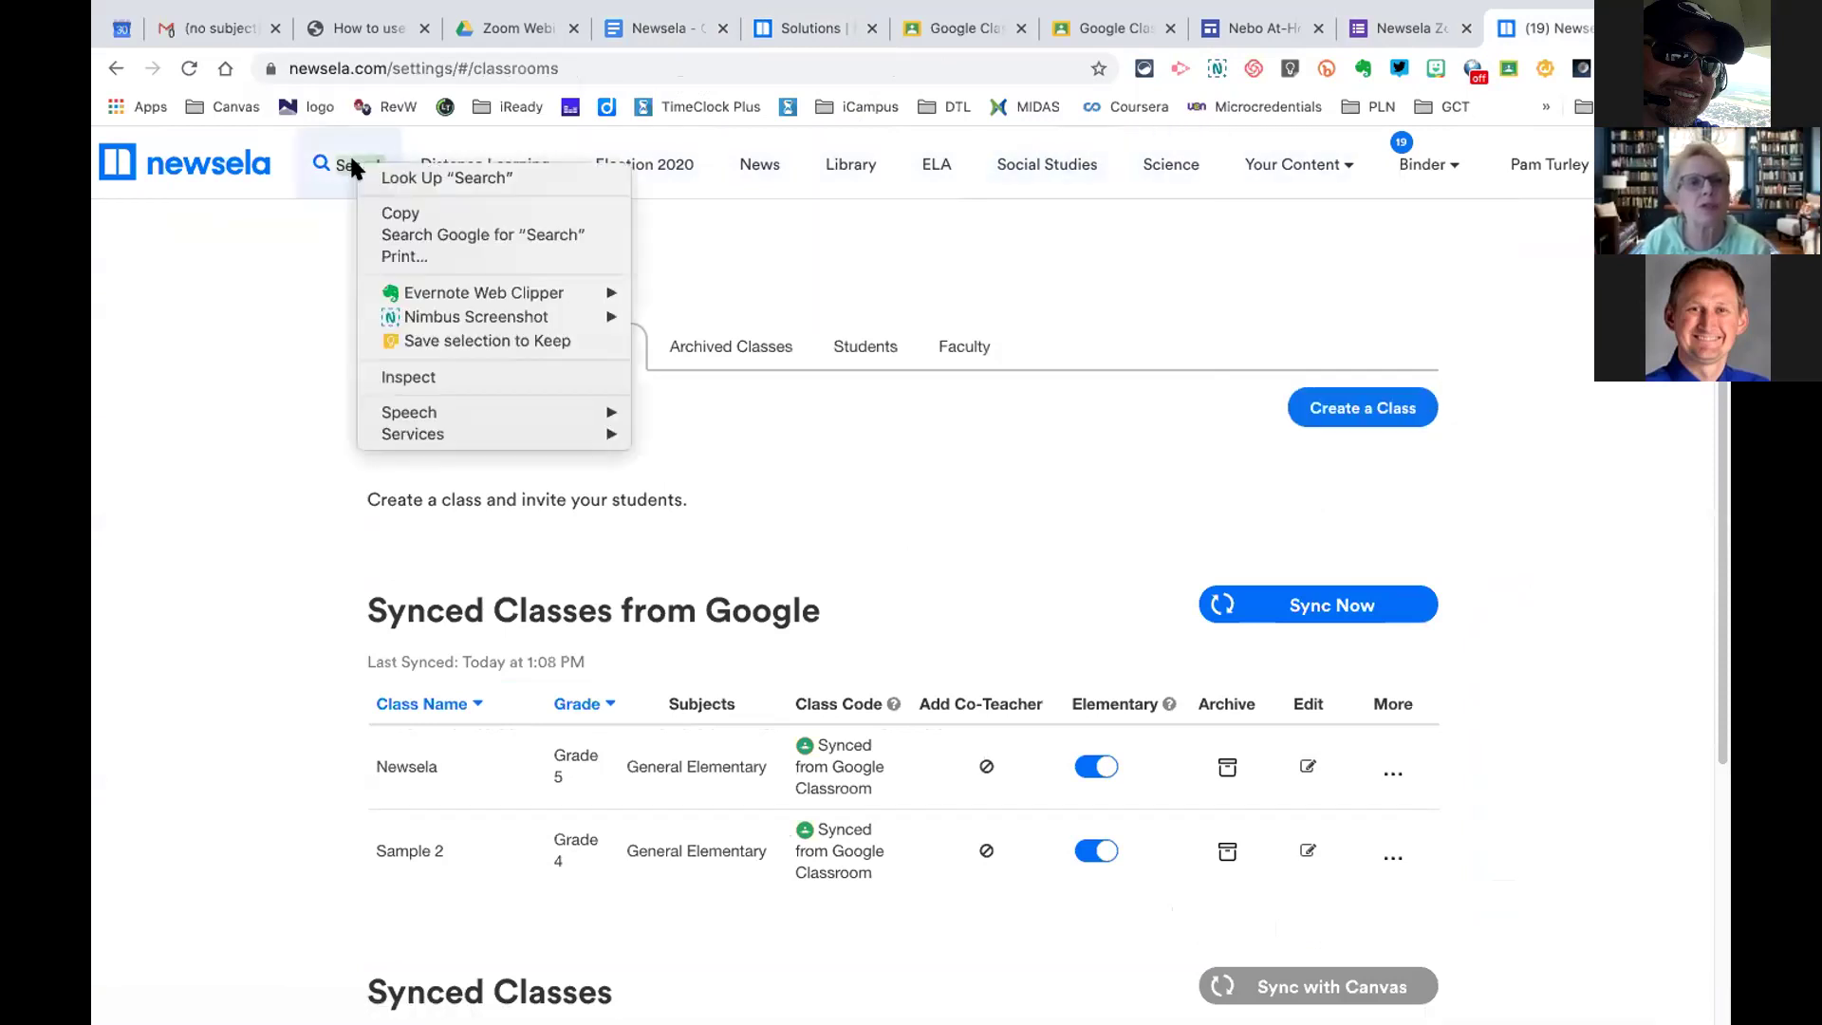
pyautogui.click(332, 156)
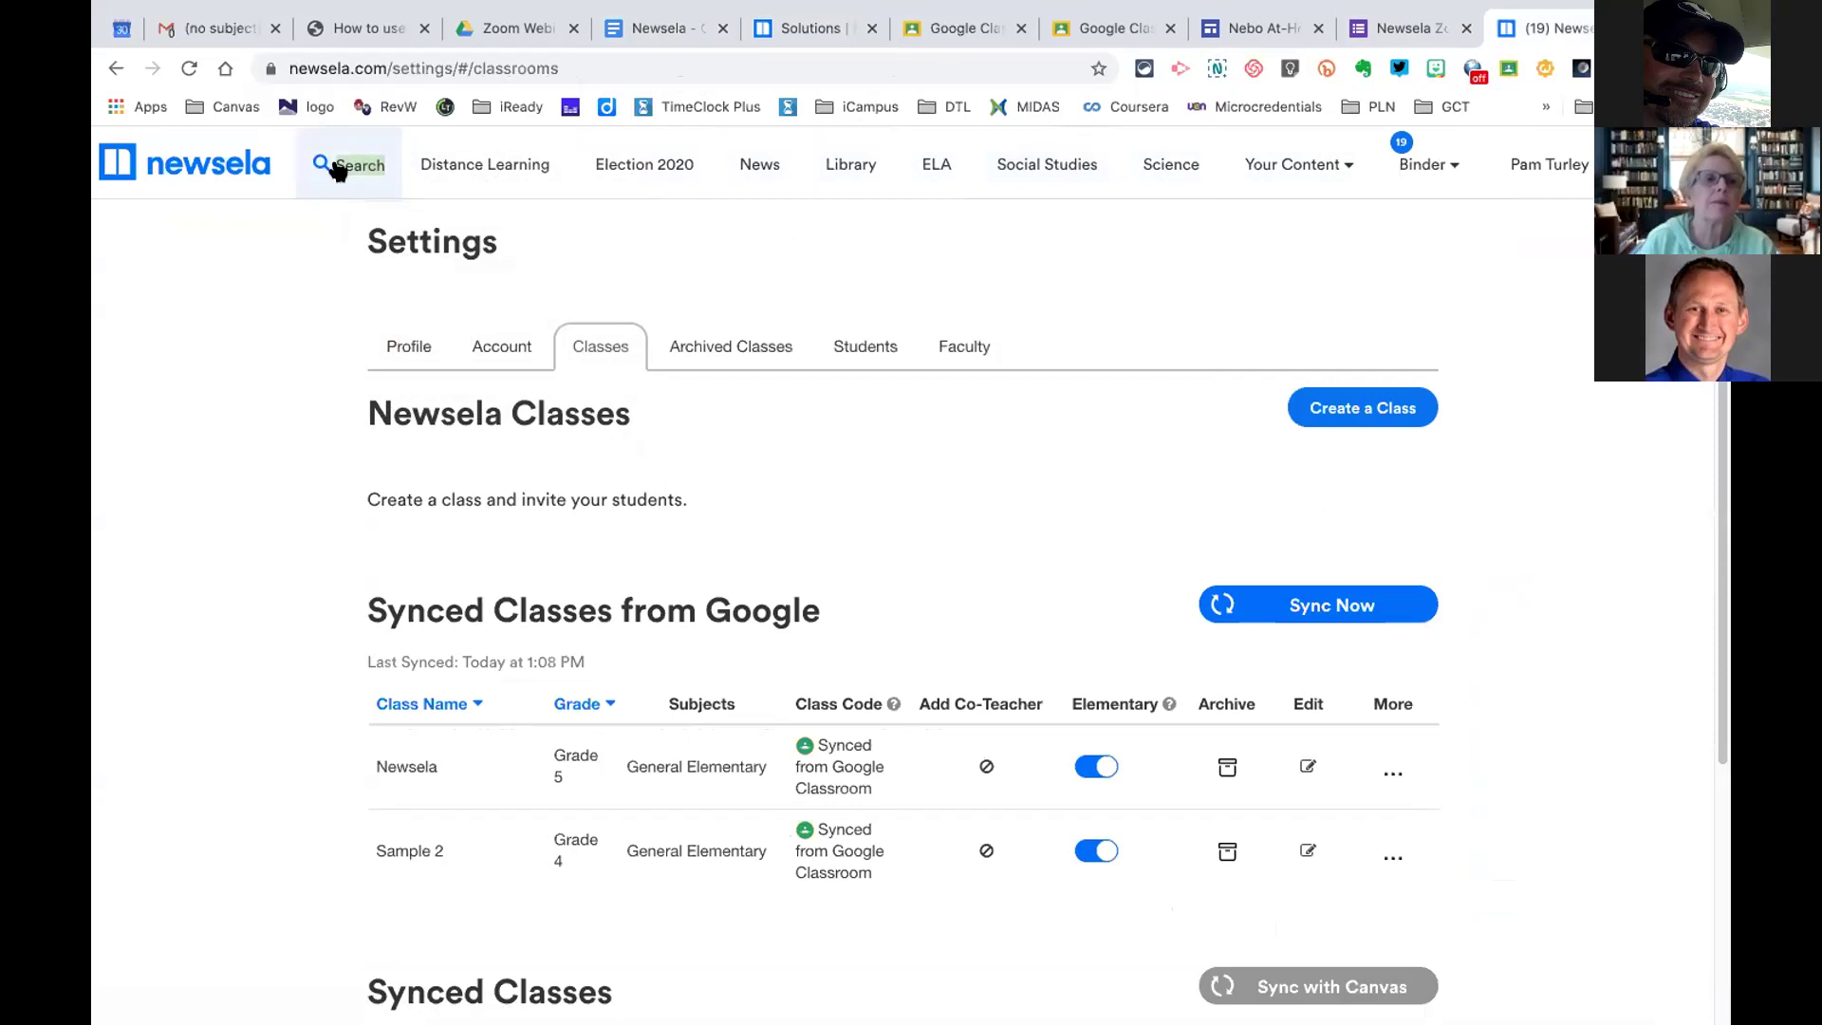
pyautogui.click(333, 159)
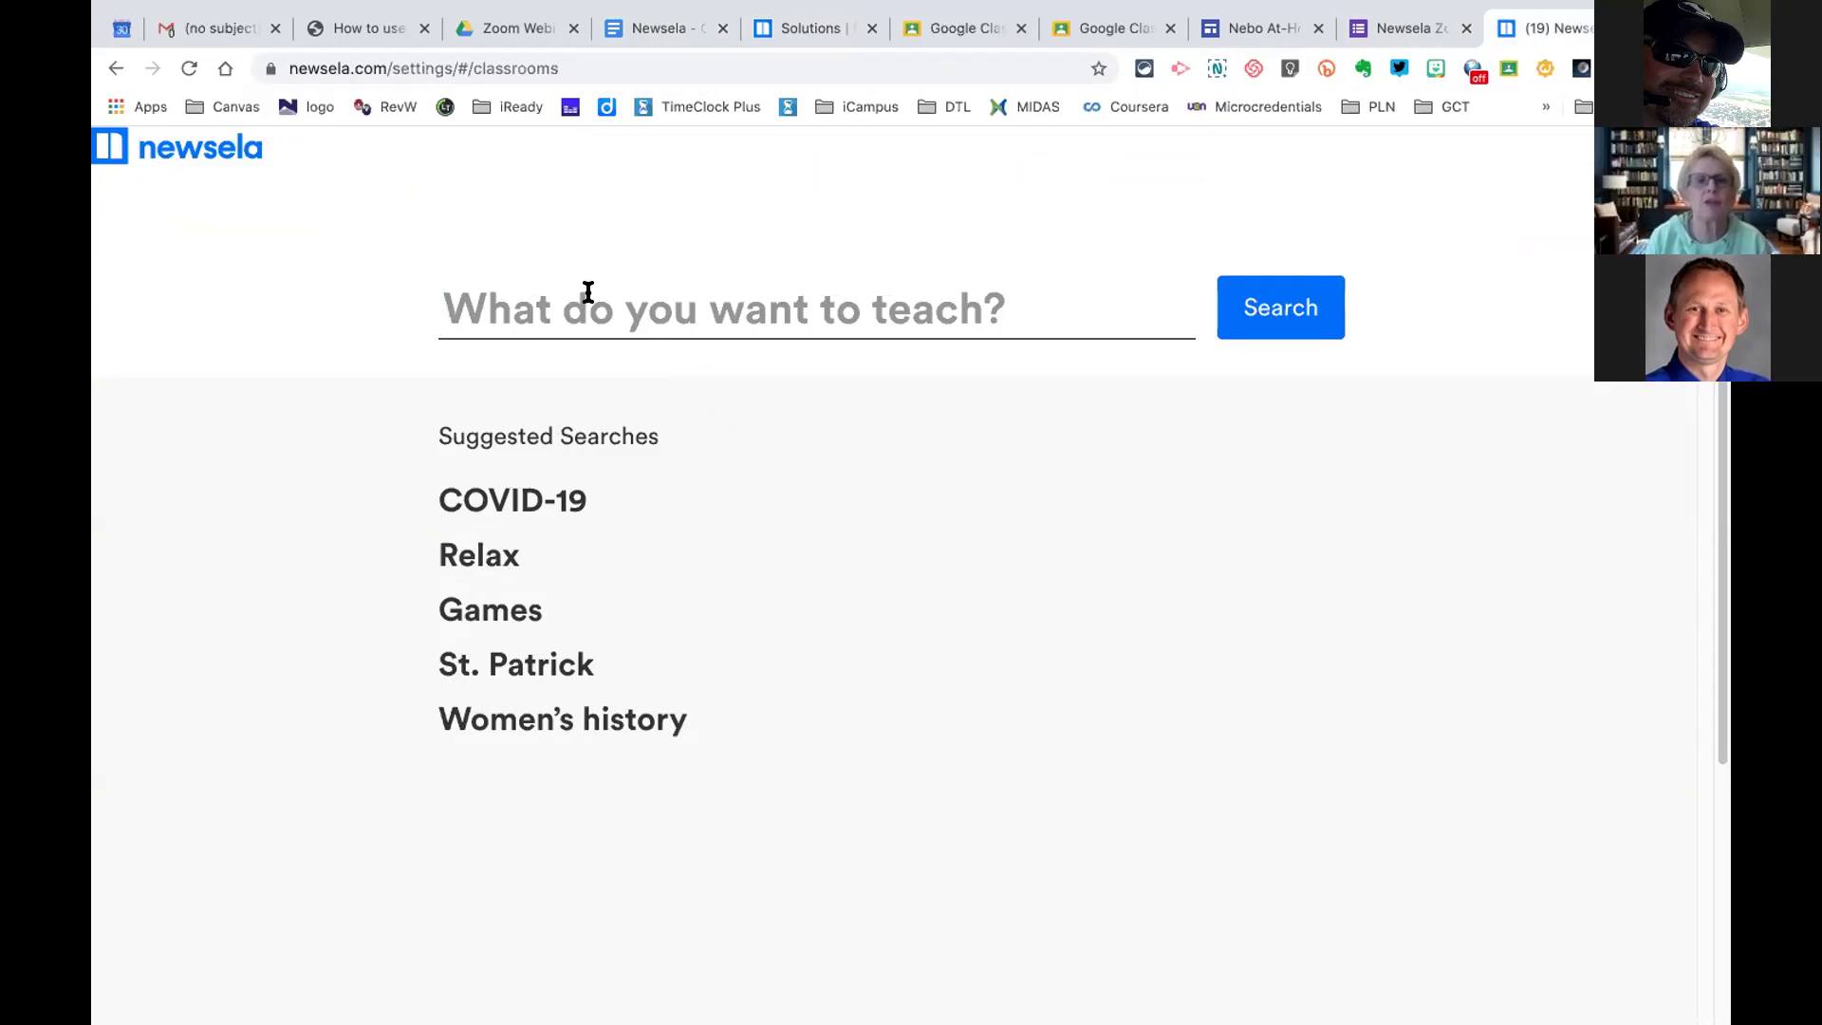
pyautogui.click(1237, 313)
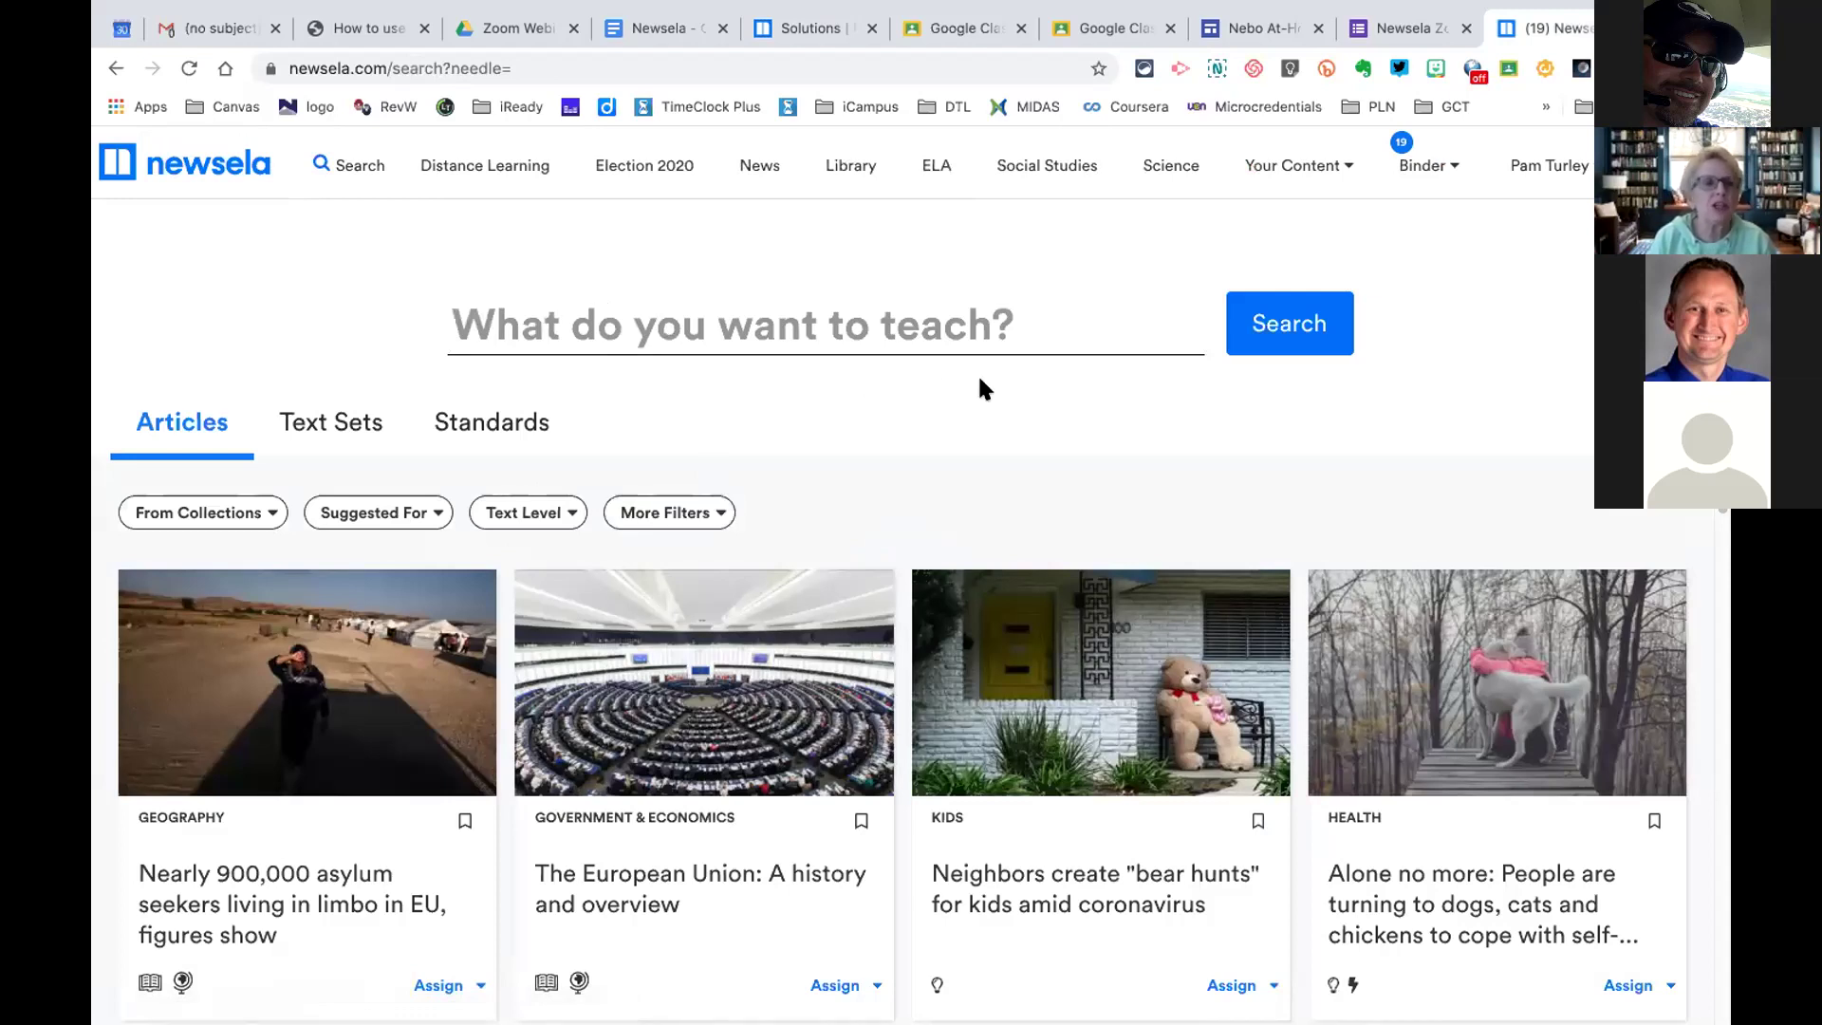
# Browse the article results, and examine the content standards offered in the Standards results
pyautogui.scroll(-4, 977, 372)
pyautogui.scroll(2, 987, 385)
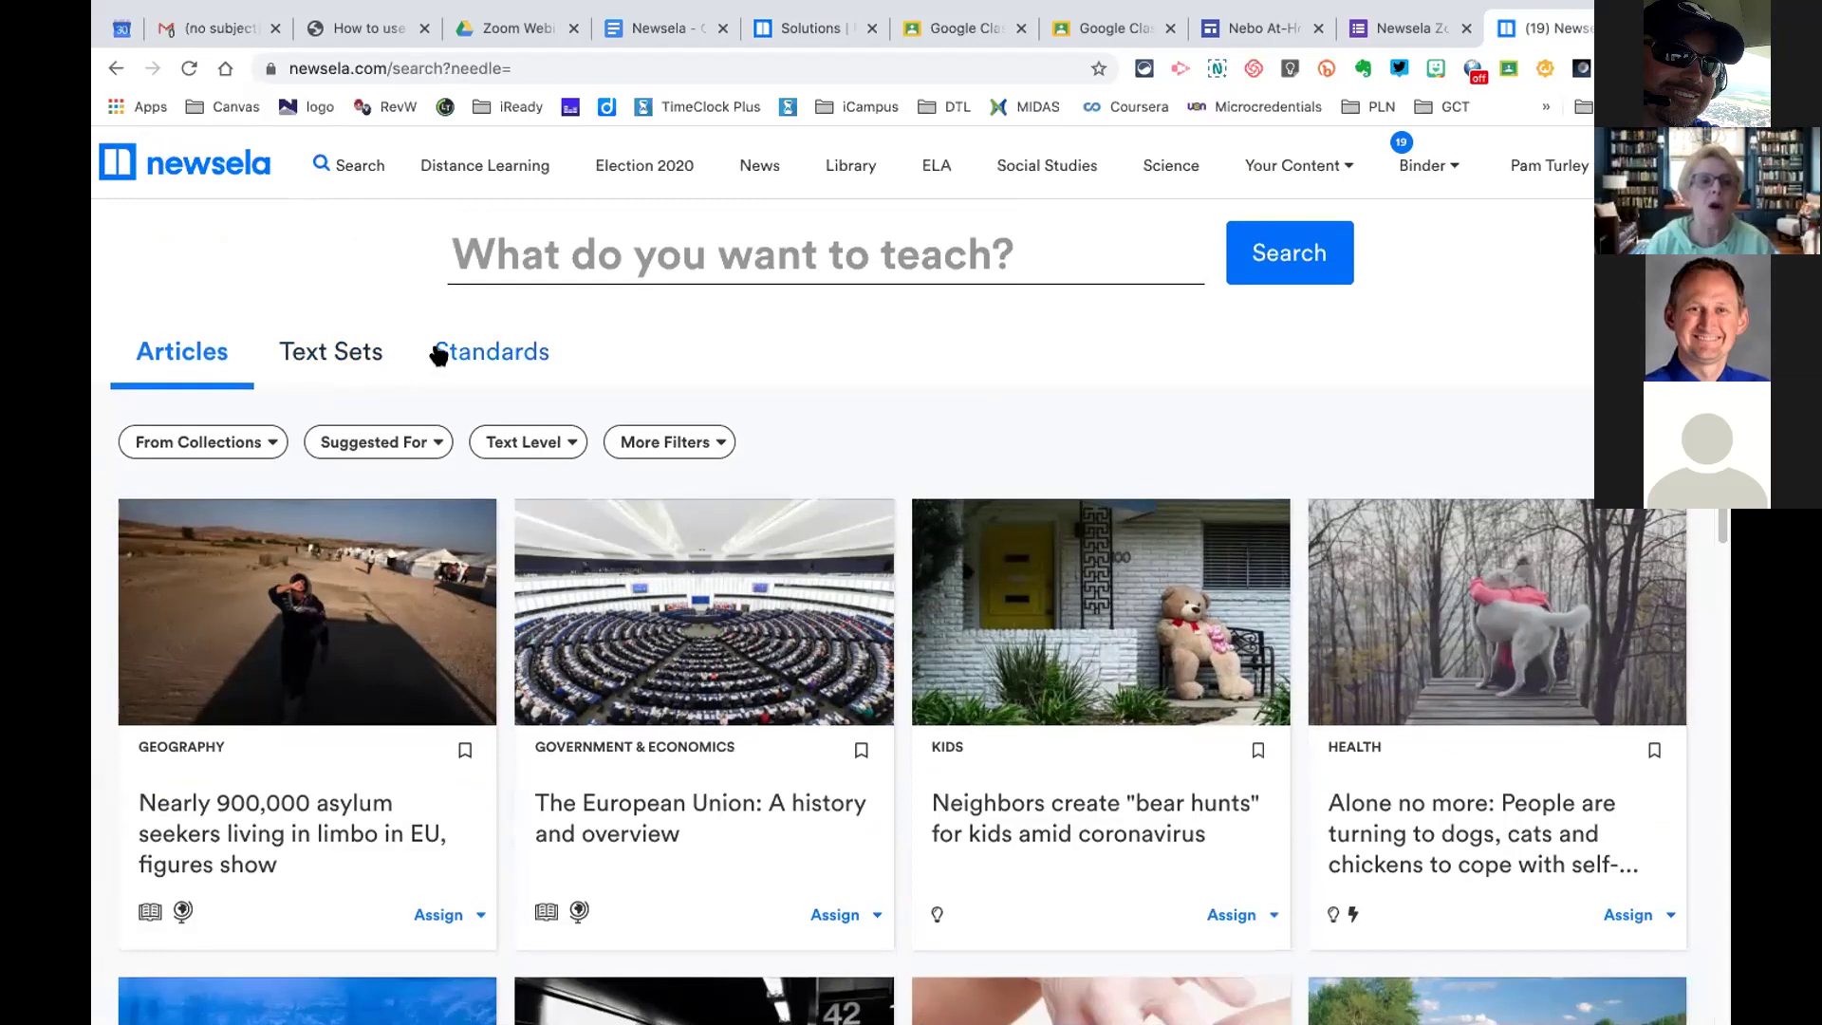
pyautogui.click(486, 353)
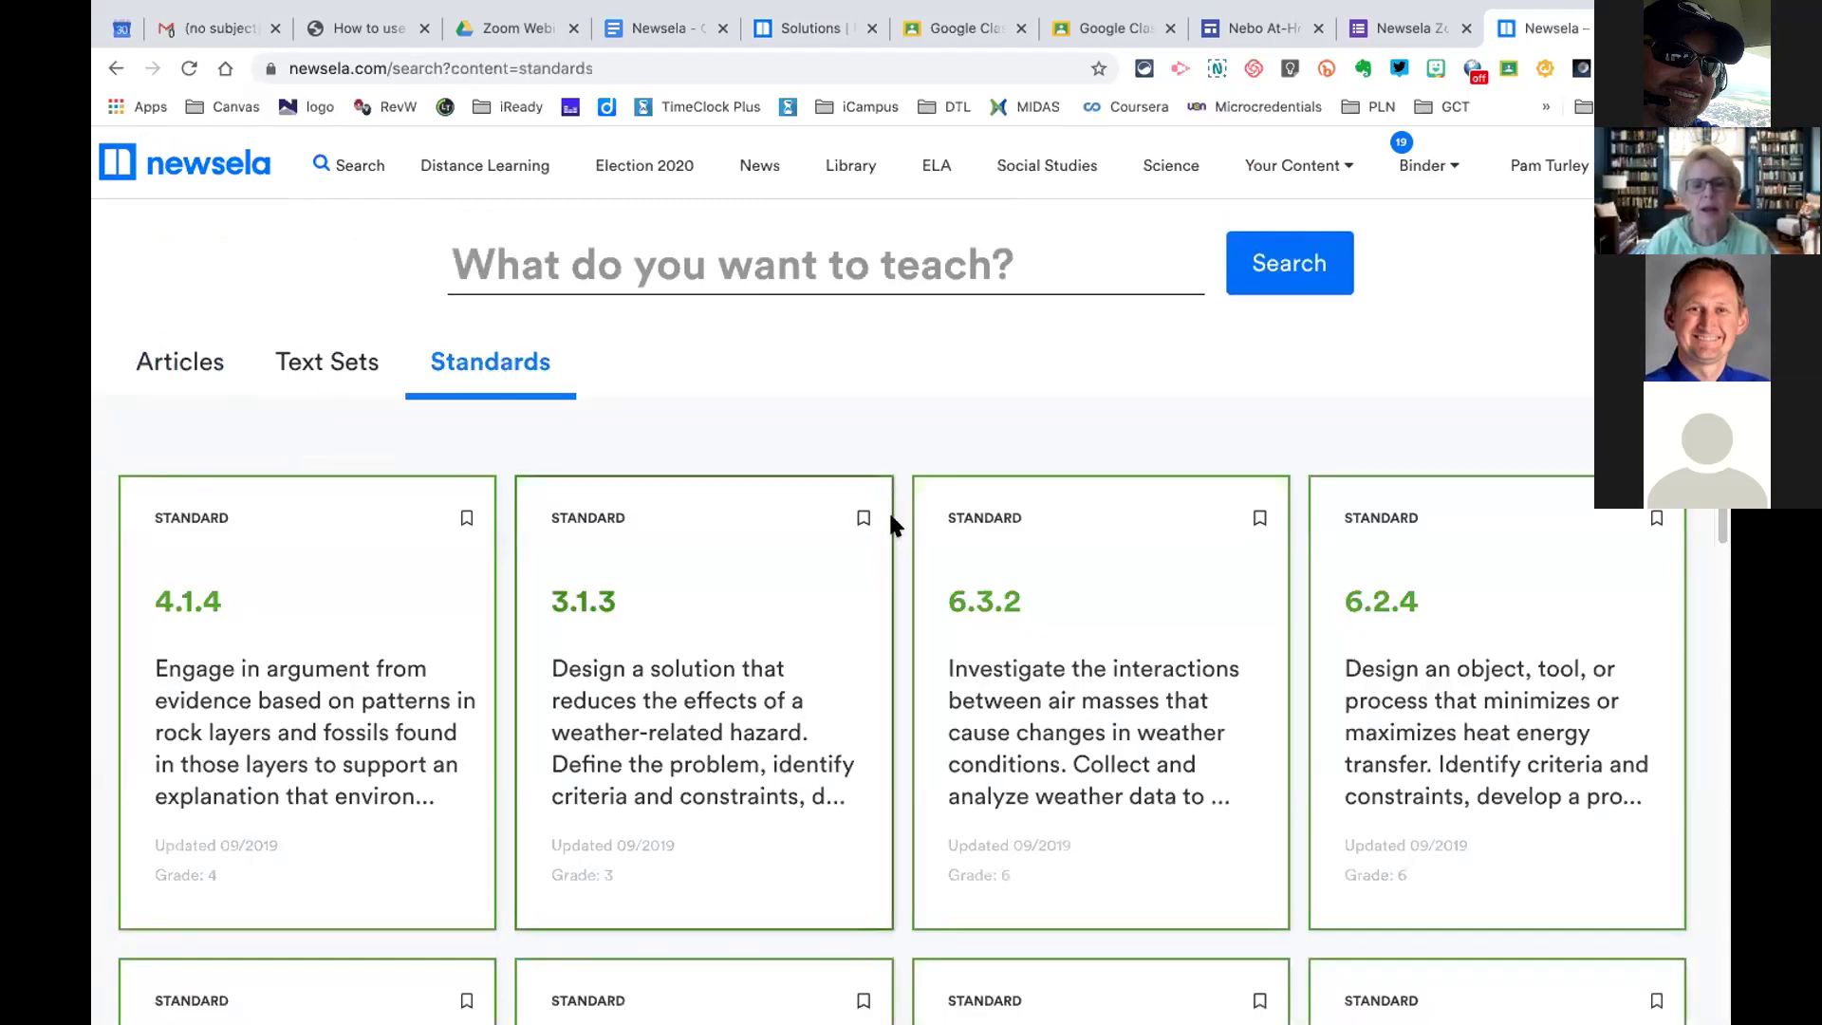
pyautogui.scroll(-5, 1075, 701)
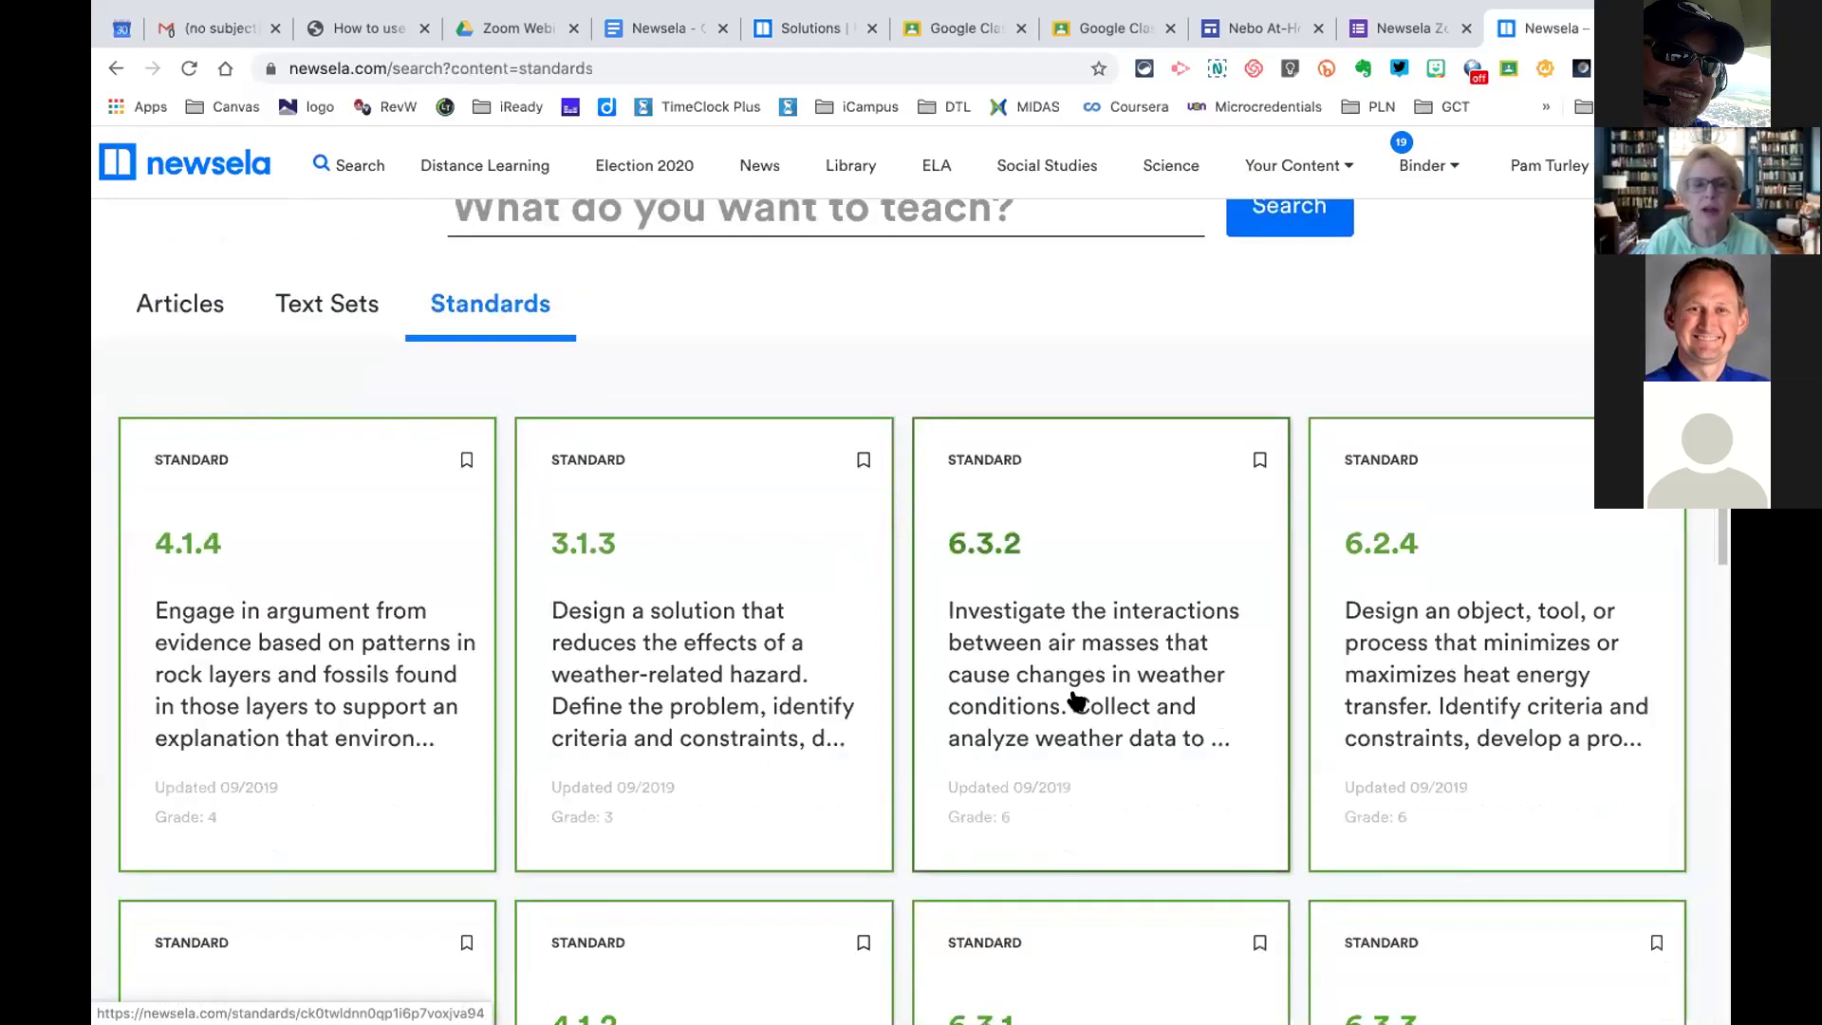
pyautogui.scroll(6, 1075, 700)
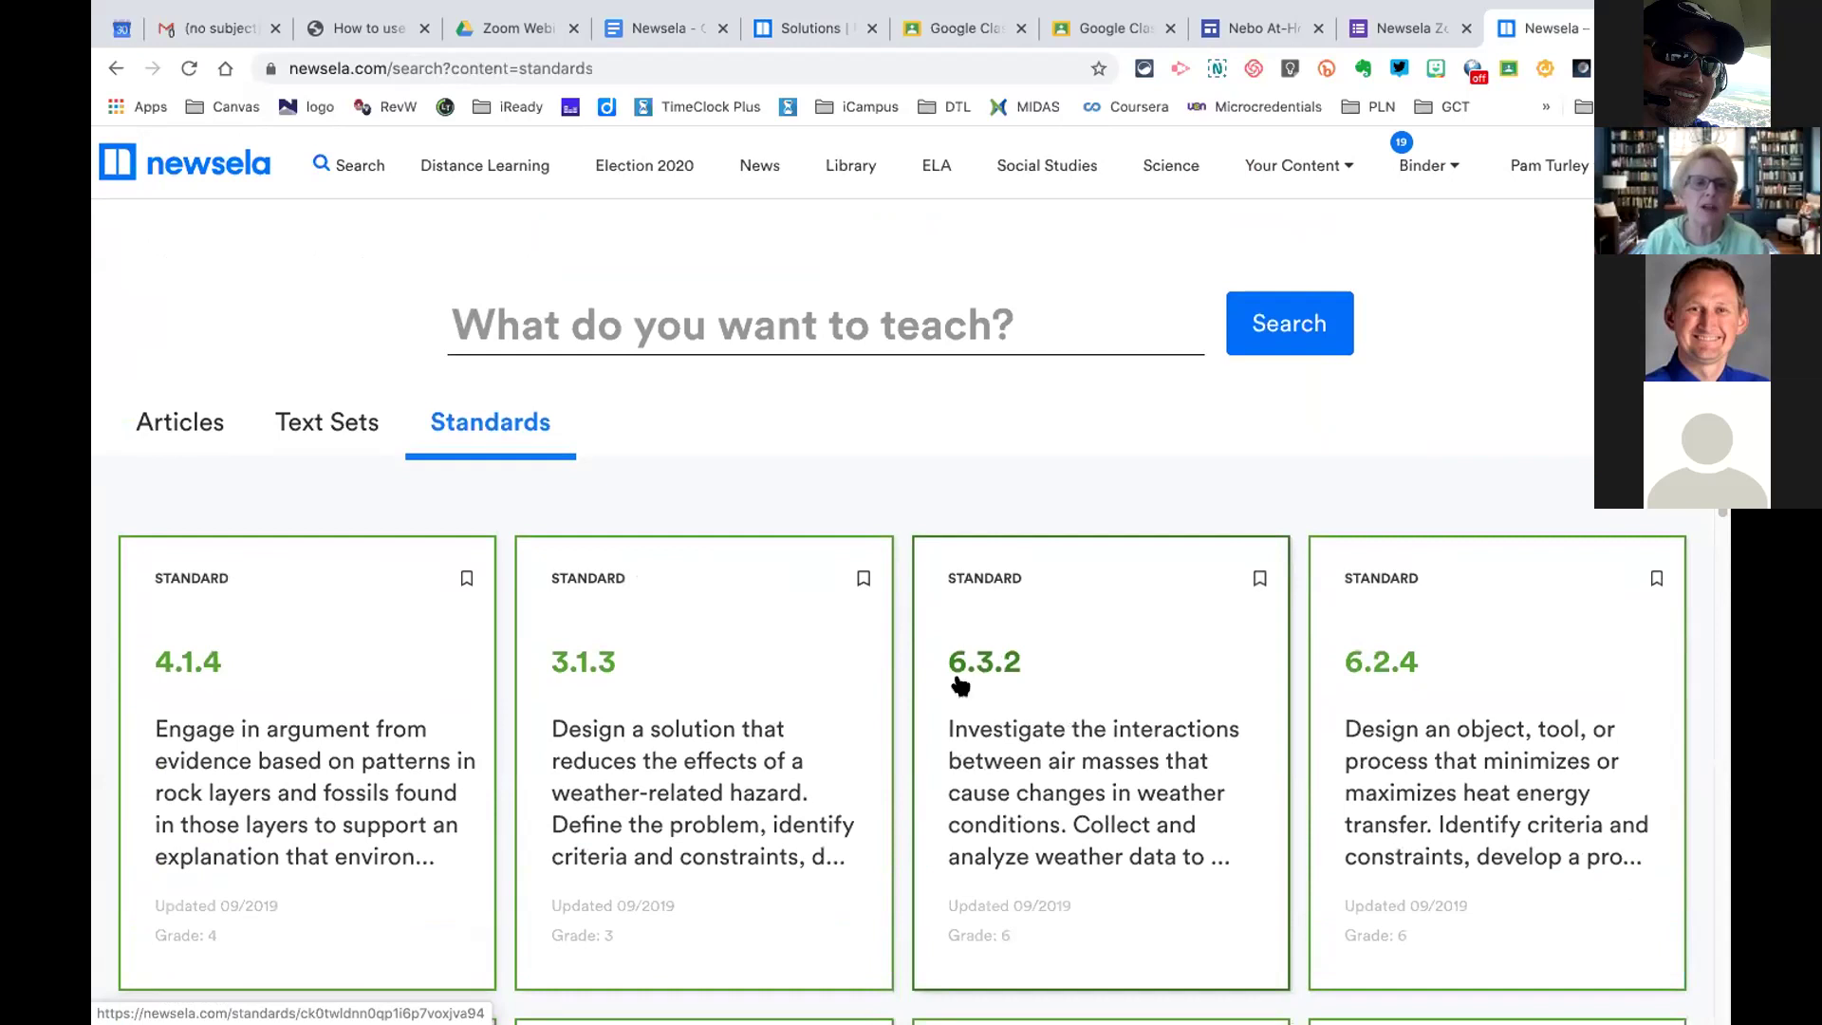
pyautogui.scroll(-1, 721, 649)
pyautogui.scroll(-10, 721, 649)
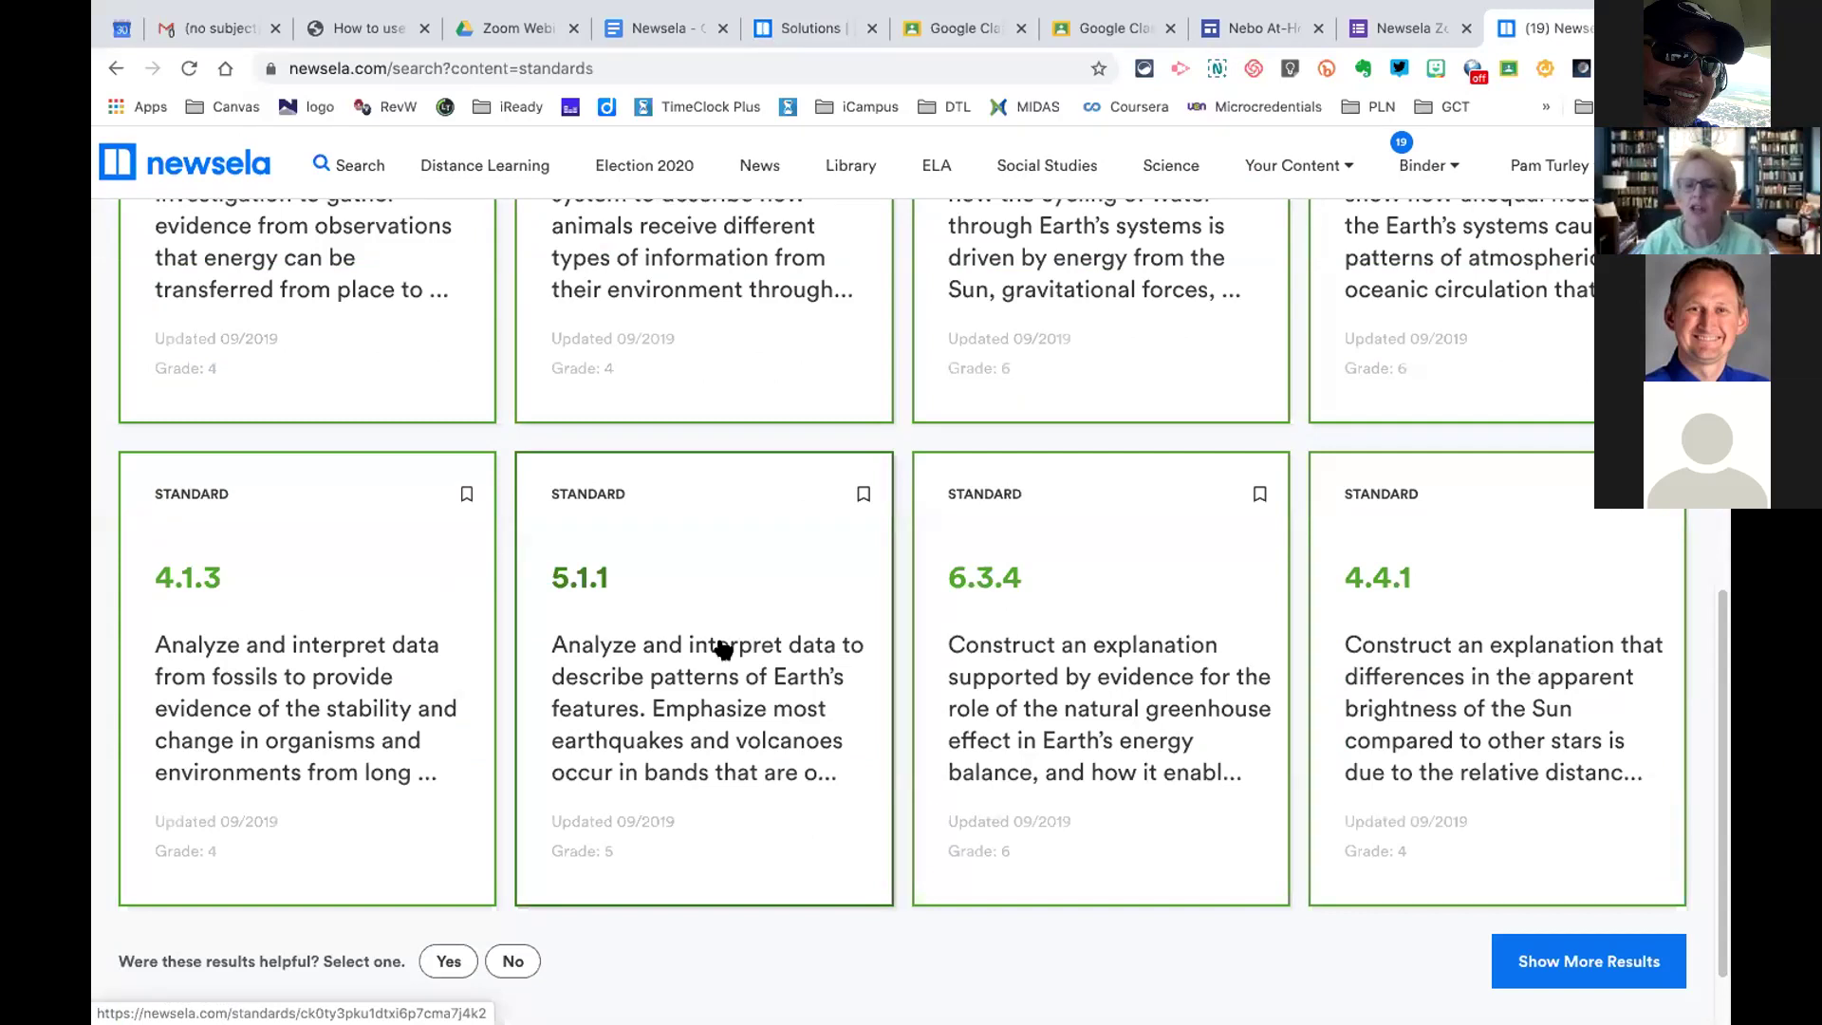
pyautogui.scroll(10, 700, 583)
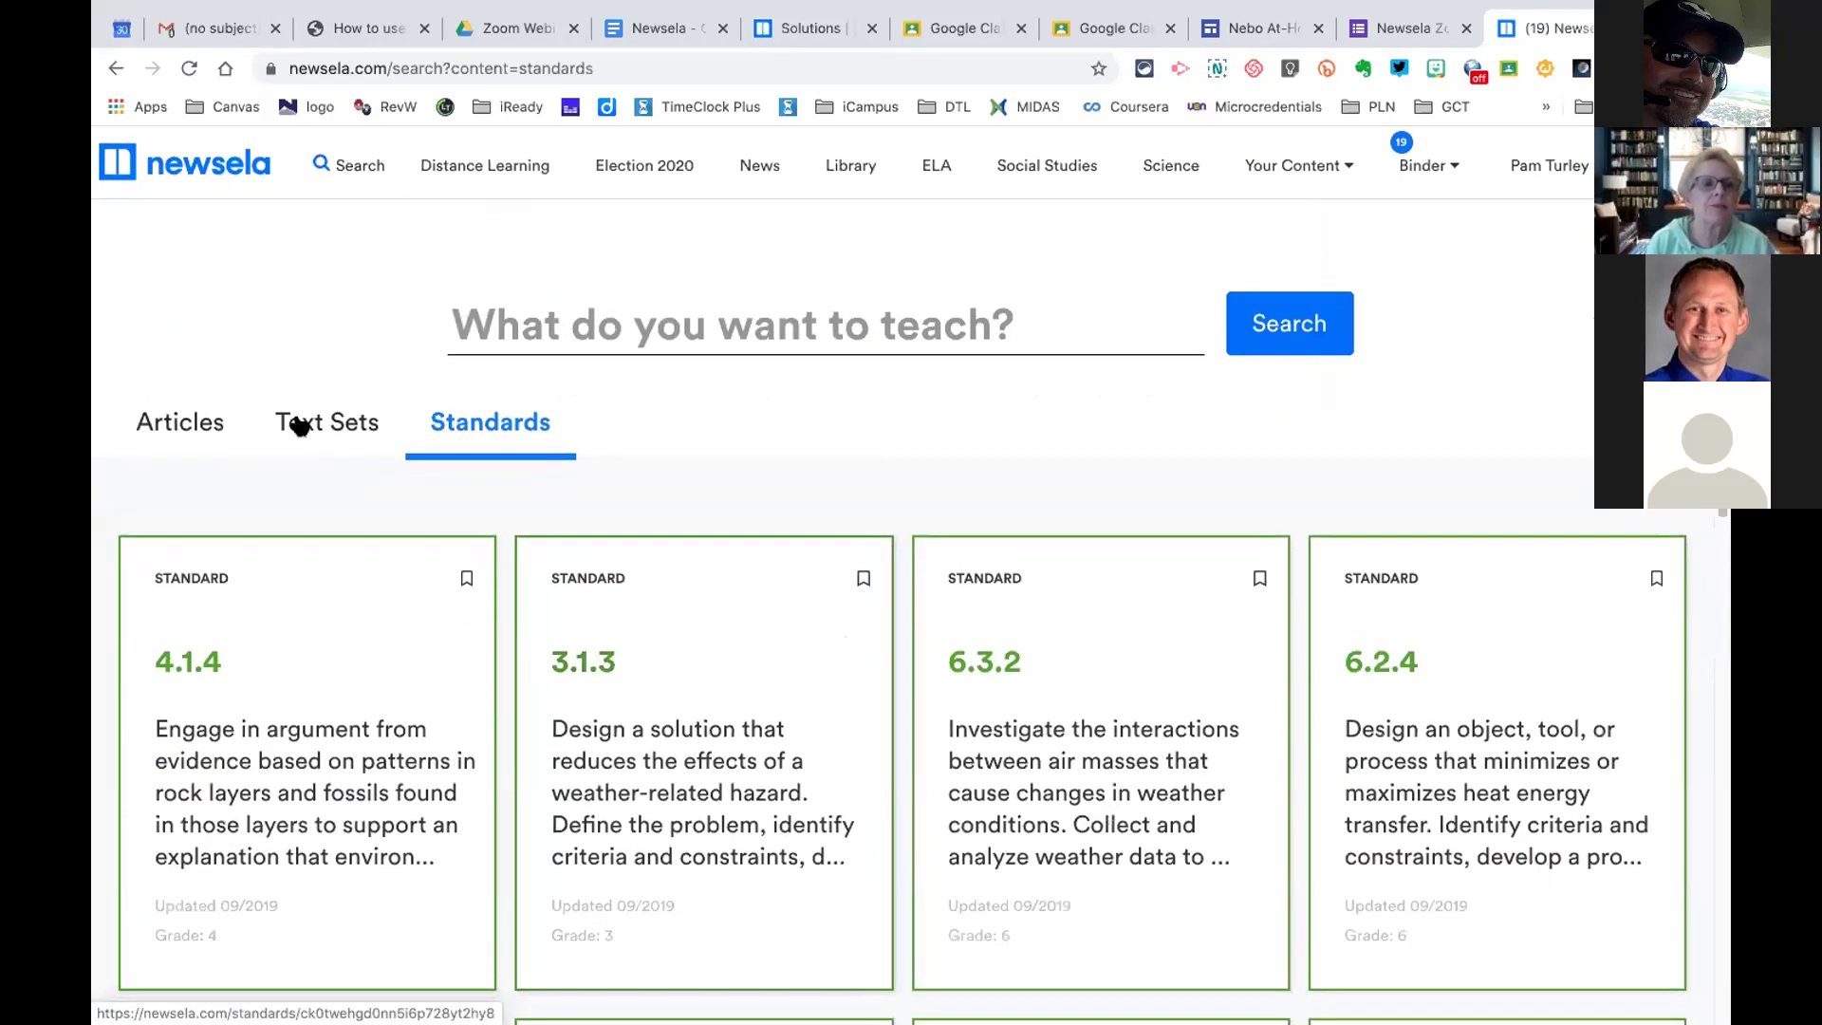
# Go back to the article results and filter them to the Social Studies collection
pyautogui.click(172, 430)
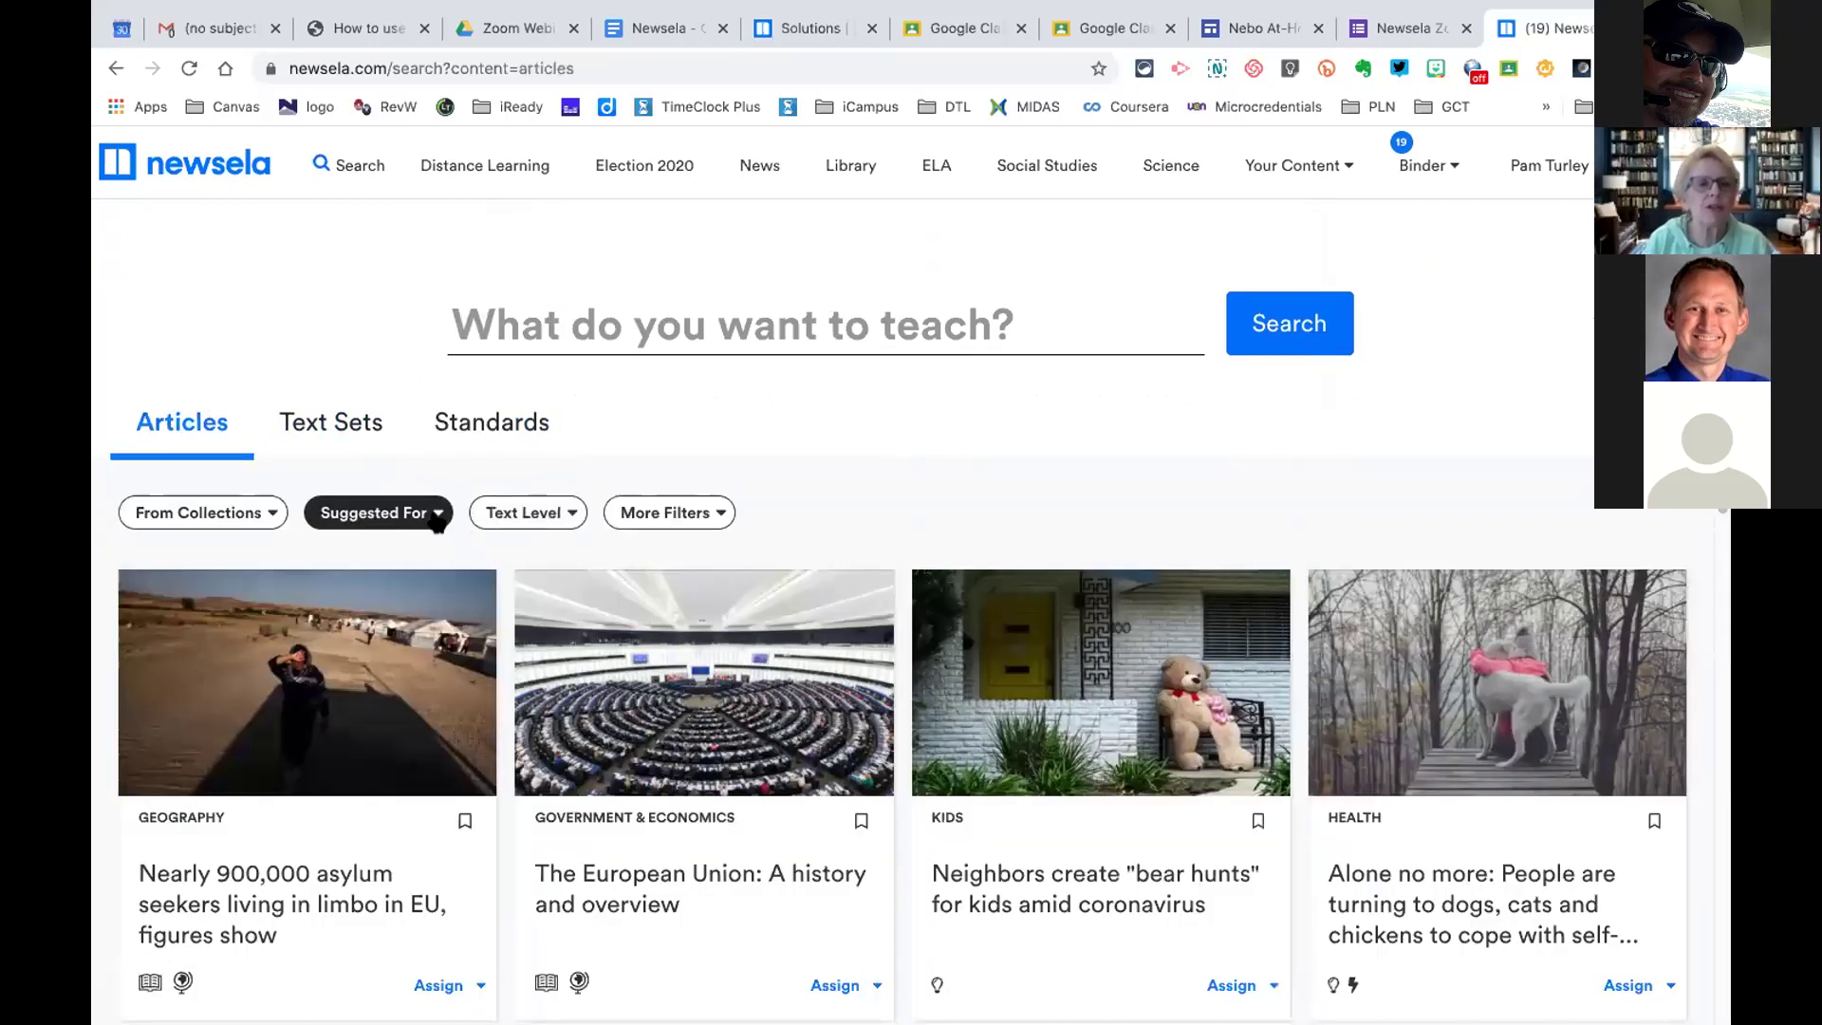
pyautogui.click(261, 520)
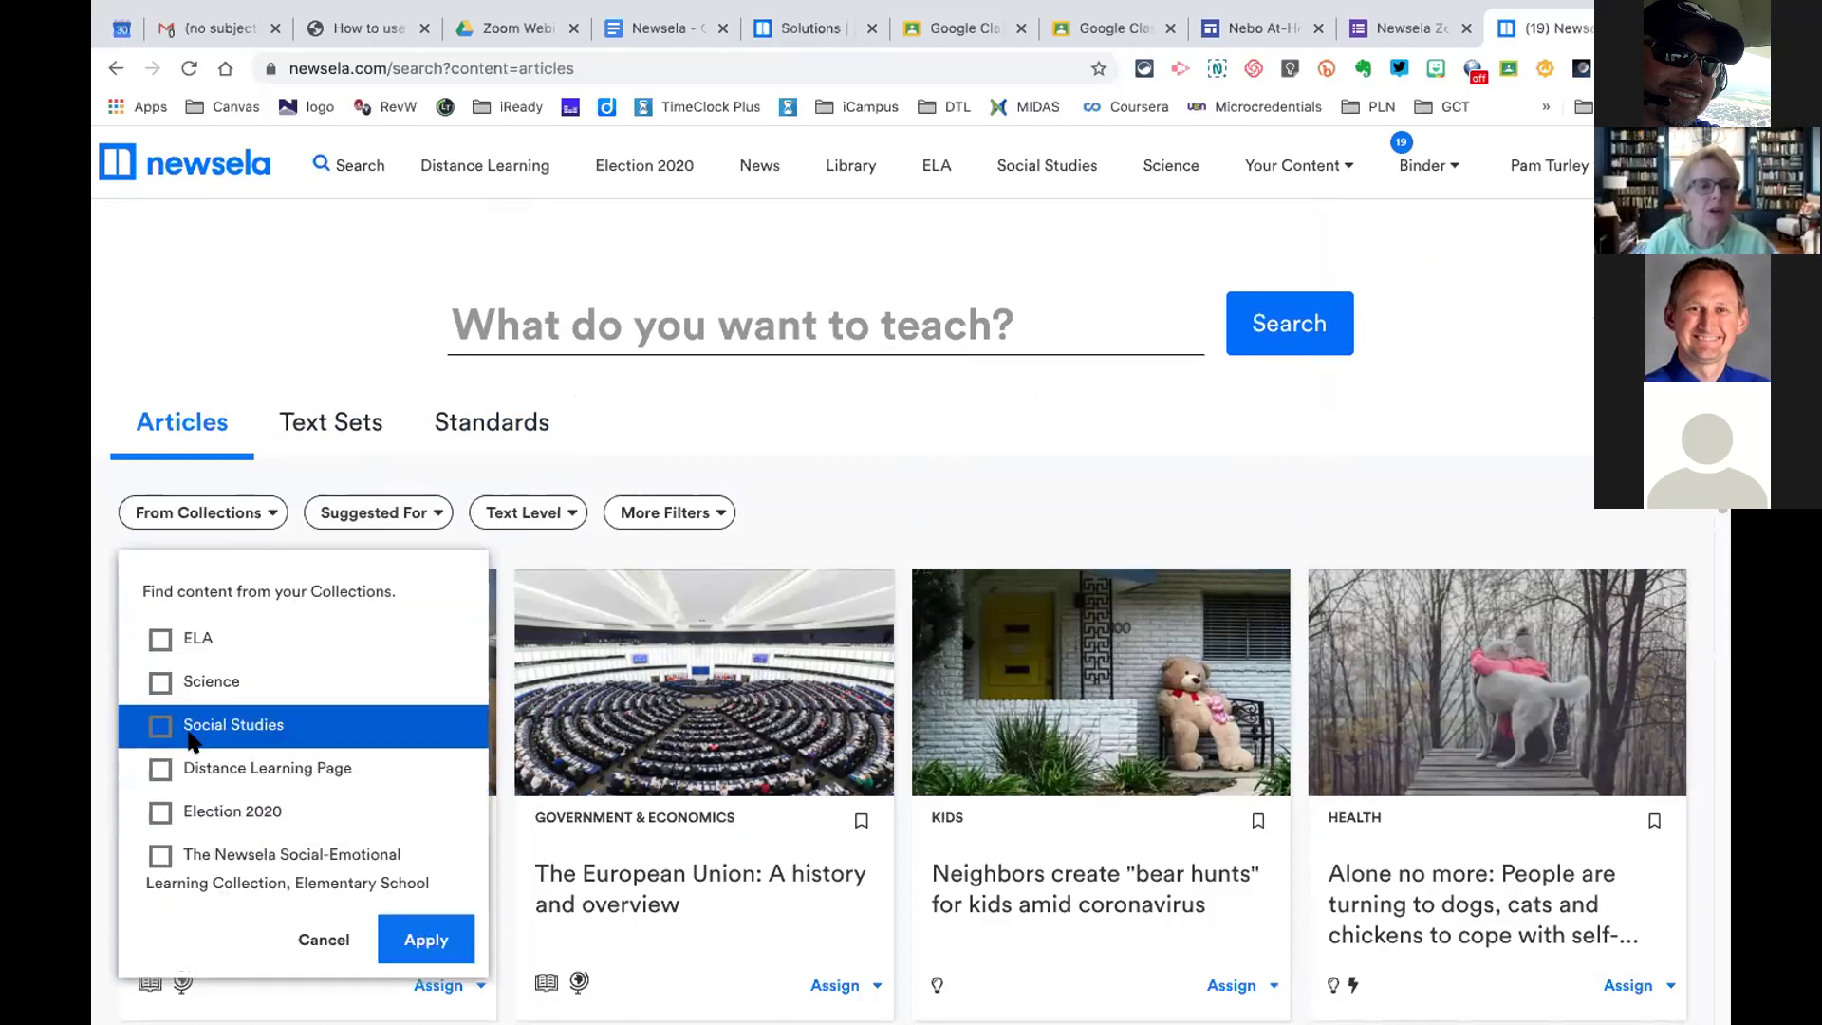
pyautogui.scroll(-3, 186, 726)
pyautogui.click(159, 486)
pyautogui.click(424, 698)
pyautogui.scroll(-3, 355, 555)
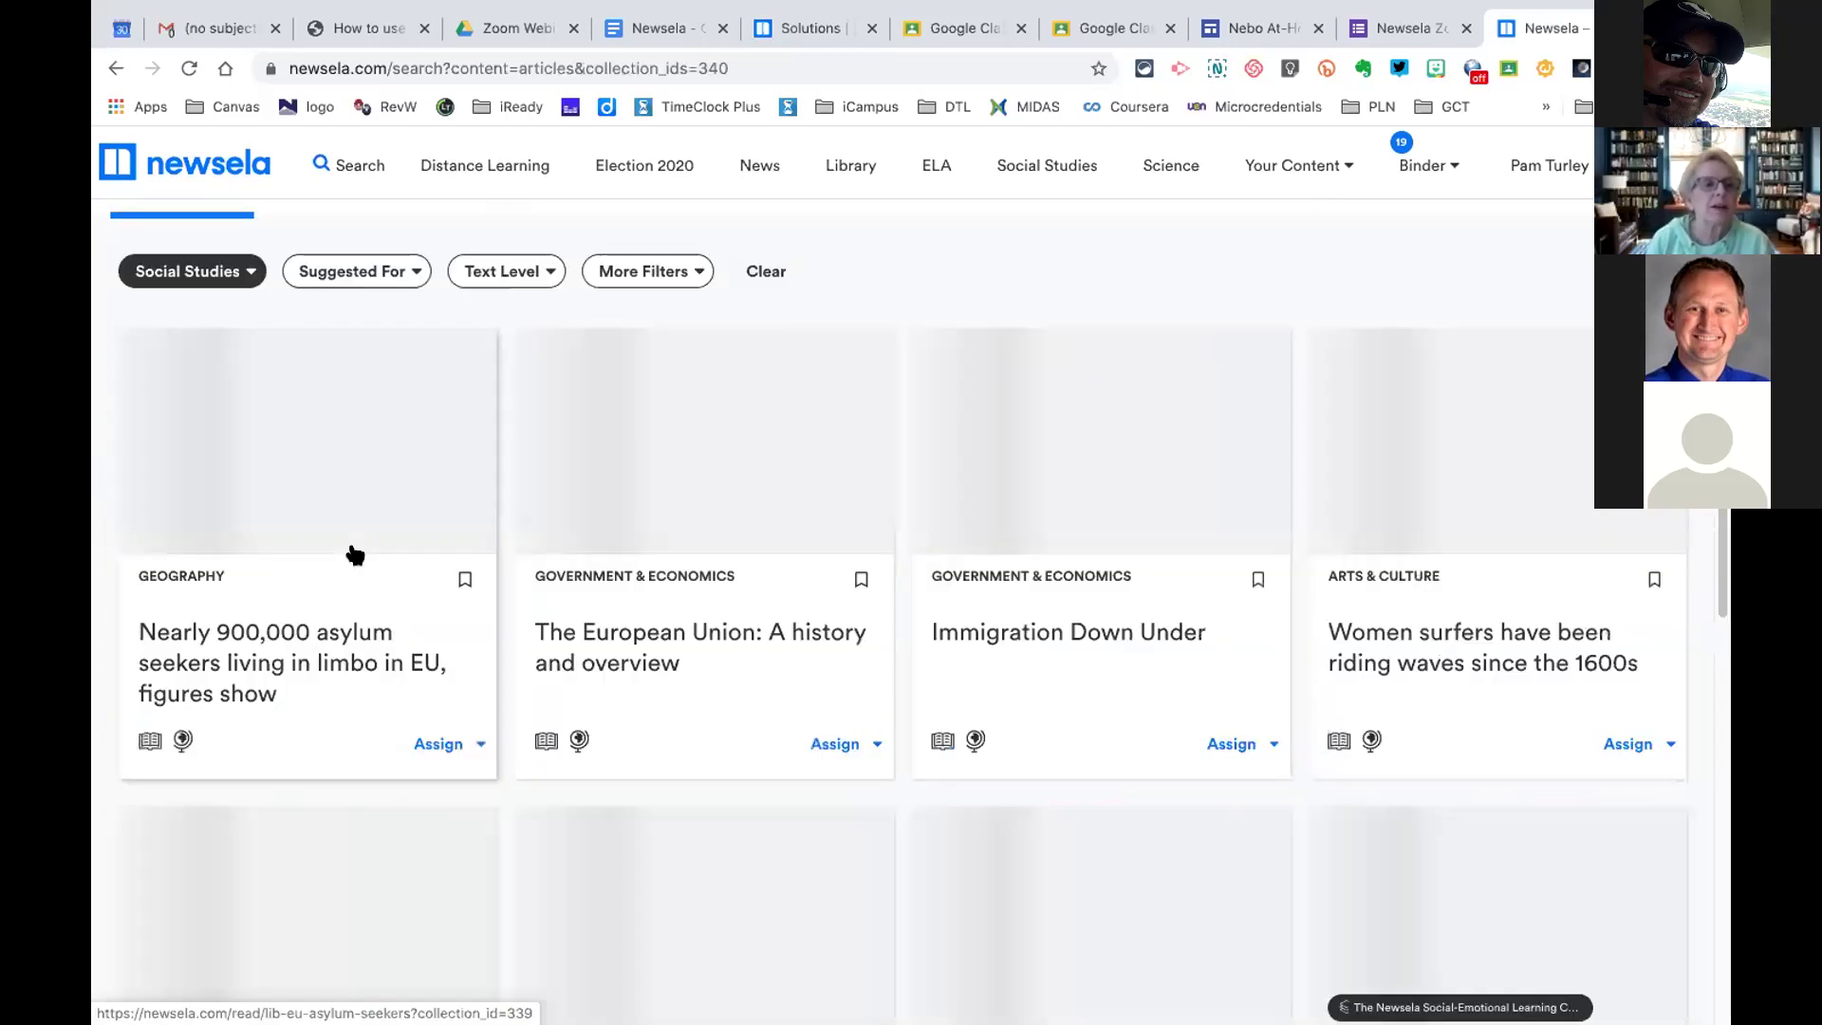
# Narrow the articles to those suggested for Upper Elementary School with a Grade 5 text level
pyautogui.click(414, 283)
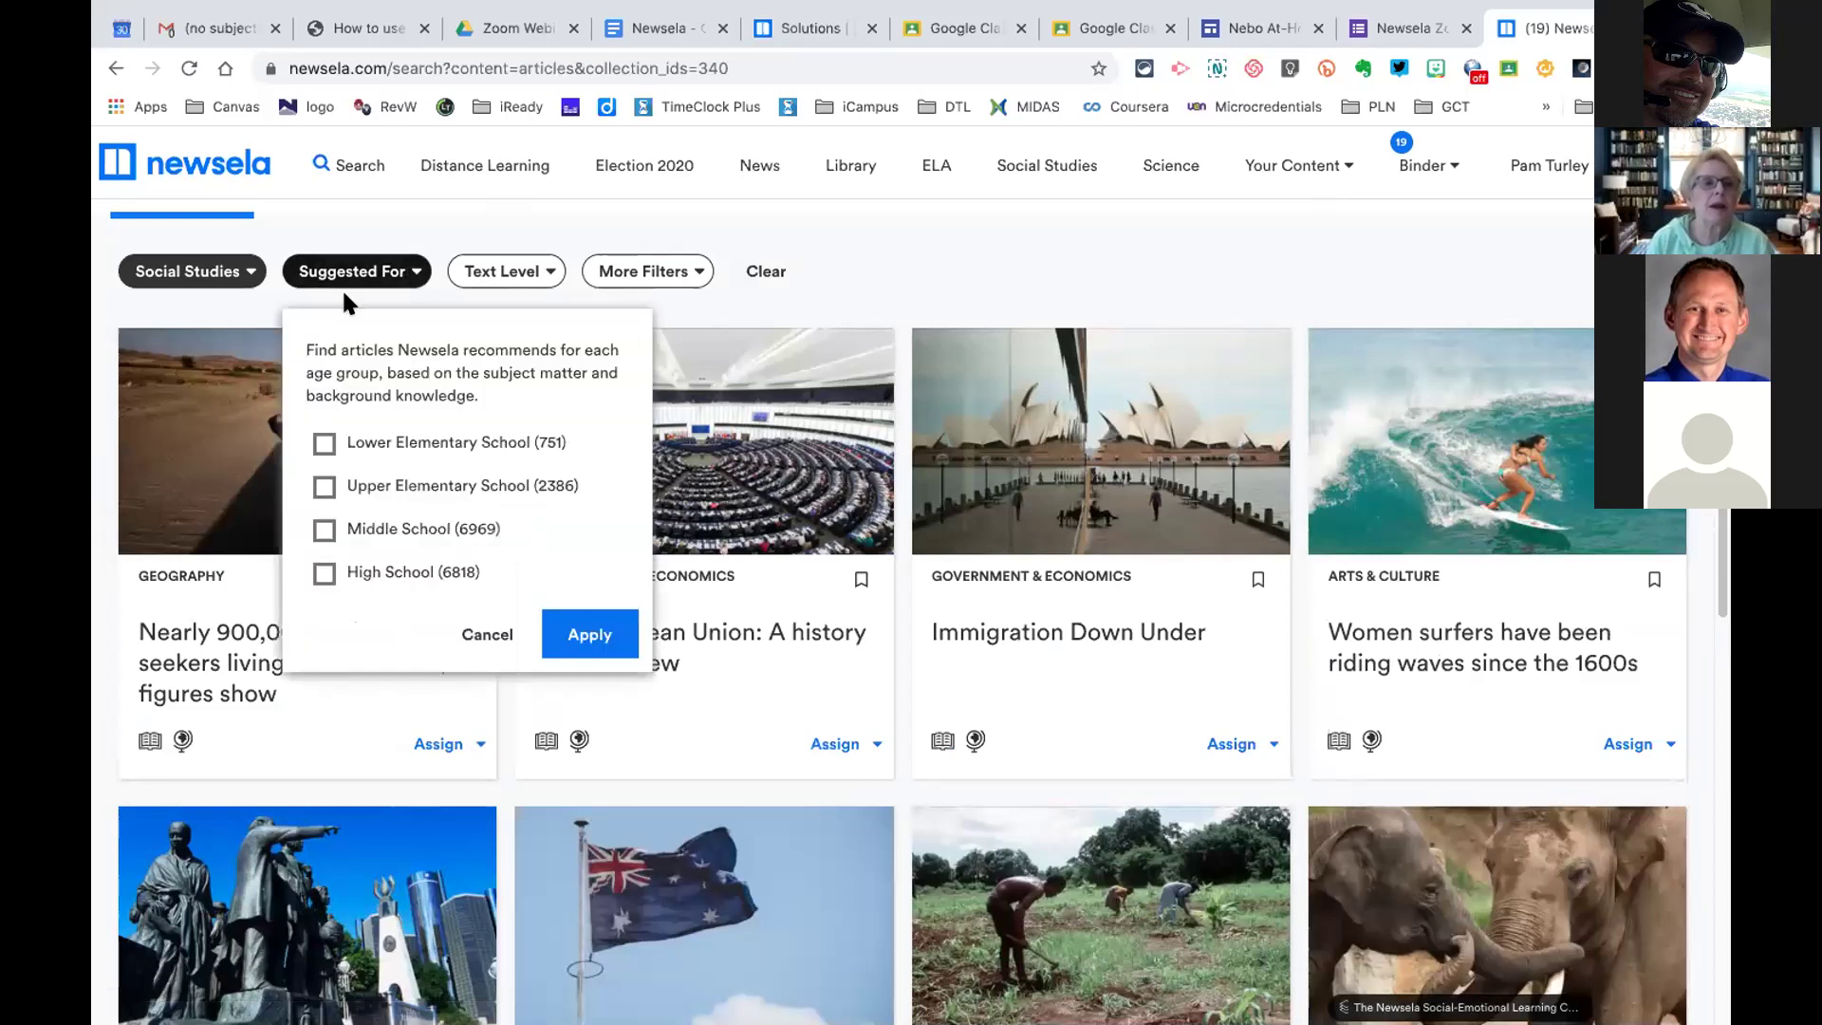
pyautogui.click(325, 487)
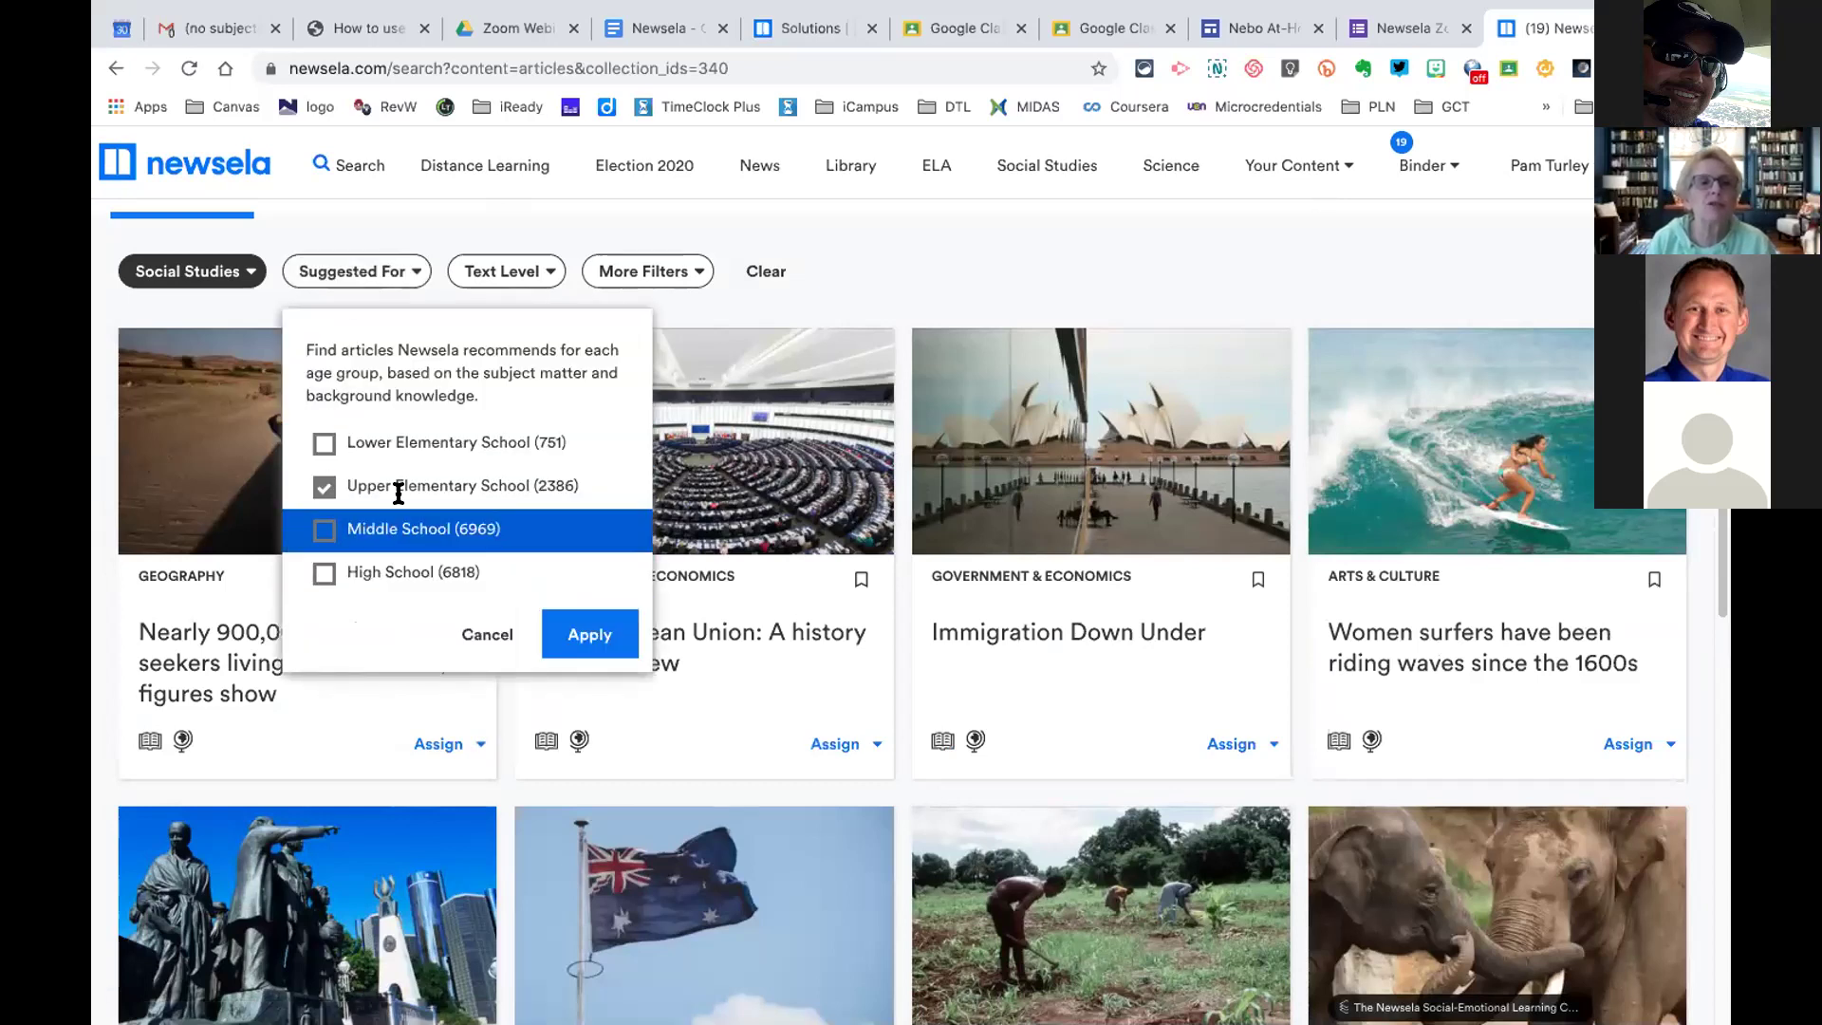
pyautogui.click(586, 635)
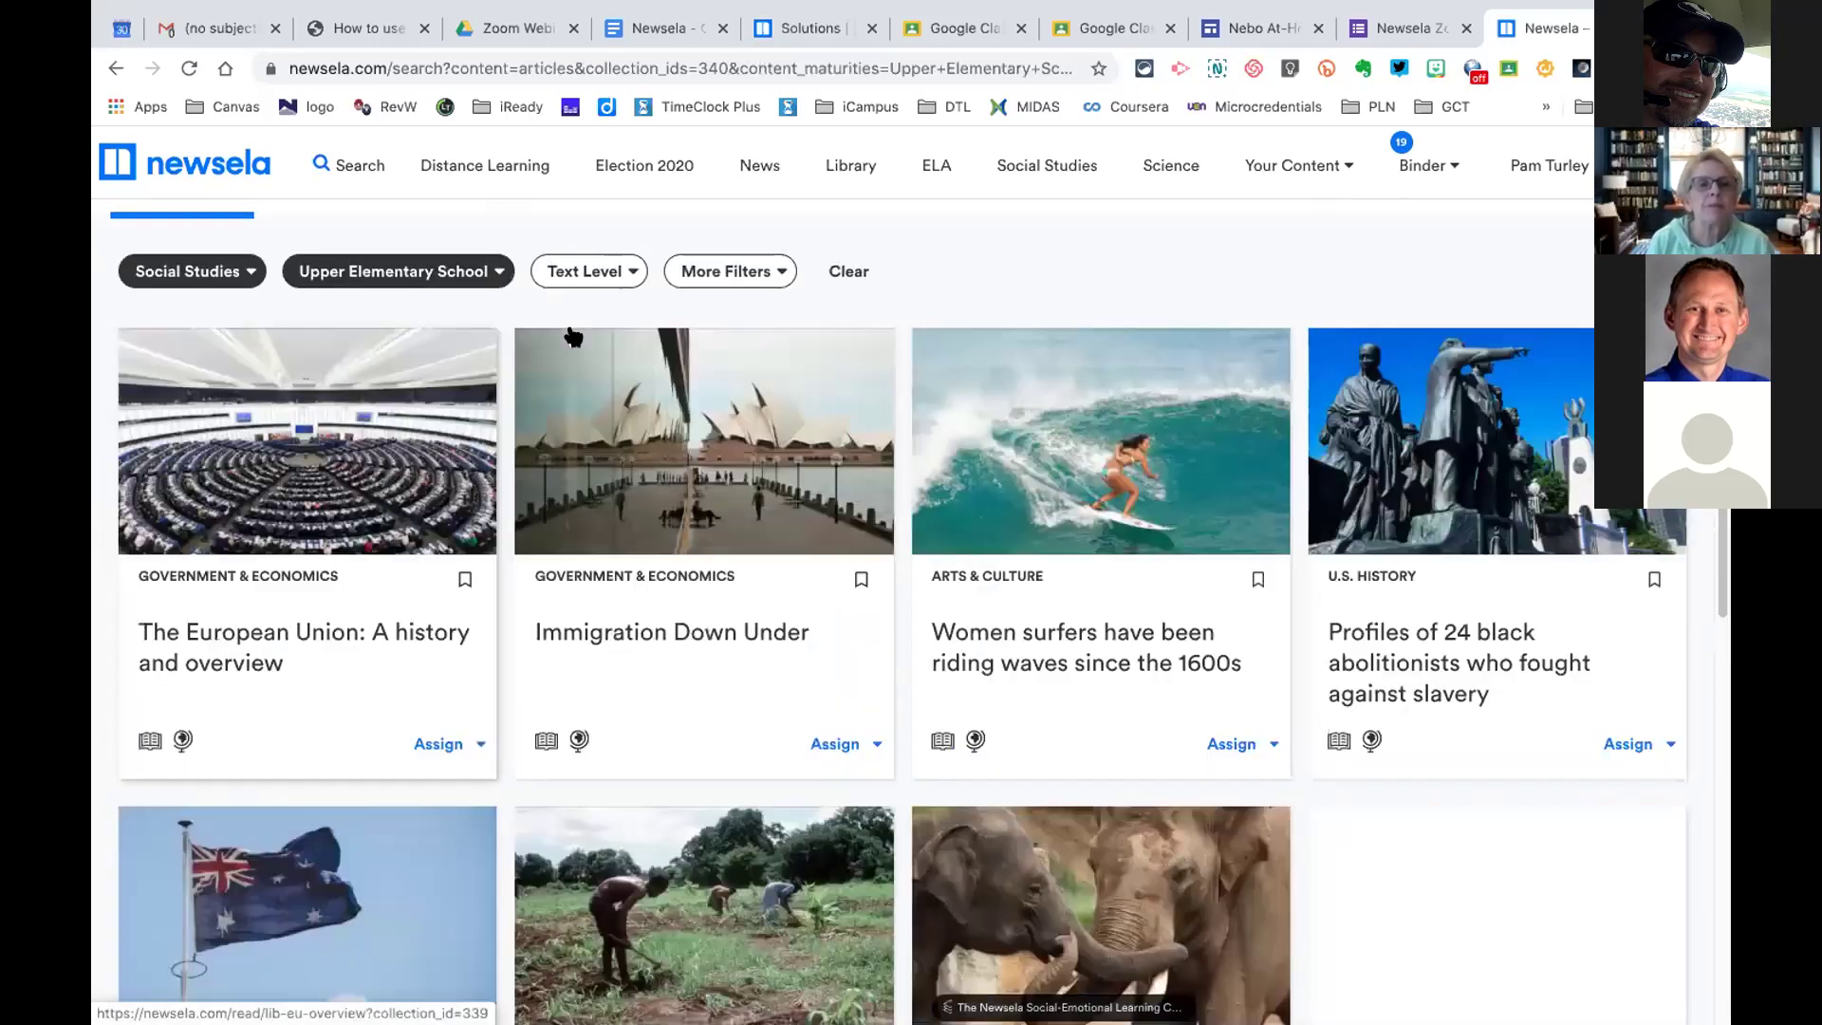
pyautogui.click(624, 274)
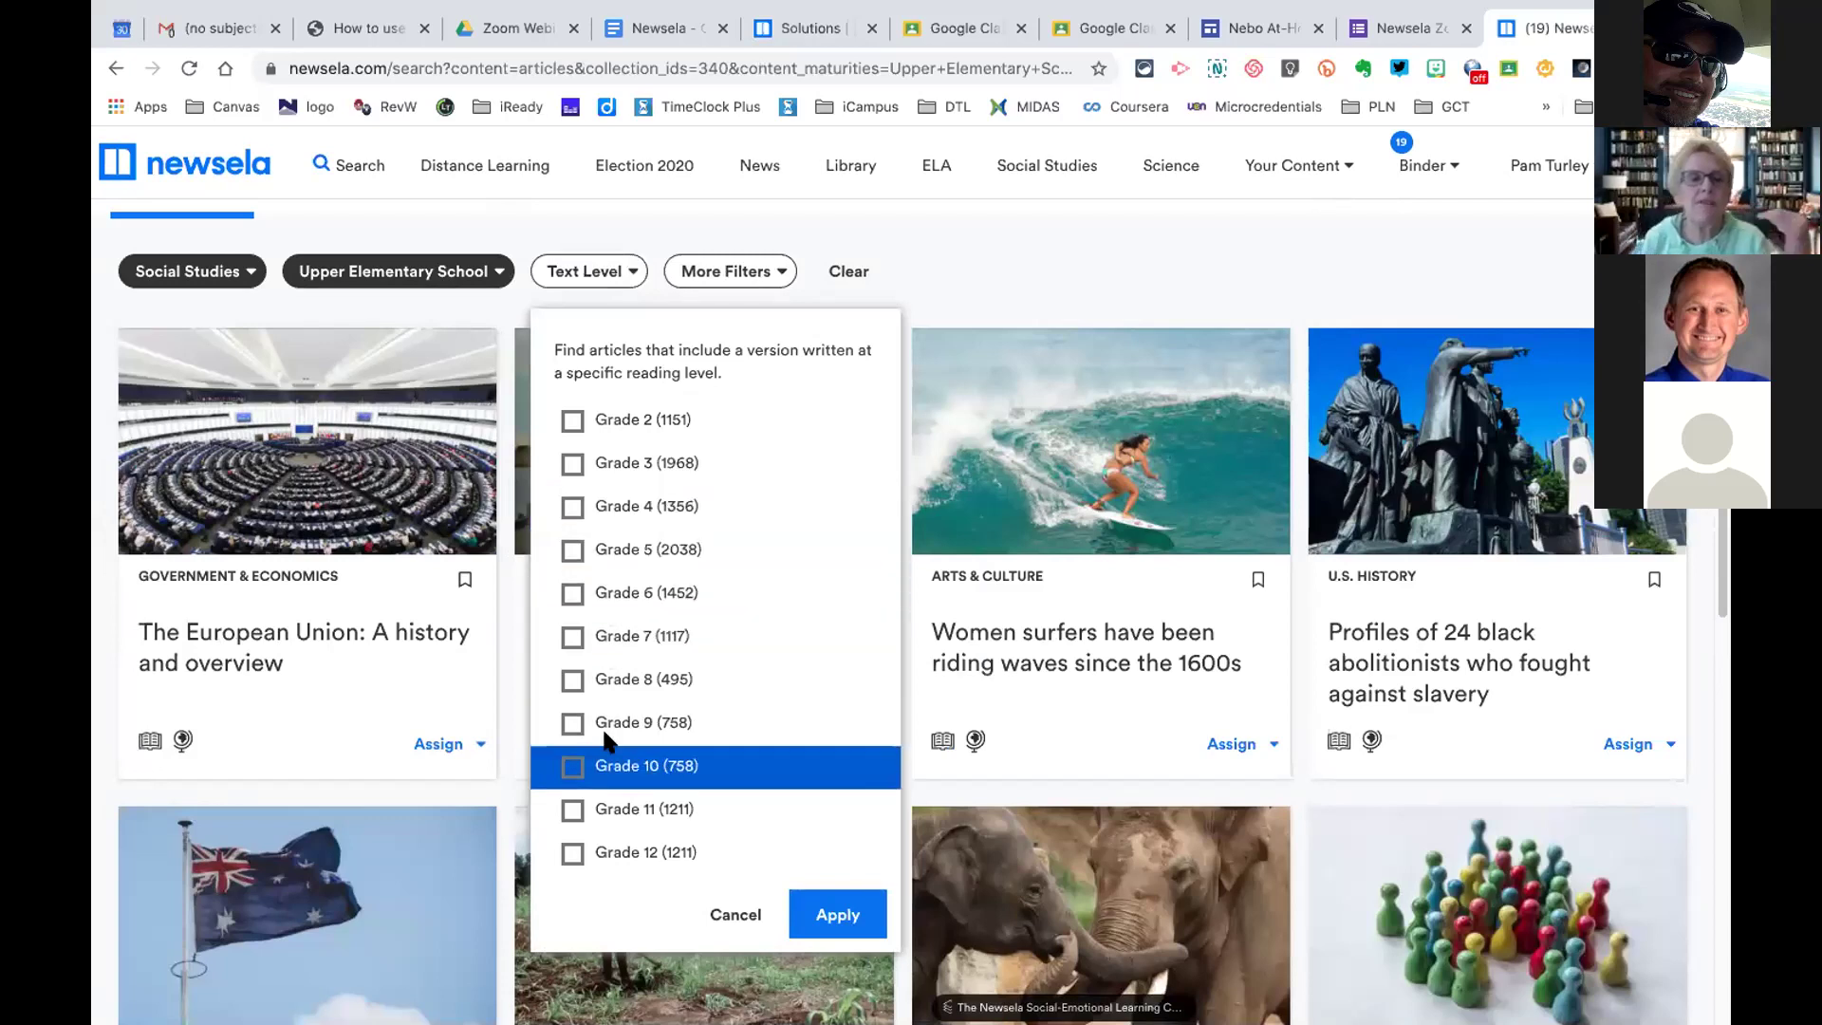
pyautogui.click(573, 552)
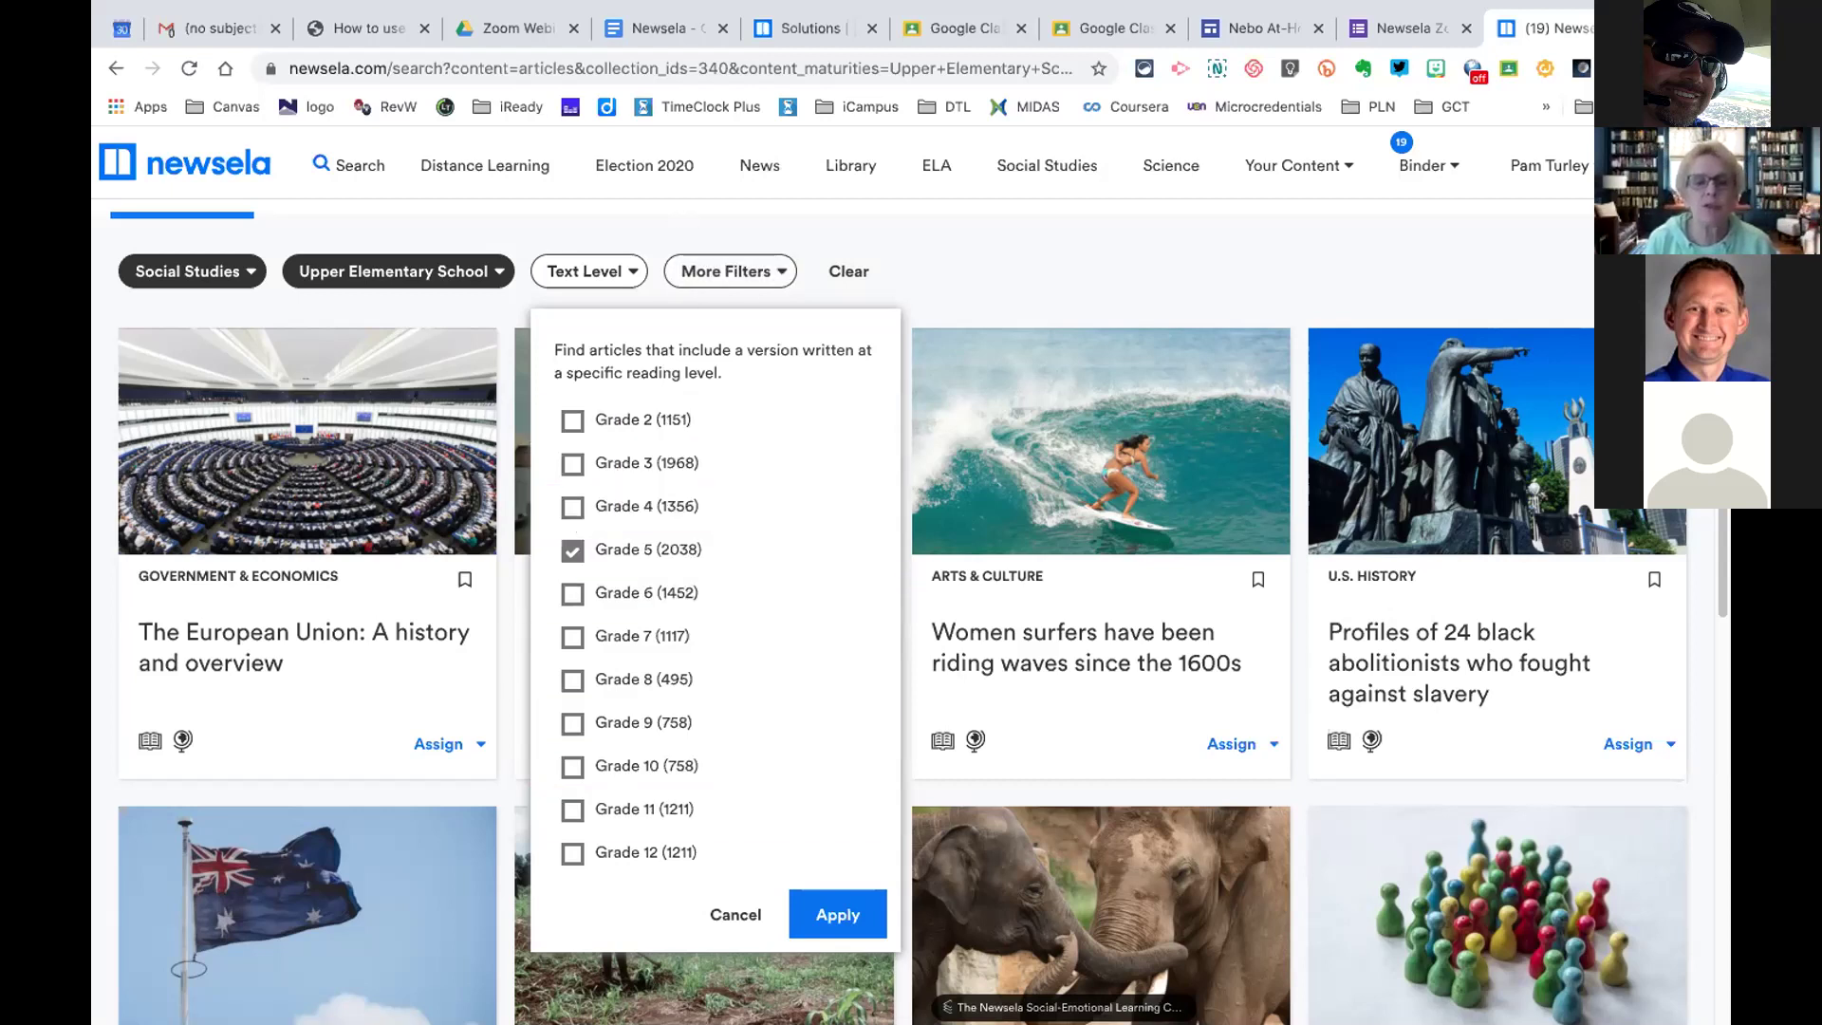
pyautogui.click(834, 915)
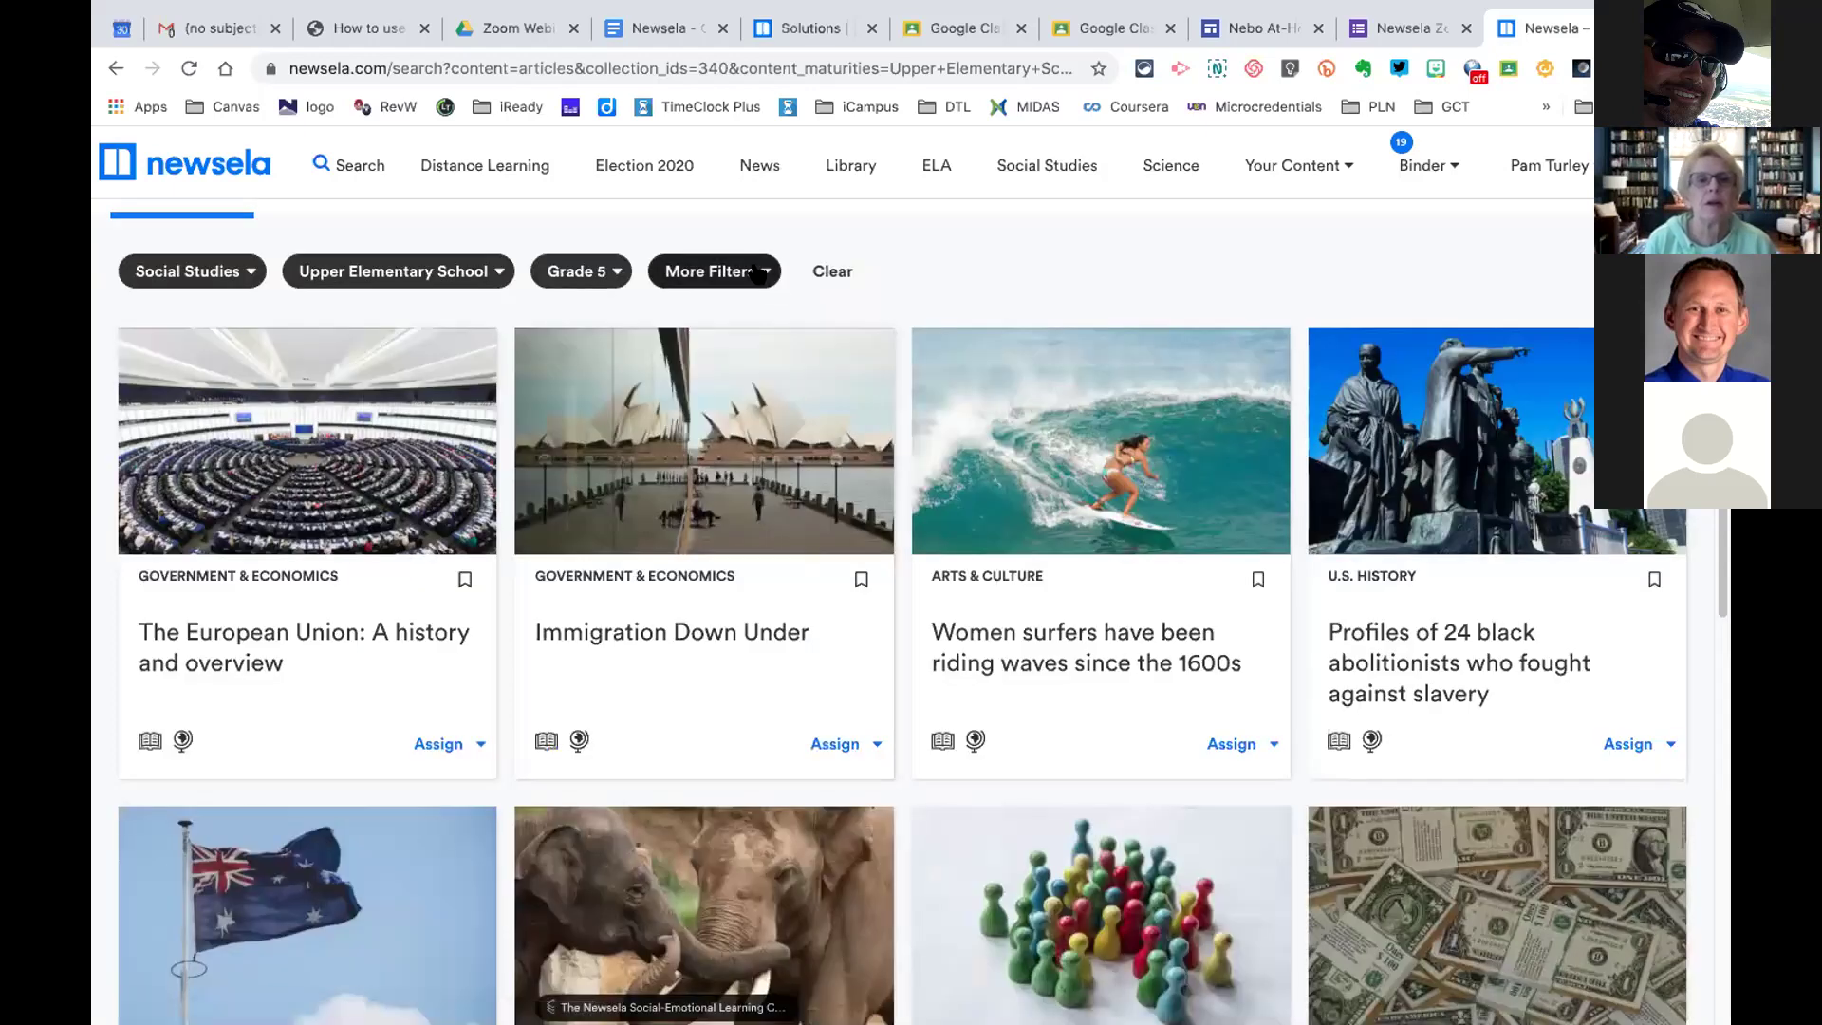
# Open the additional article filters and examine the language, format, instructional features and content provider options
pyautogui.click(757, 272)
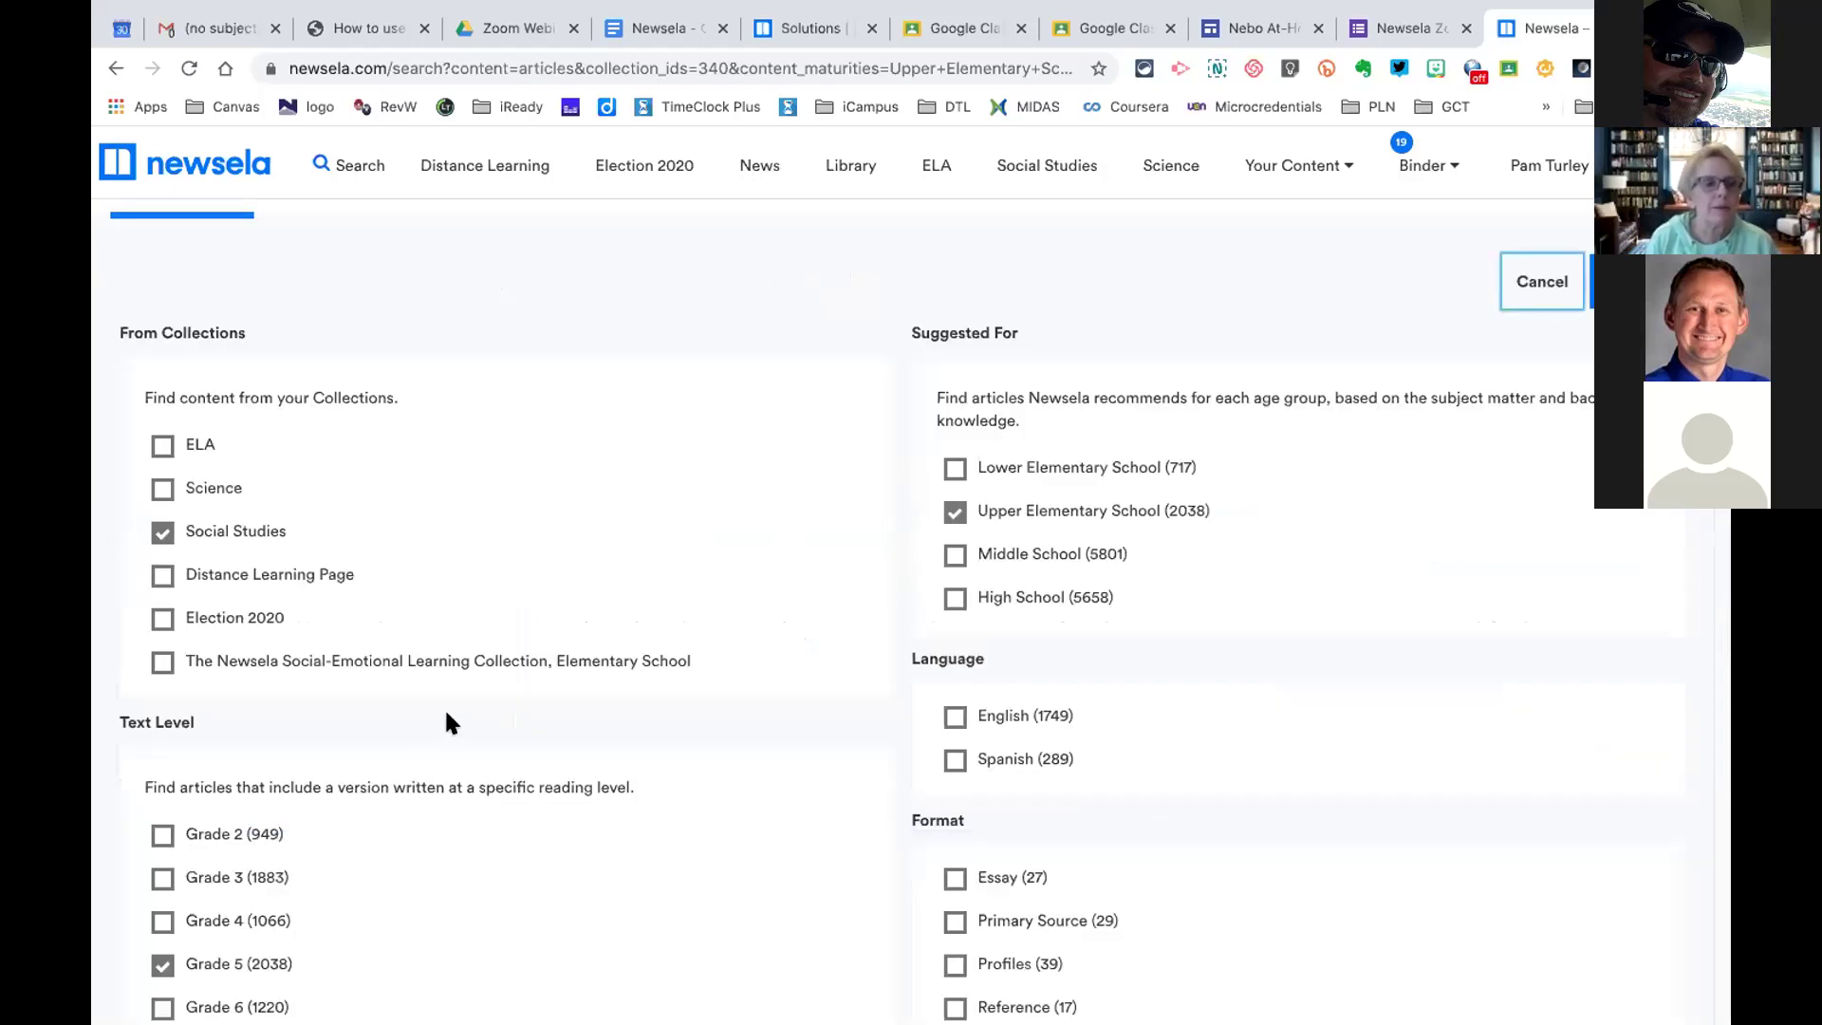
pyautogui.scroll(-4, 444, 707)
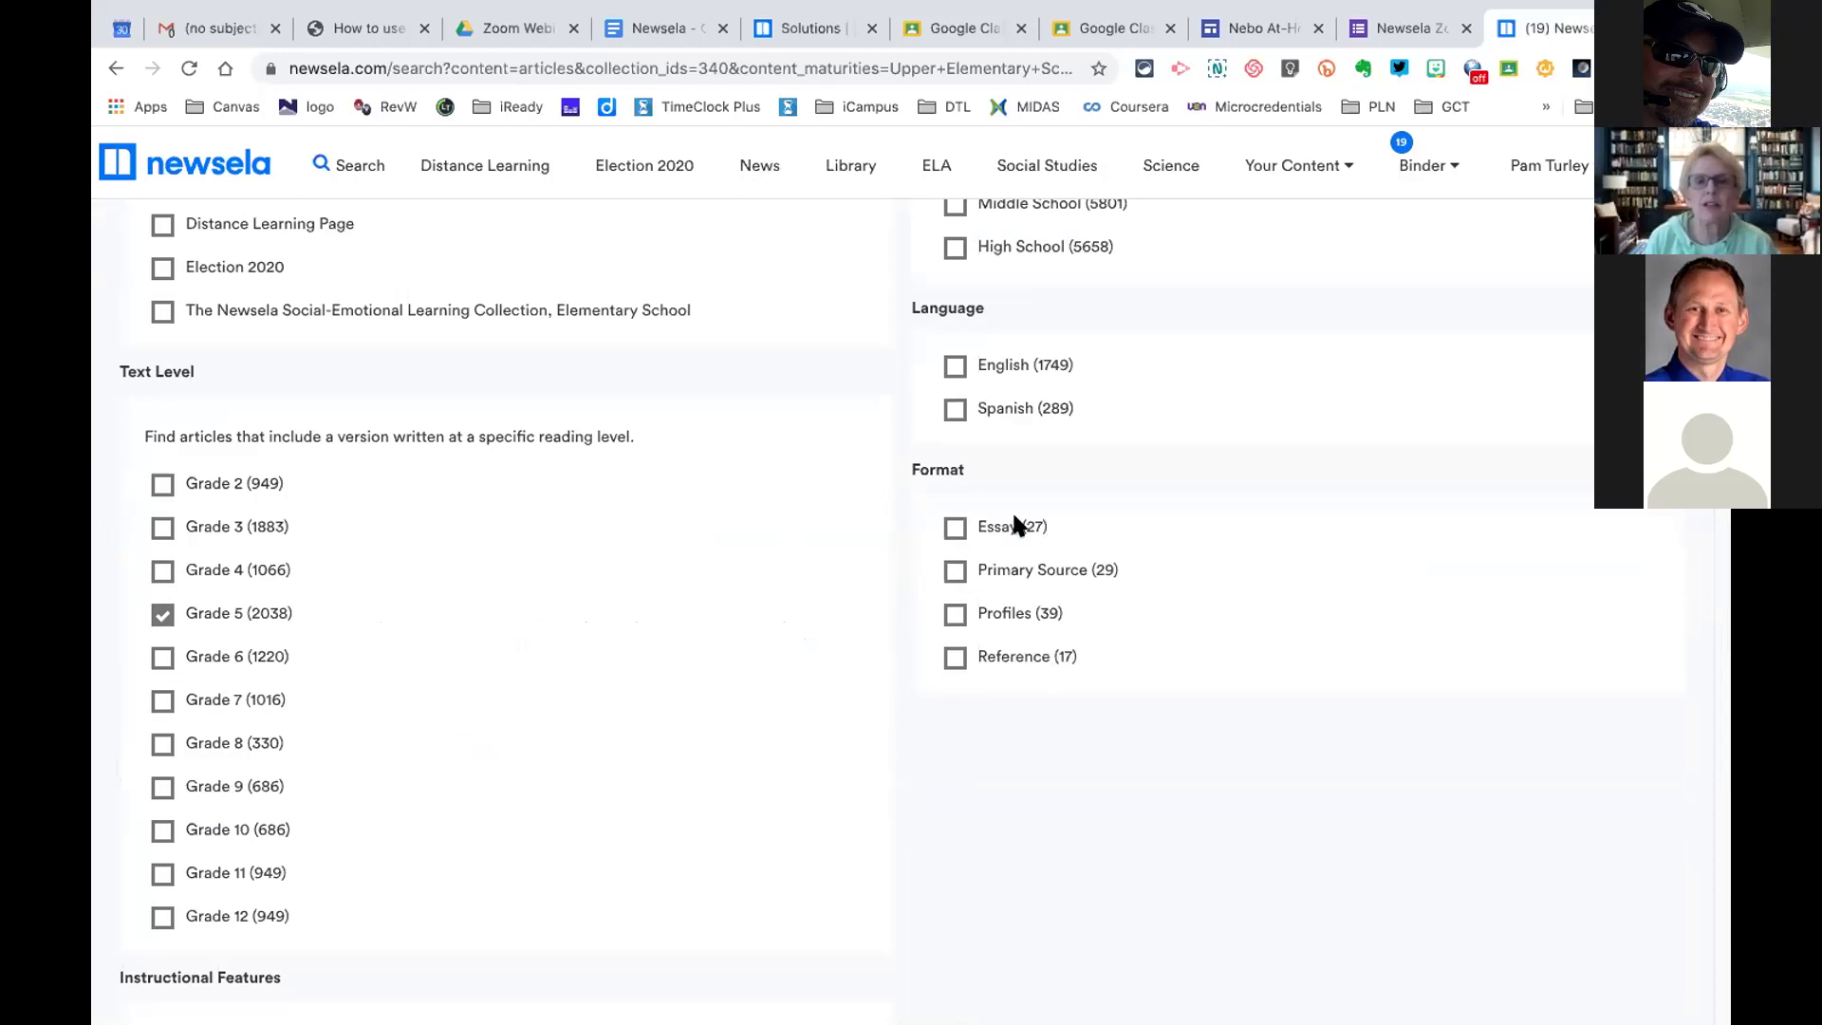
pyautogui.scroll(5, 1119, 471)
pyautogui.scroll(-6, 1120, 471)
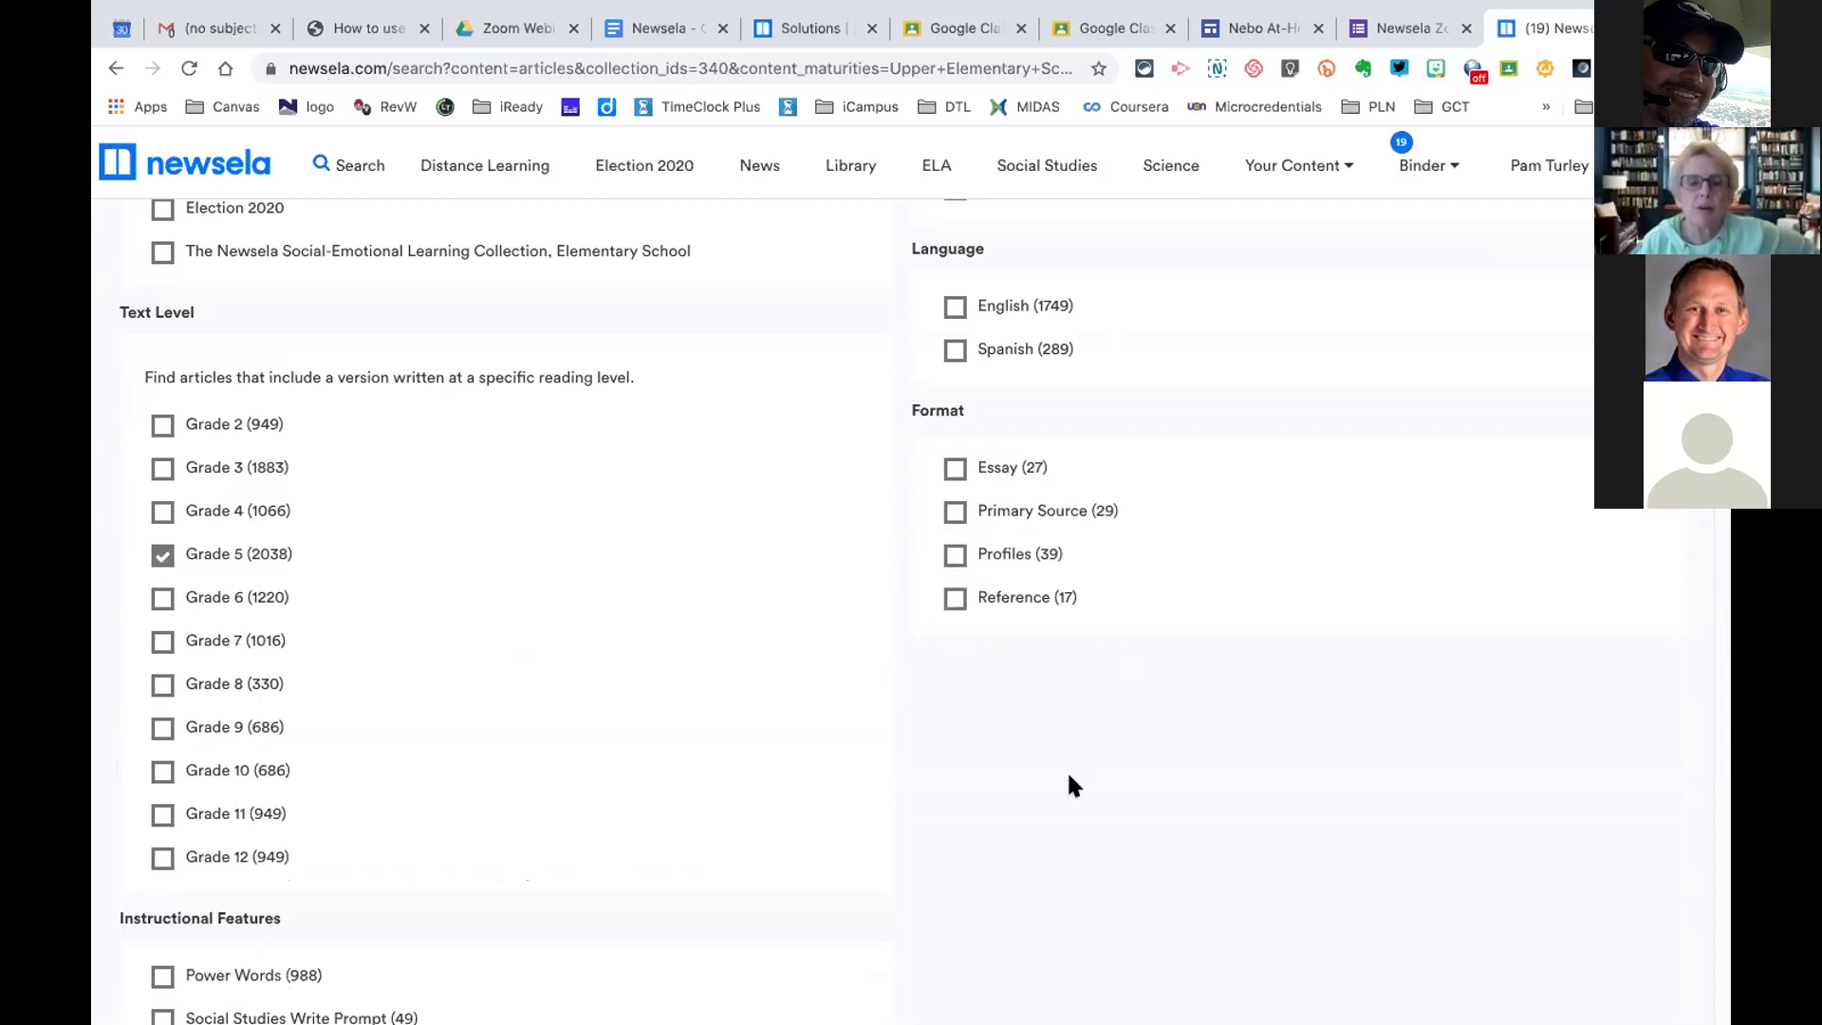
pyautogui.scroll(-2, 1066, 770)
pyautogui.scroll(-5, 1066, 771)
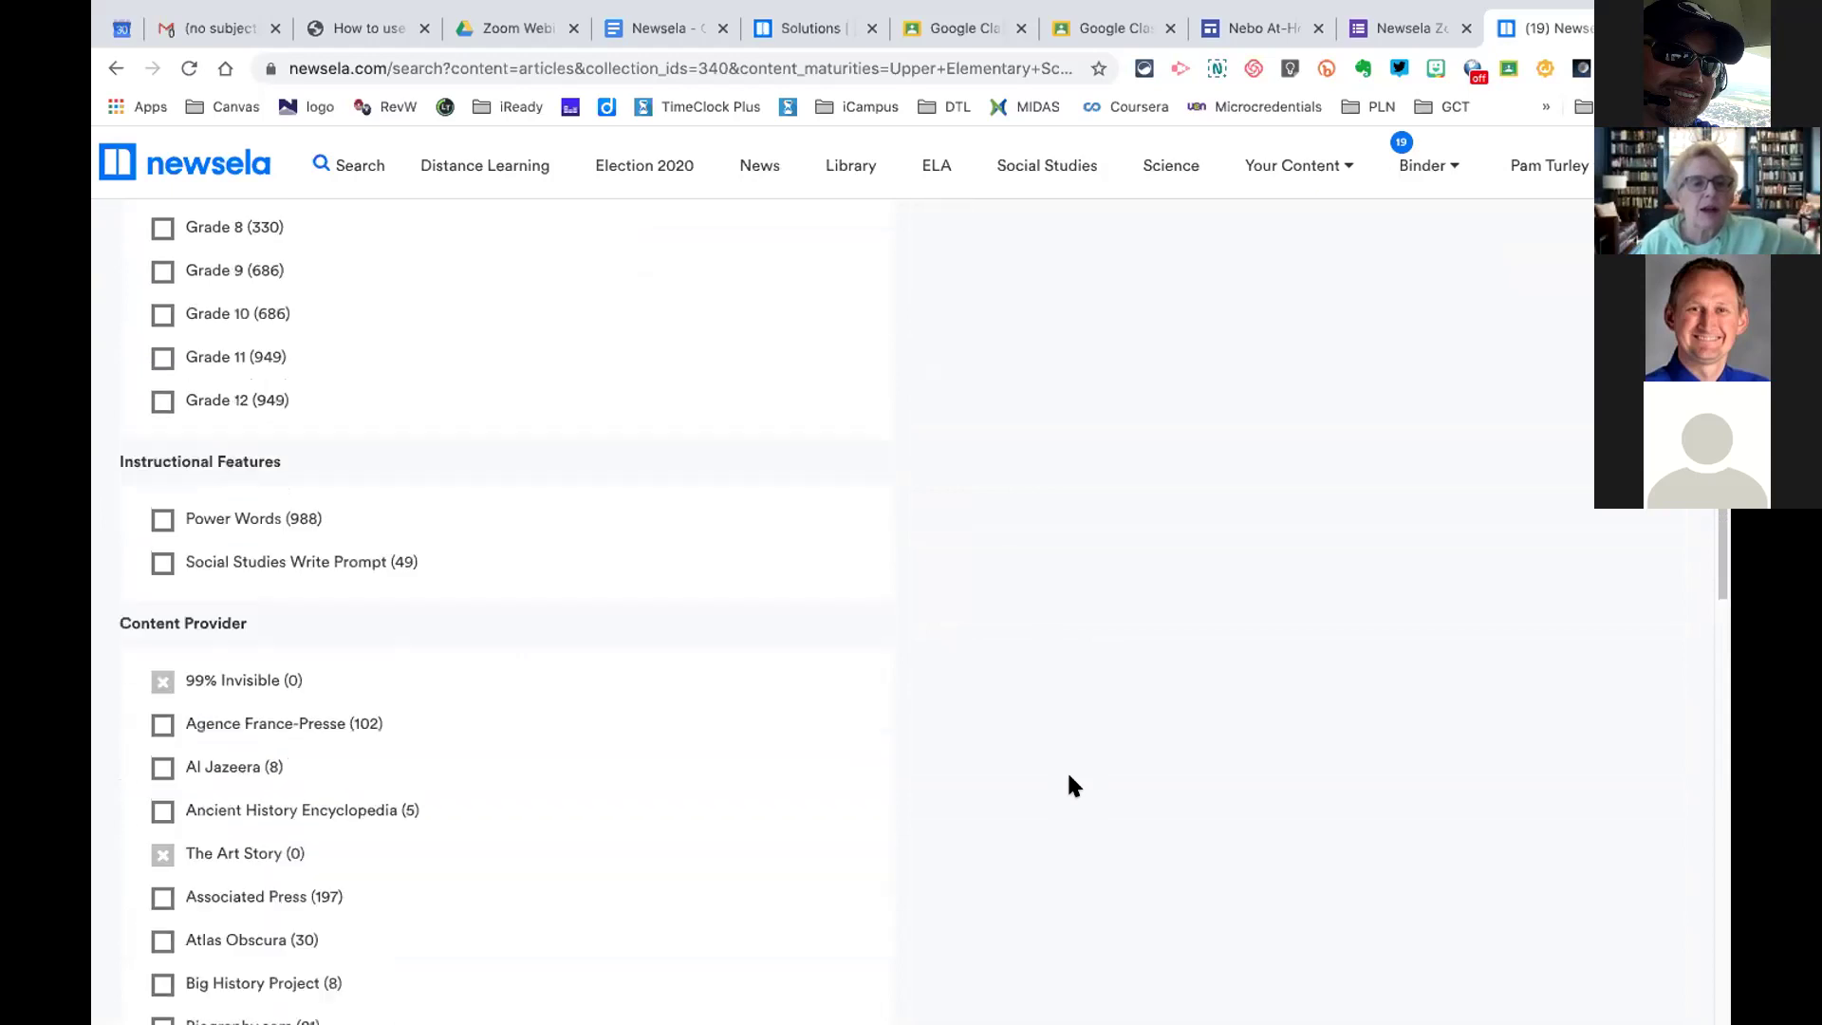
pyautogui.scroll(1, 197, 372)
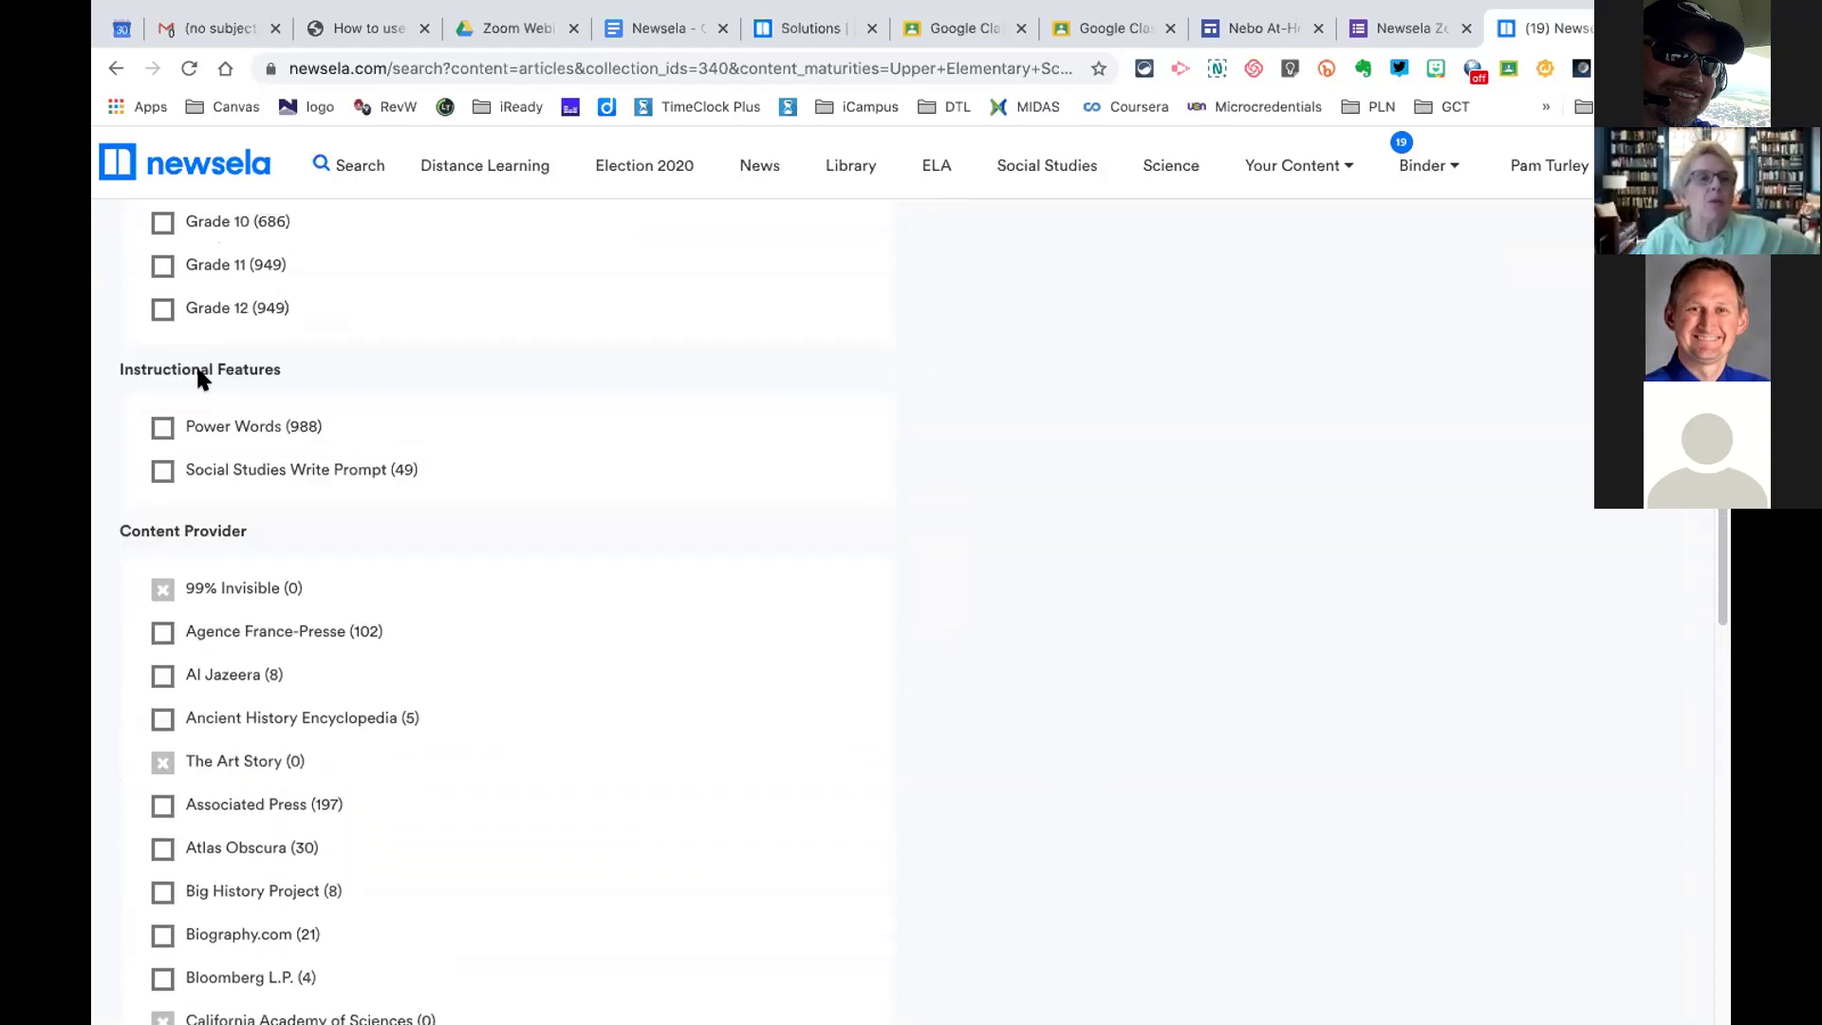
# Add the Power Words and Social Studies Write Prompt instructional features to the article filters and apply them
pyautogui.scroll(2, 158, 433)
pyautogui.click(158, 432)
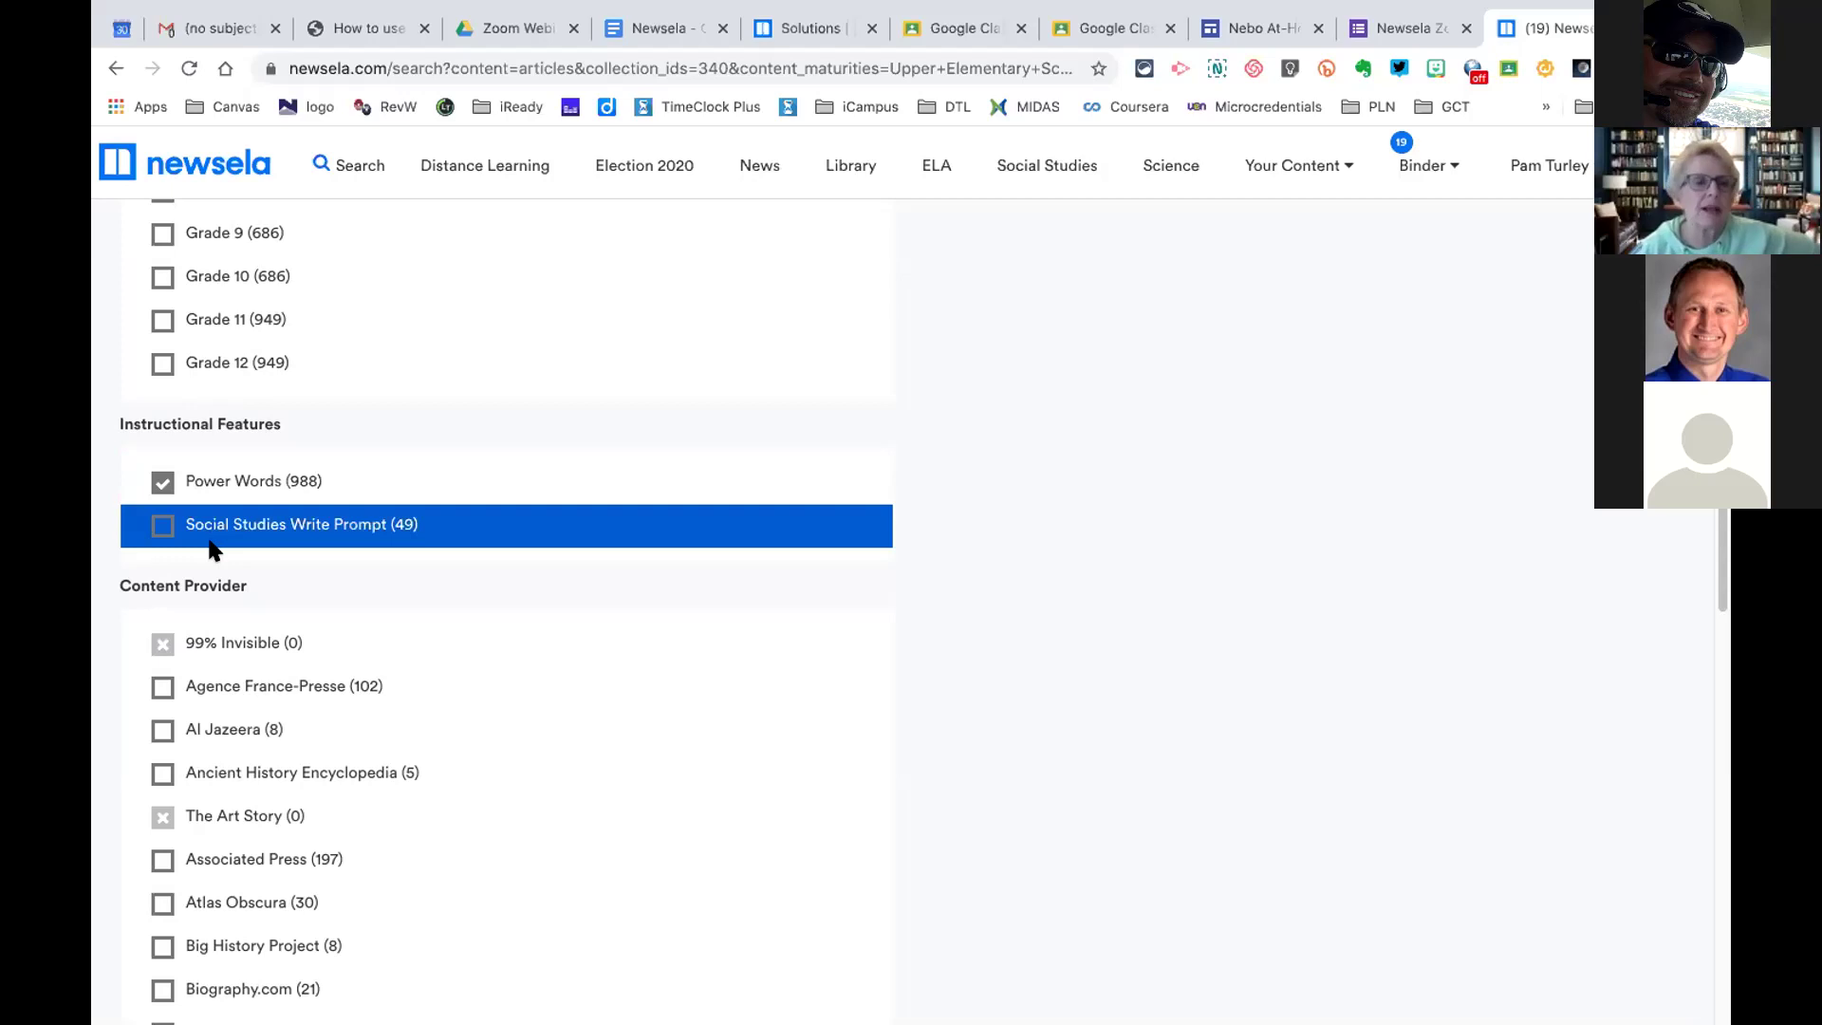
pyautogui.click(163, 527)
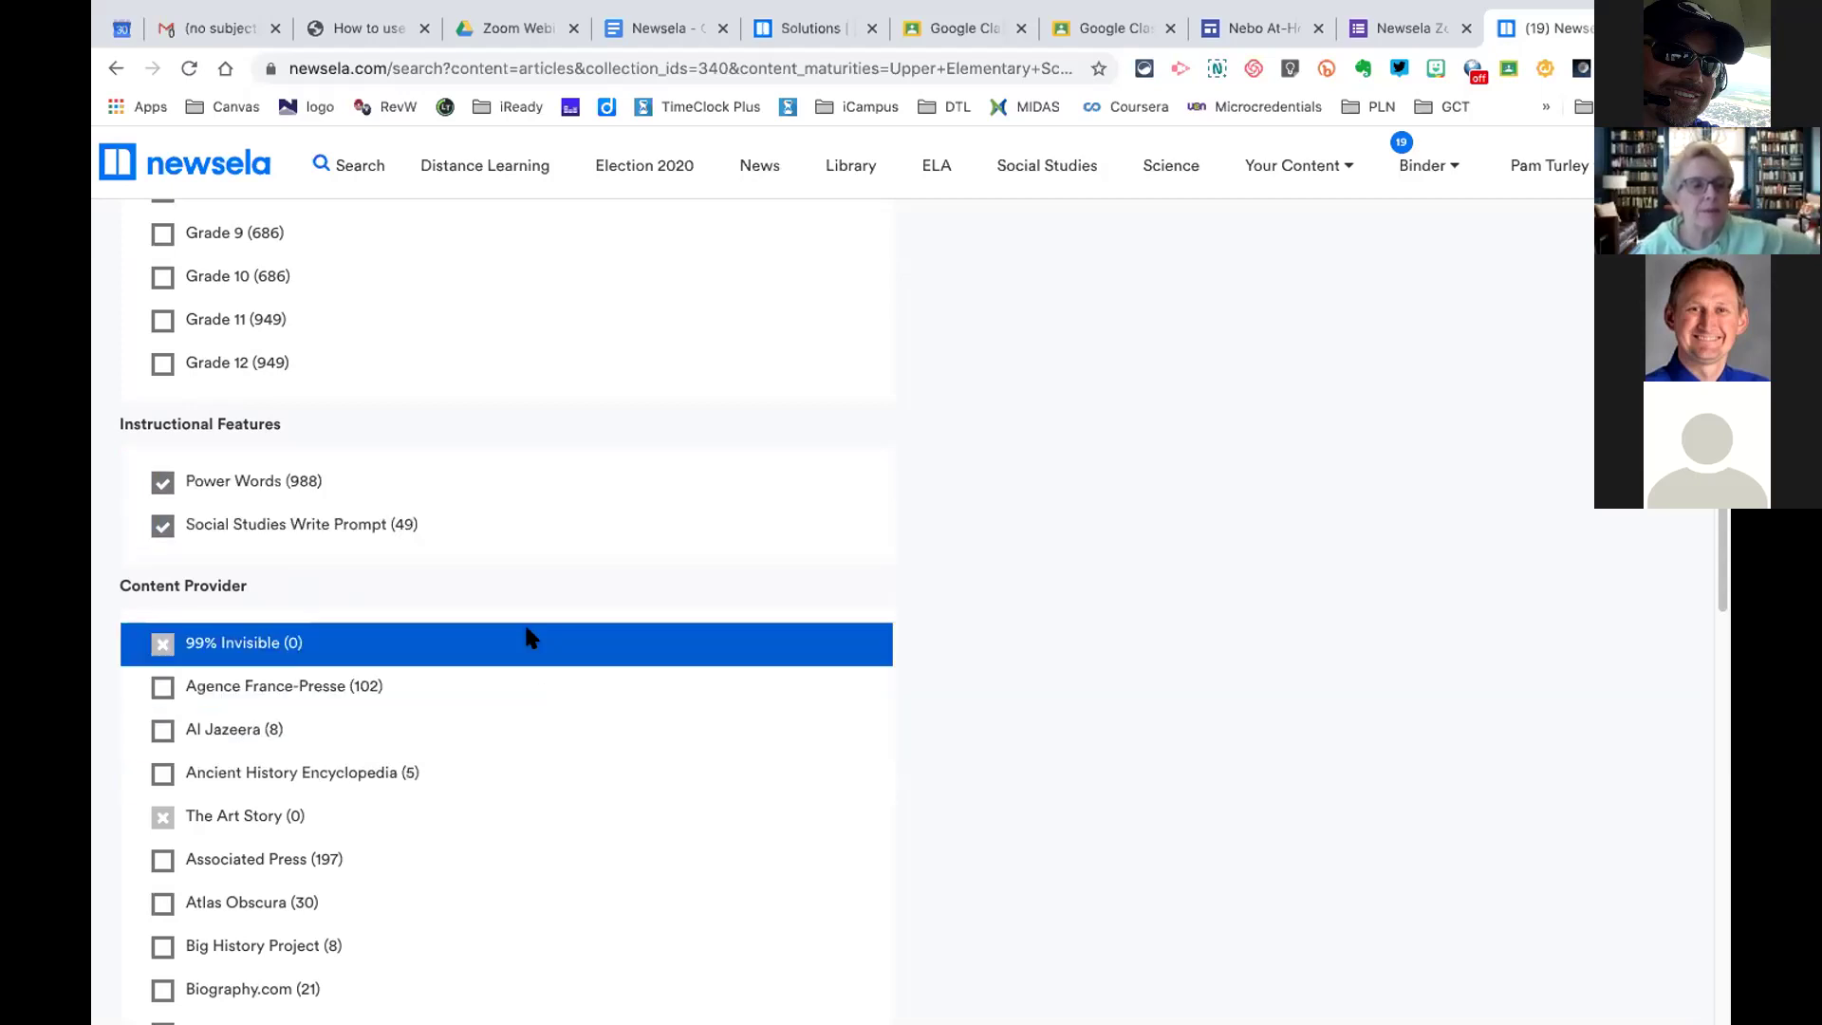
pyautogui.scroll(-3, 528, 636)
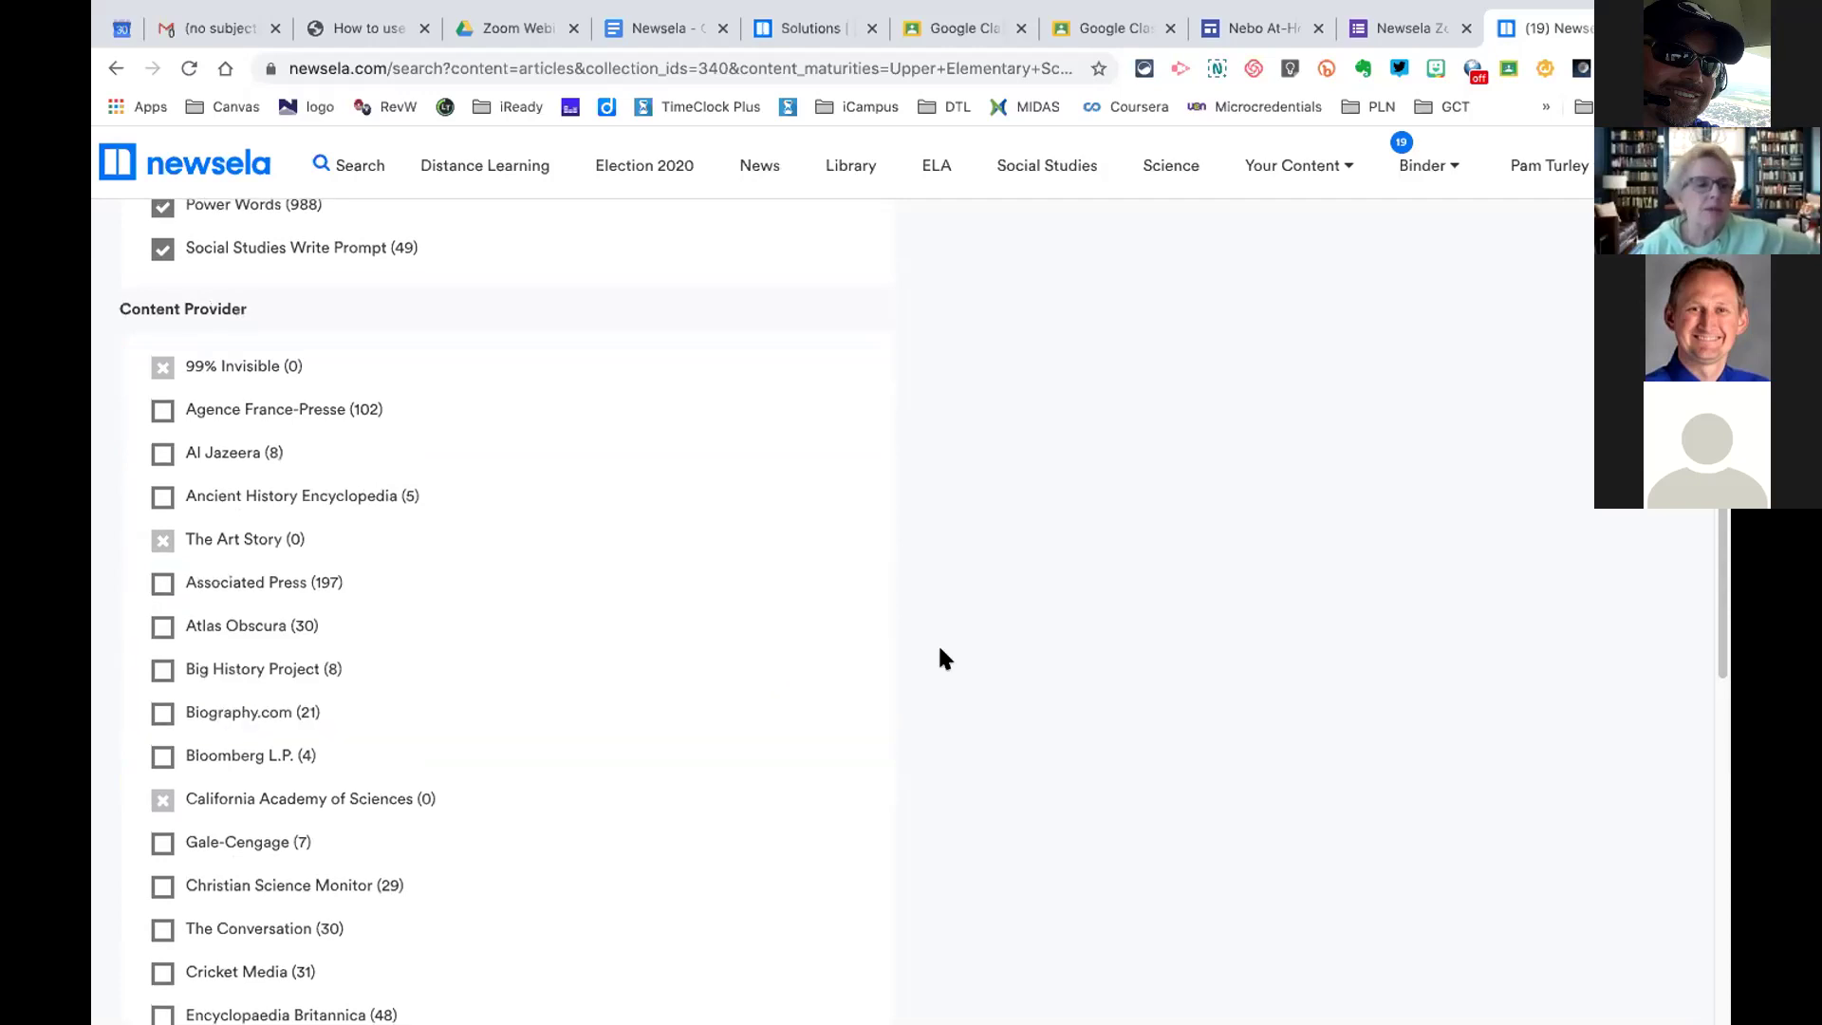
pyautogui.scroll(3, 939, 658)
pyautogui.scroll(10, 1505, 556)
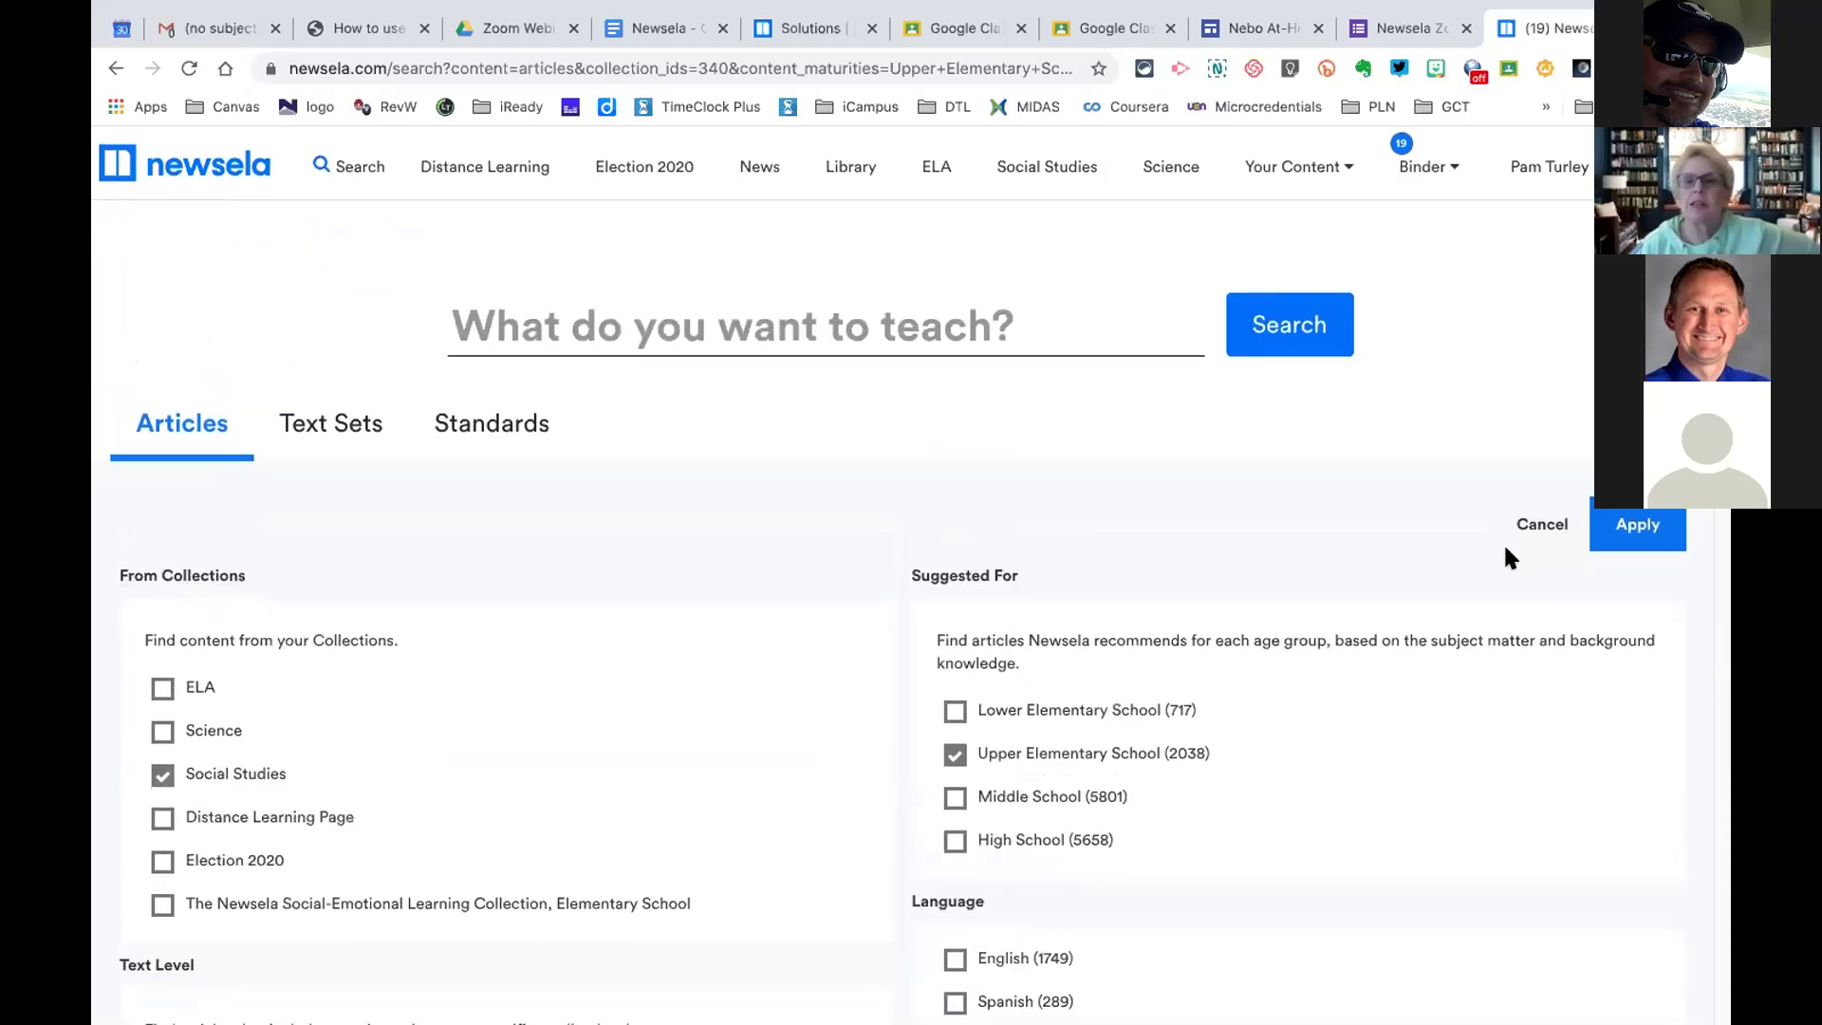
pyautogui.click(1636, 522)
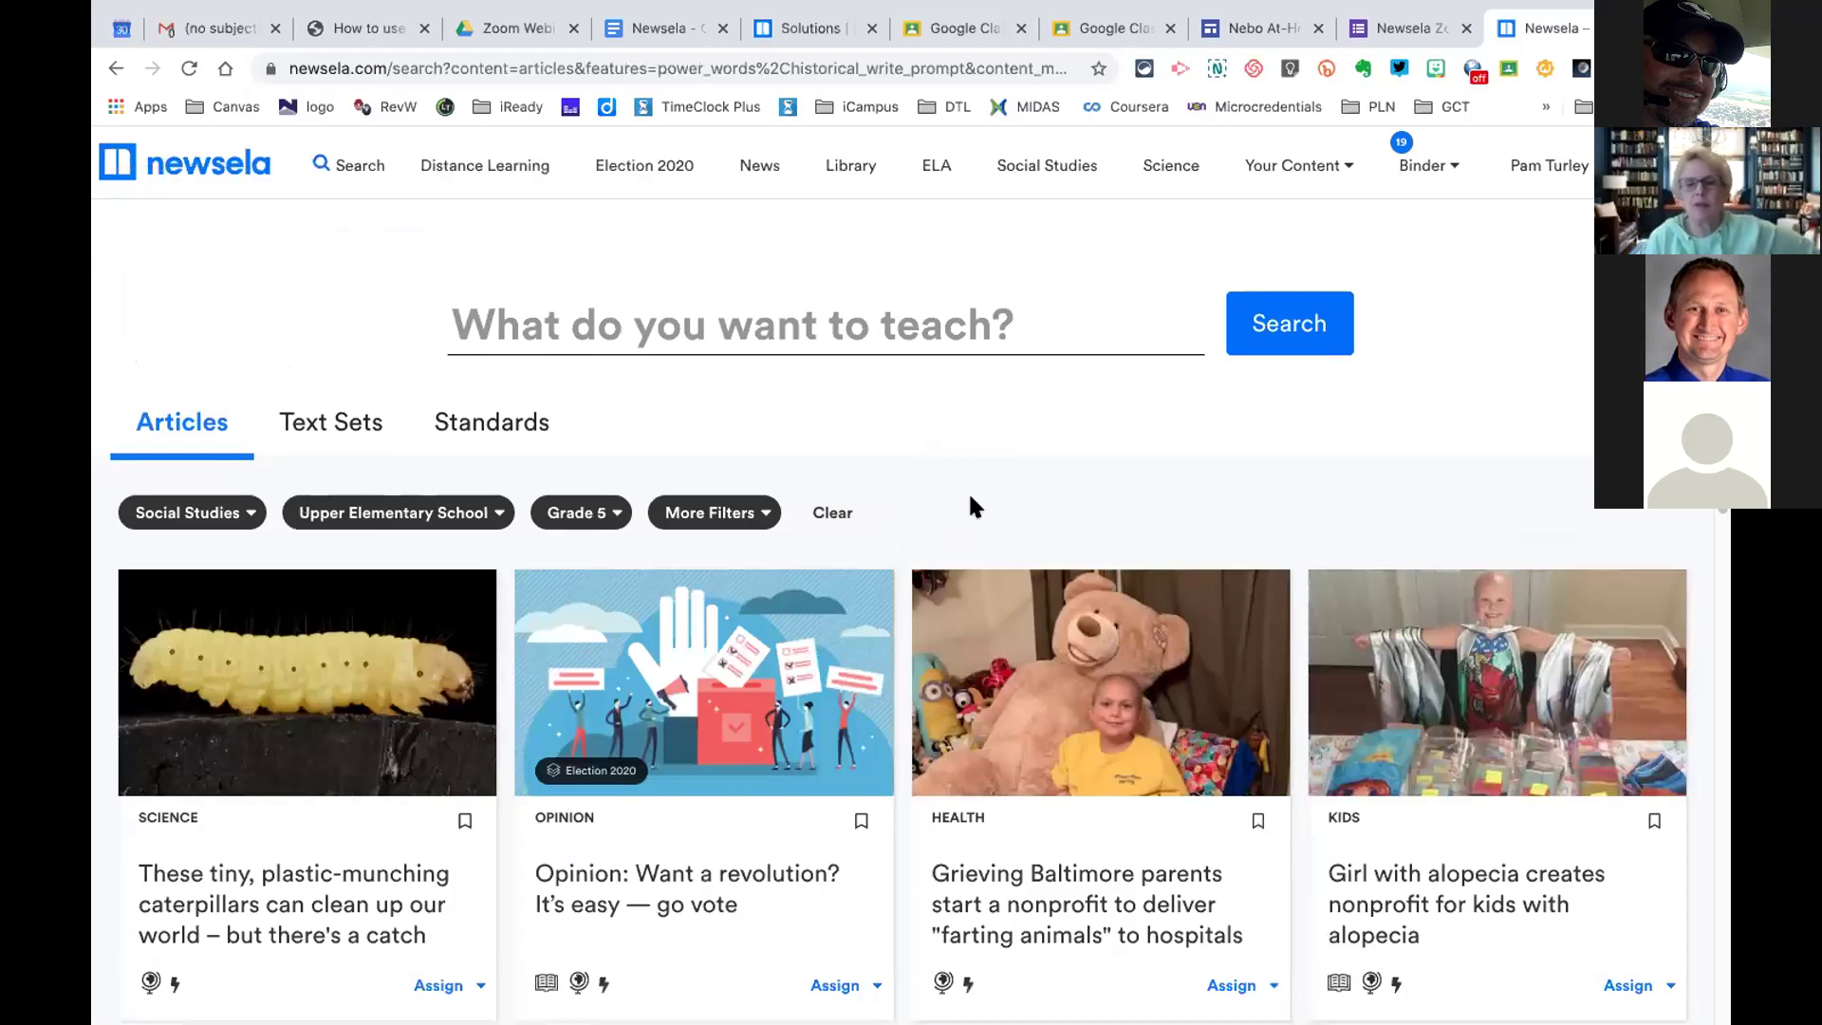
# Browse the filtered article results and compare the topics and instructional features offered on each article
pyautogui.scroll(-6, 970, 503)
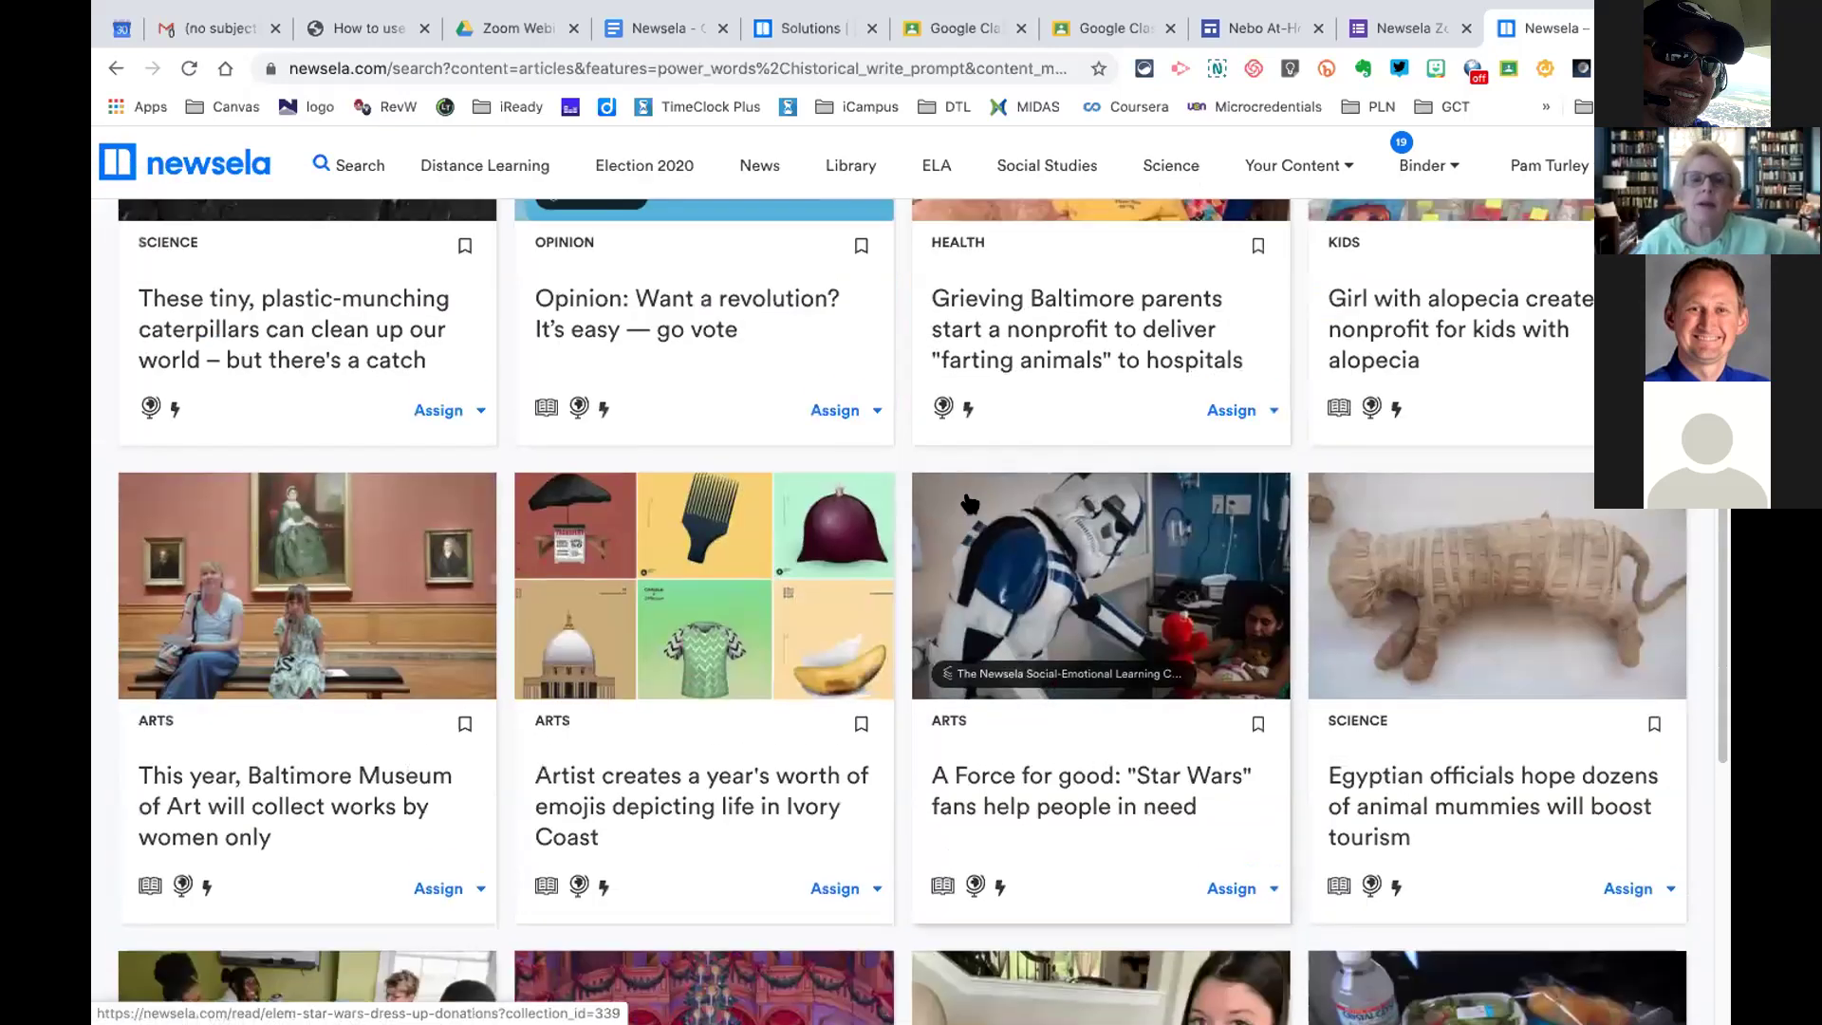
pyautogui.scroll(1, 968, 503)
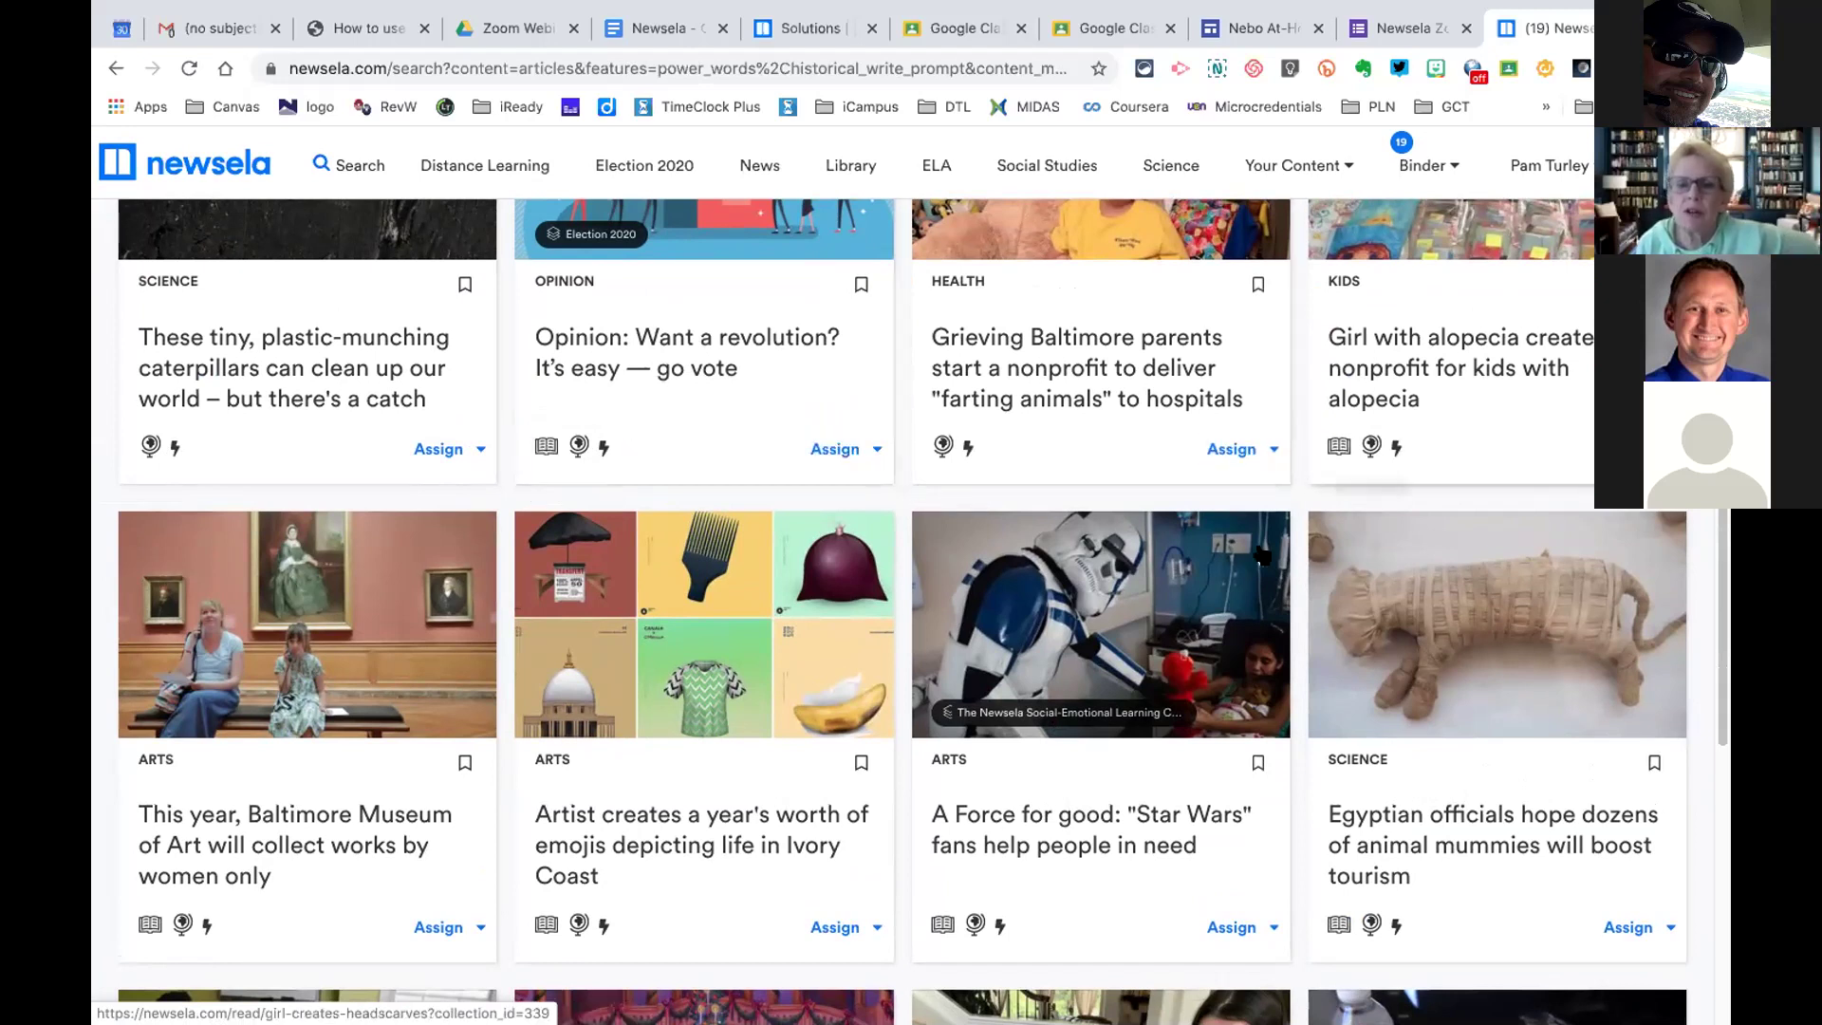
pyautogui.scroll(-4, 1013, 808)
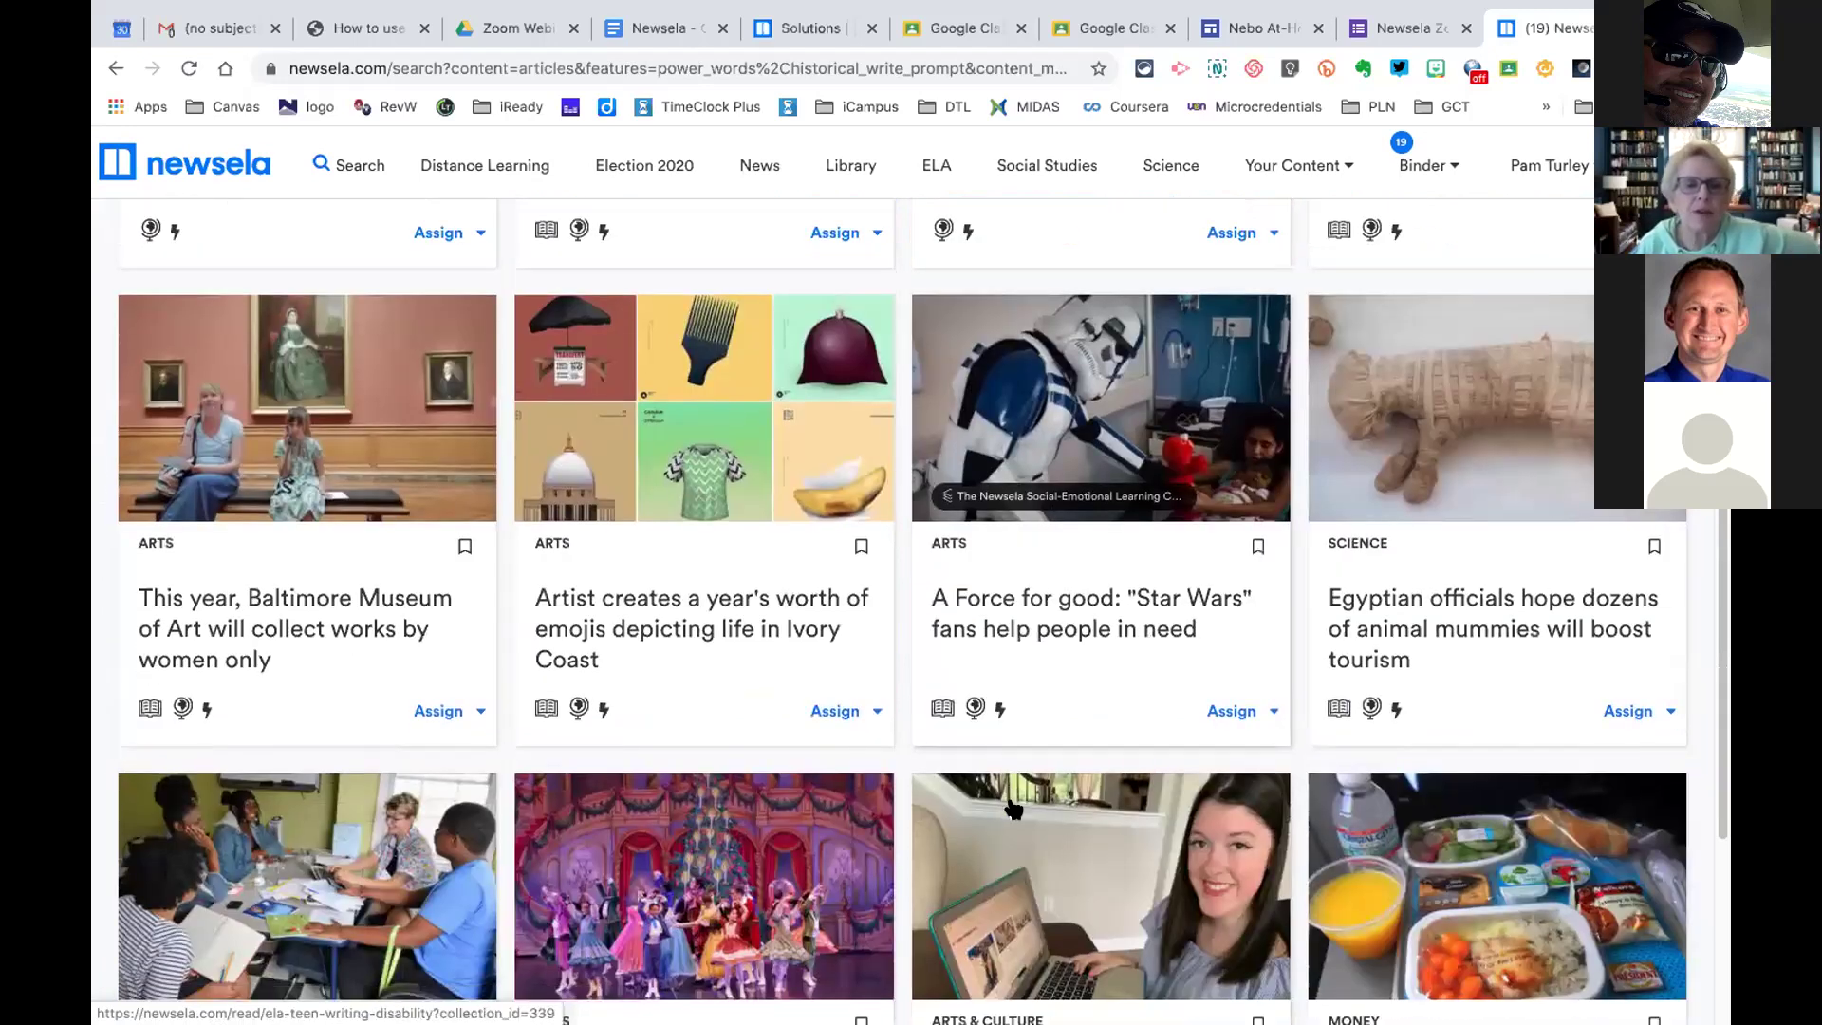
pyautogui.scroll(-2, 607, 863)
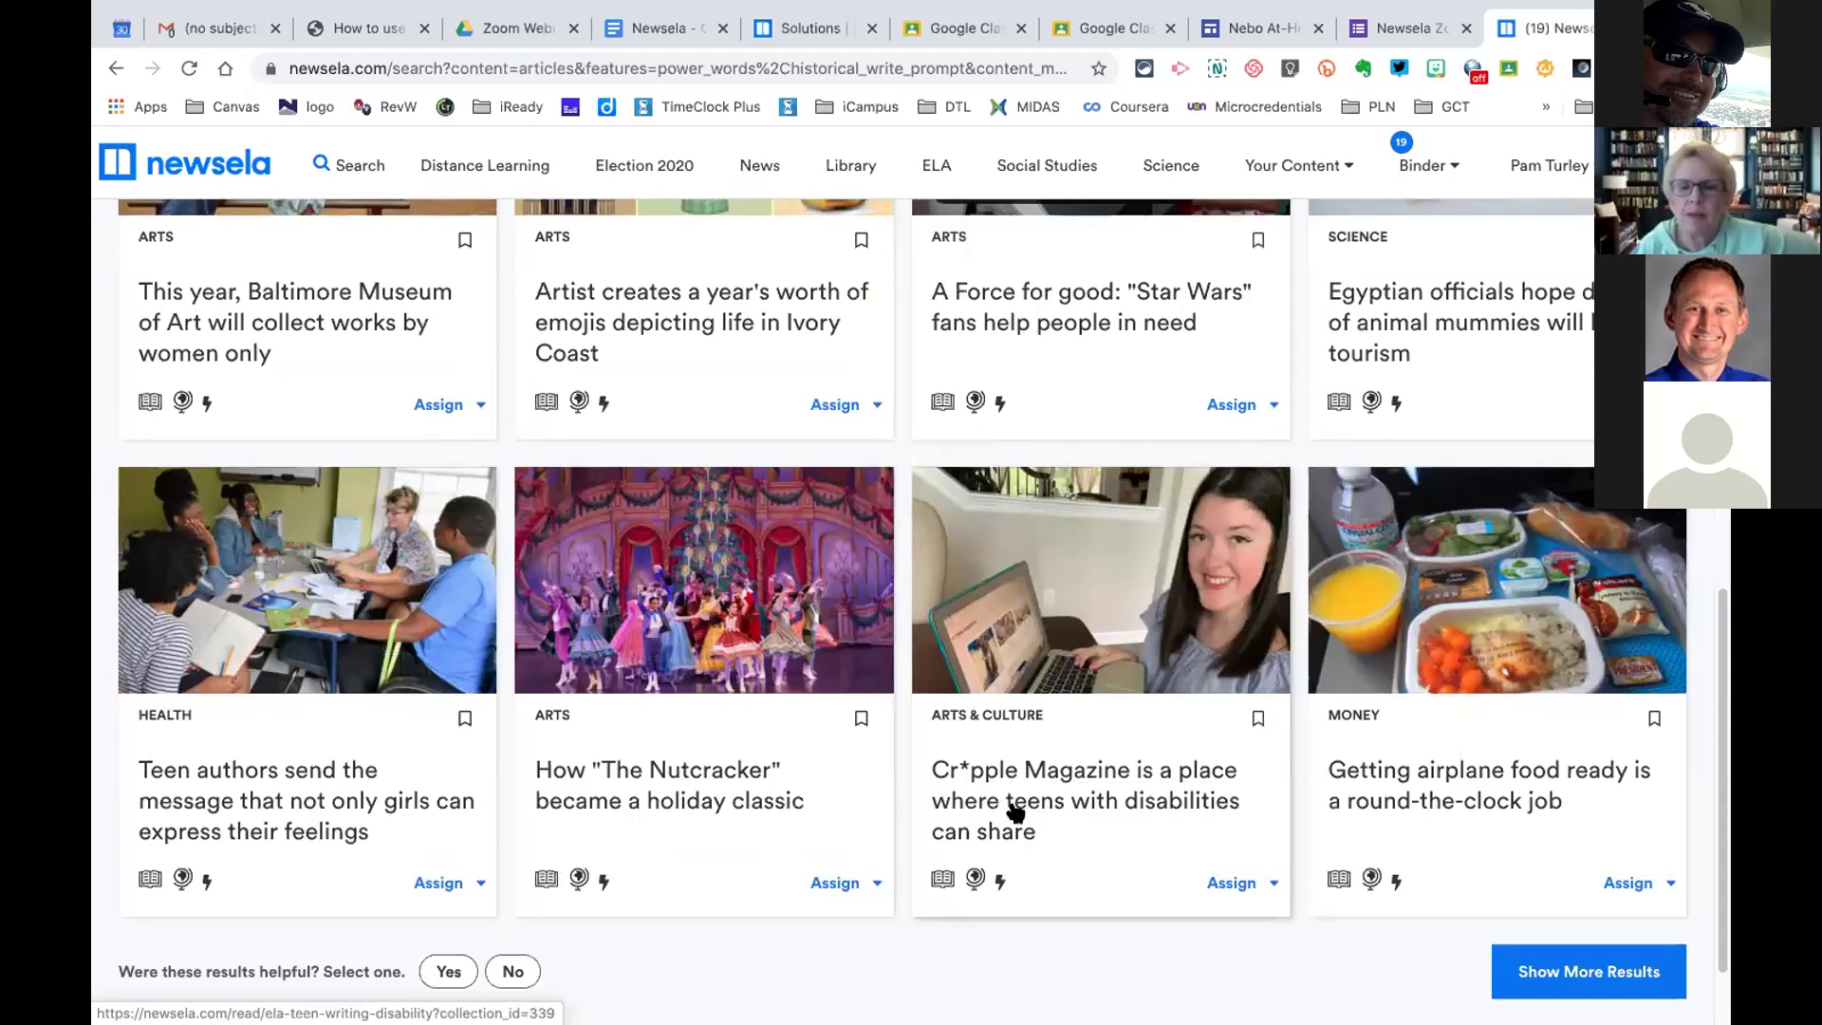
pyautogui.scroll(-2, 1023, 809)
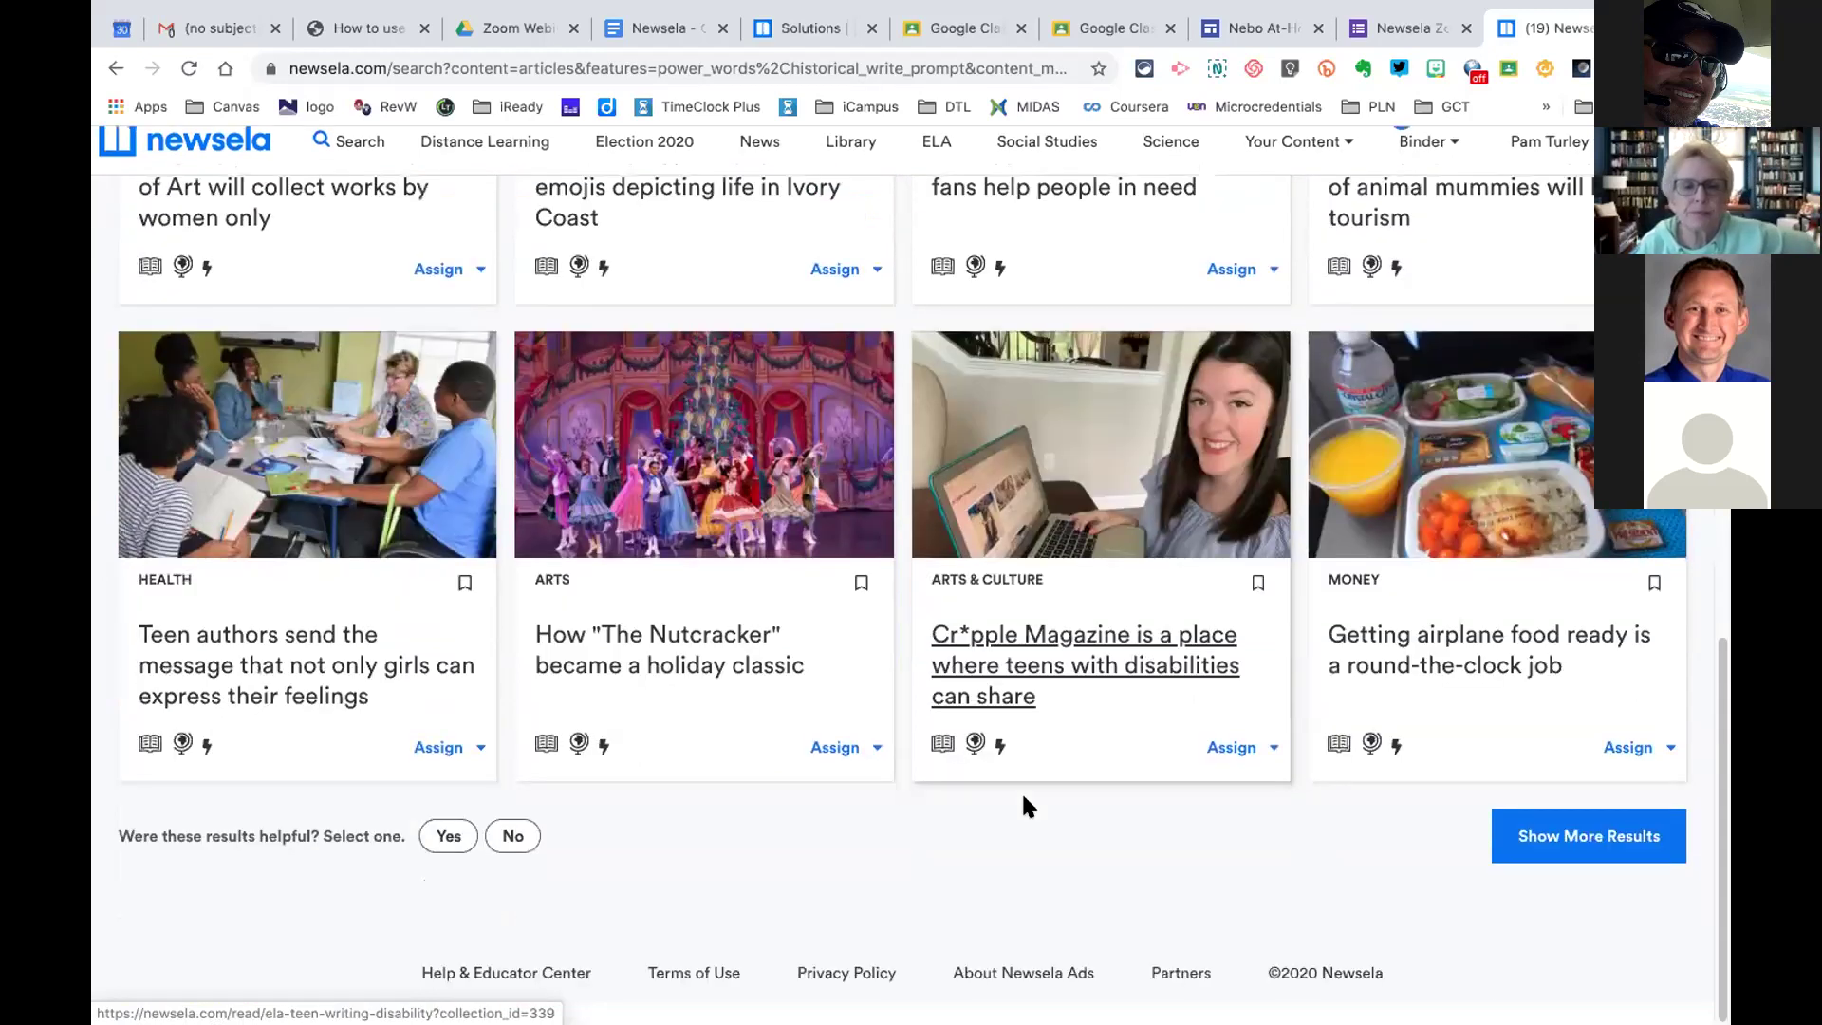
pyautogui.scroll(10, 1021, 808)
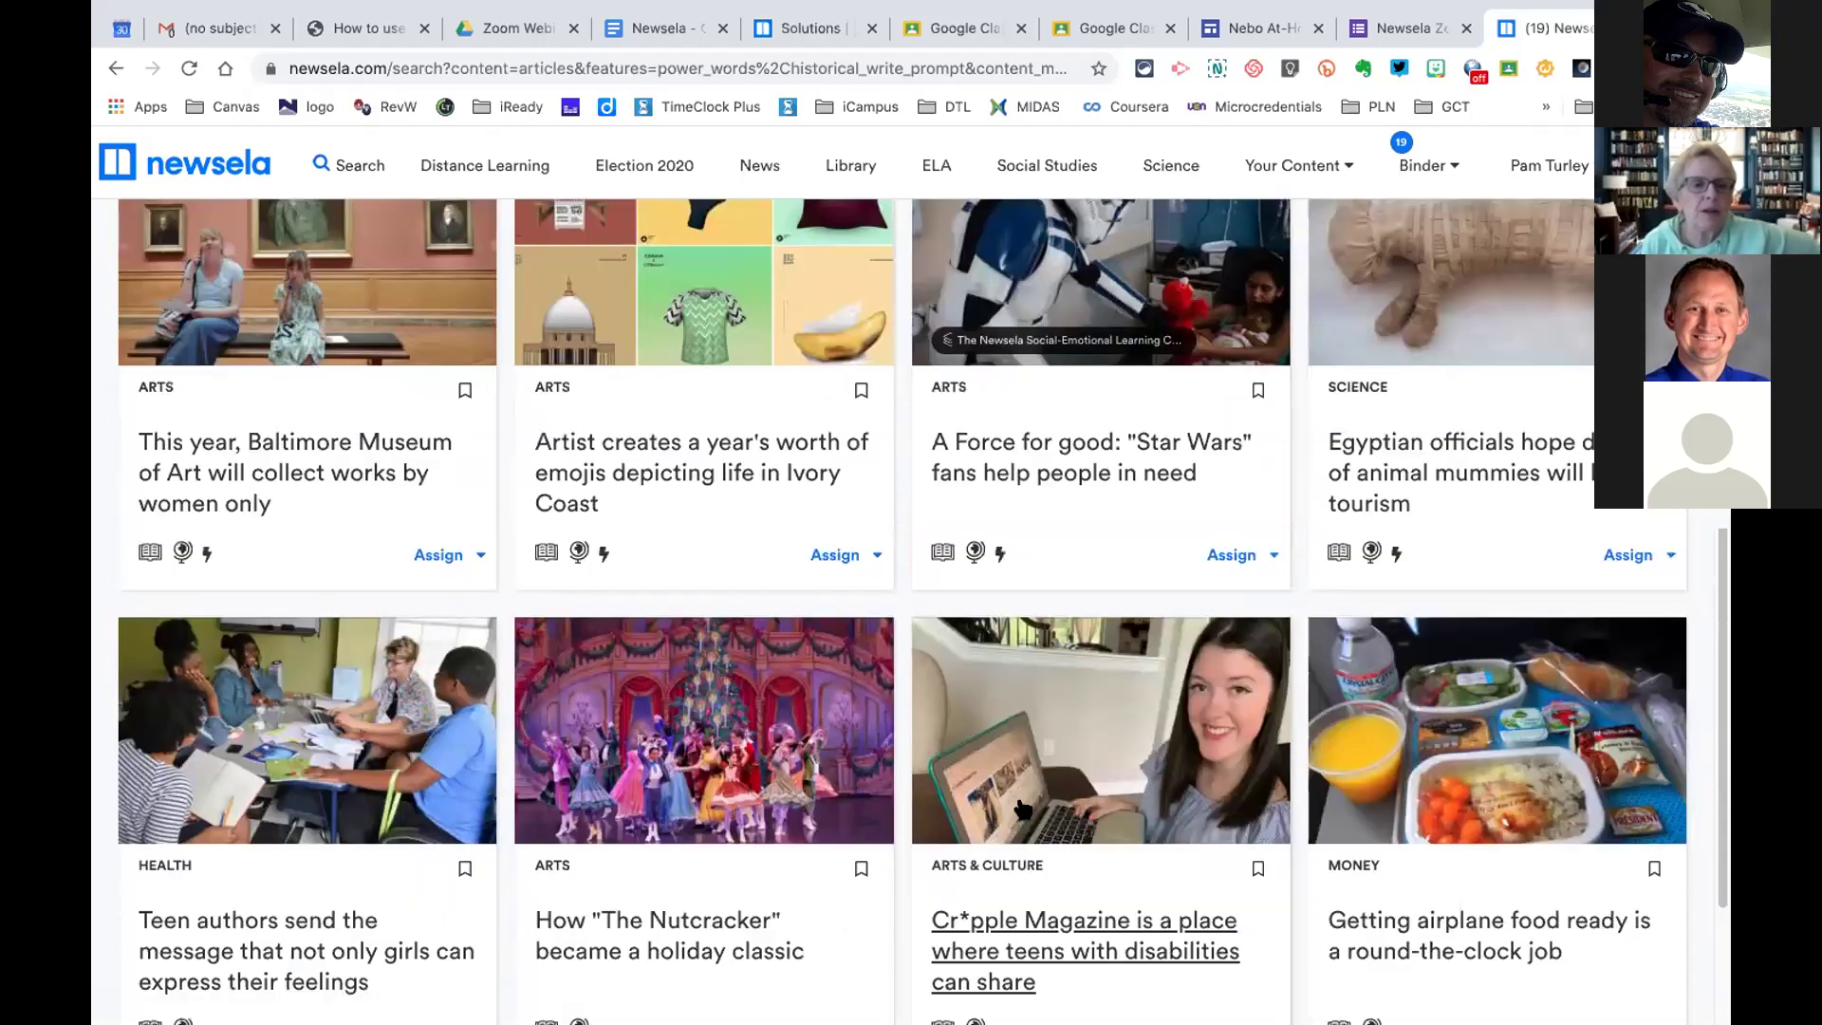
pyautogui.scroll(-4, 1023, 808)
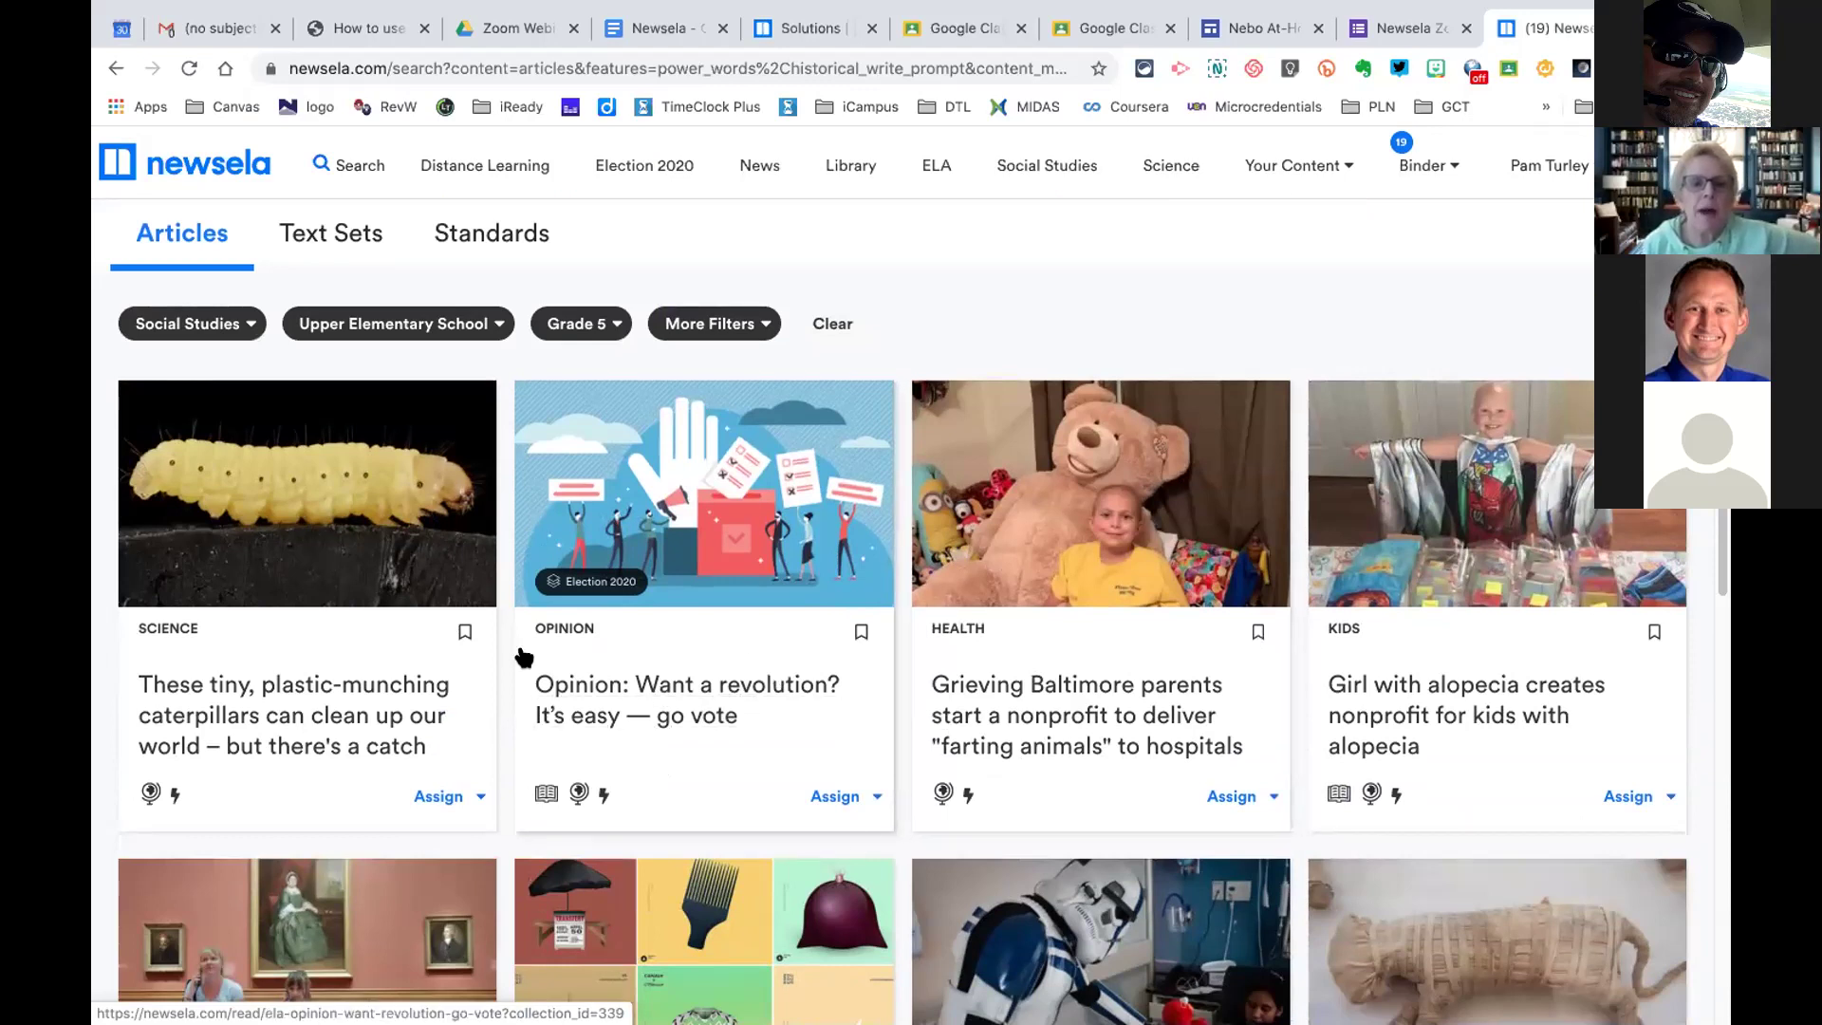
# Open the article "Opinion: Want a revolution? It's easy — go vote" and examine its publication details, recommended audience and text
pyautogui.click(687, 687)
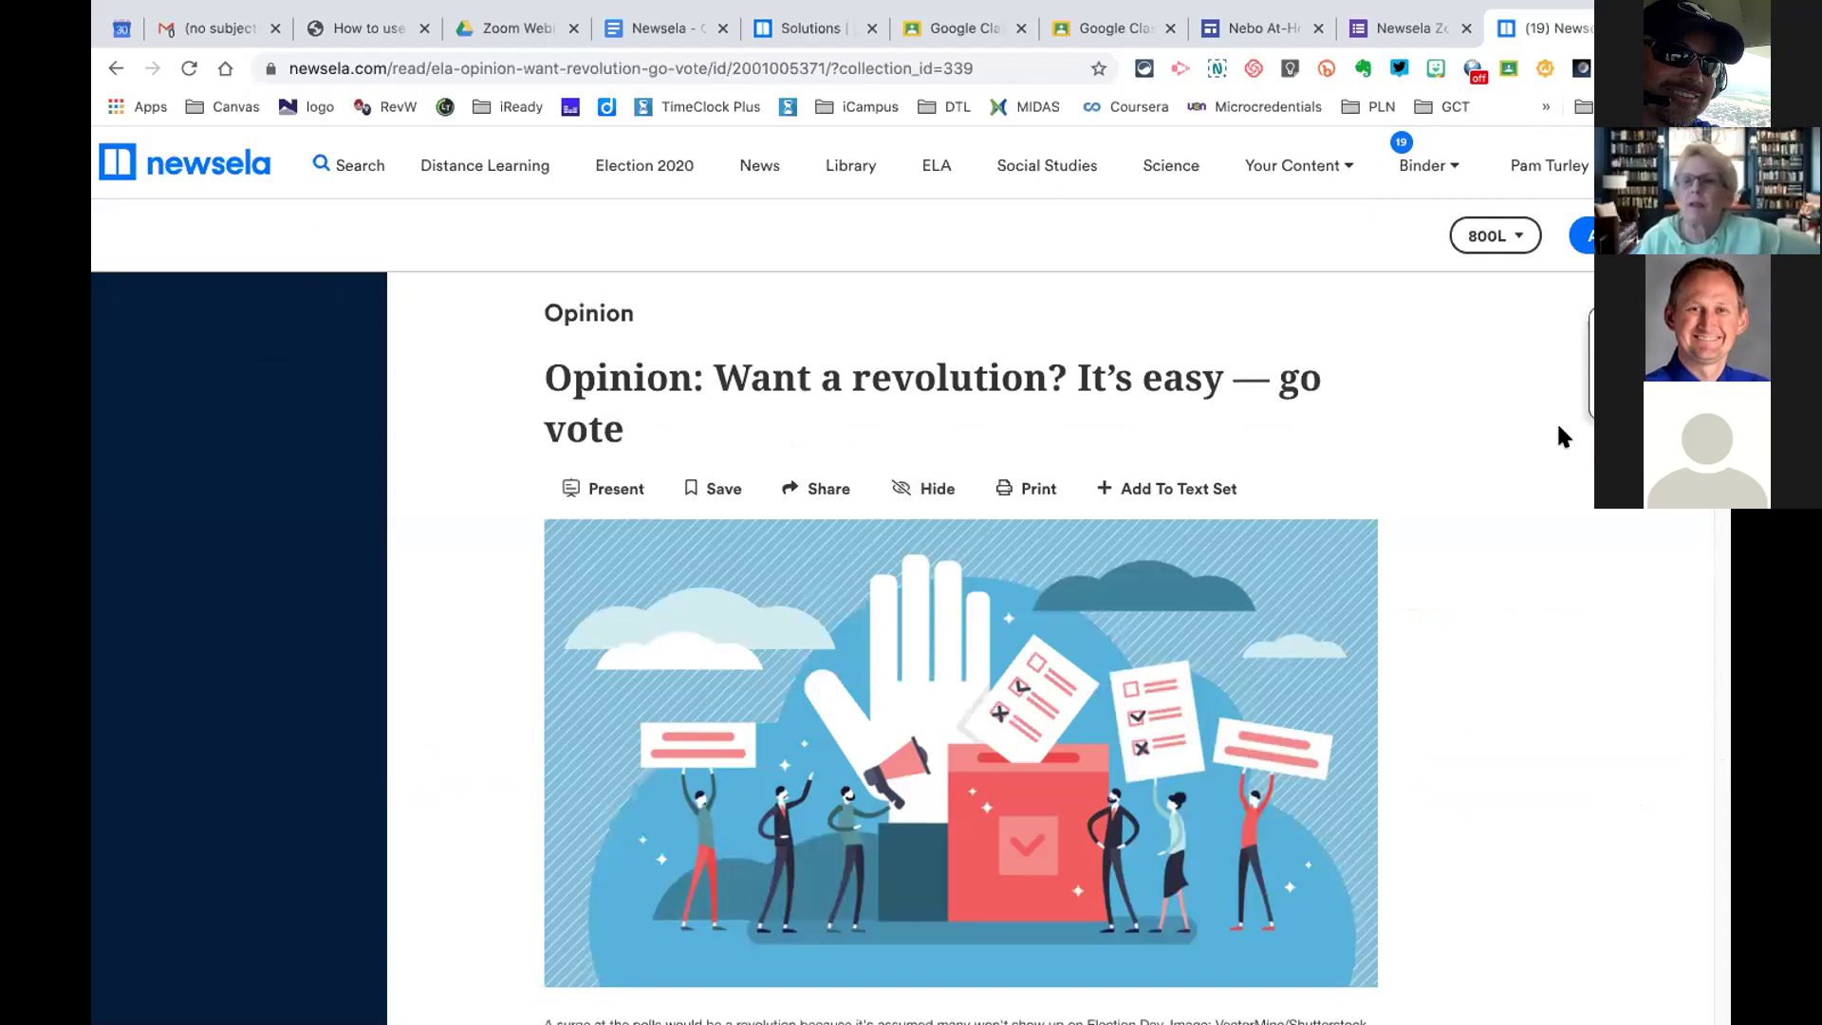
pyautogui.scroll(-4, 1461, 571)
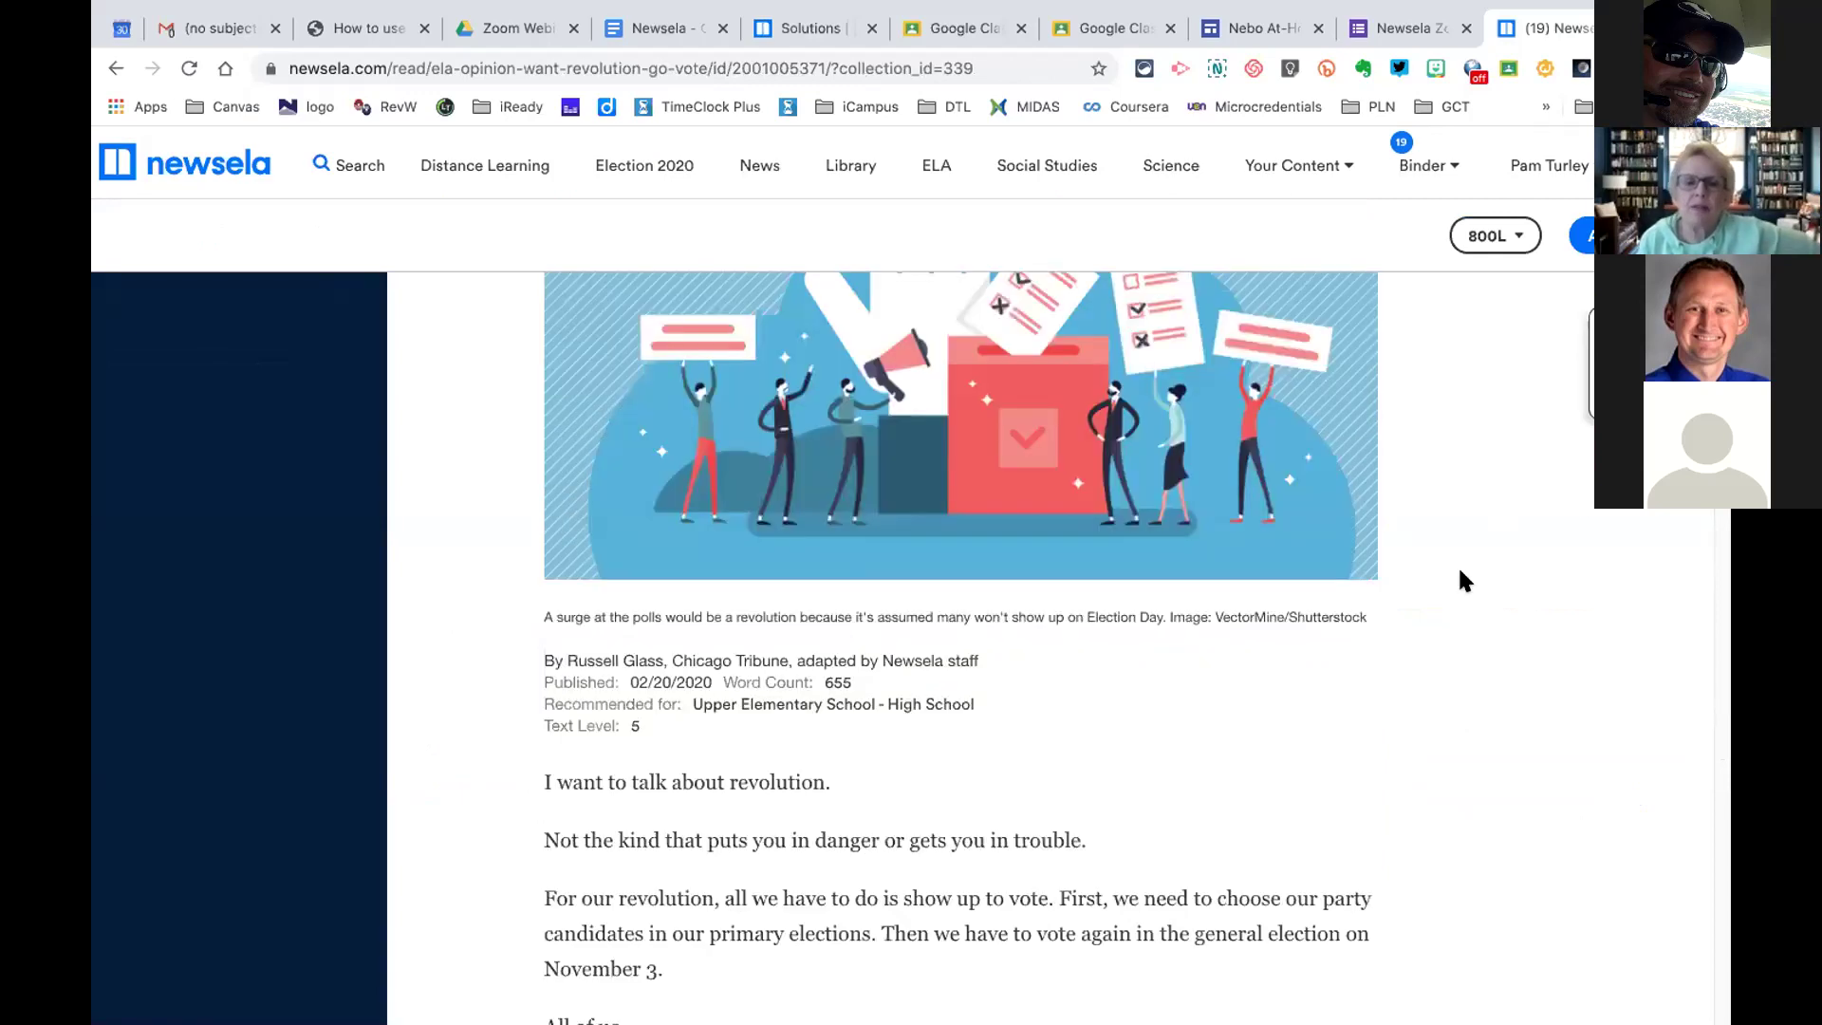
pyautogui.scroll(-2, 1459, 571)
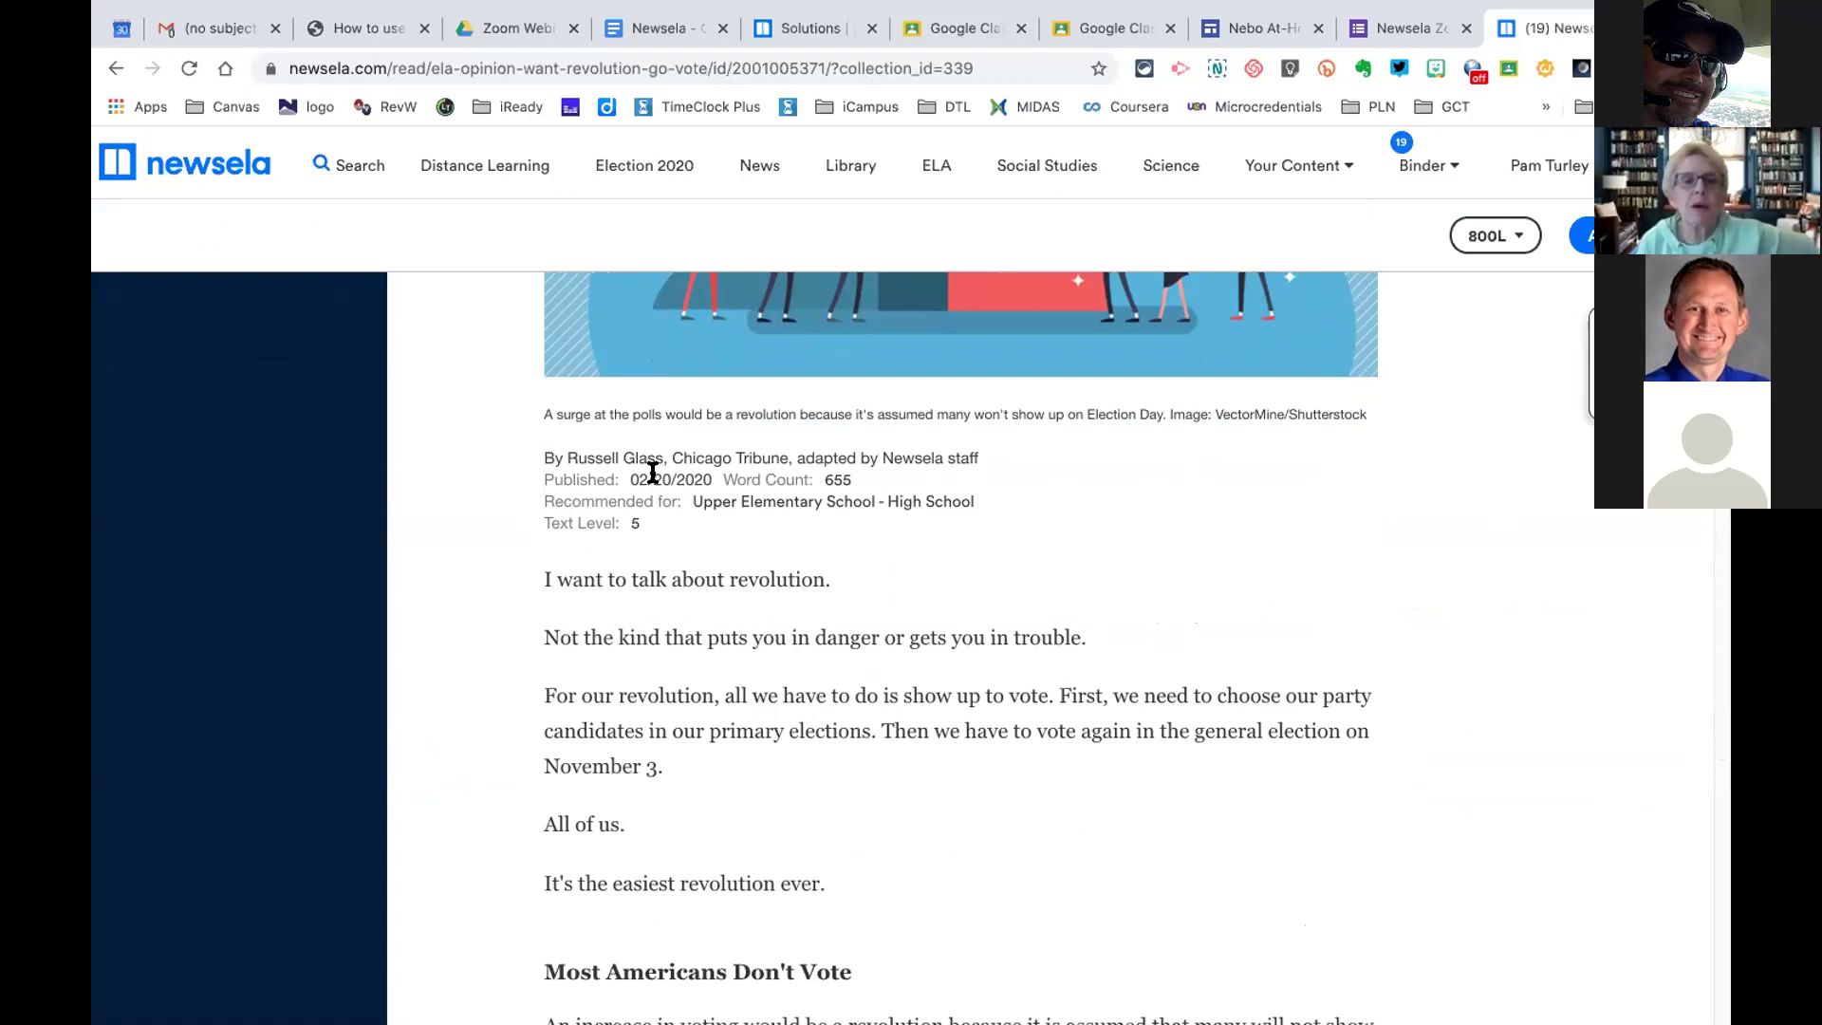
pyautogui.scroll(-1, 1269, 727)
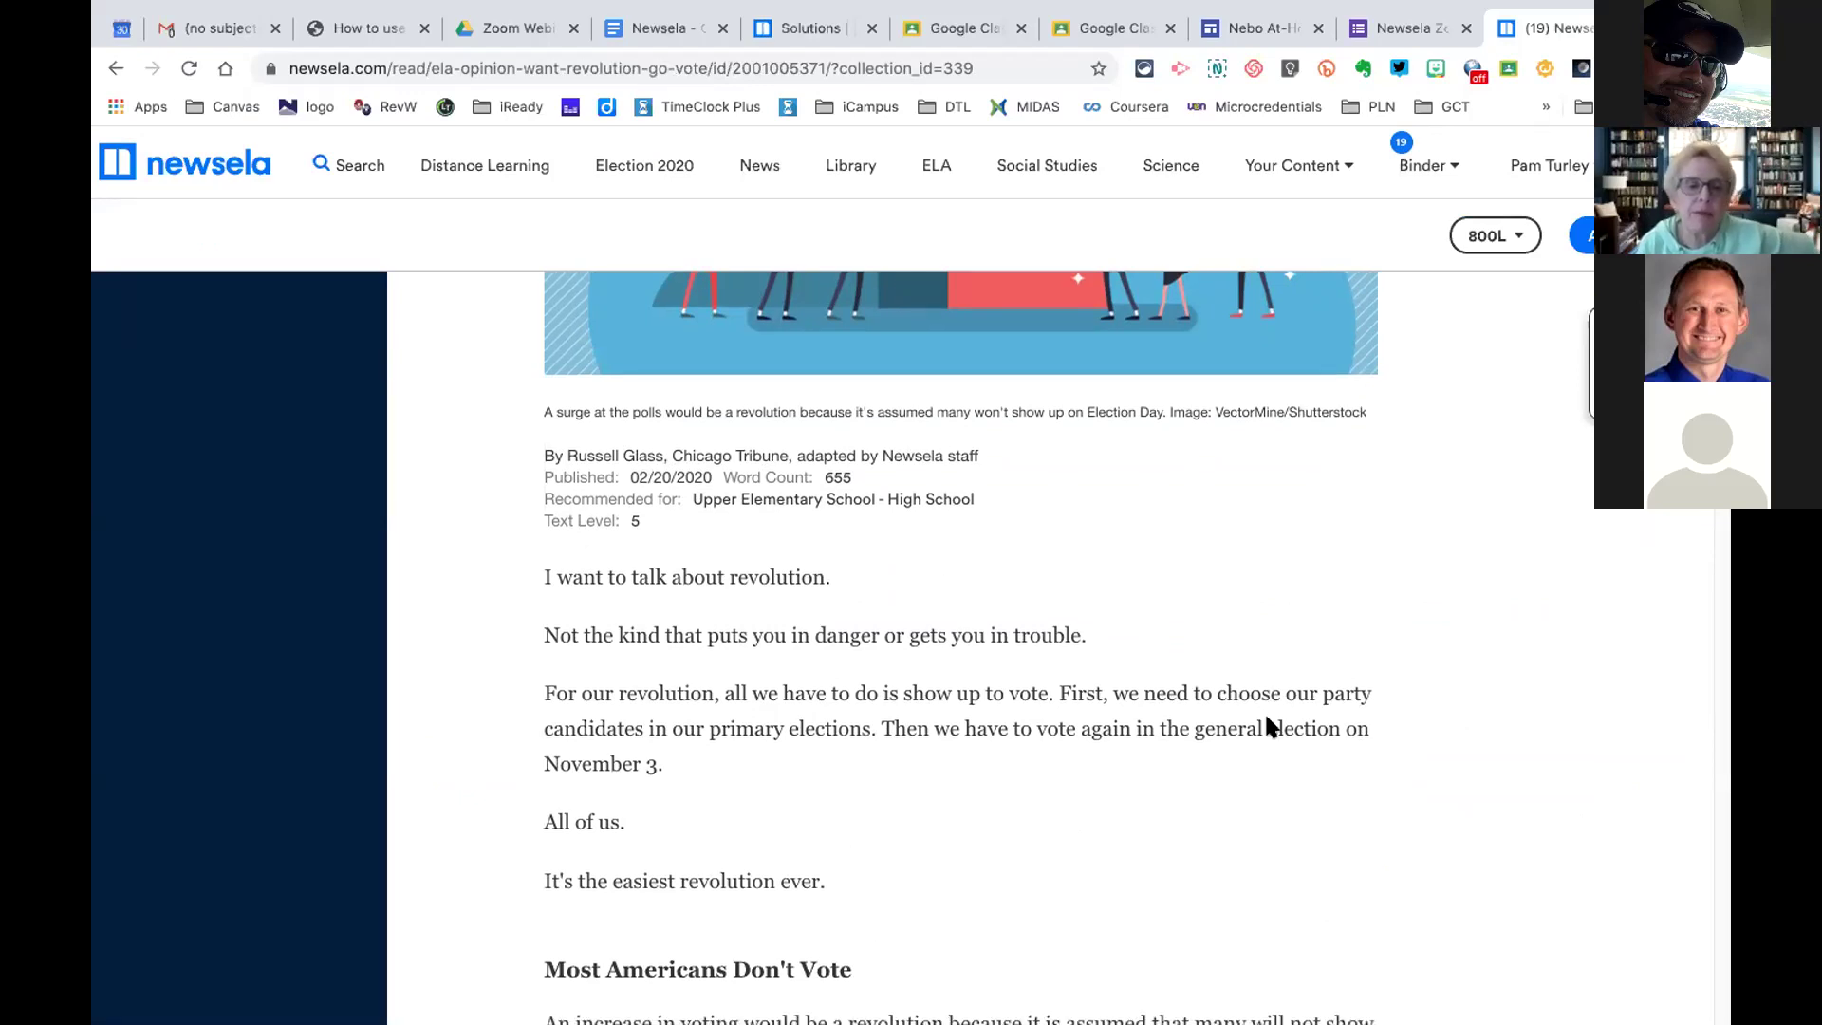
pyautogui.scroll(-10, 1269, 727)
pyautogui.scroll(5, 1264, 726)
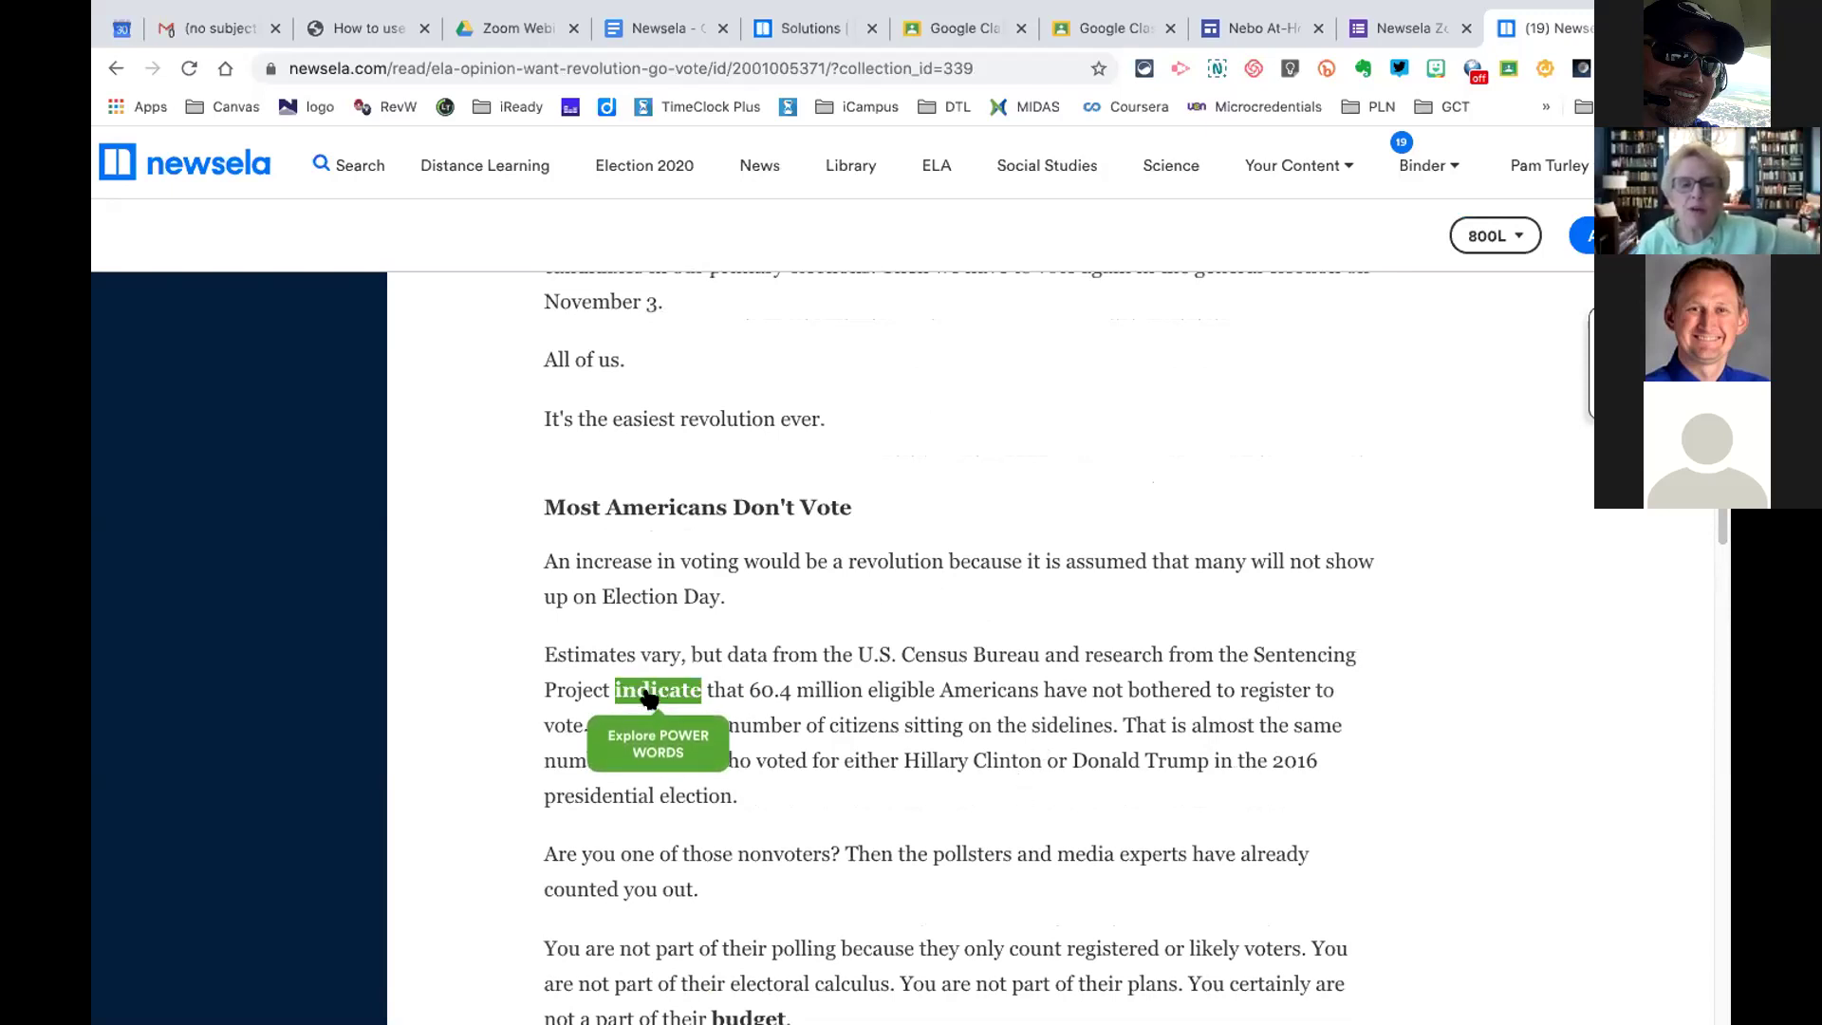
# View the definition of the power word "indicate" in the article, play its pronunciation, and close the definition
pyautogui.scroll(-3, 651, 699)
pyautogui.scroll(1, 642, 692)
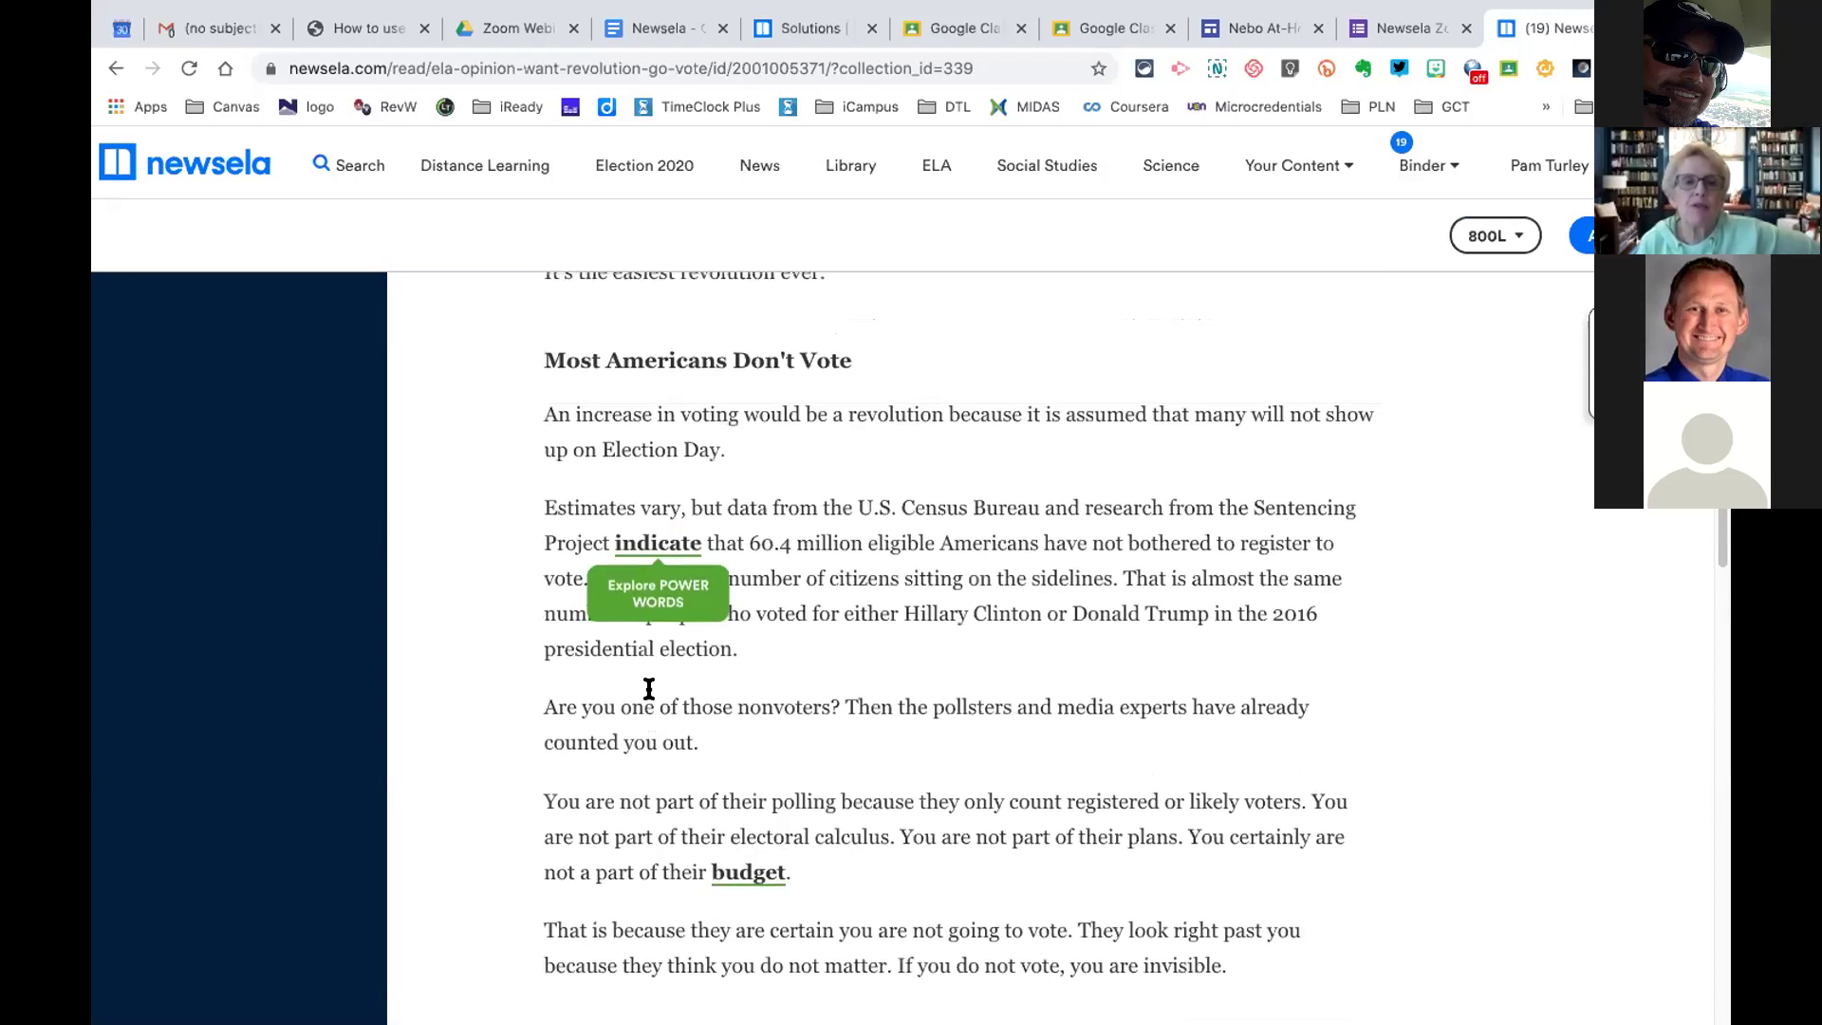
pyautogui.click(657, 608)
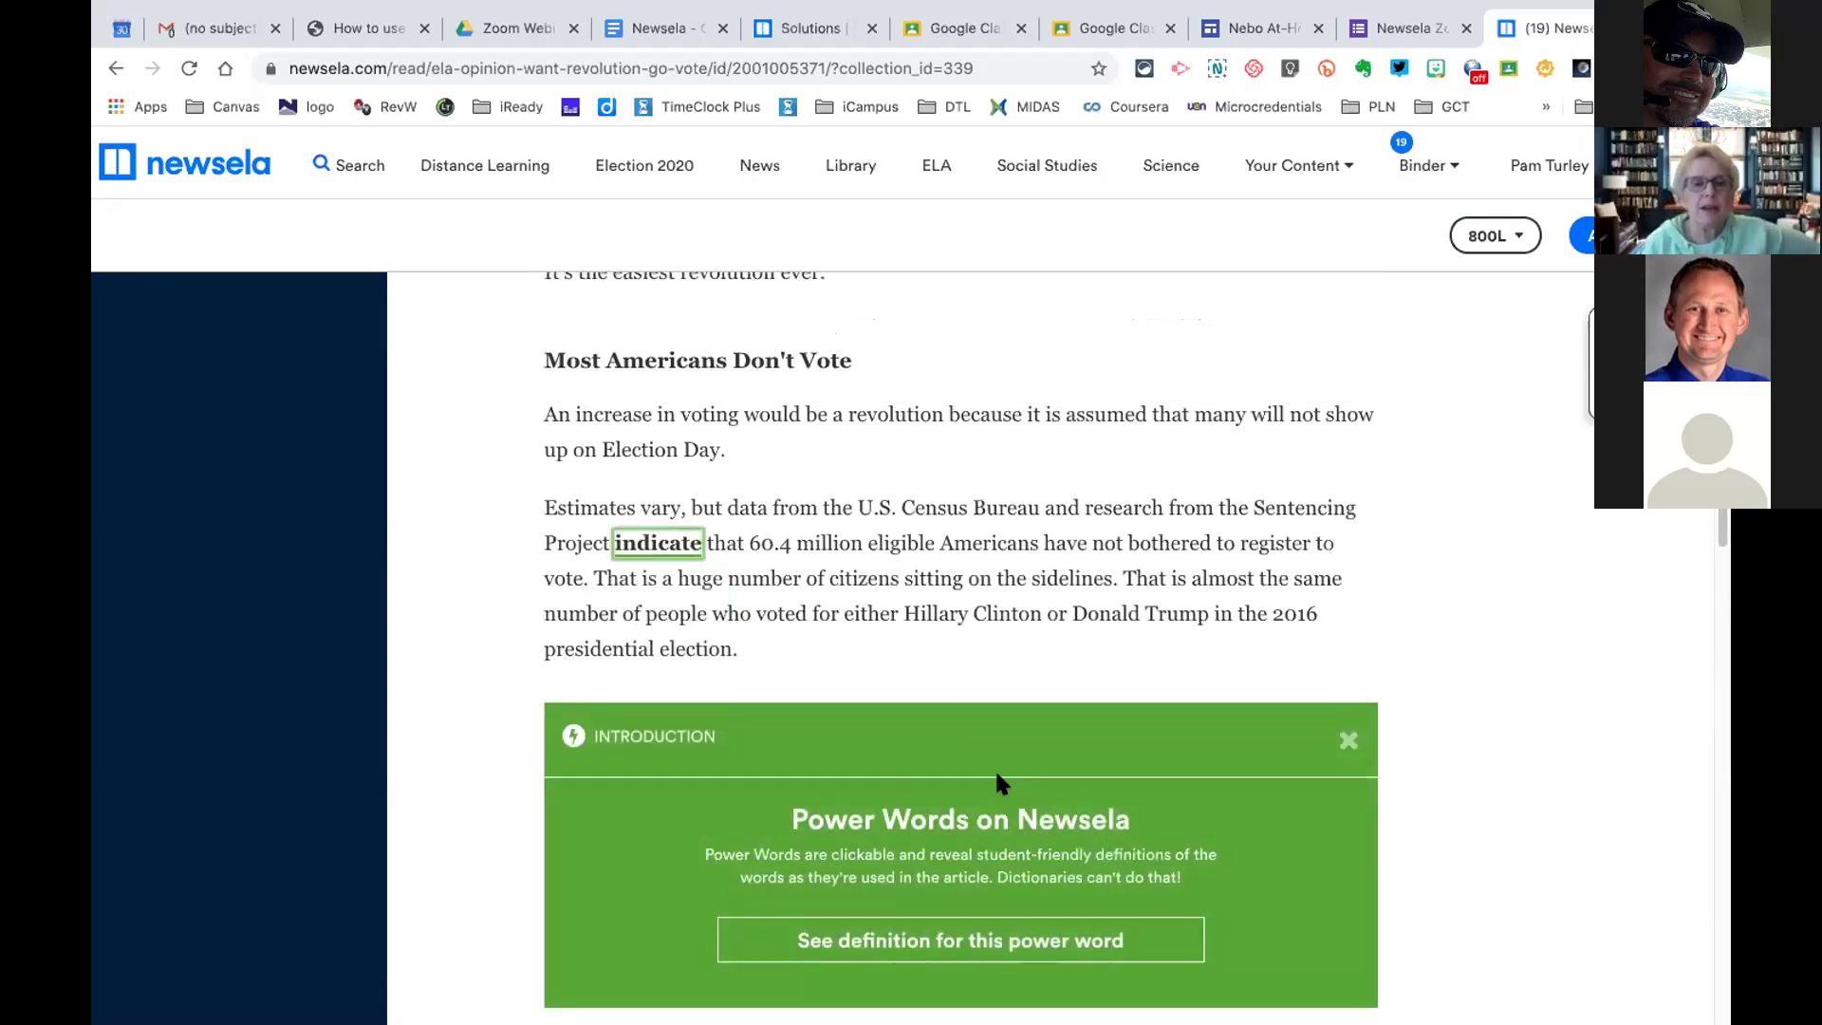
pyautogui.scroll(-3, 994, 780)
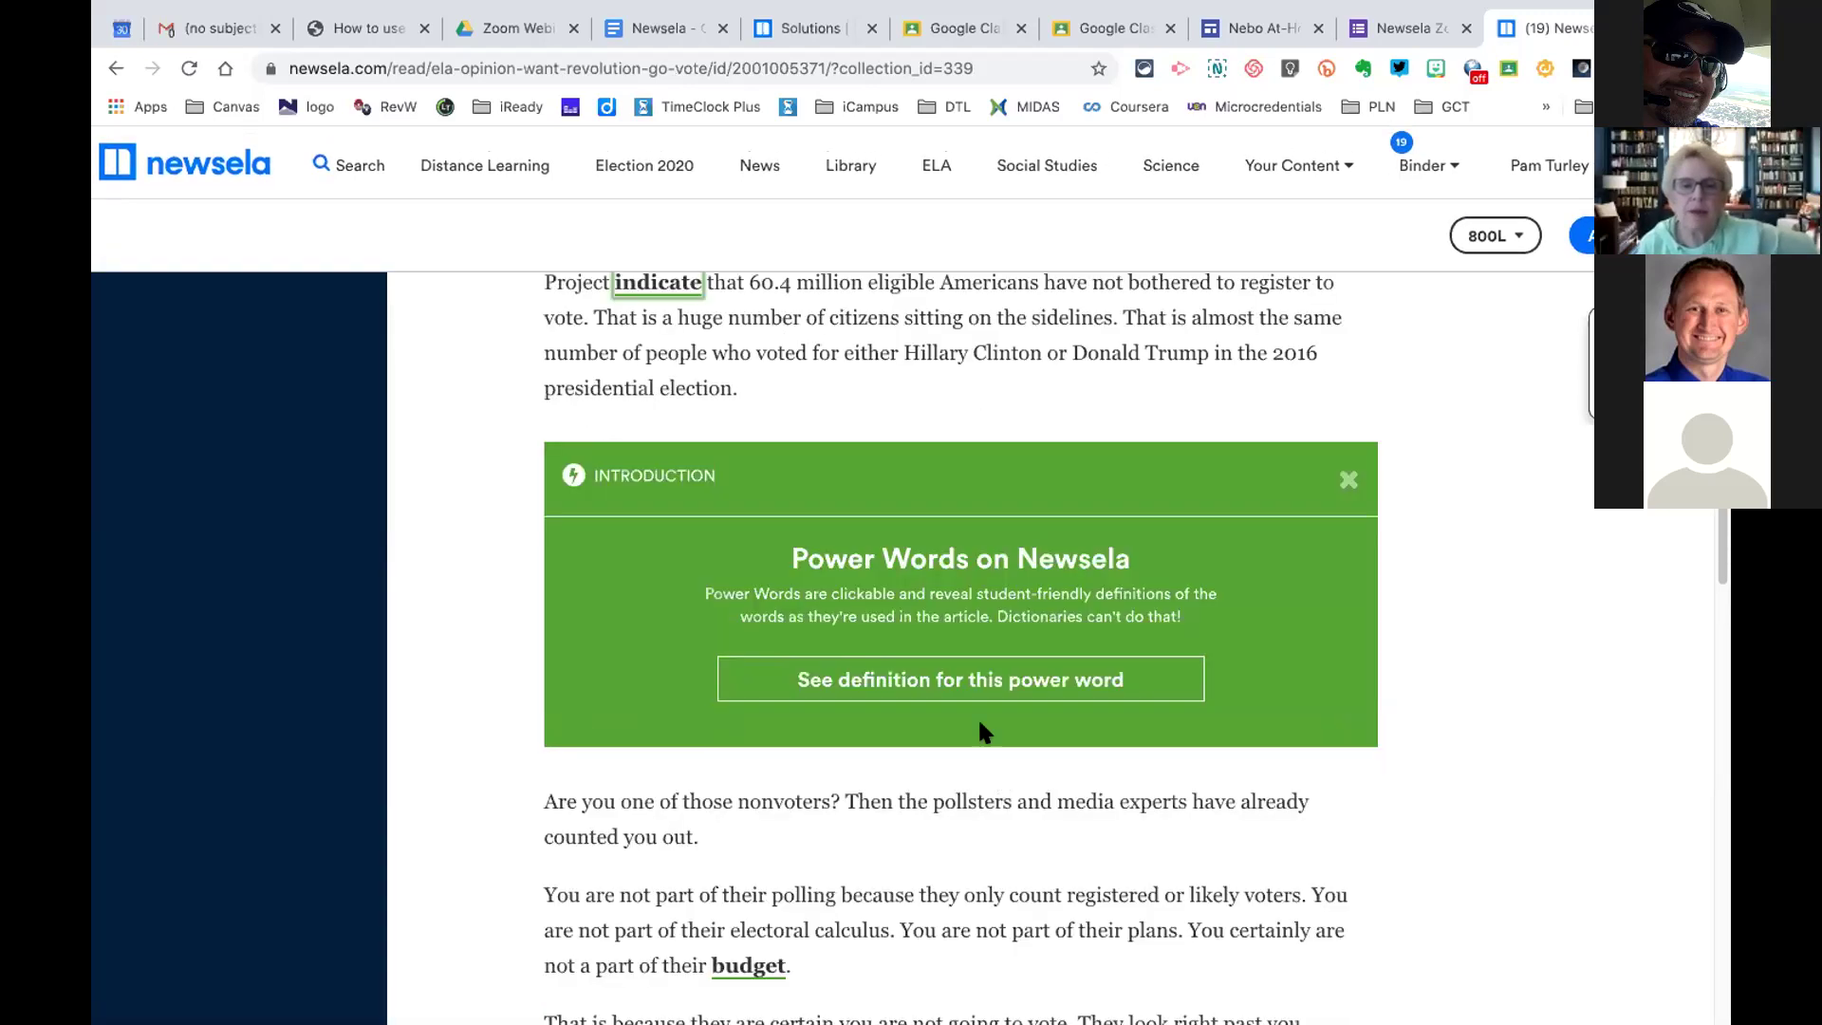
pyautogui.click(939, 677)
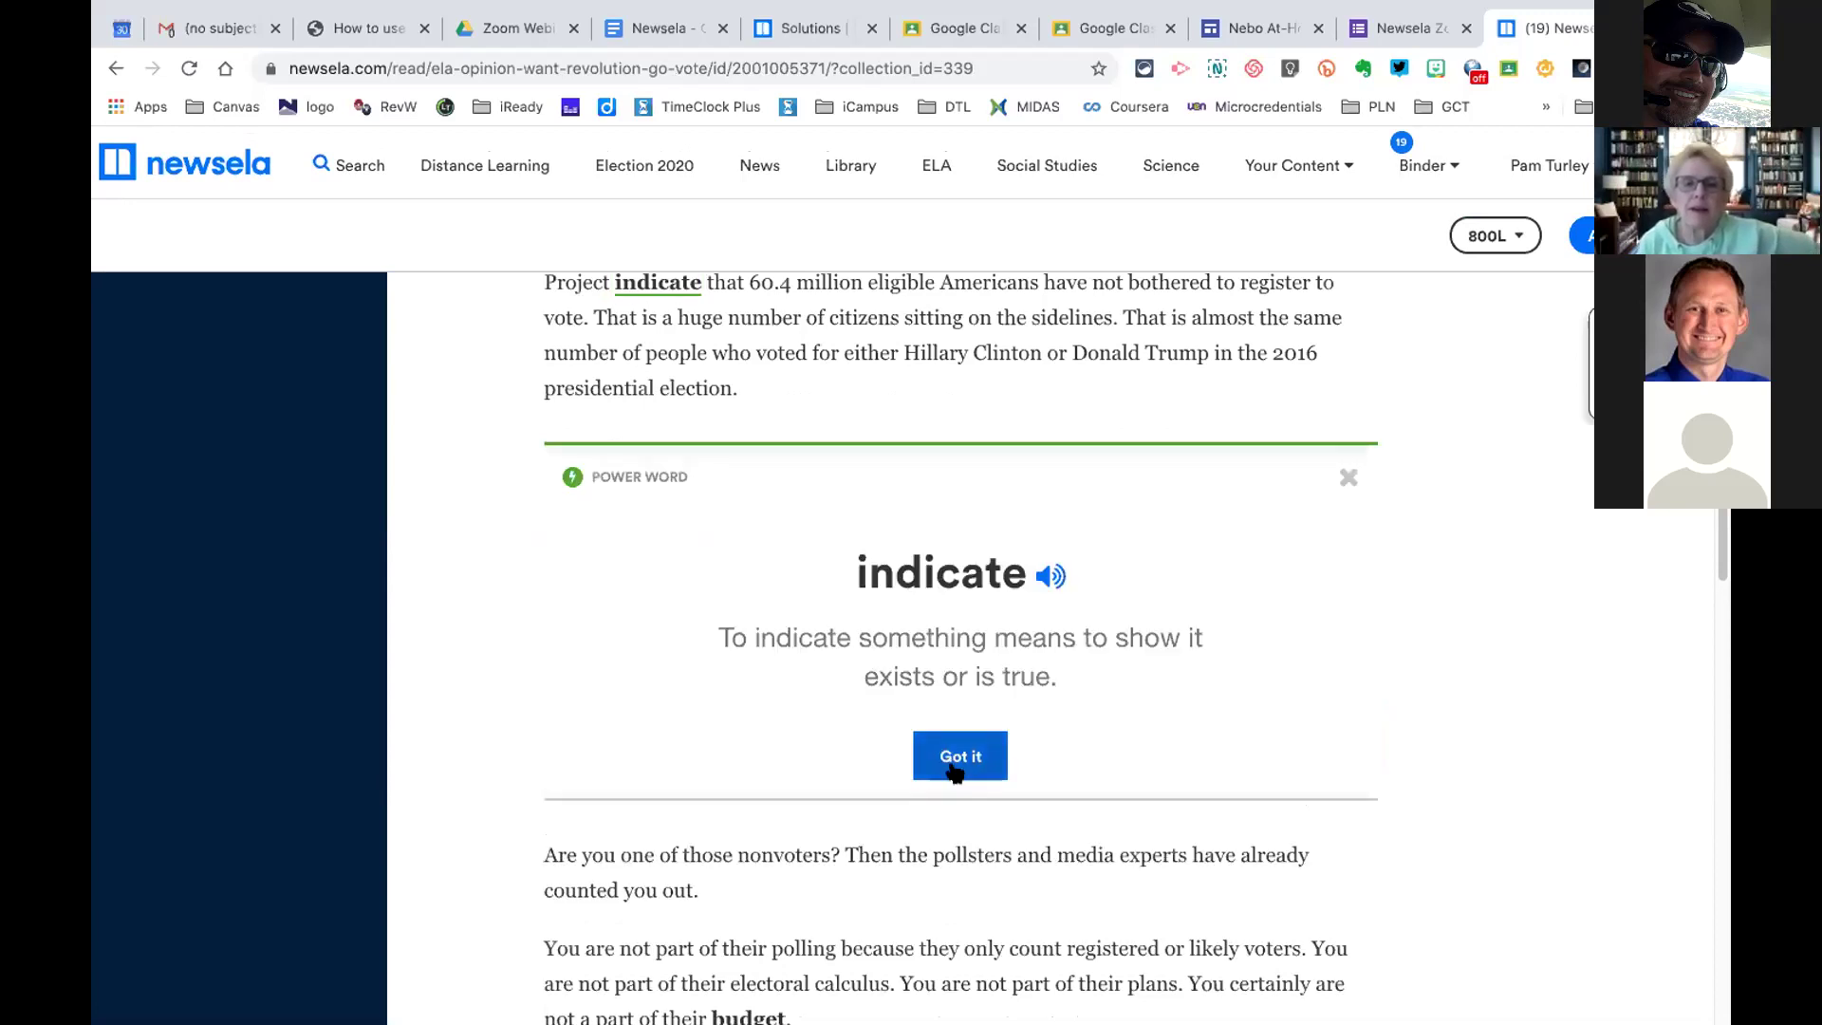
pyautogui.click(1050, 579)
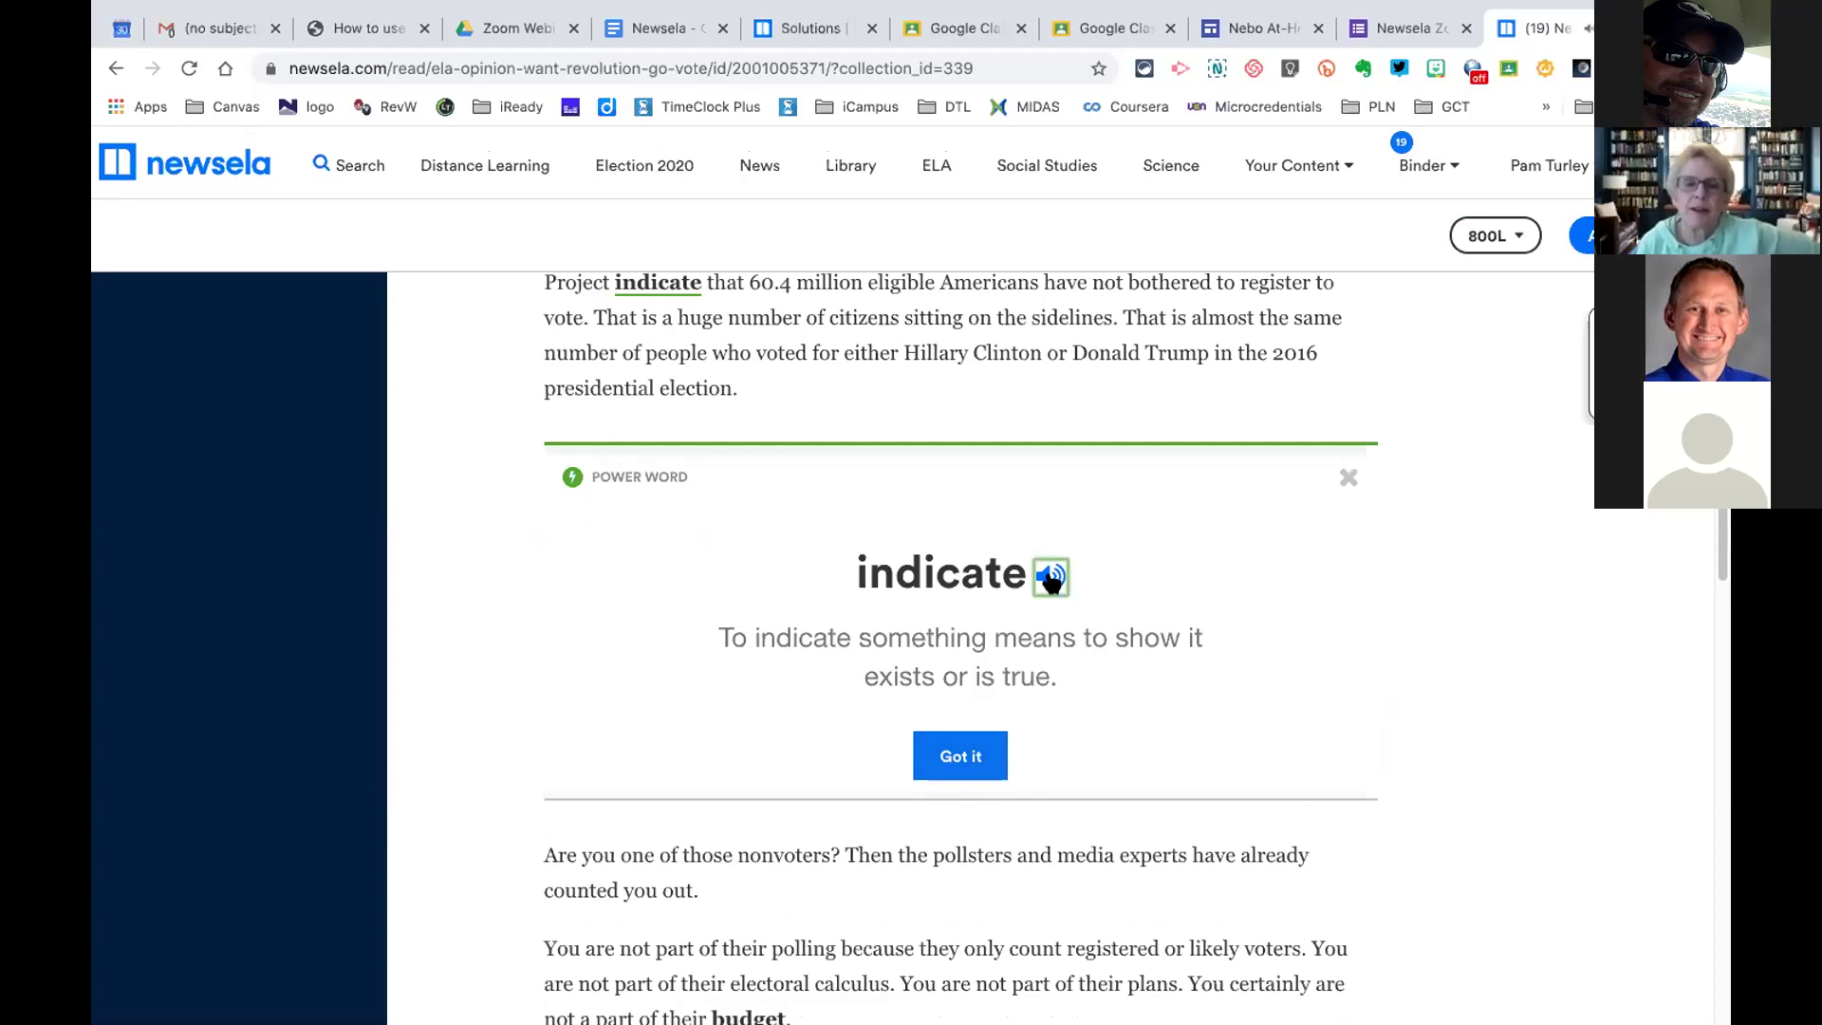
pyautogui.click(1349, 477)
# Return to the start of the article and open its activities
pyautogui.scroll(-6, 878, 707)
pyautogui.scroll(11, 878, 707)
pyautogui.scroll(10, 879, 713)
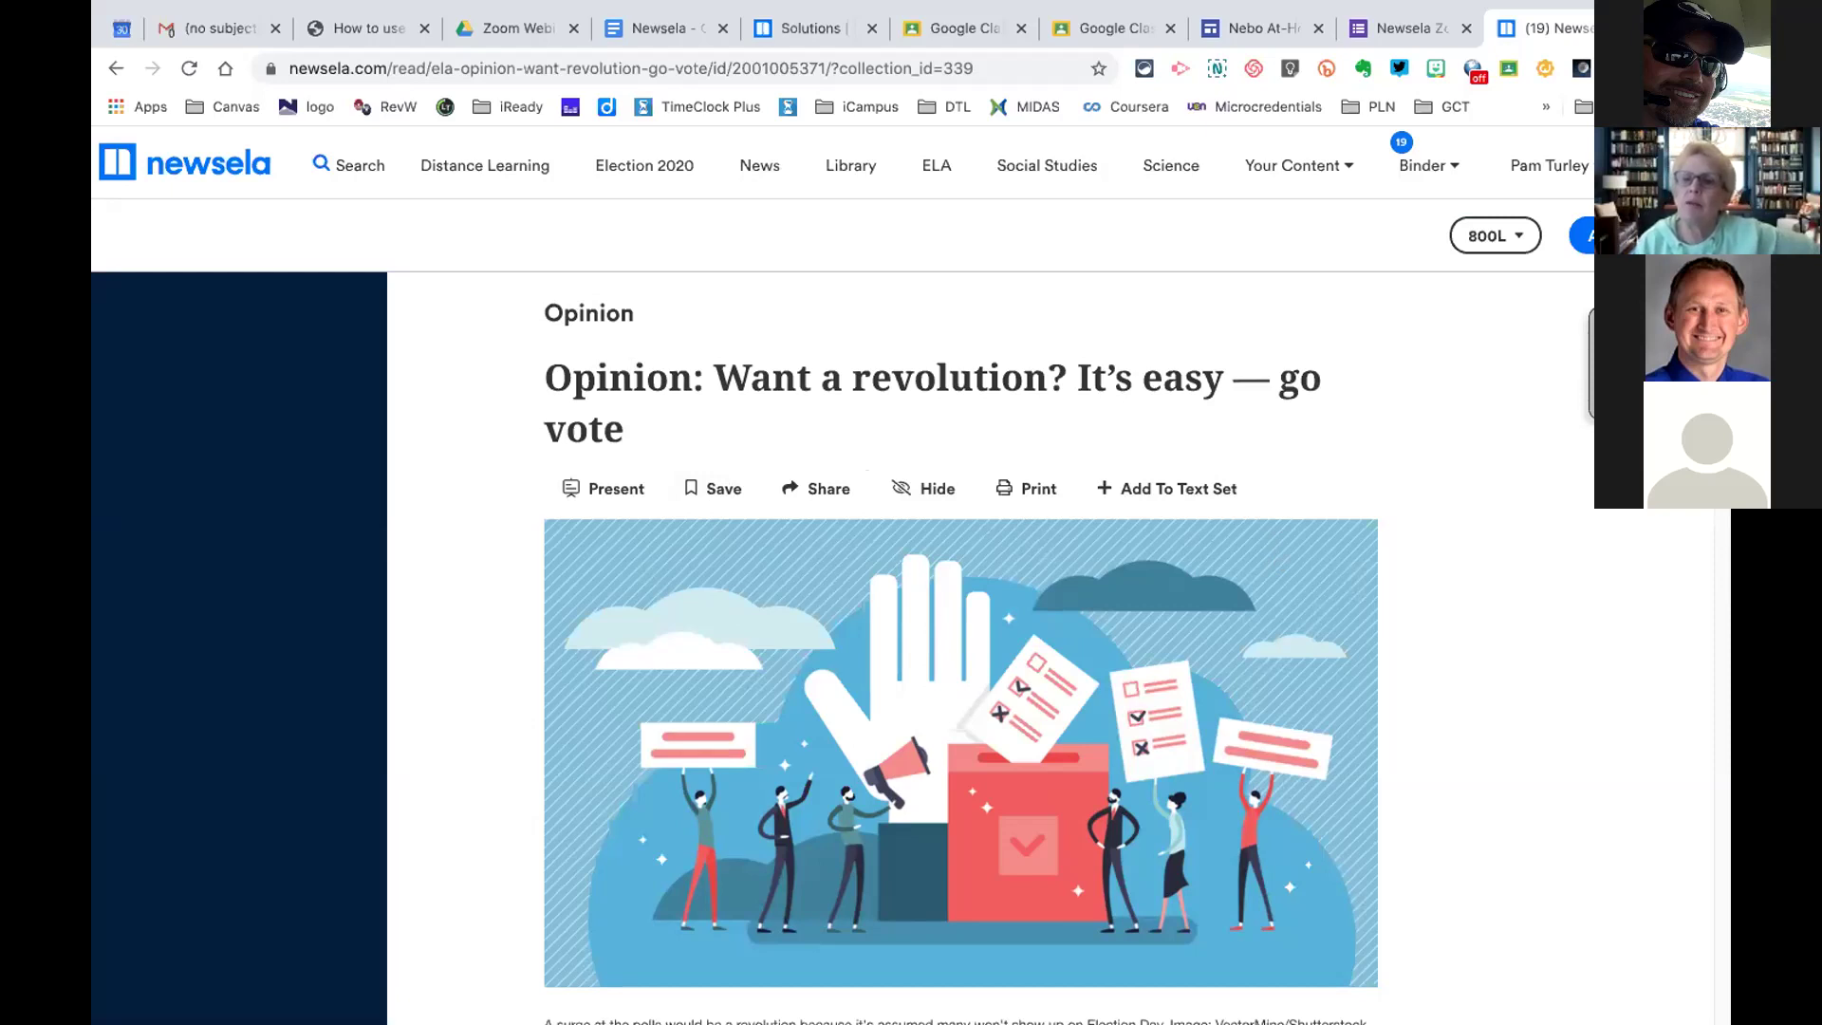
pyautogui.click(1591, 363)
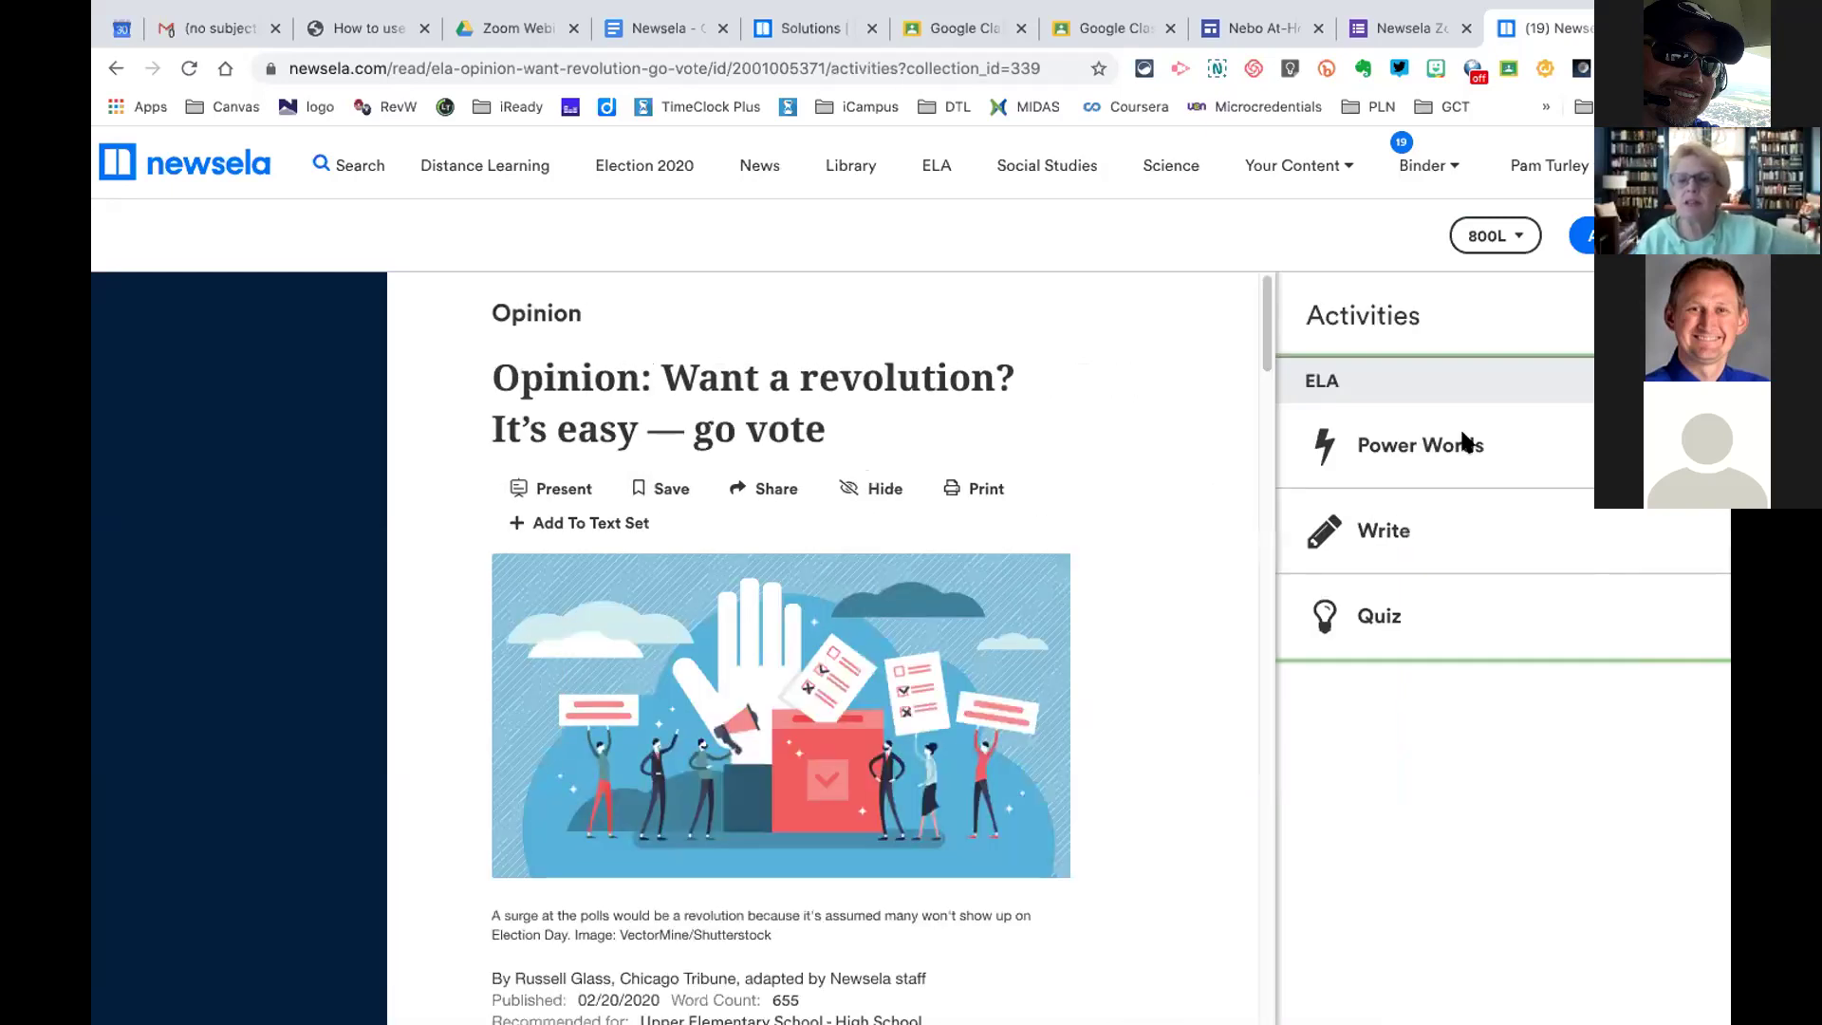
# Open the Power Words activity, examine its first question, and return to the activity list
pyautogui.rightClick(1406, 444)
pyautogui.press('Escape')
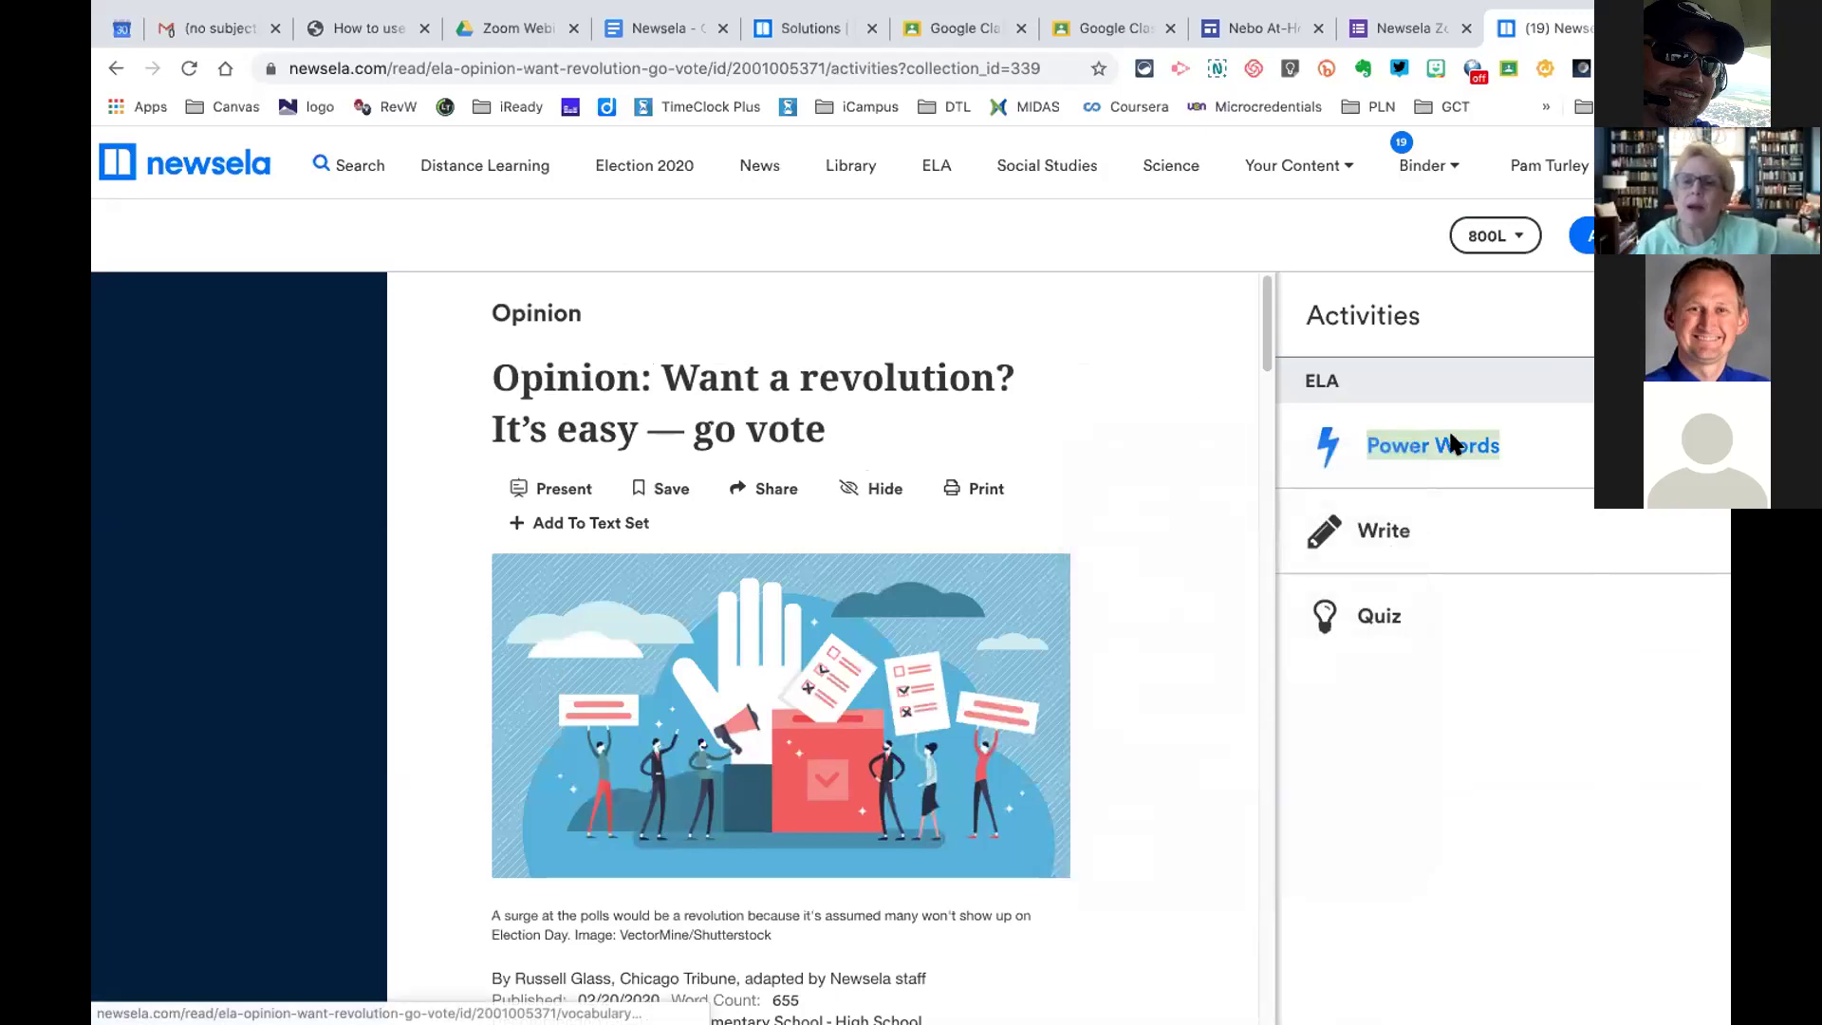
pyautogui.click(1478, 444)
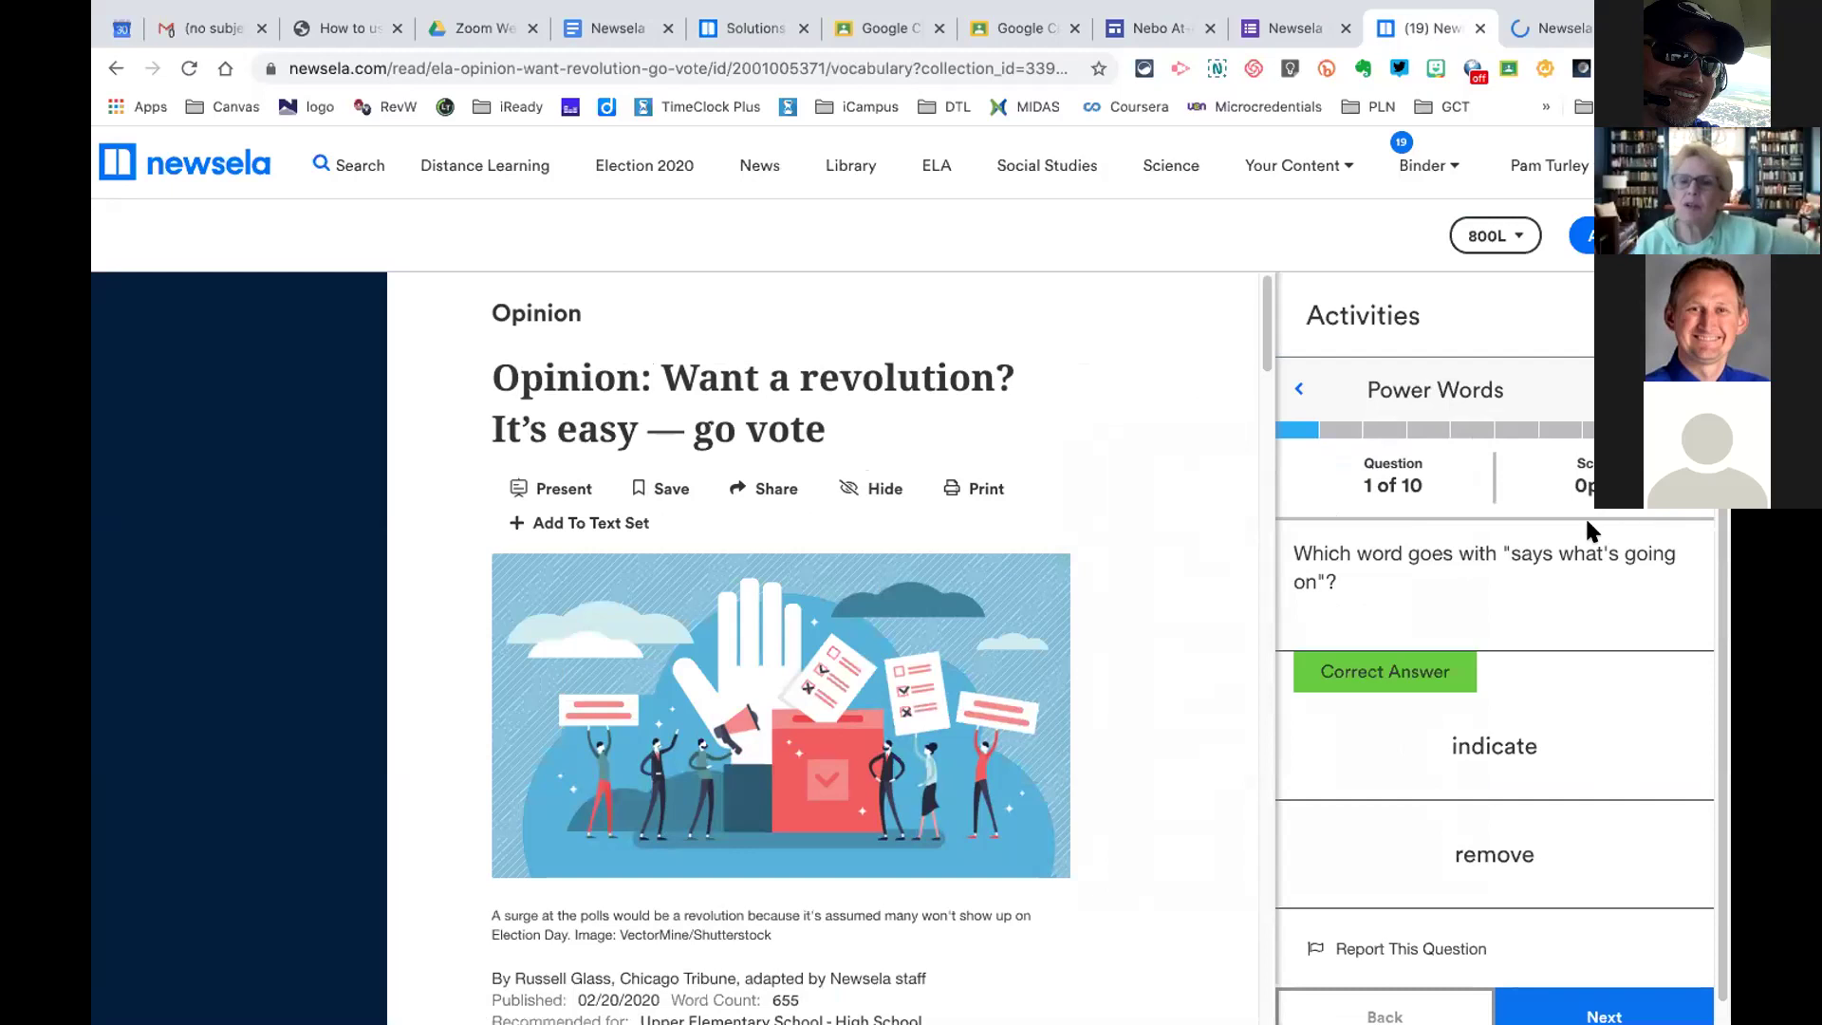
pyautogui.scroll(-1, 1476, 566)
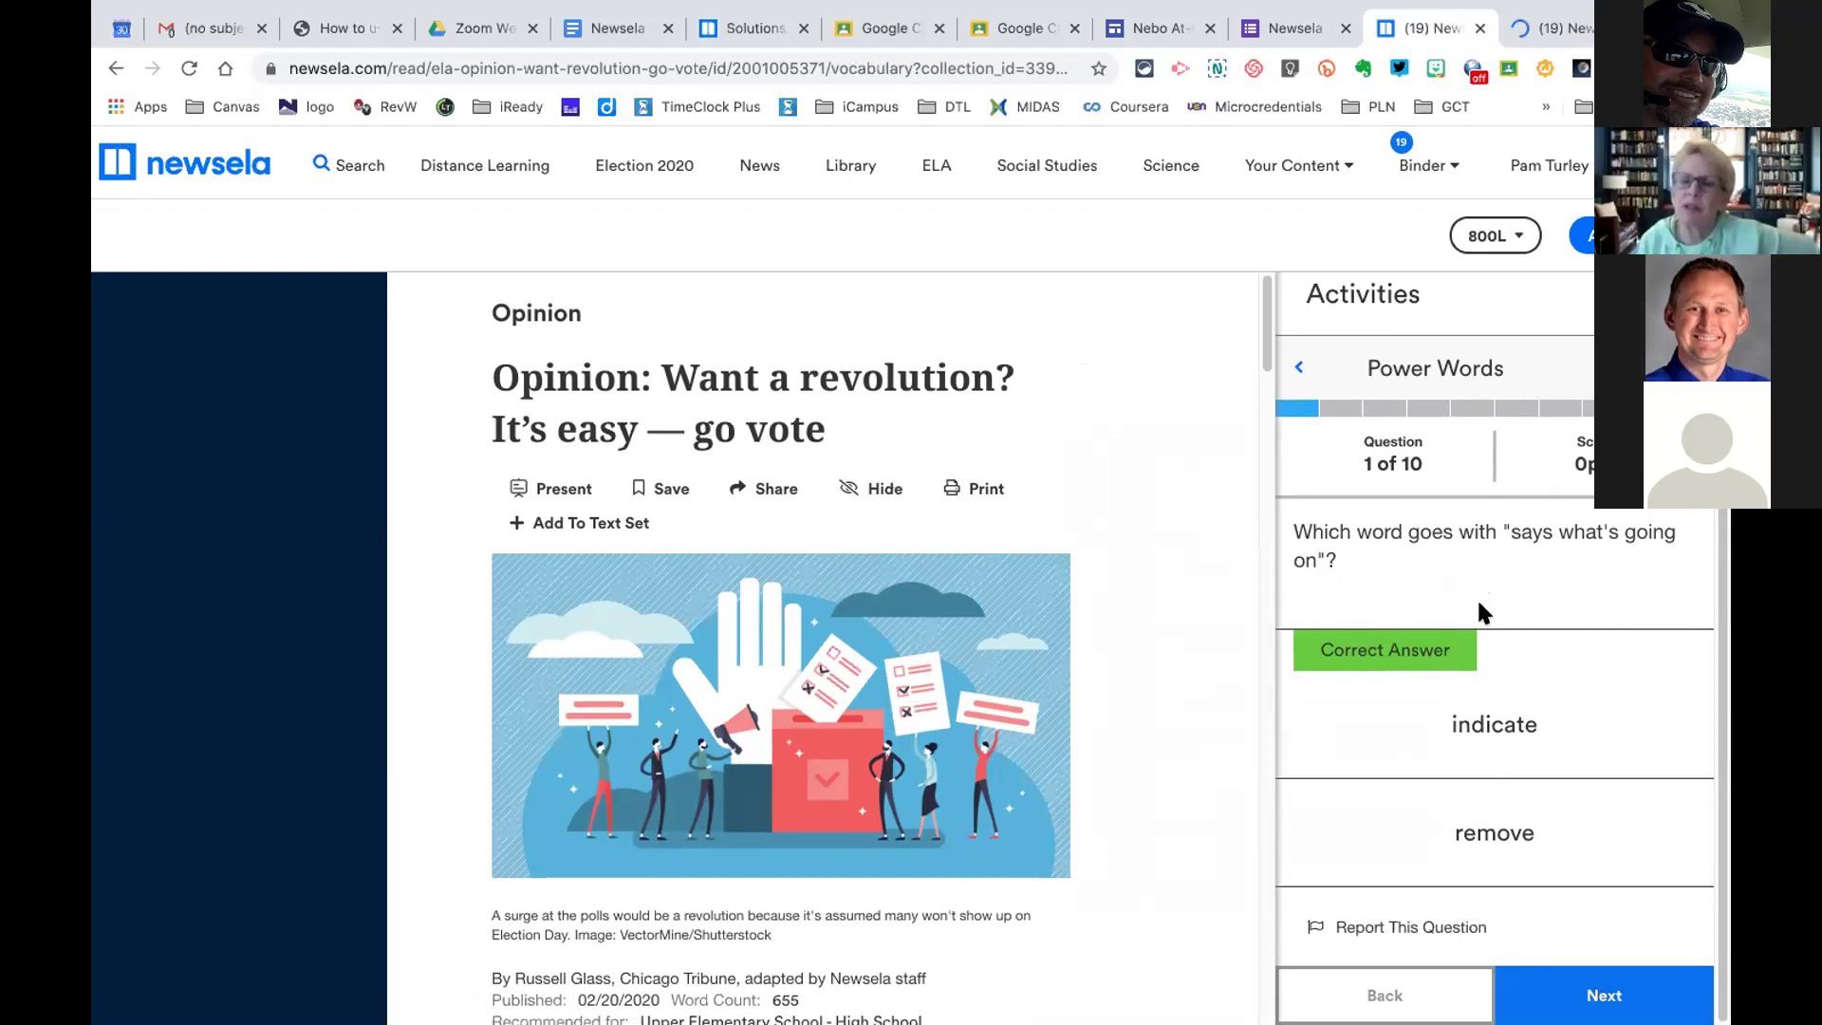
pyautogui.click(1299, 368)
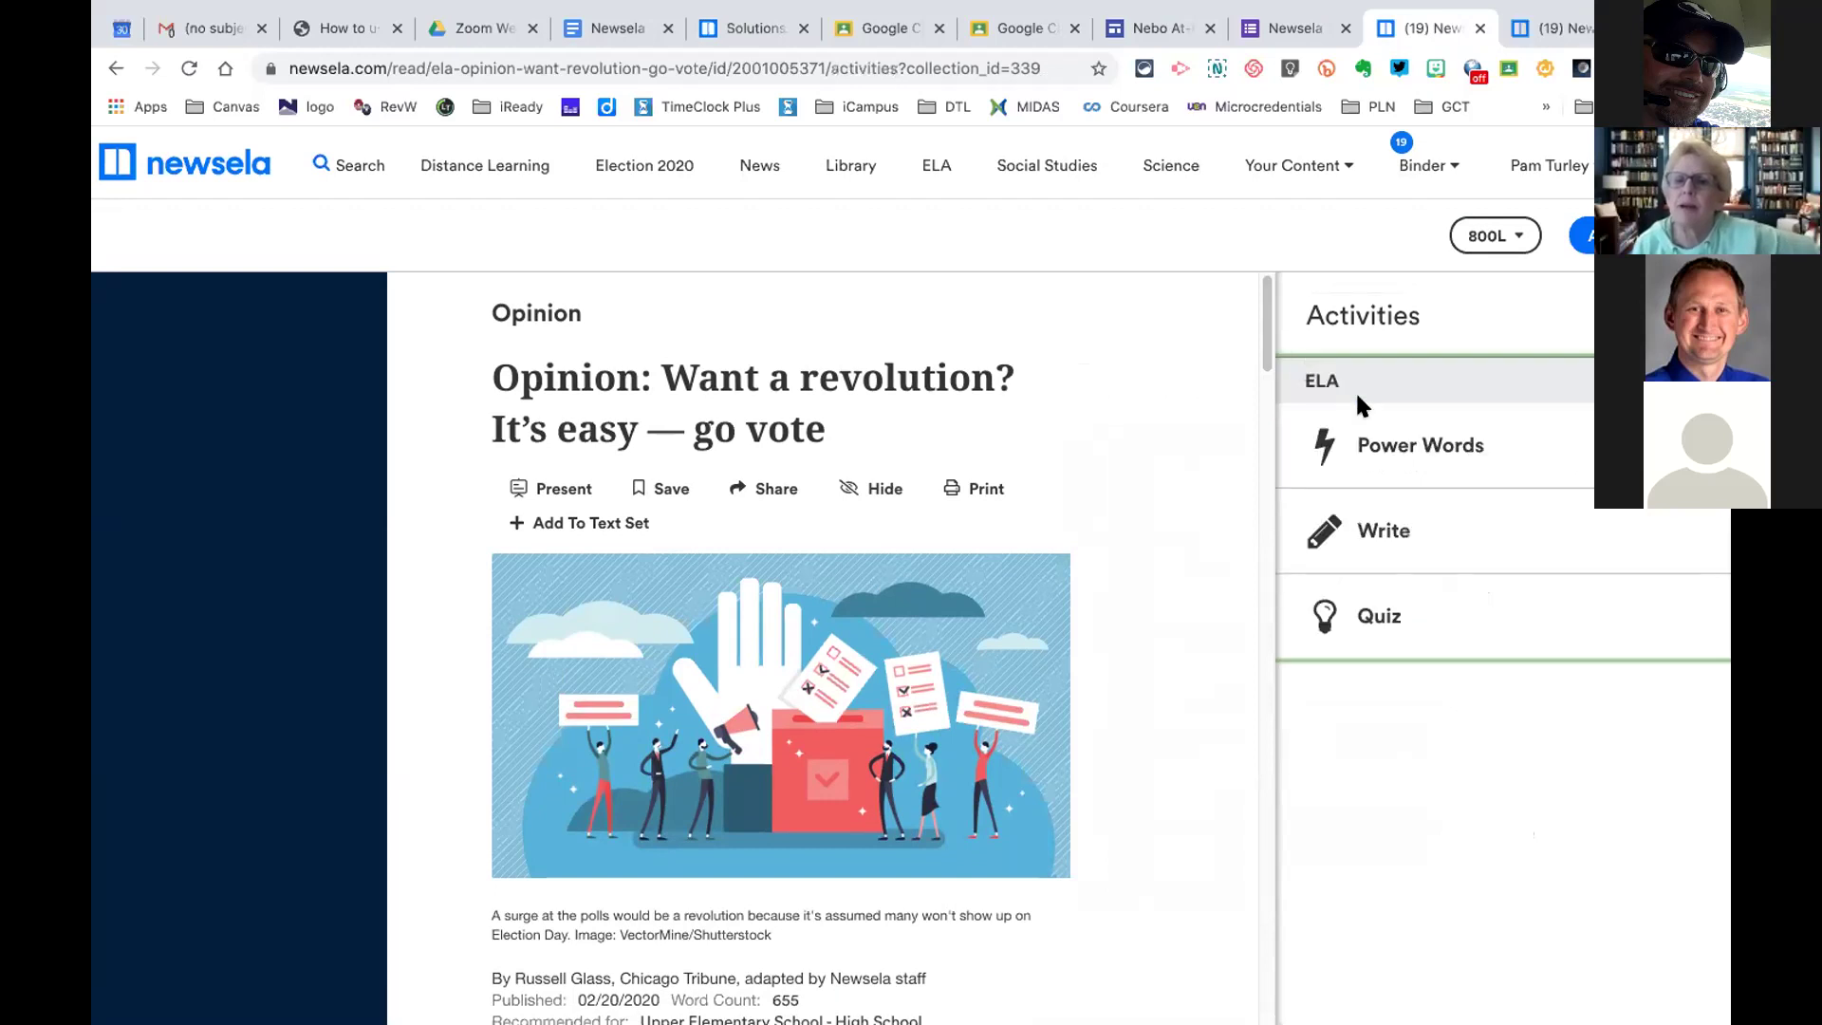
# Open the Write activity, view its prompt in editing mode, cancel the edit, and return to the activity list
pyautogui.click(1396, 532)
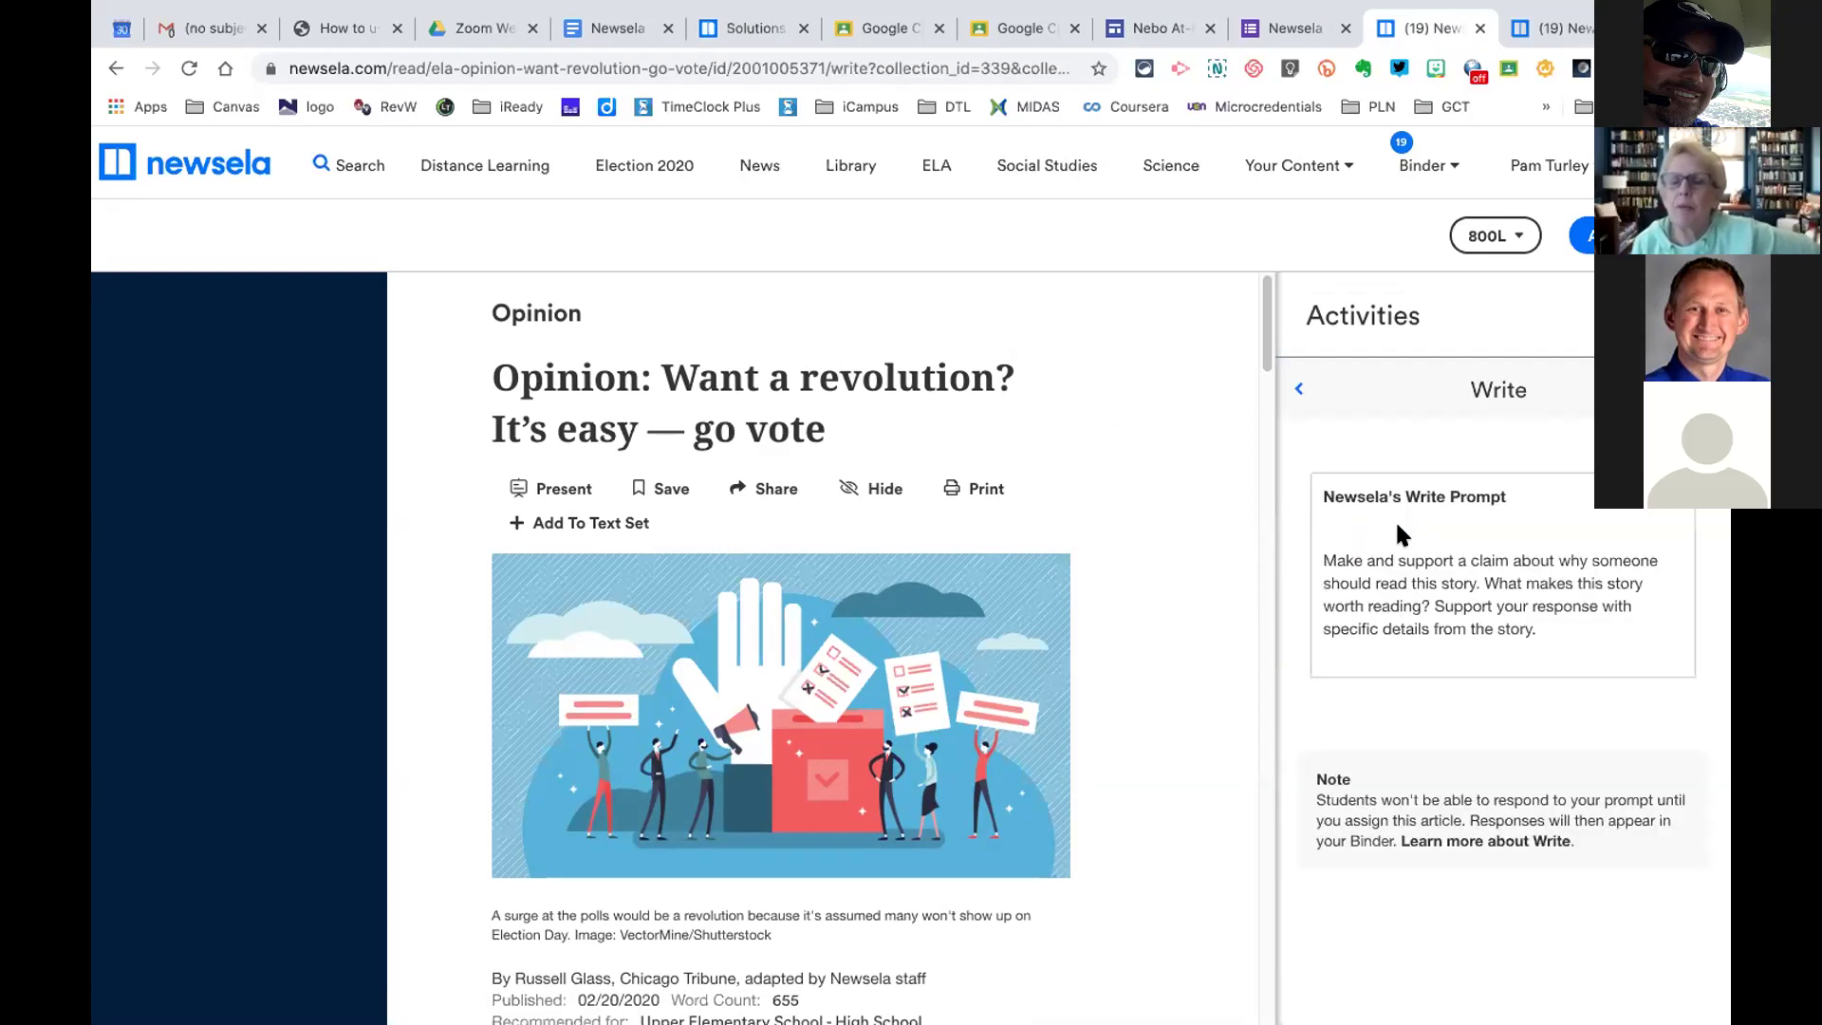
pyautogui.click(1653, 496)
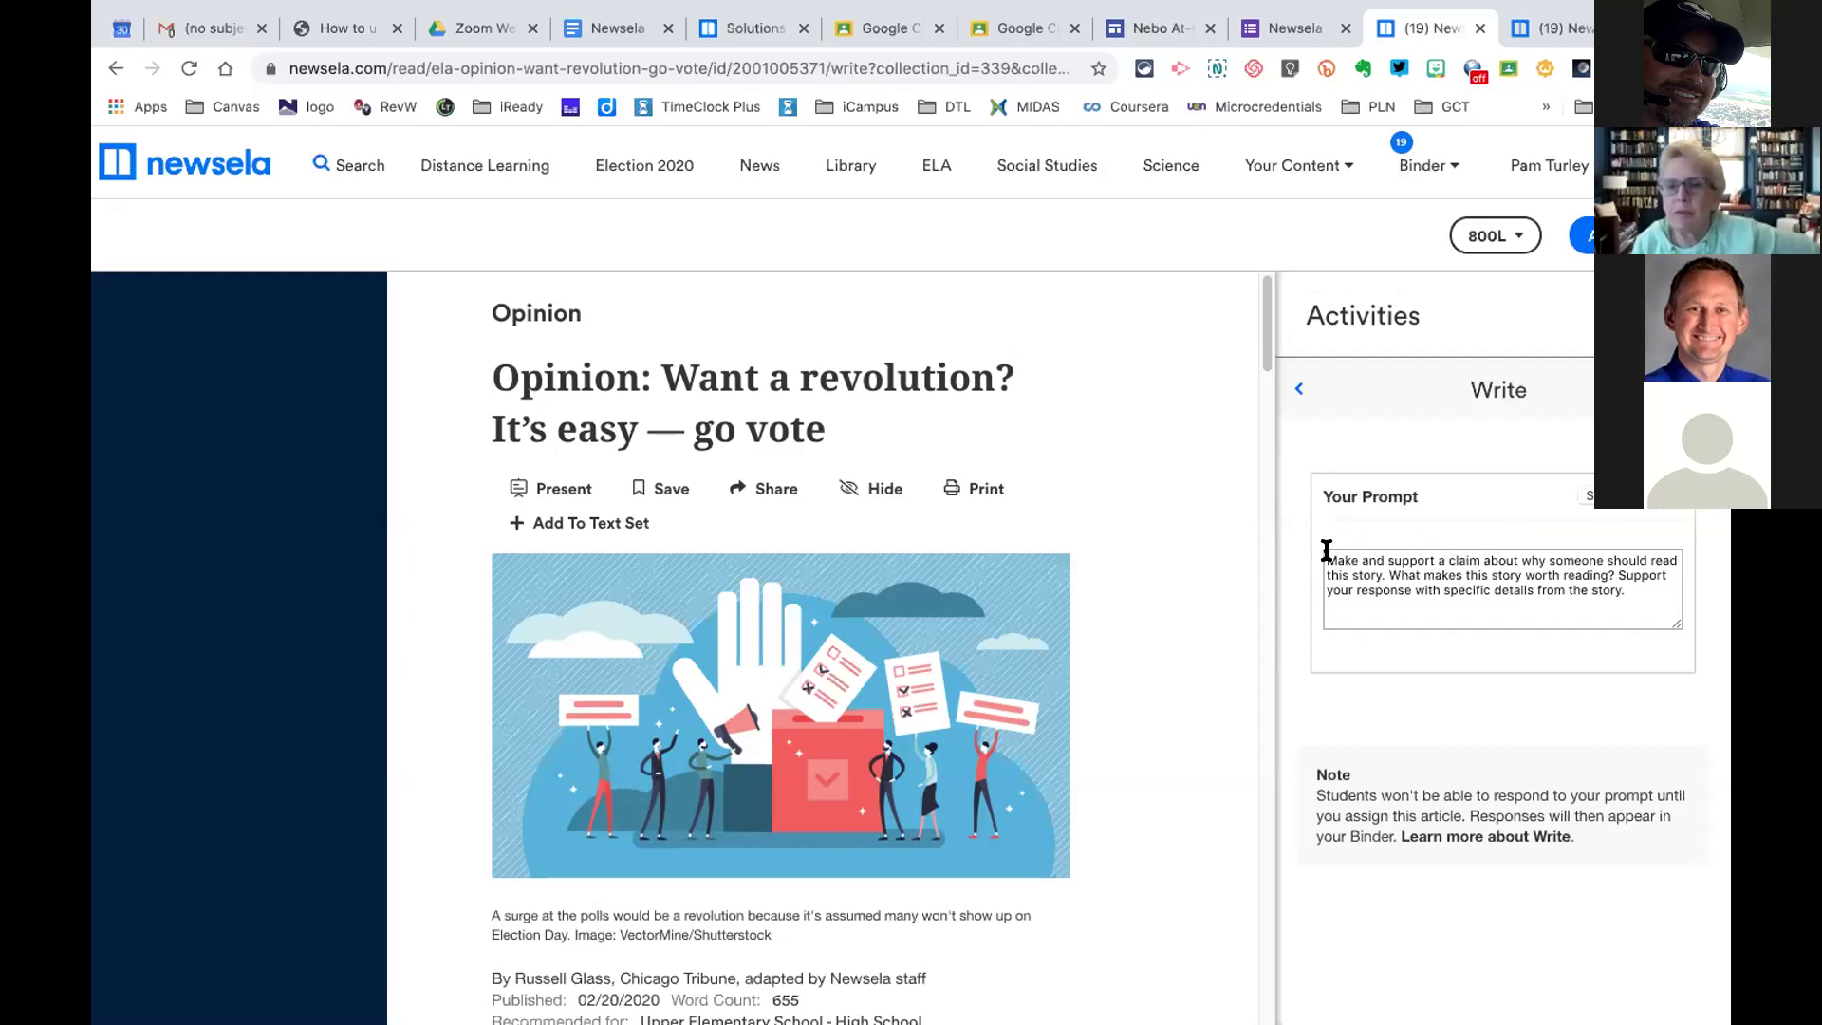
pyautogui.moveTo(1327, 552); pyautogui.dragTo(1647, 583)
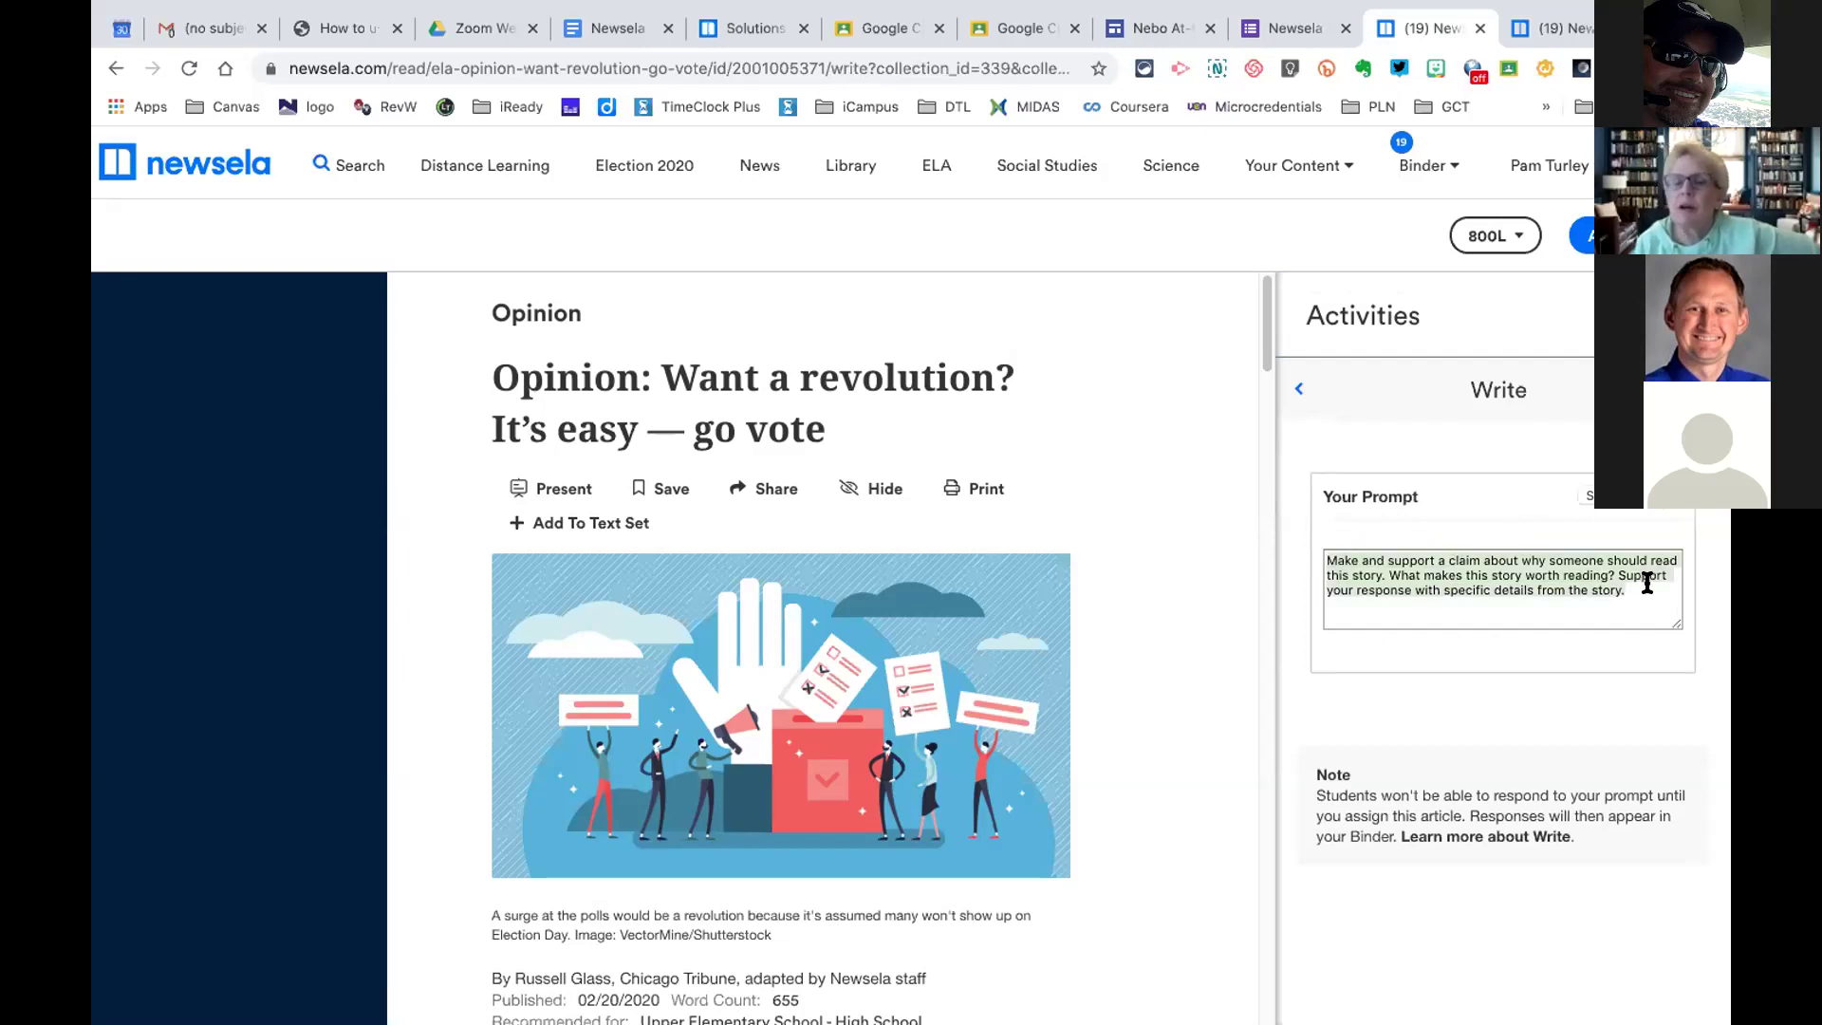
pyautogui.click(1612, 530)
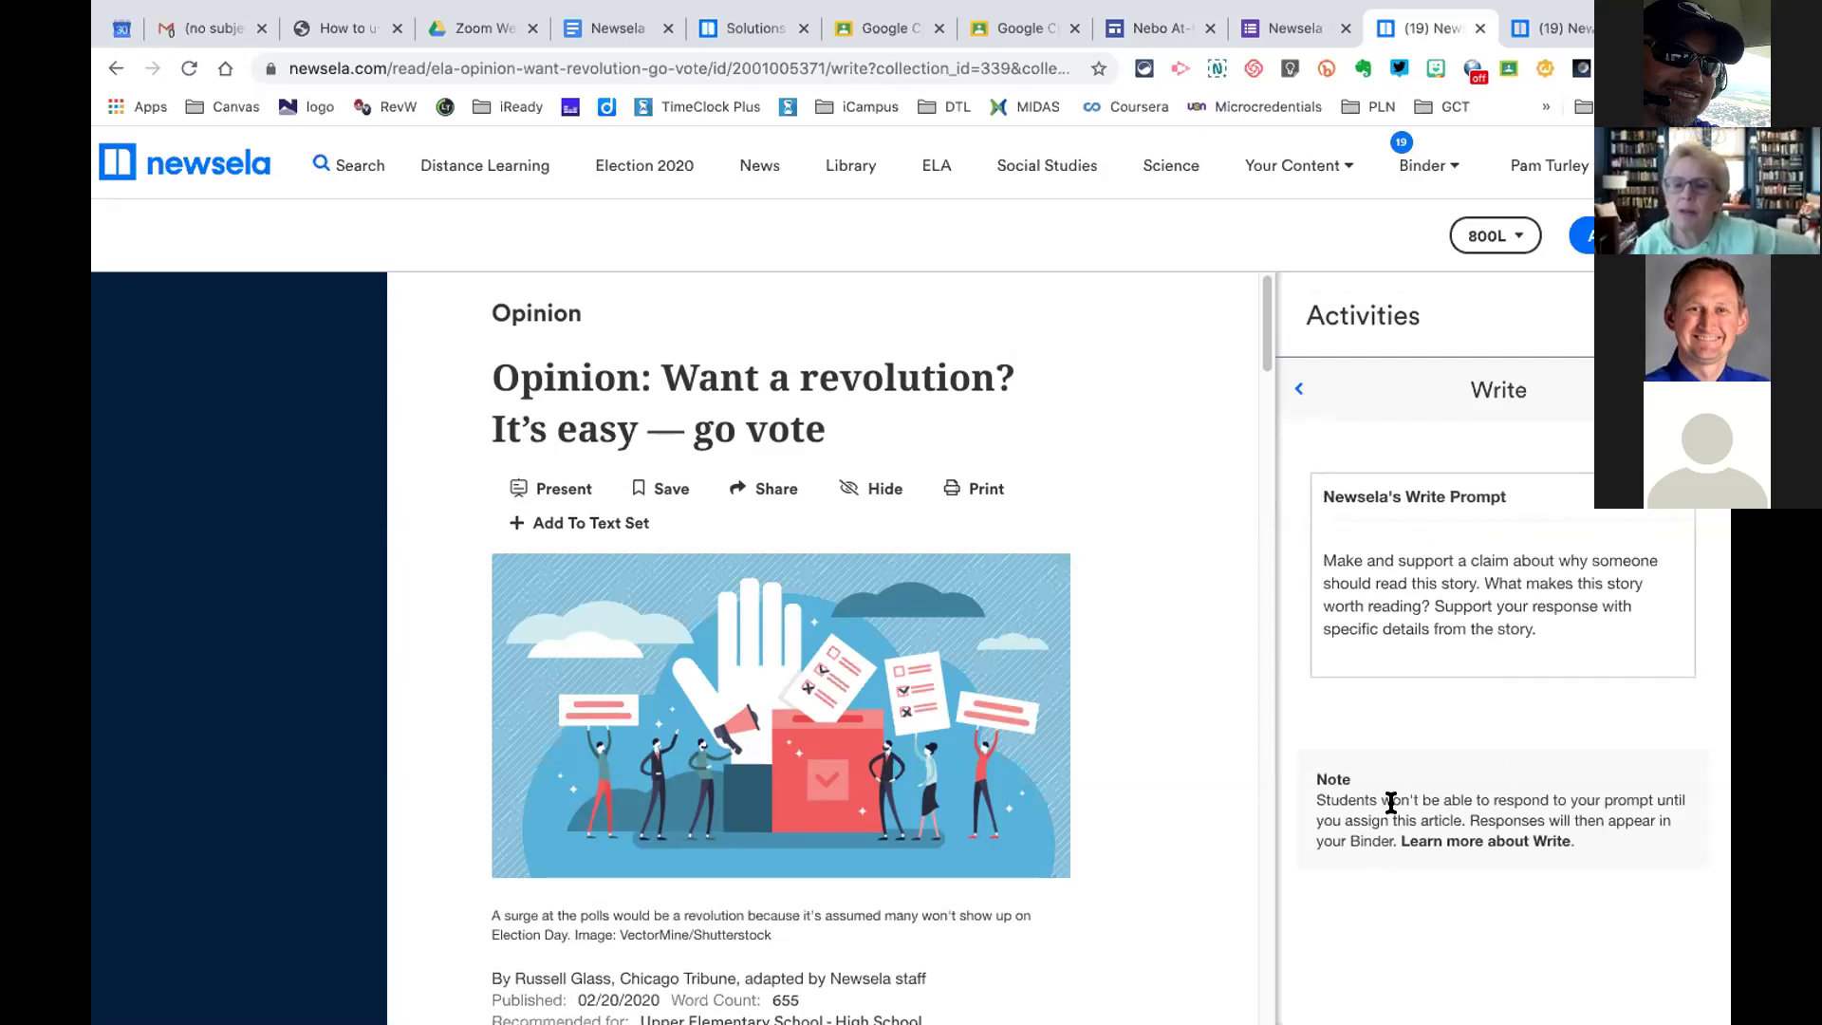
pyautogui.click(1296, 391)
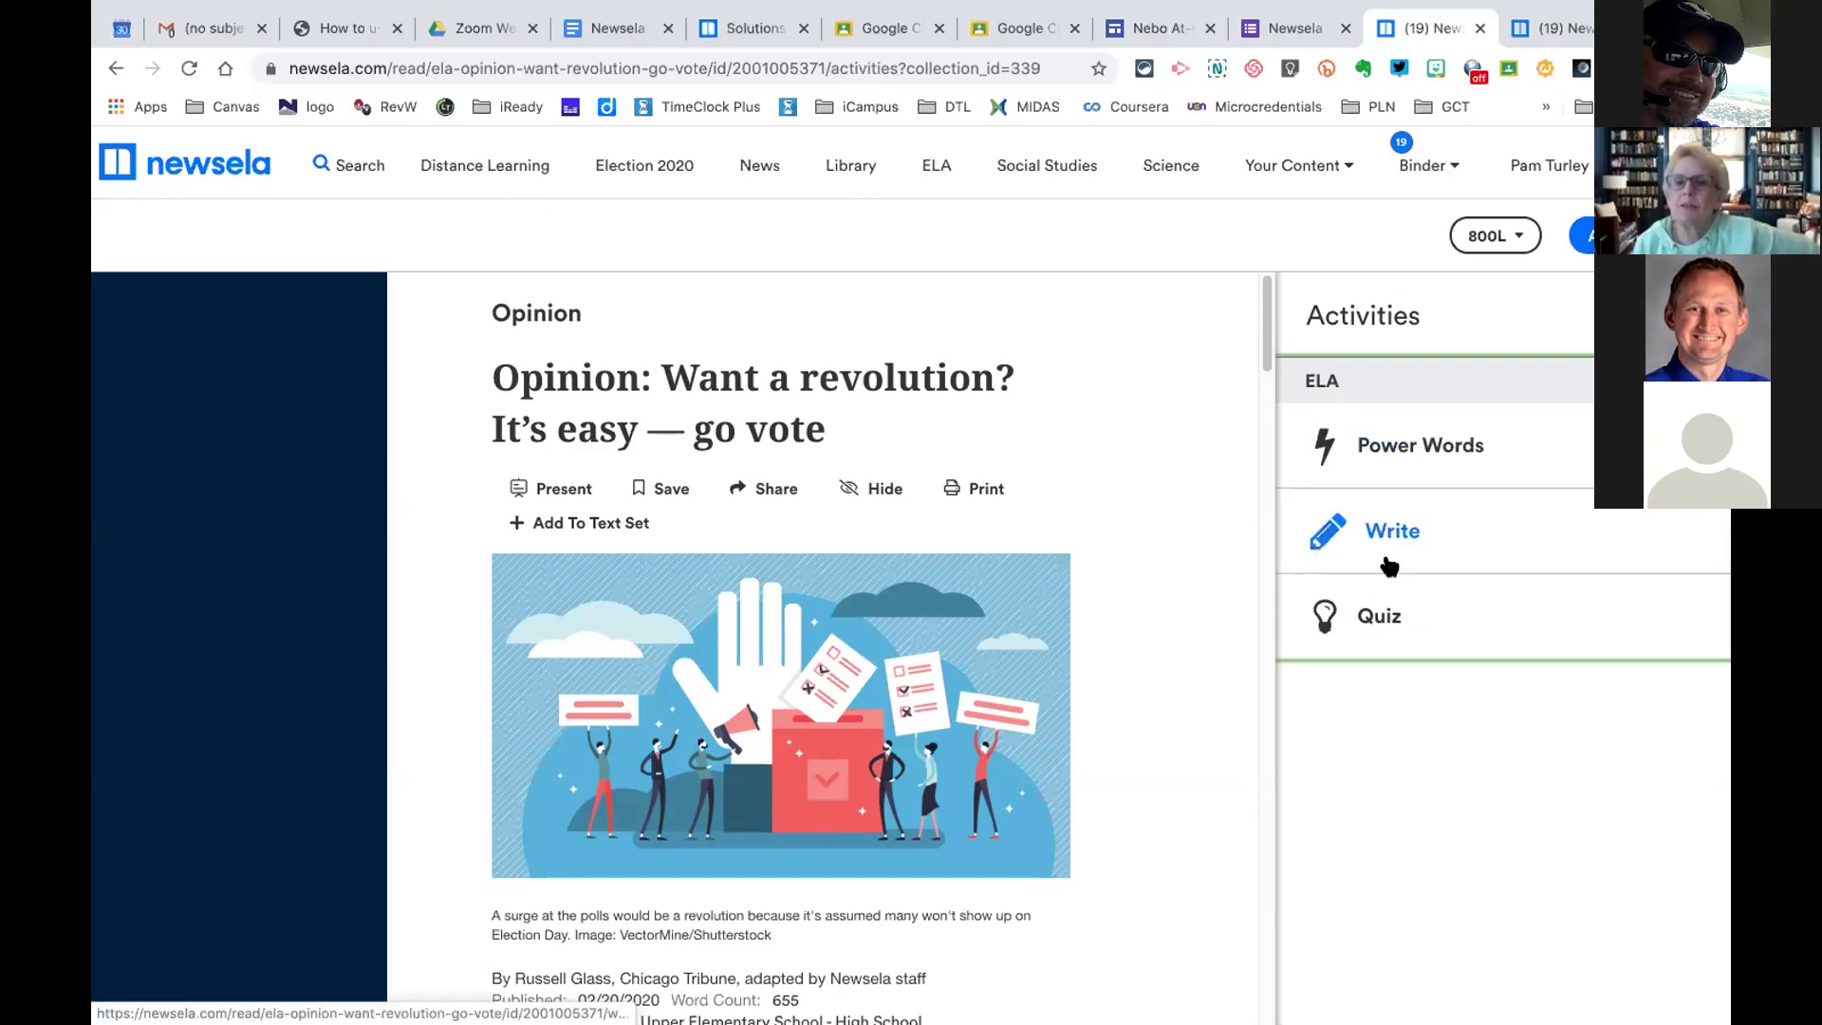
# Open the article's Quiz activity and examine the first question with its answer choices
pyautogui.click(1392, 622)
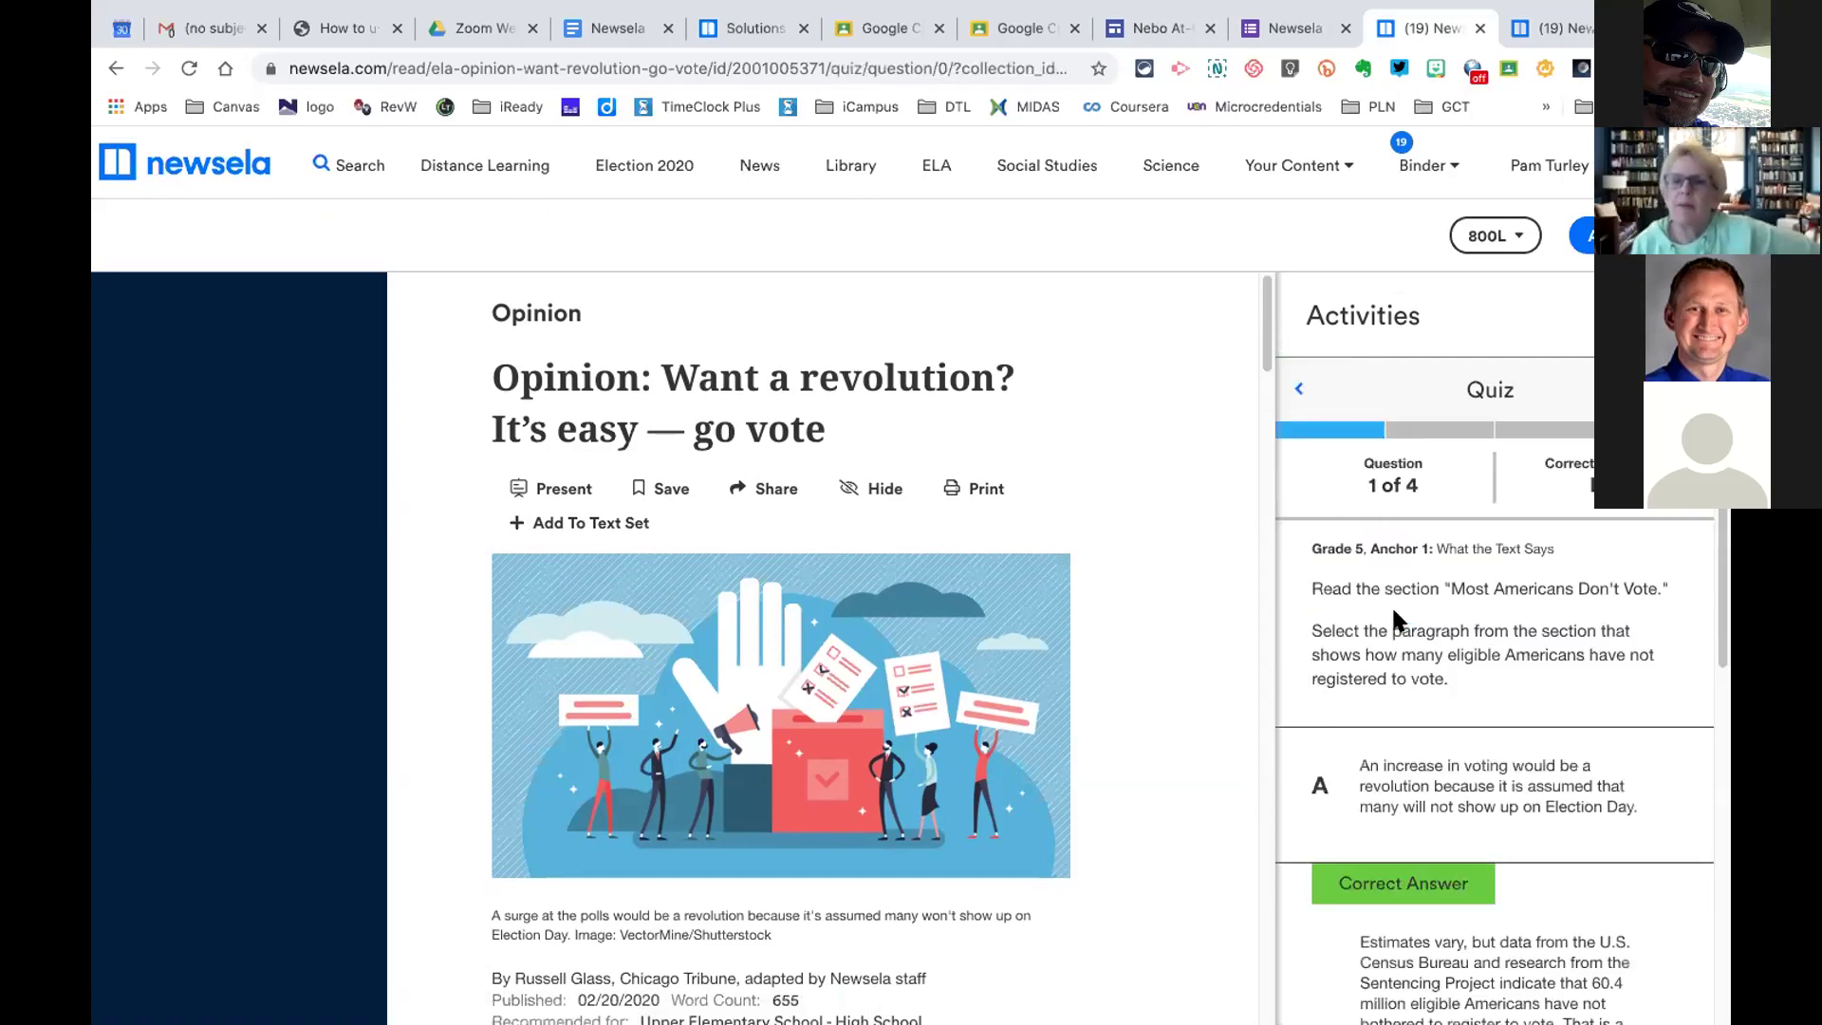
pyautogui.scroll(-4, 1393, 611)
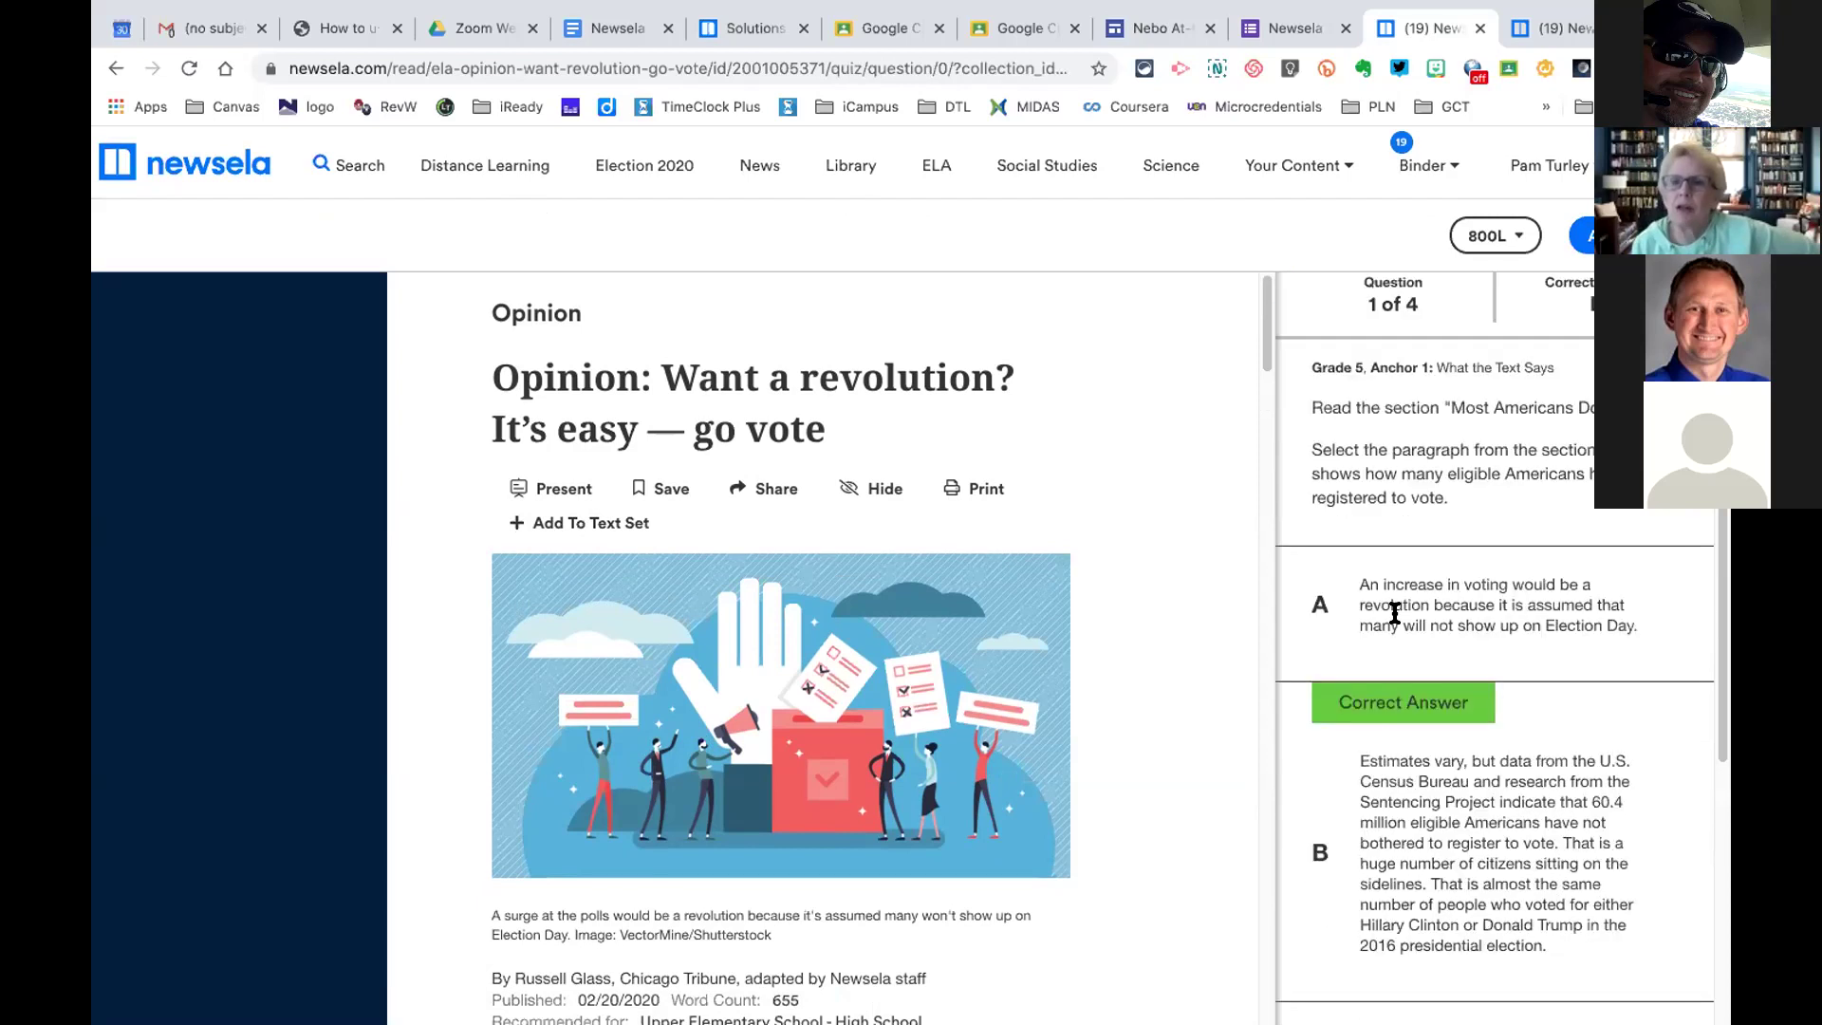
# Leave the quiz and close the activities to return to the full article
pyautogui.scroll(4, 1393, 609)
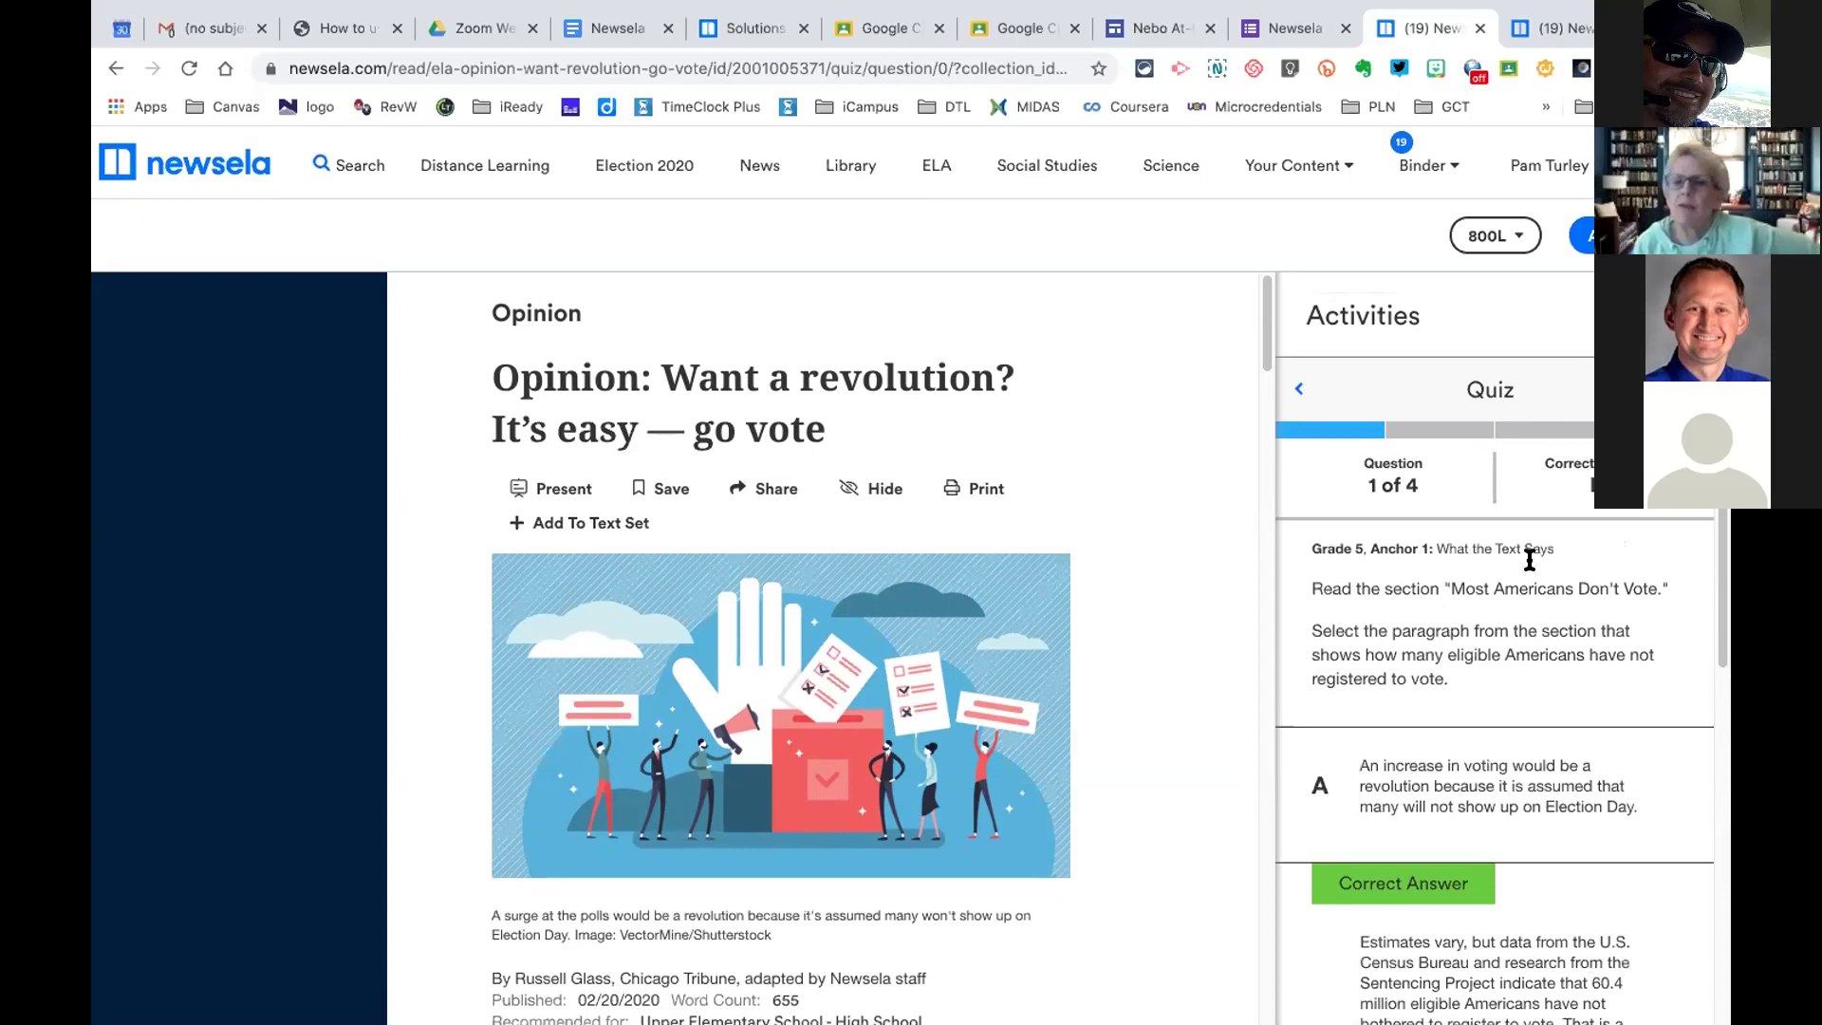
pyautogui.rightClick(1292, 389)
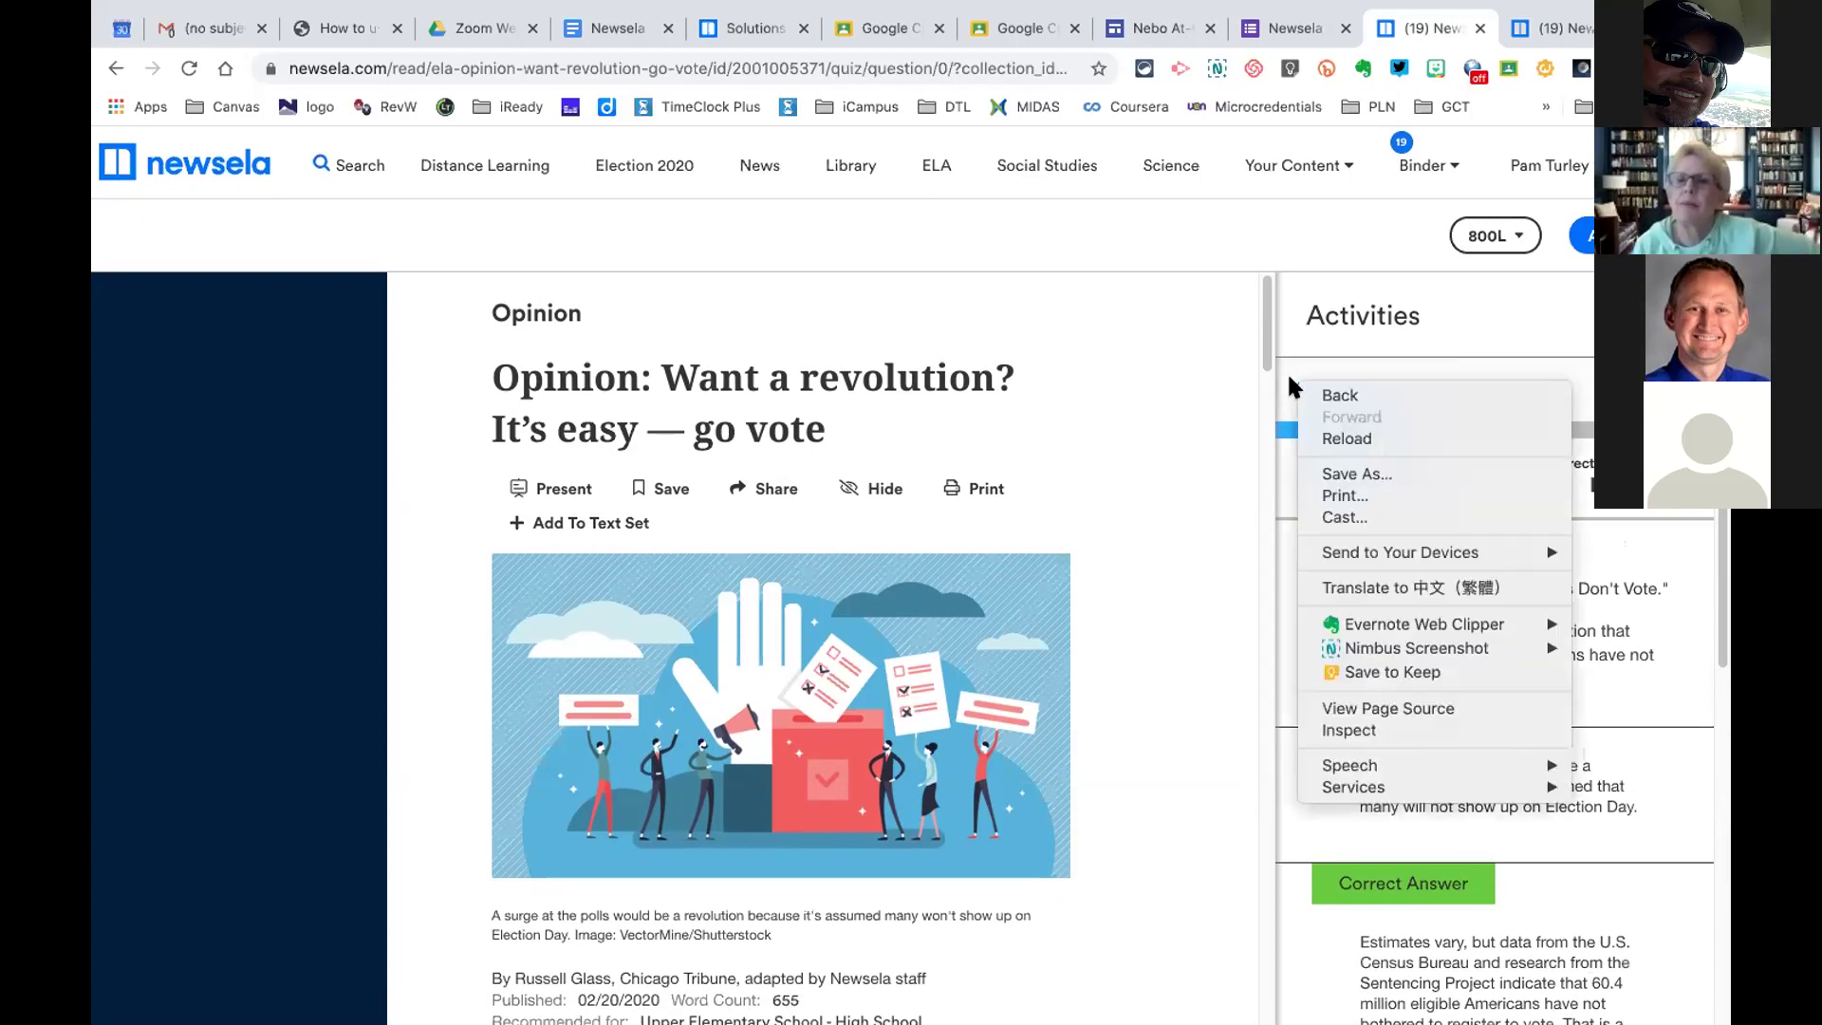
pyautogui.click(1505, 294)
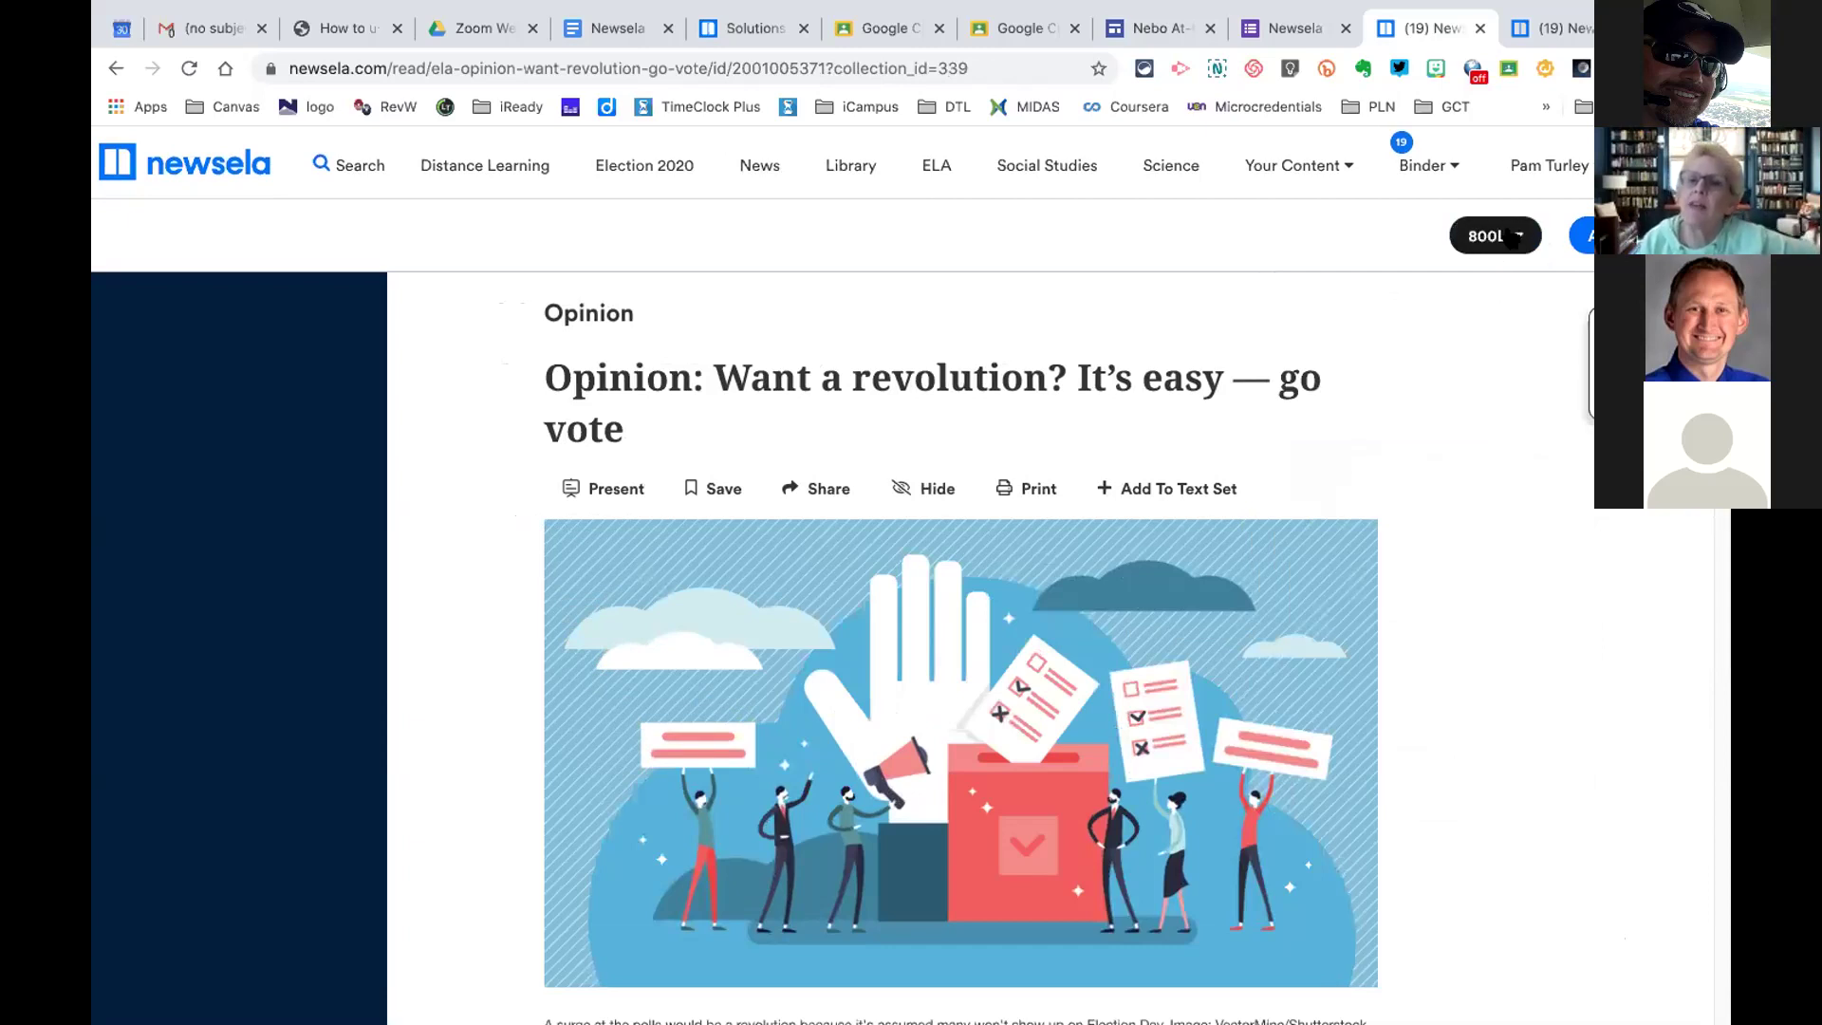
# Set the article's reading level to 680L
pyautogui.click(1519, 238)
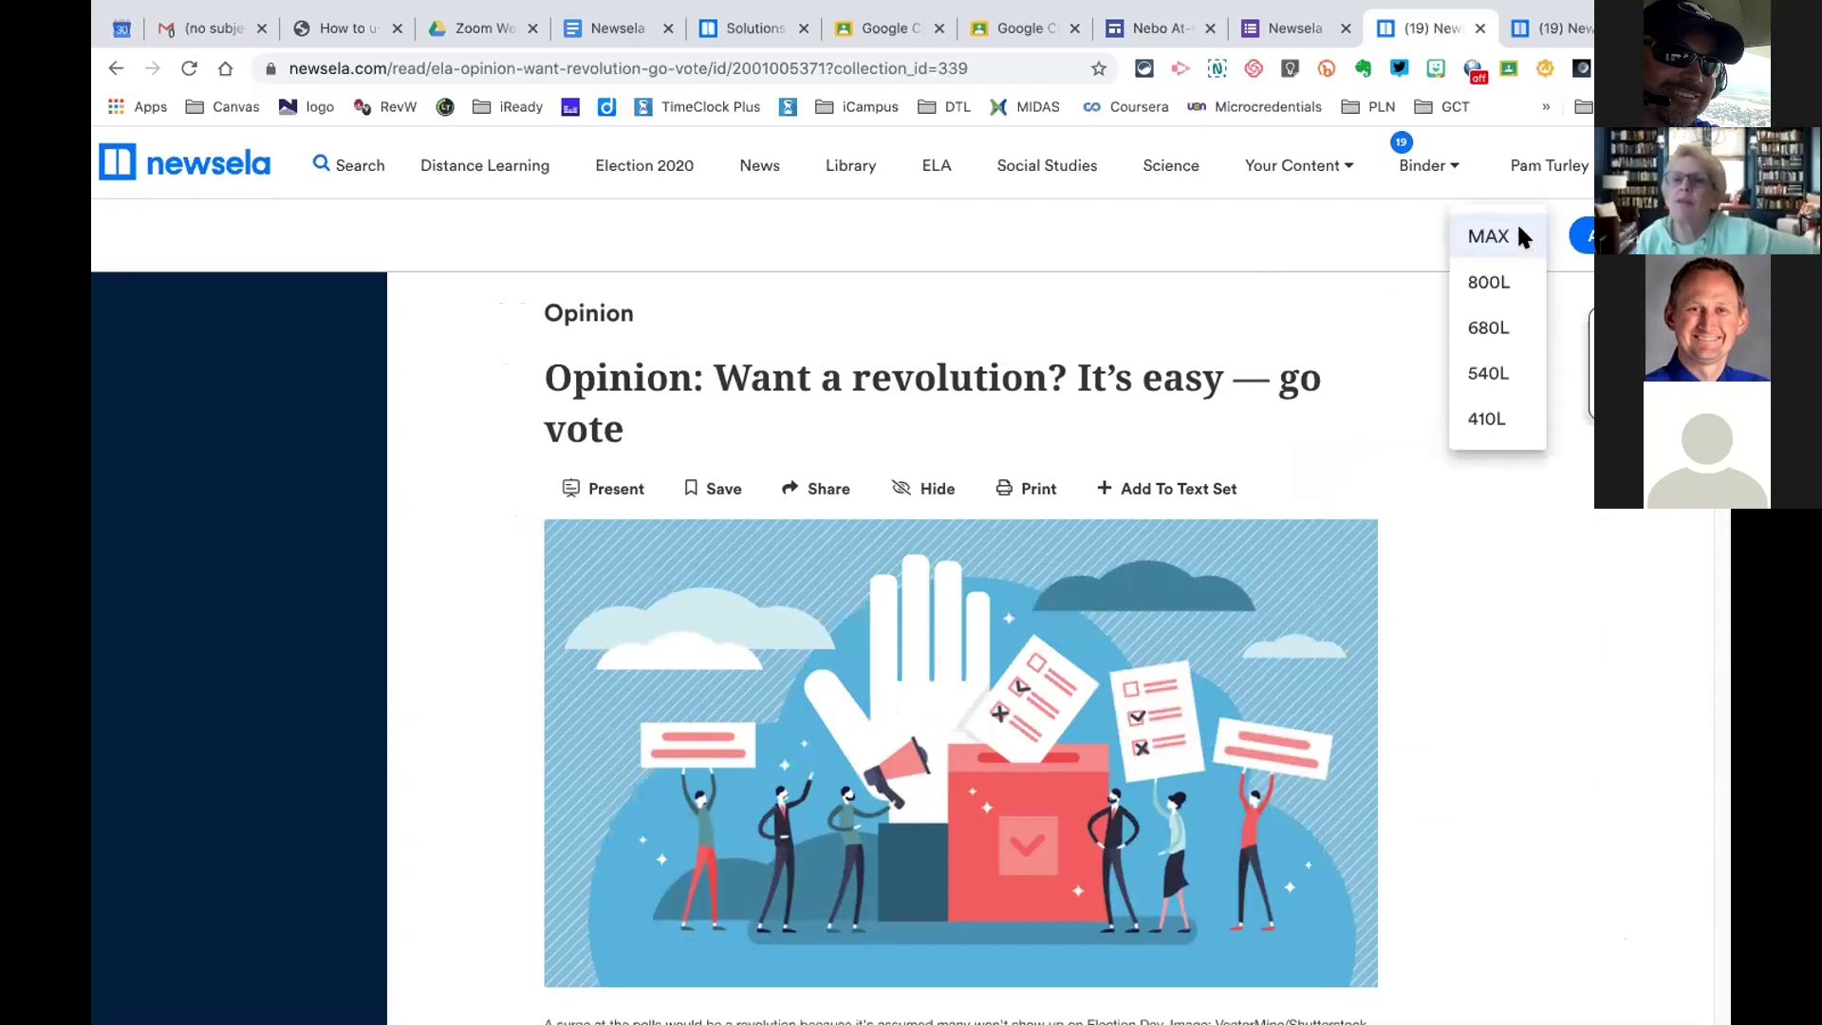
pyautogui.rightClick(1480, 323)
pyautogui.click(1539, 383)
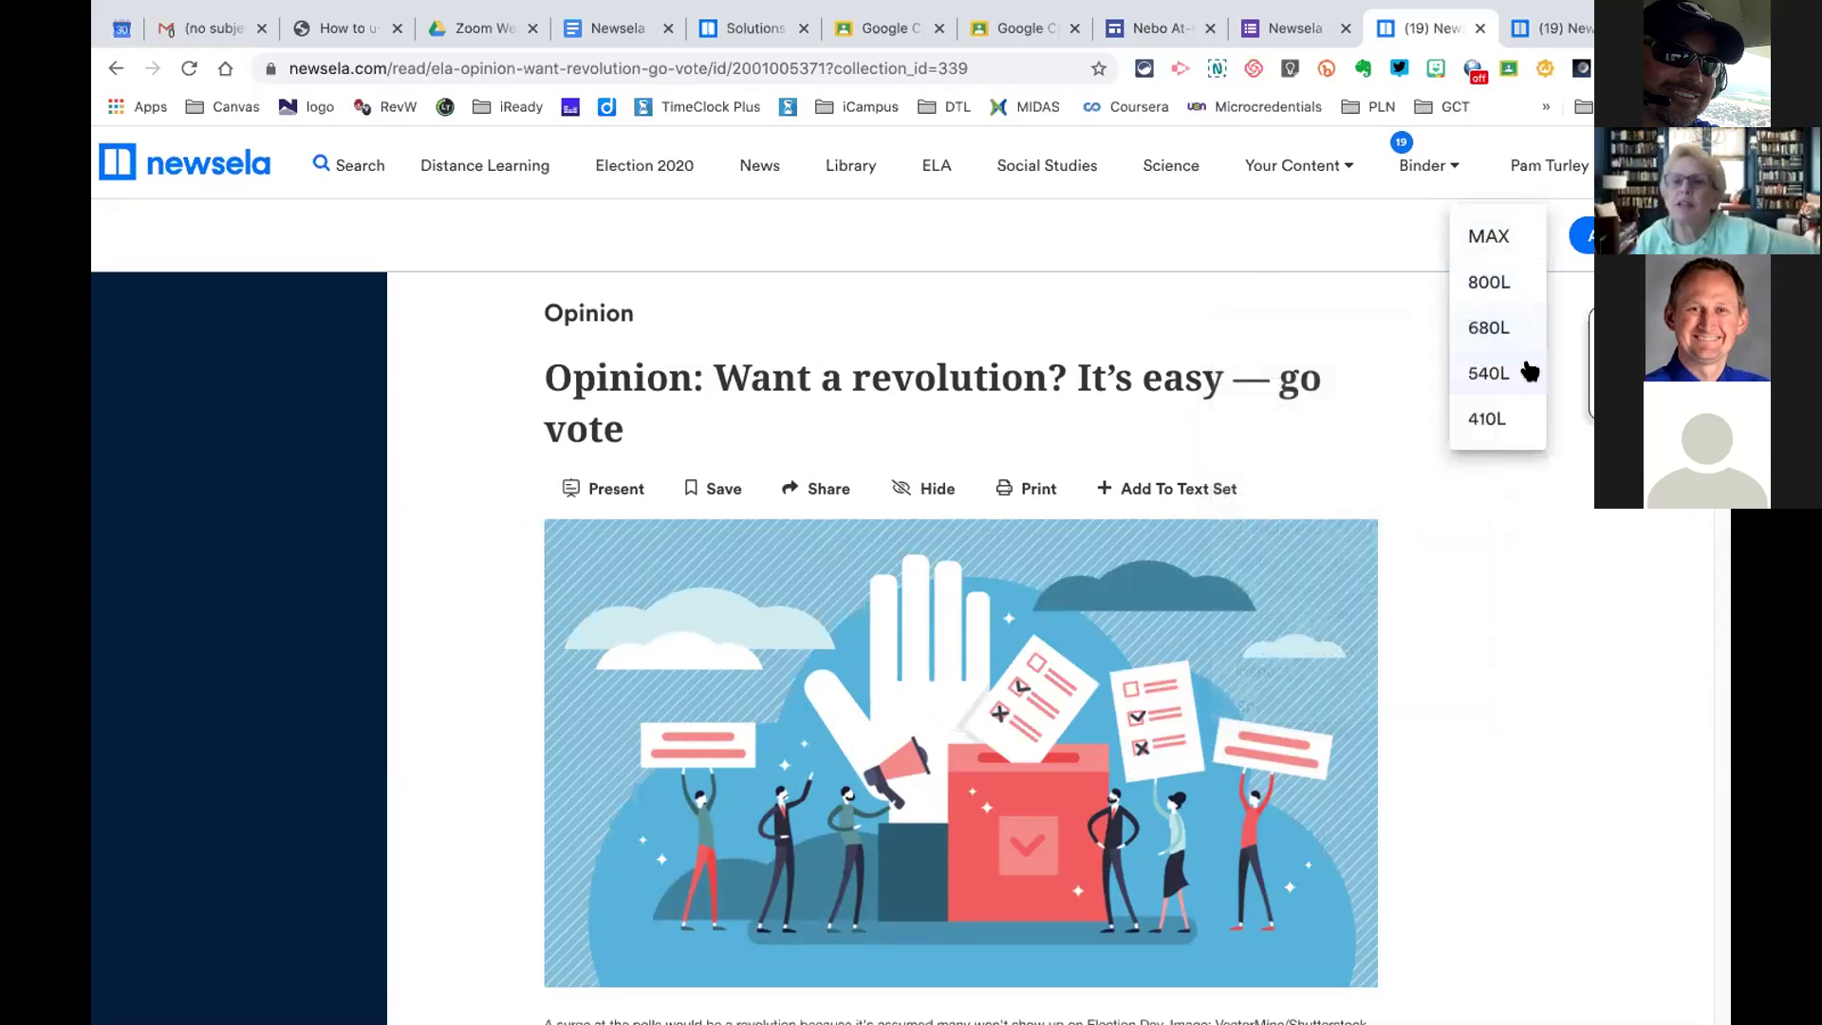
pyautogui.click(1484, 332)
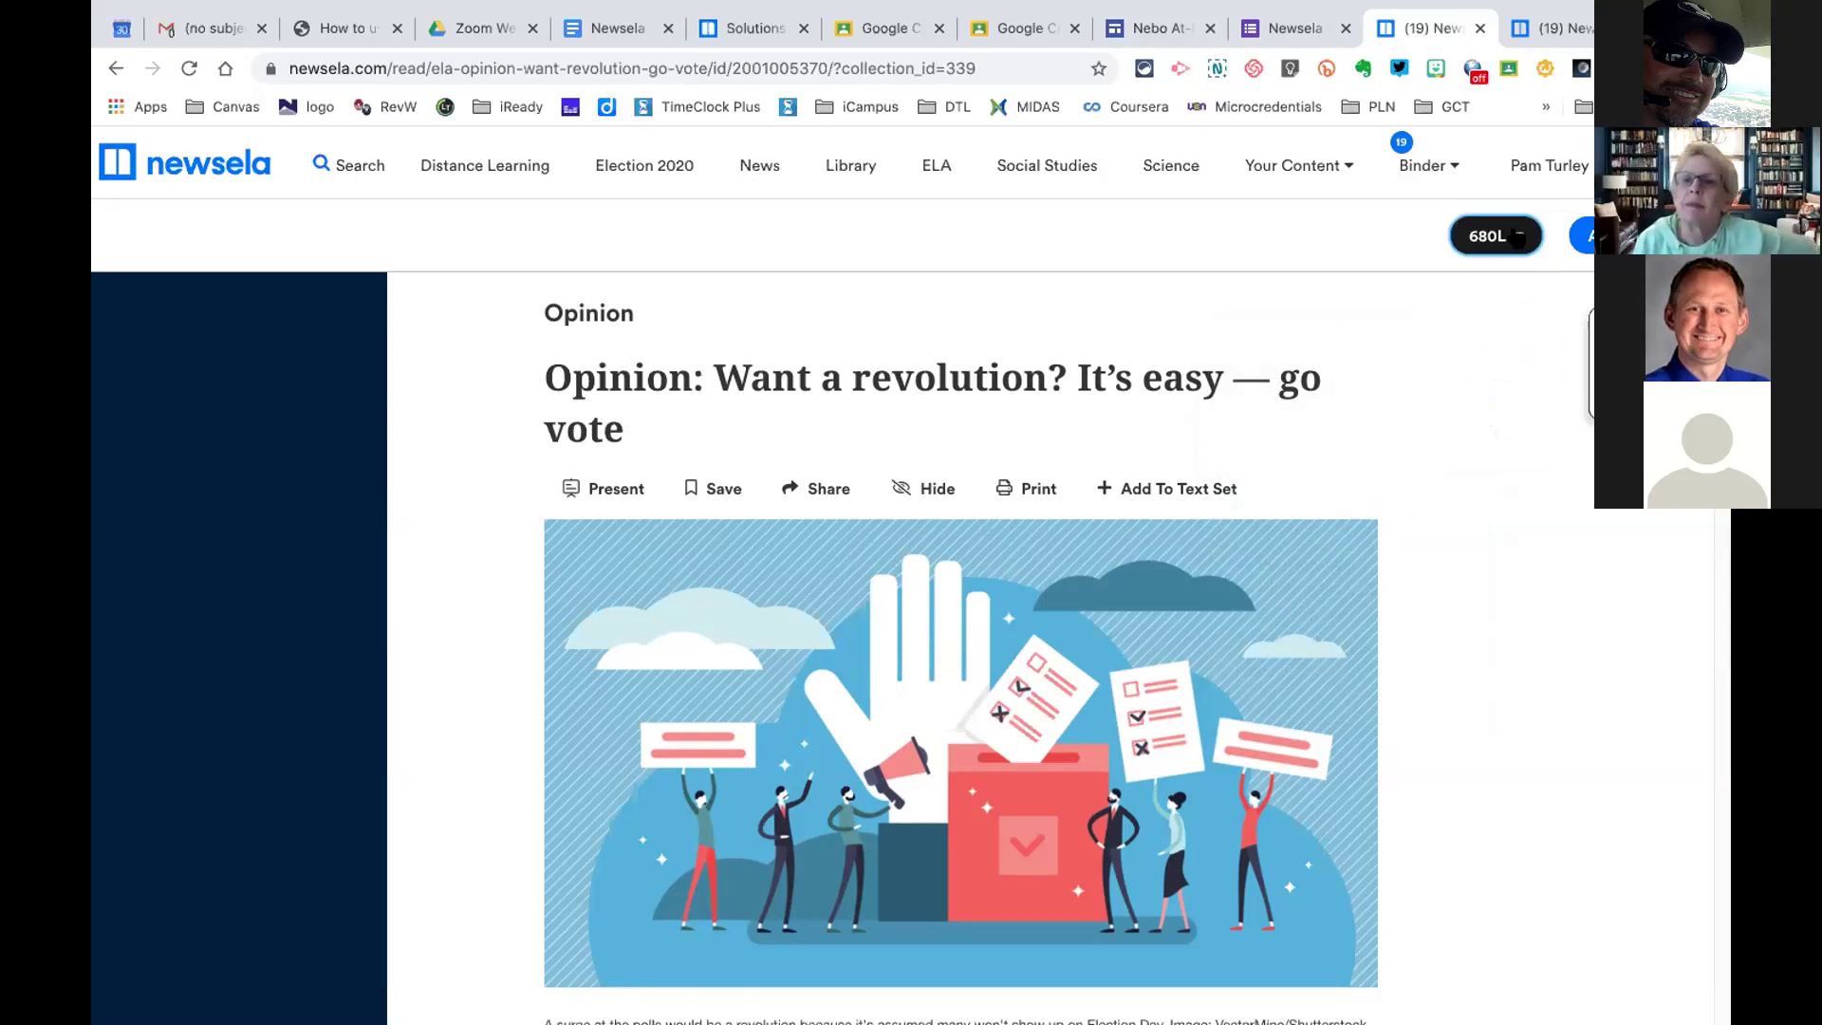
# Create an assignment from the article, select the Newsela class for it, and assign it
pyautogui.click(1582, 237)
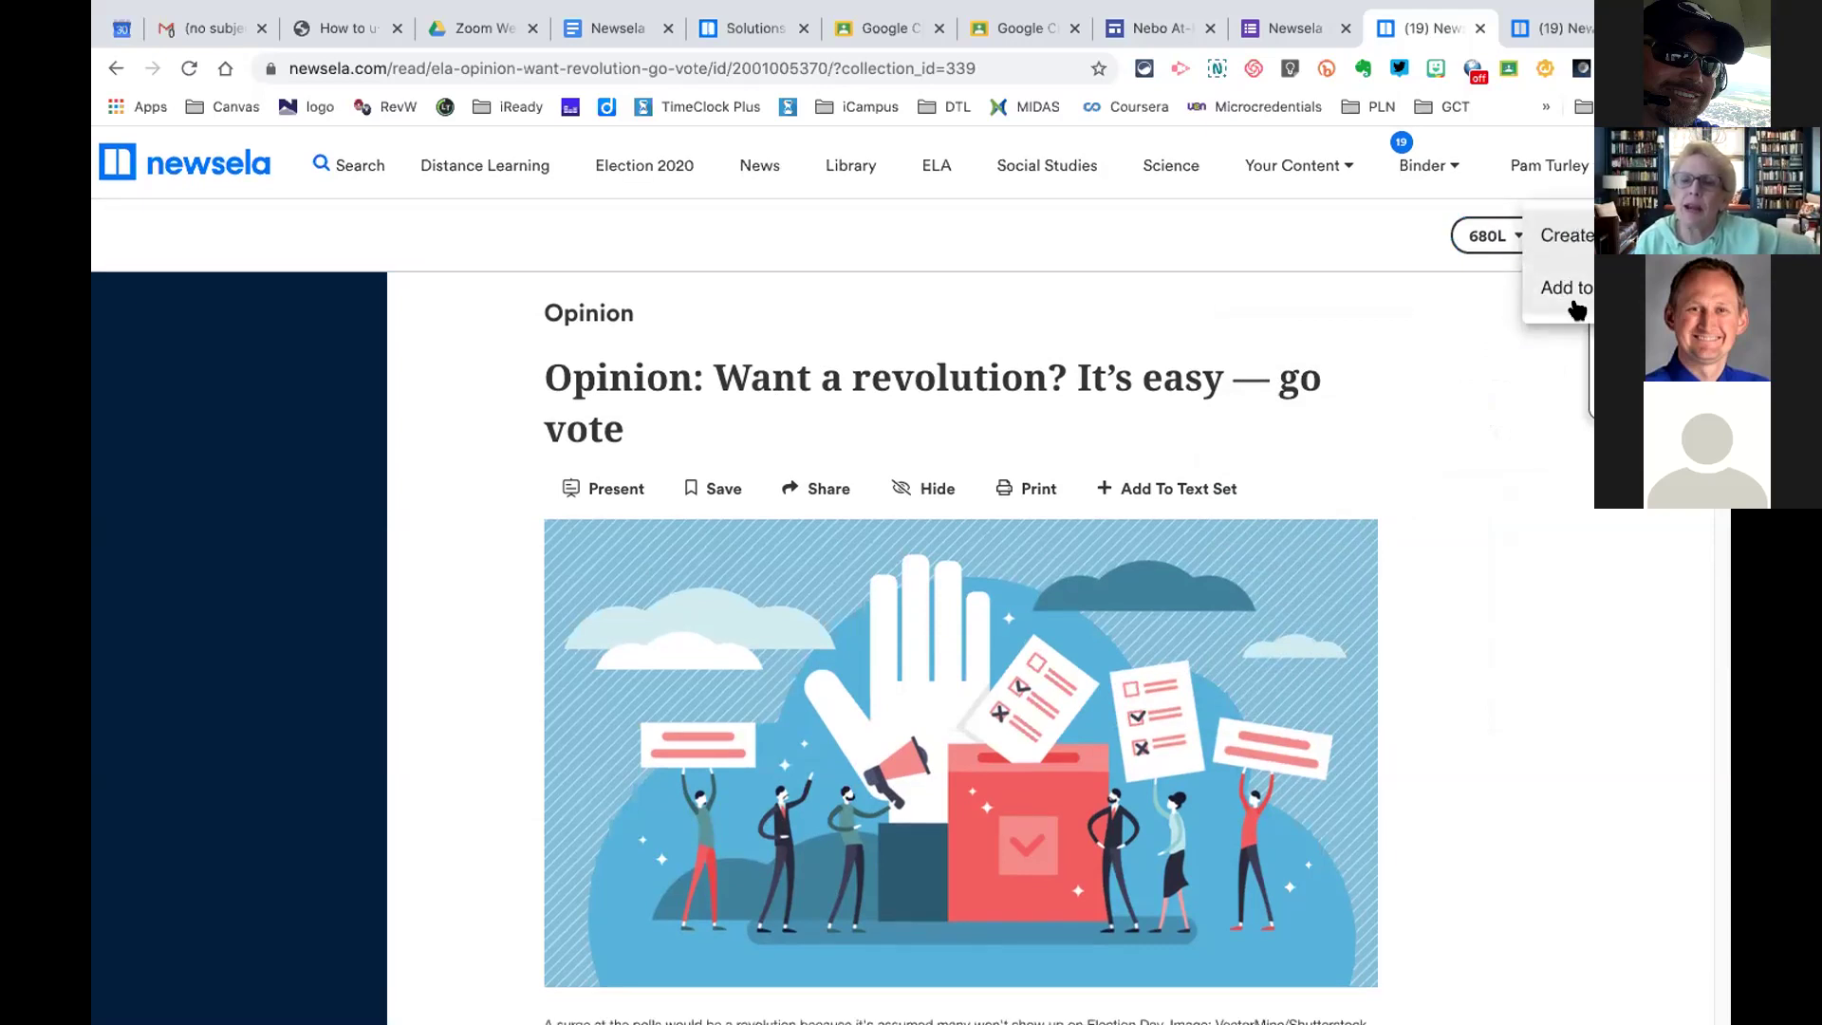
pyautogui.click(1580, 236)
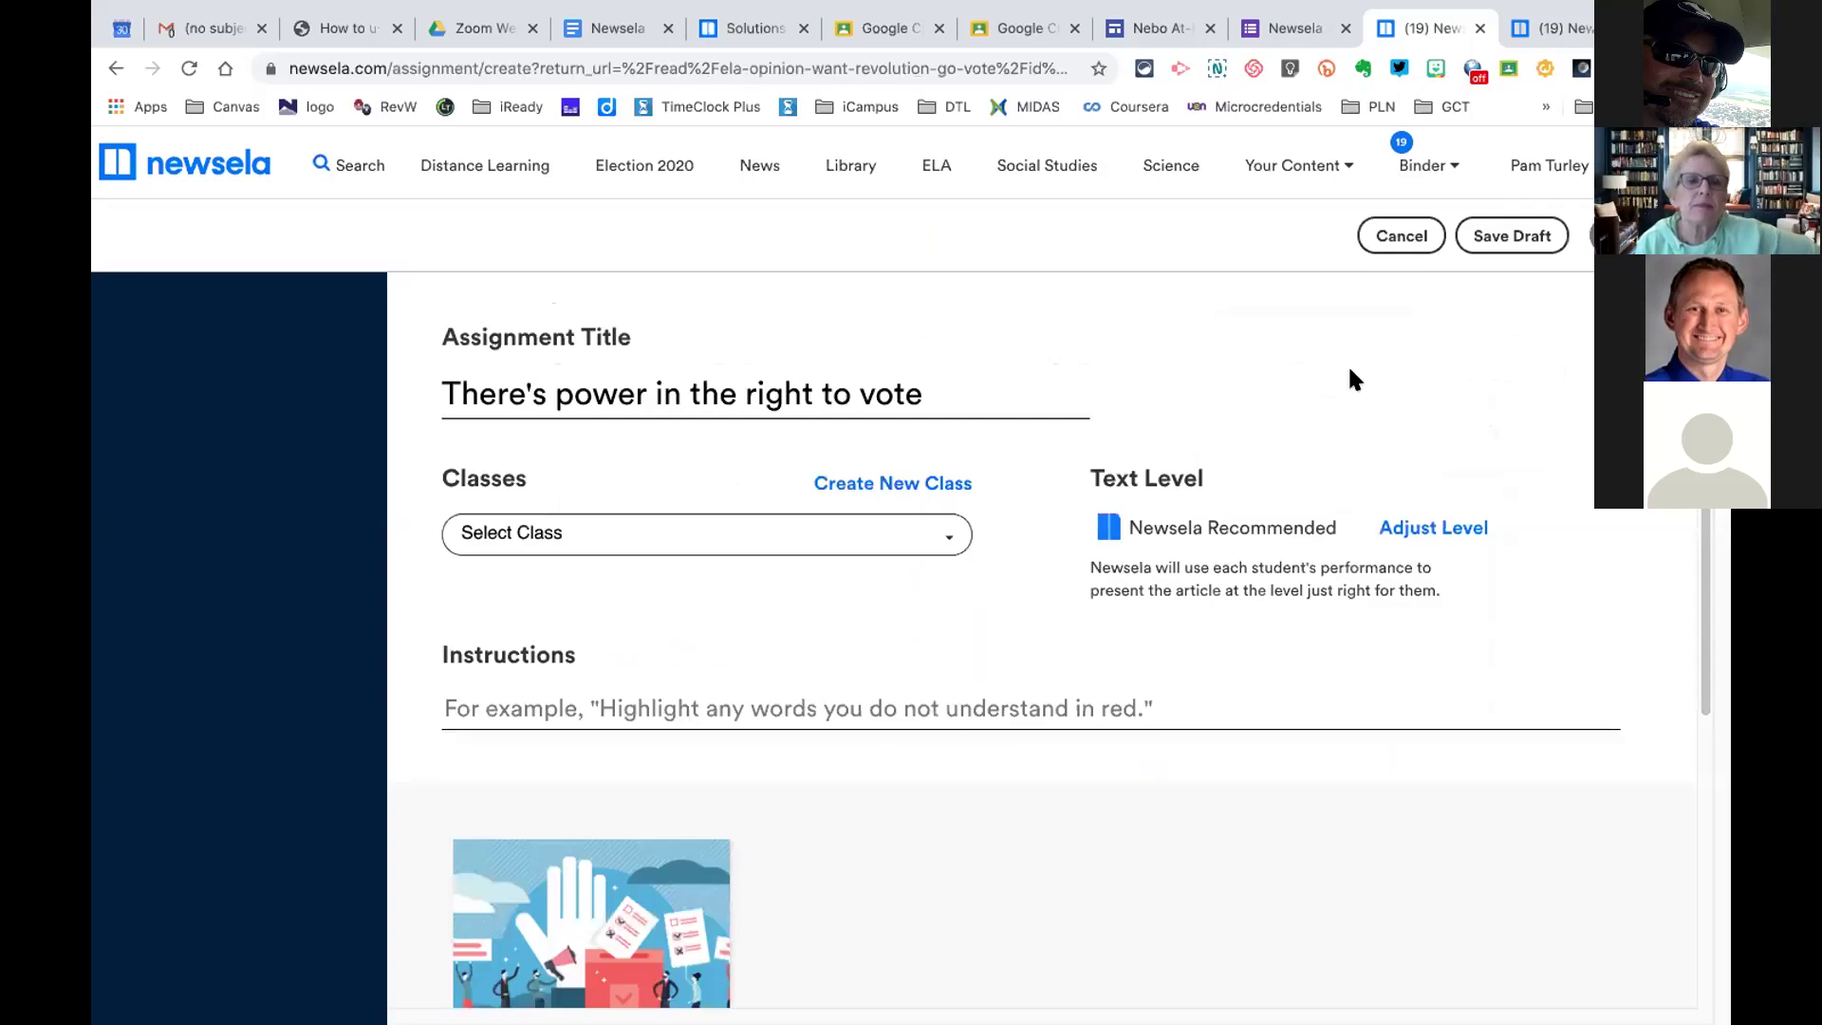
pyautogui.click(944, 529)
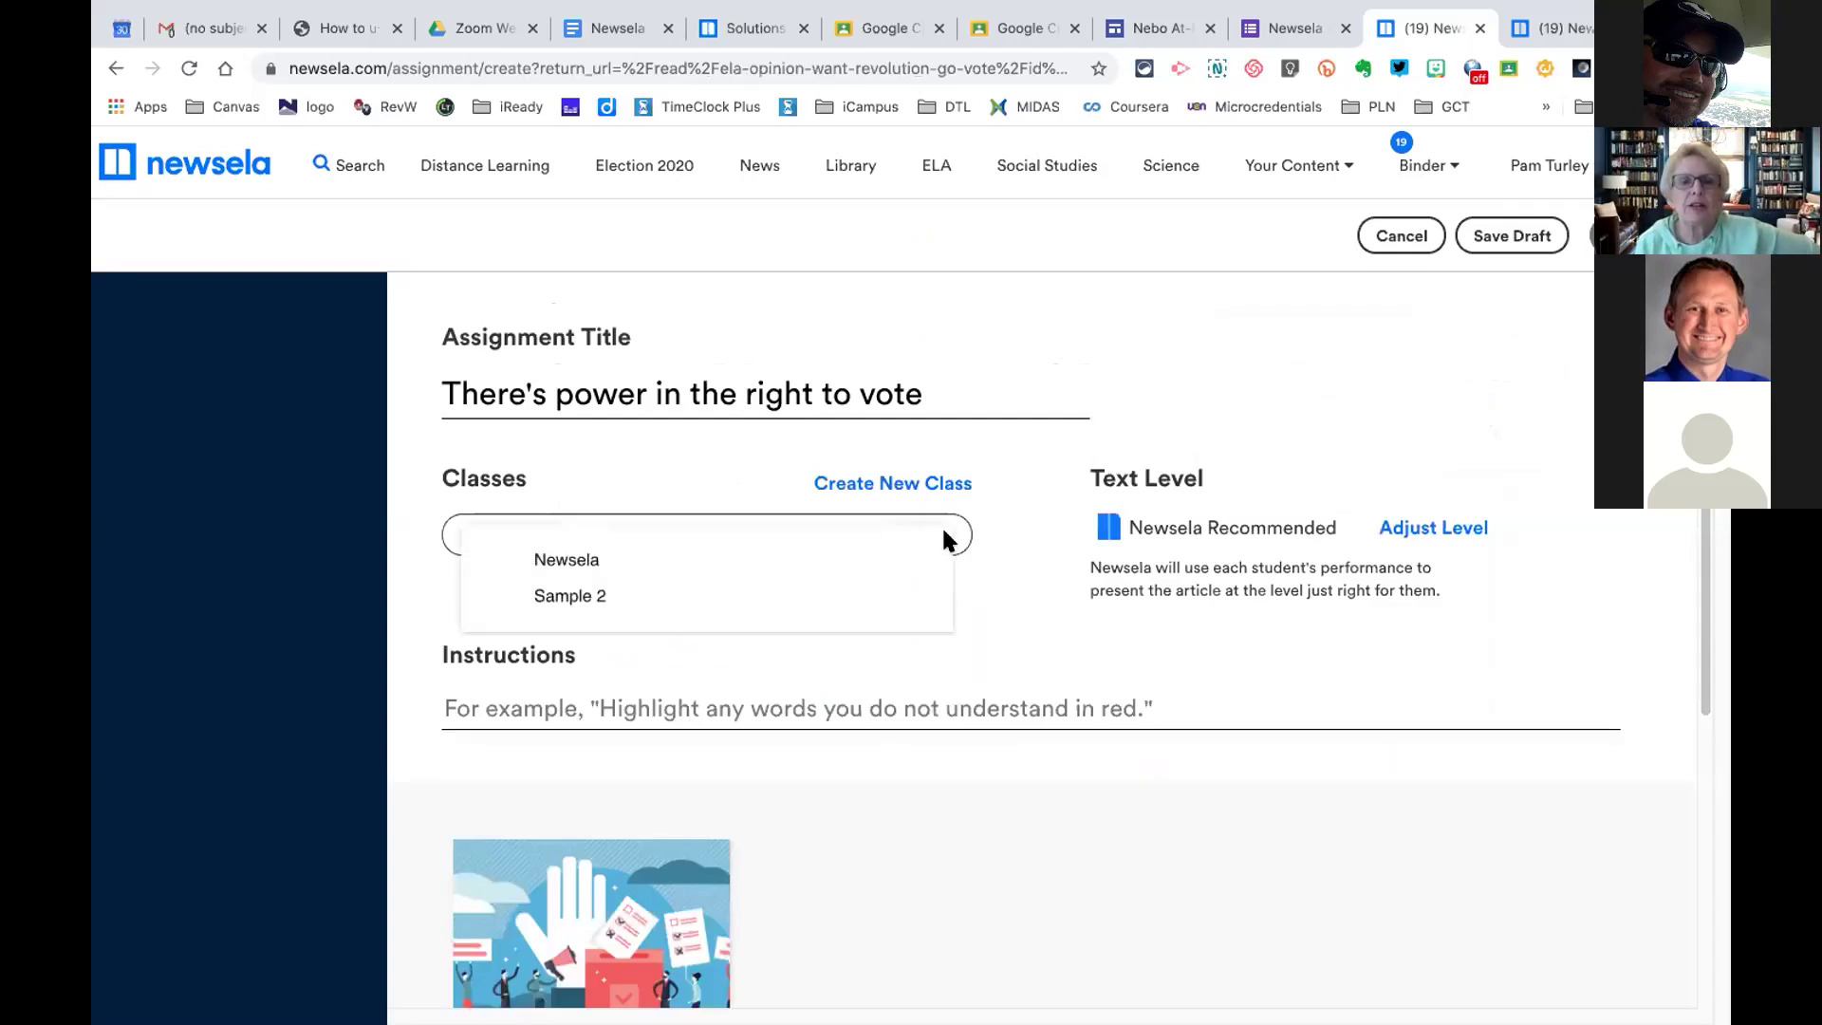
pyautogui.rightClick(556, 552)
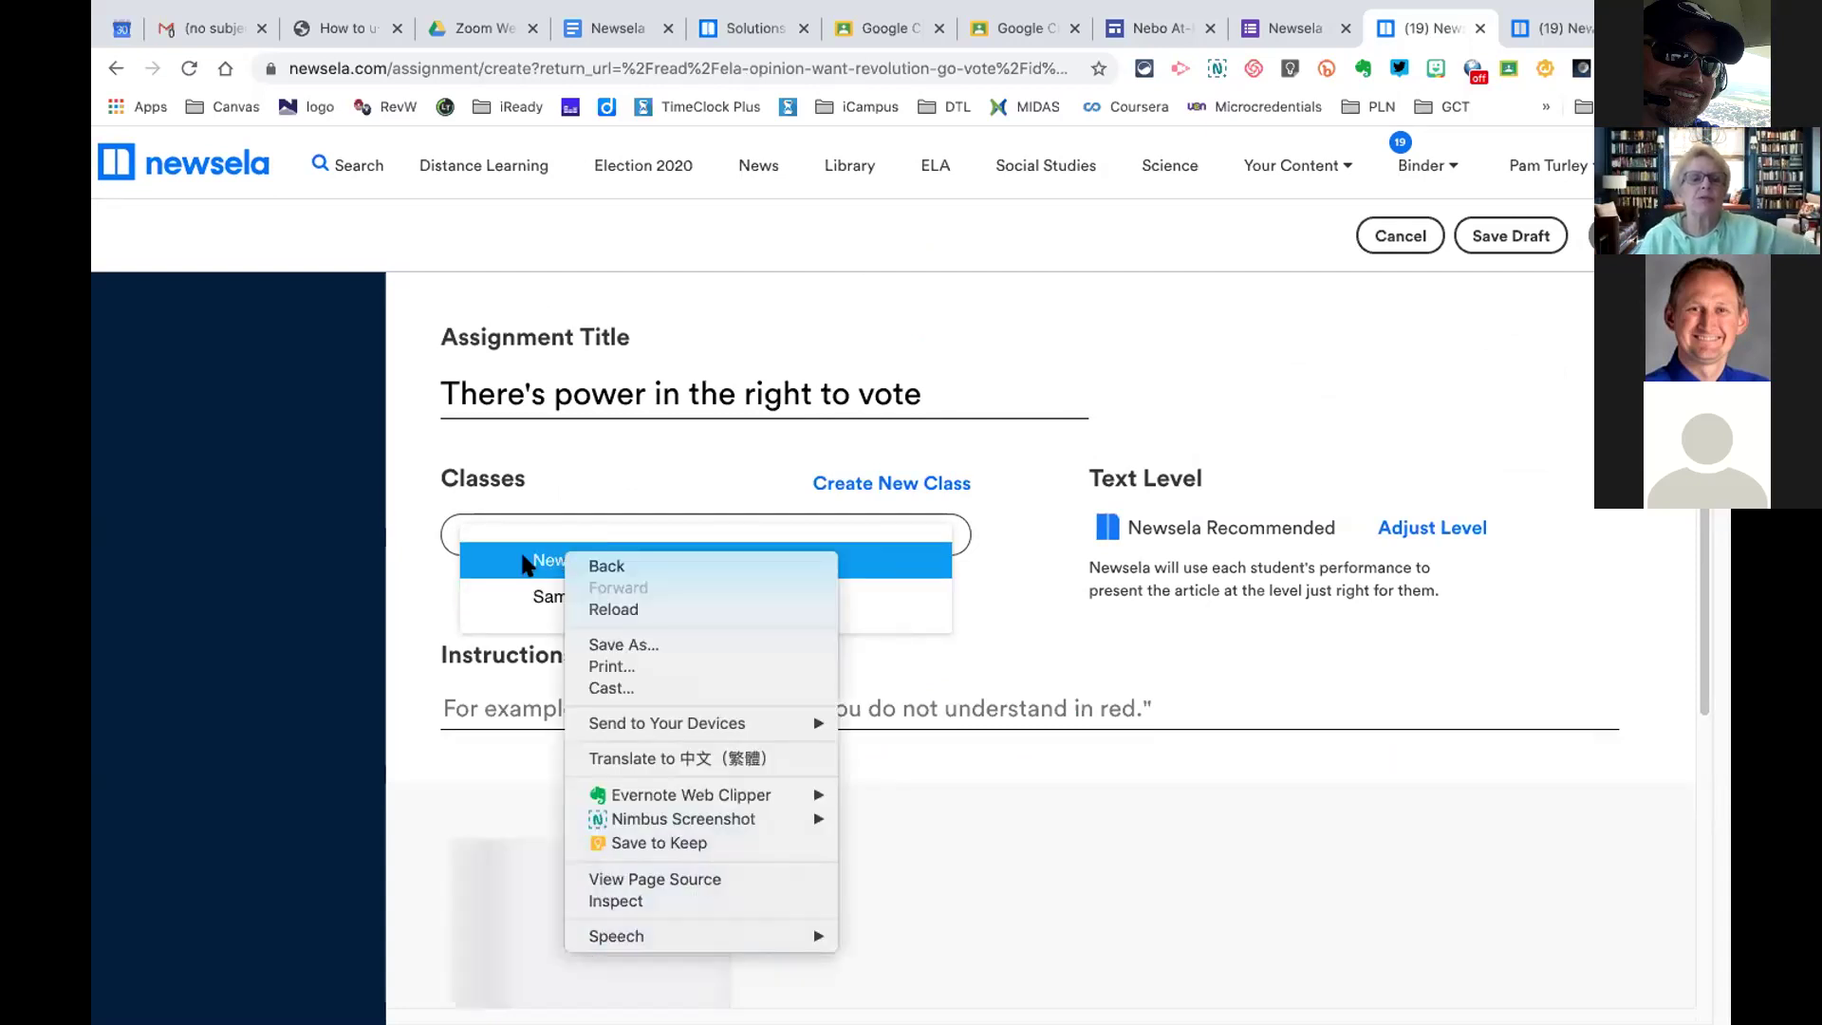
pyautogui.click(528, 565)
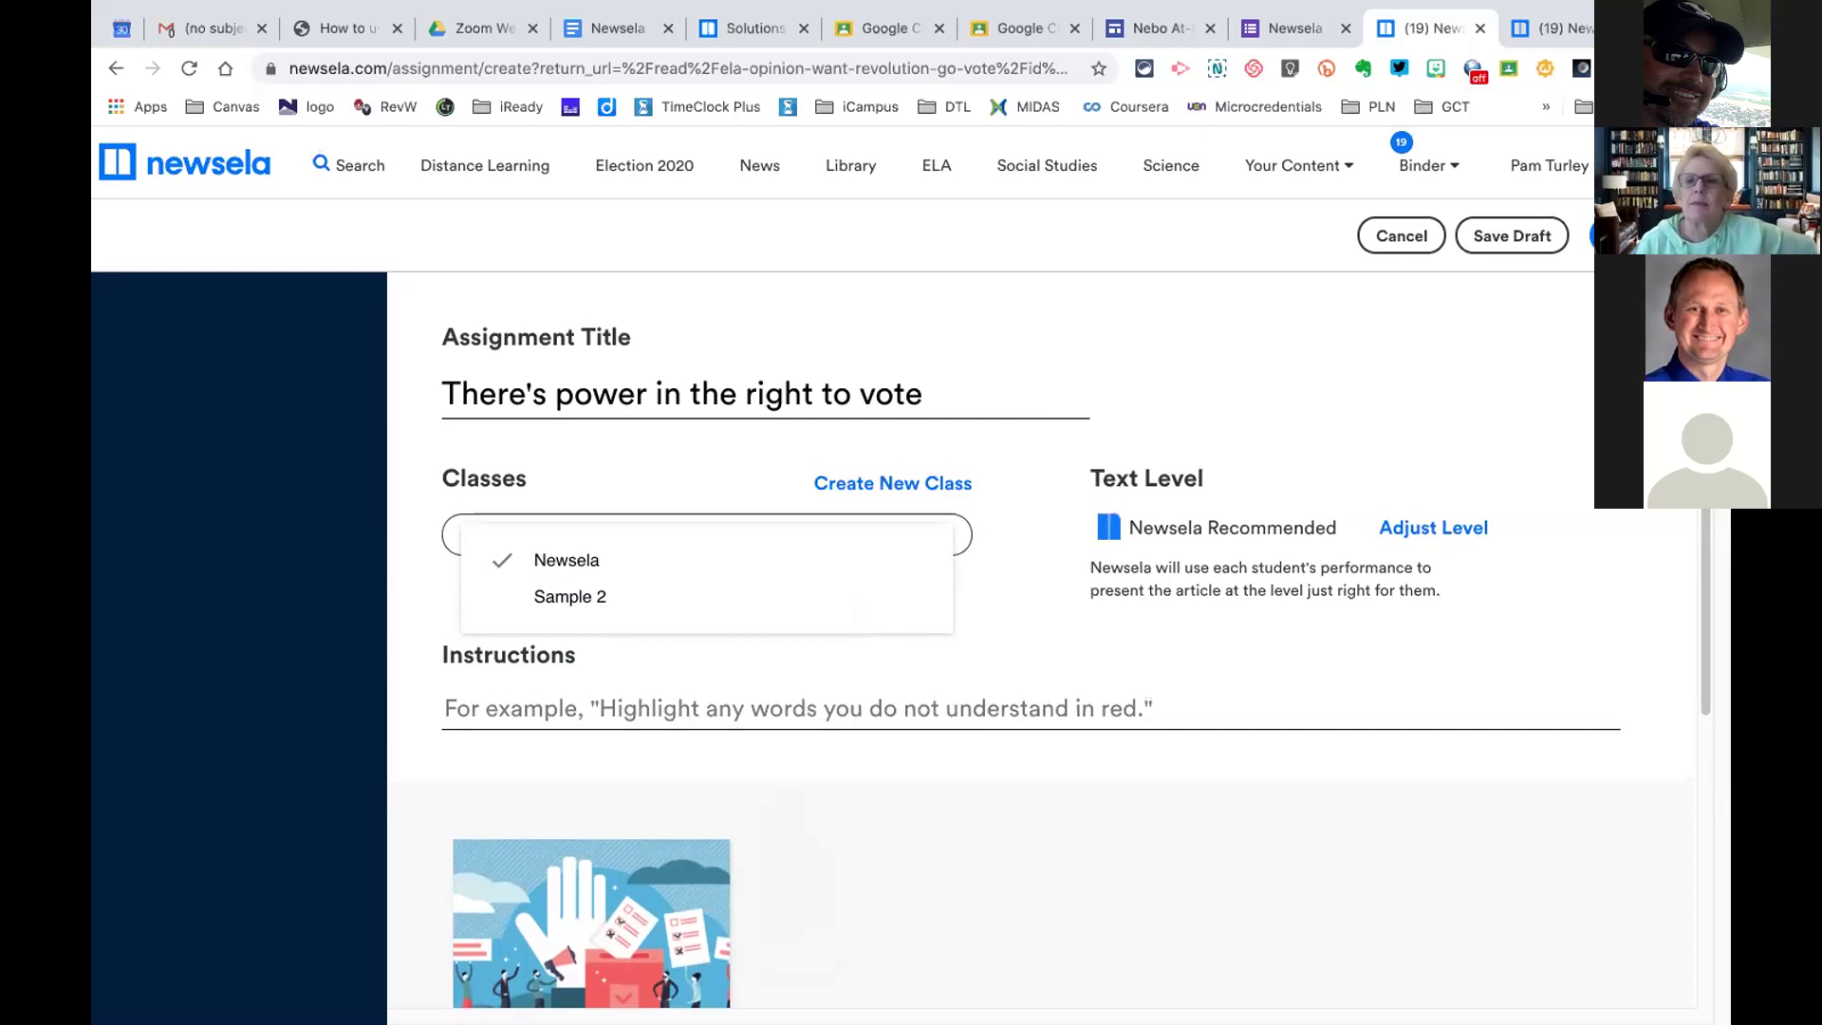
pyautogui.press('Escape')
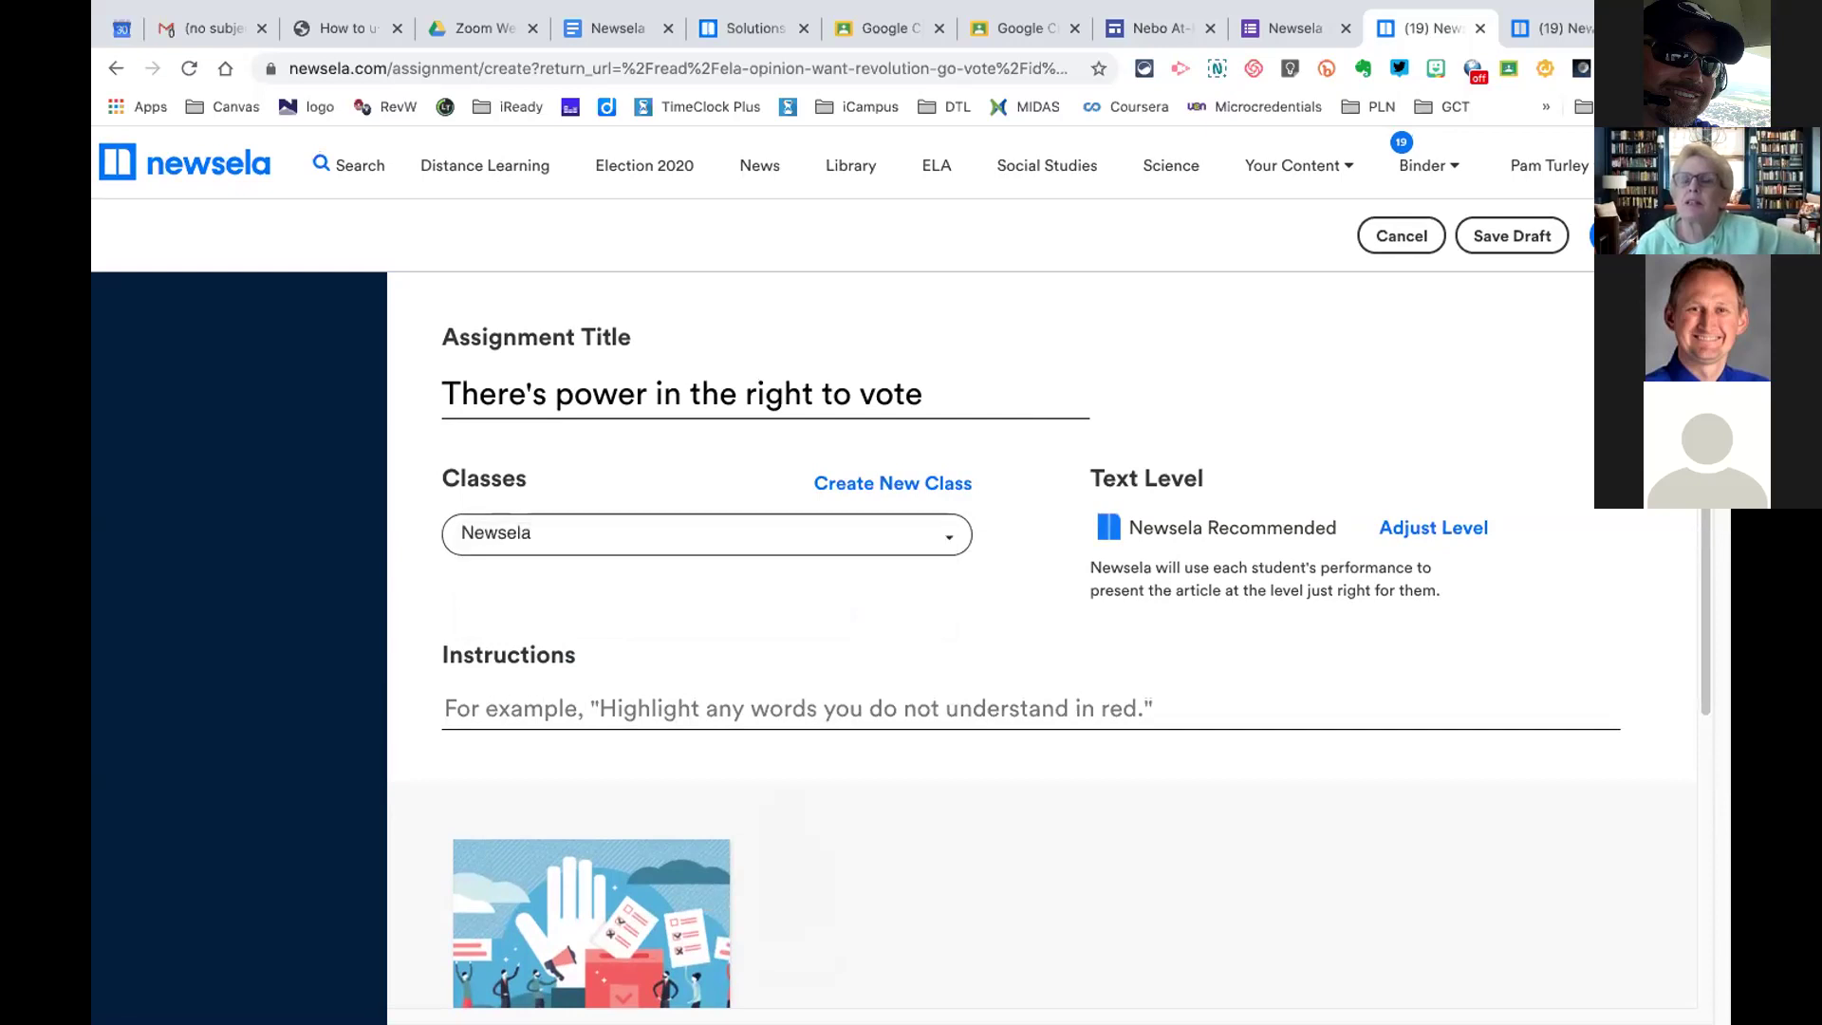
pyautogui.click(1613, 235)
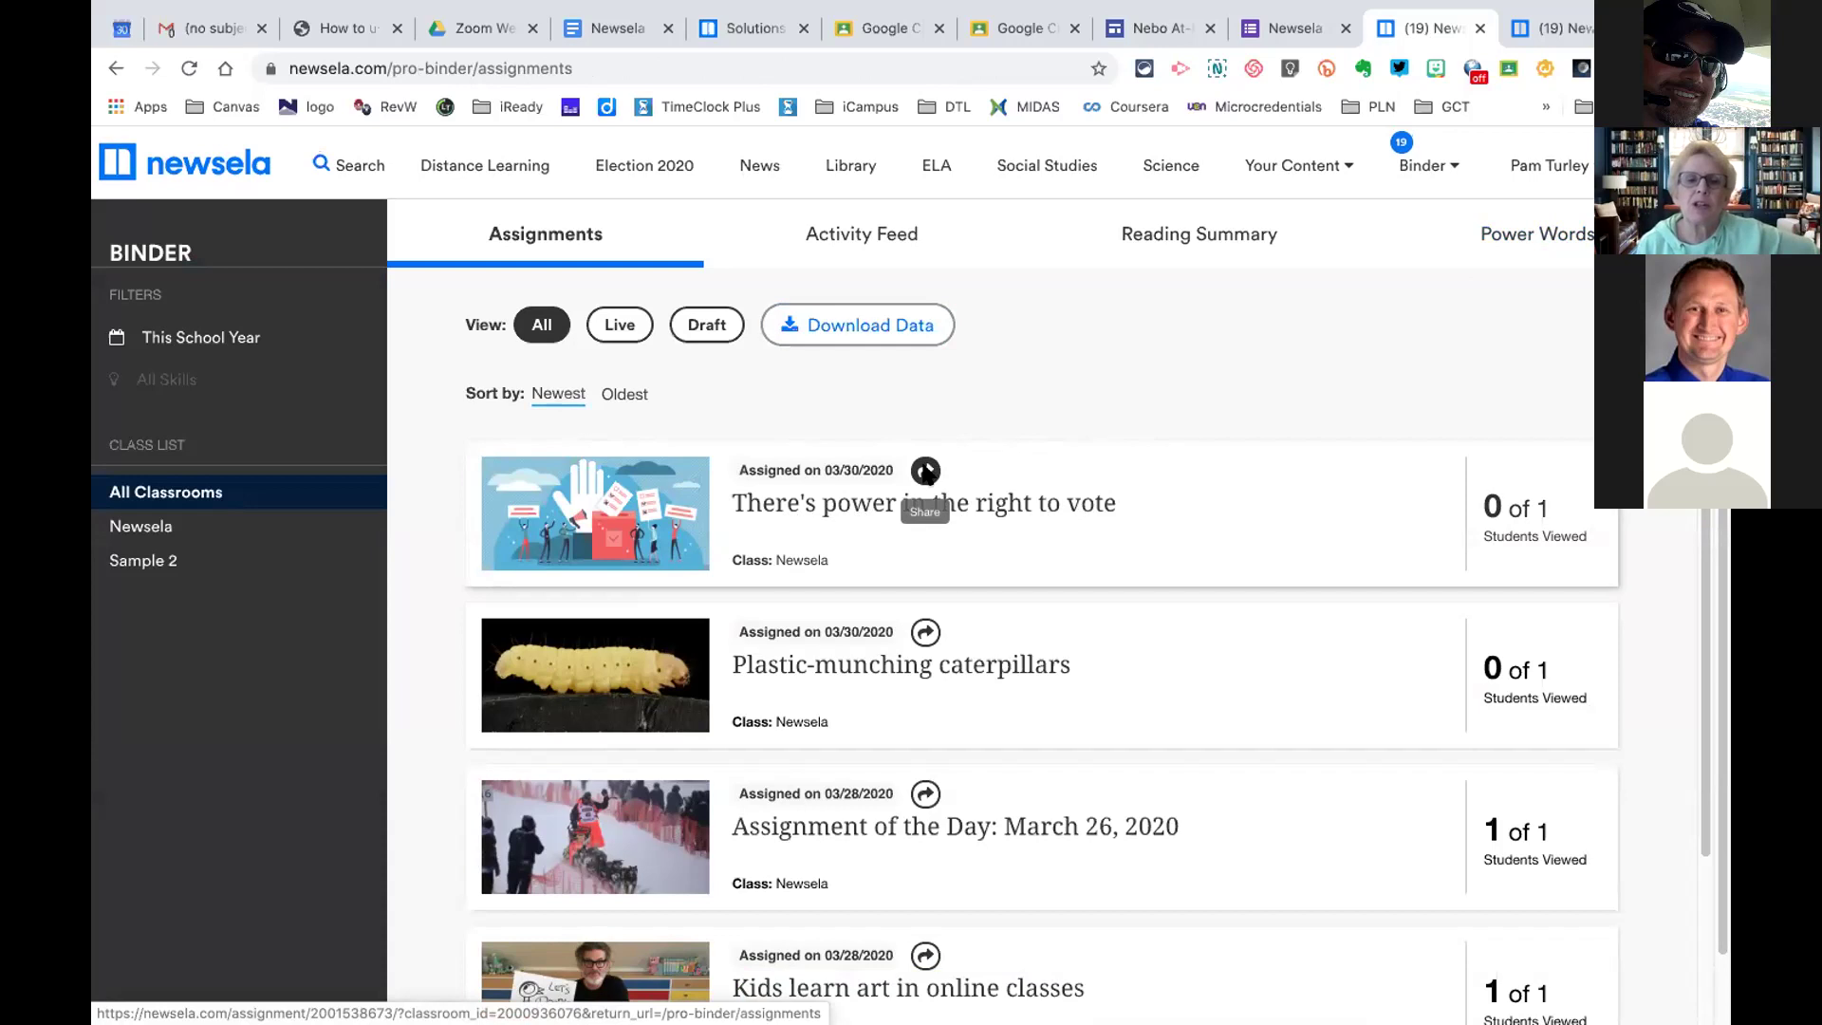
# Share the "There's power in the right to vote" assignment to the Newsela class in Google Classroom, using the Create assignment action
pyautogui.click(926, 472)
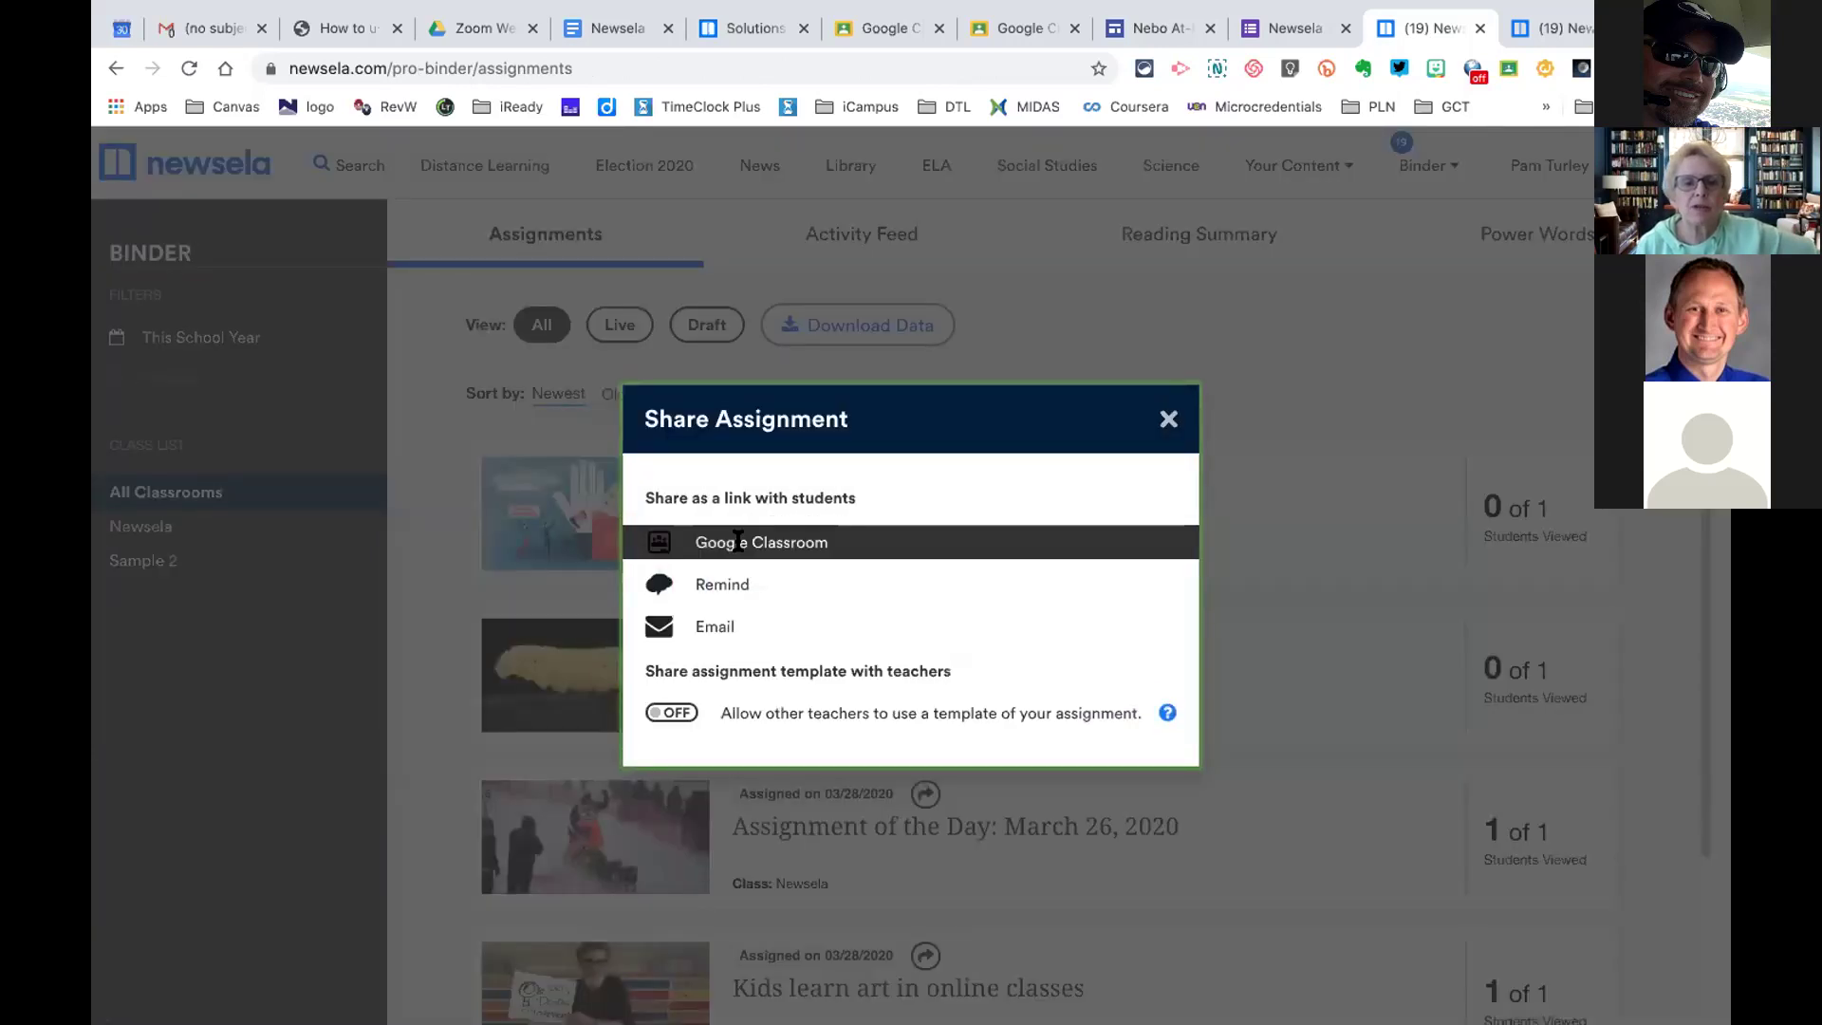
pyautogui.click(738, 541)
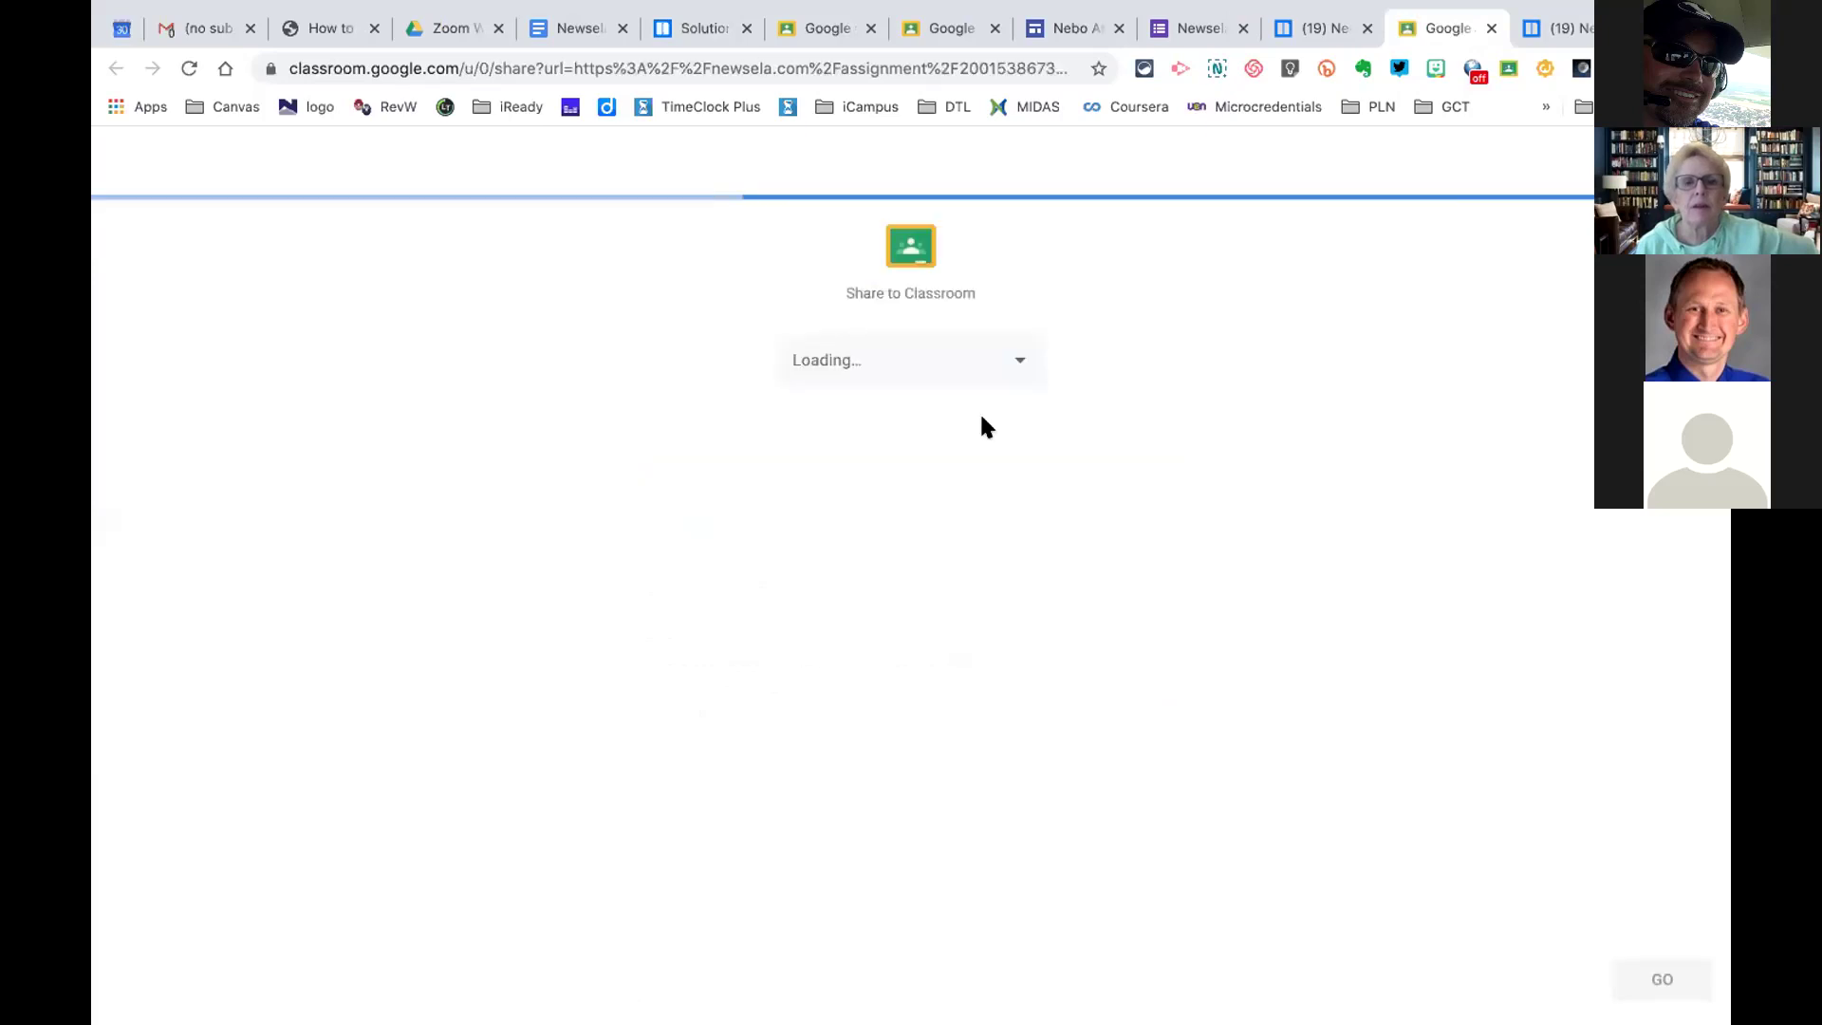
pyautogui.click(1009, 363)
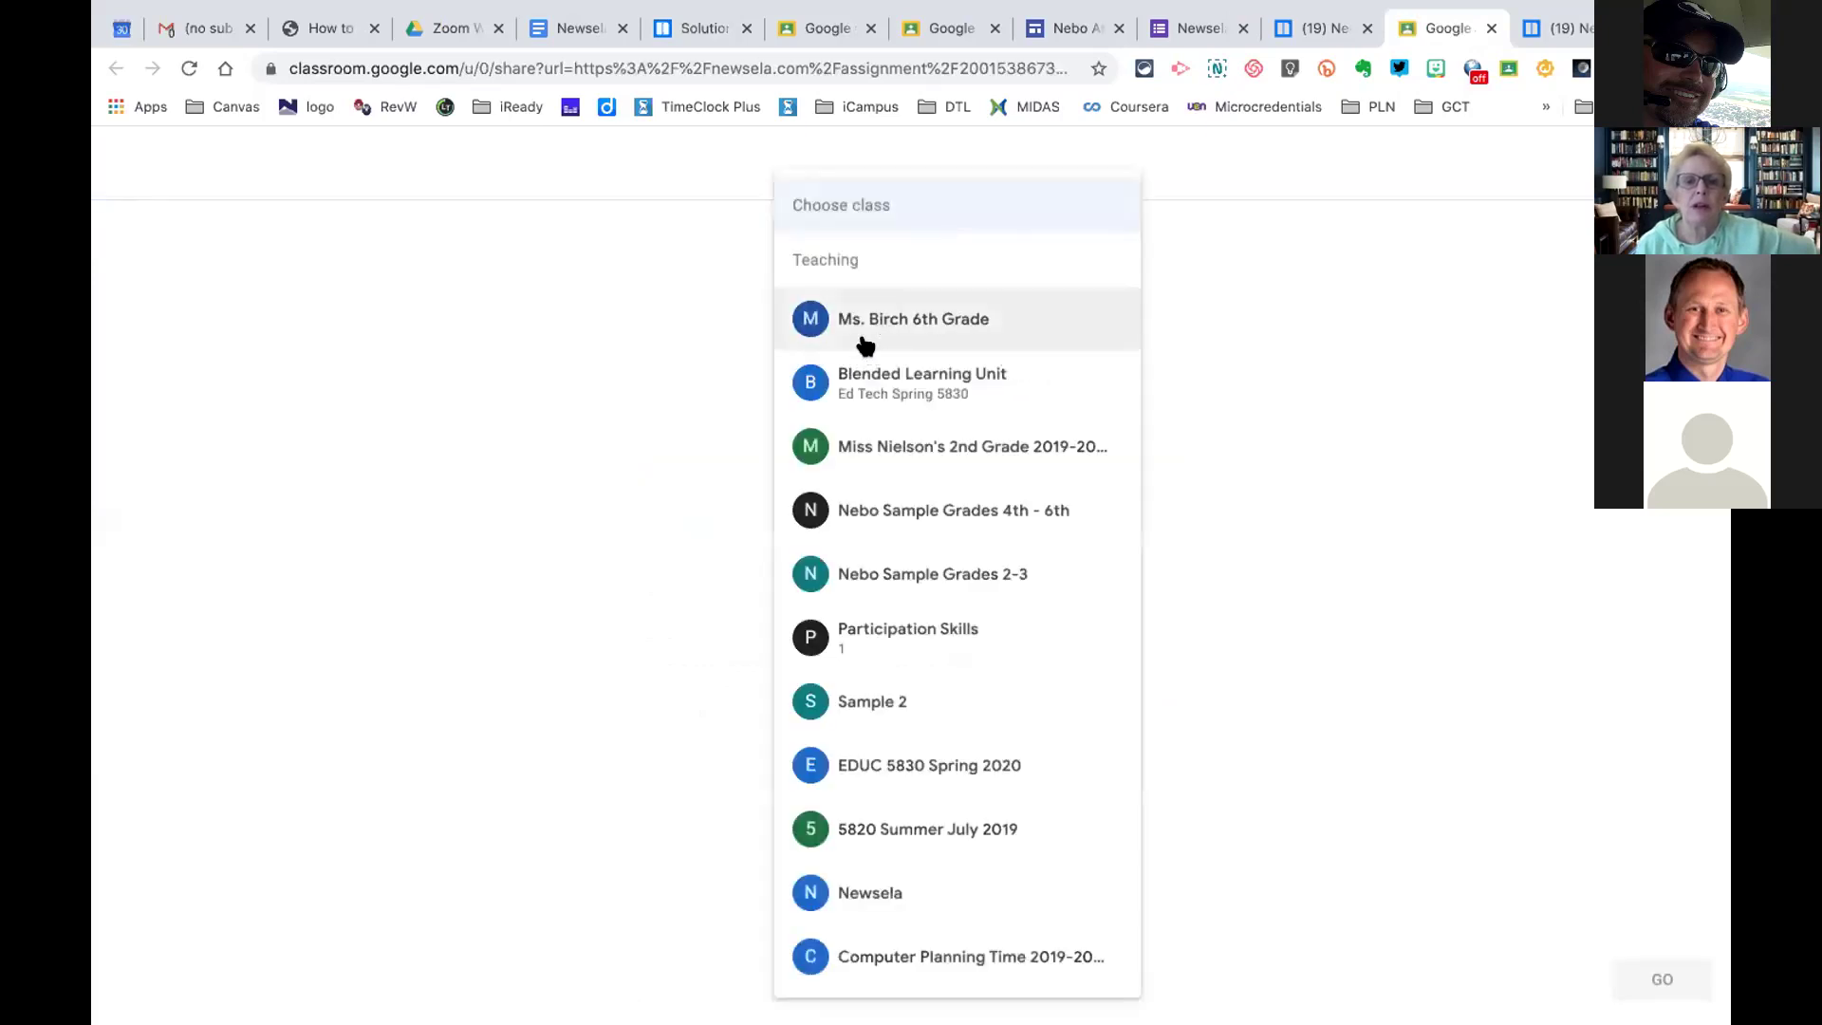
pyautogui.click(865, 870)
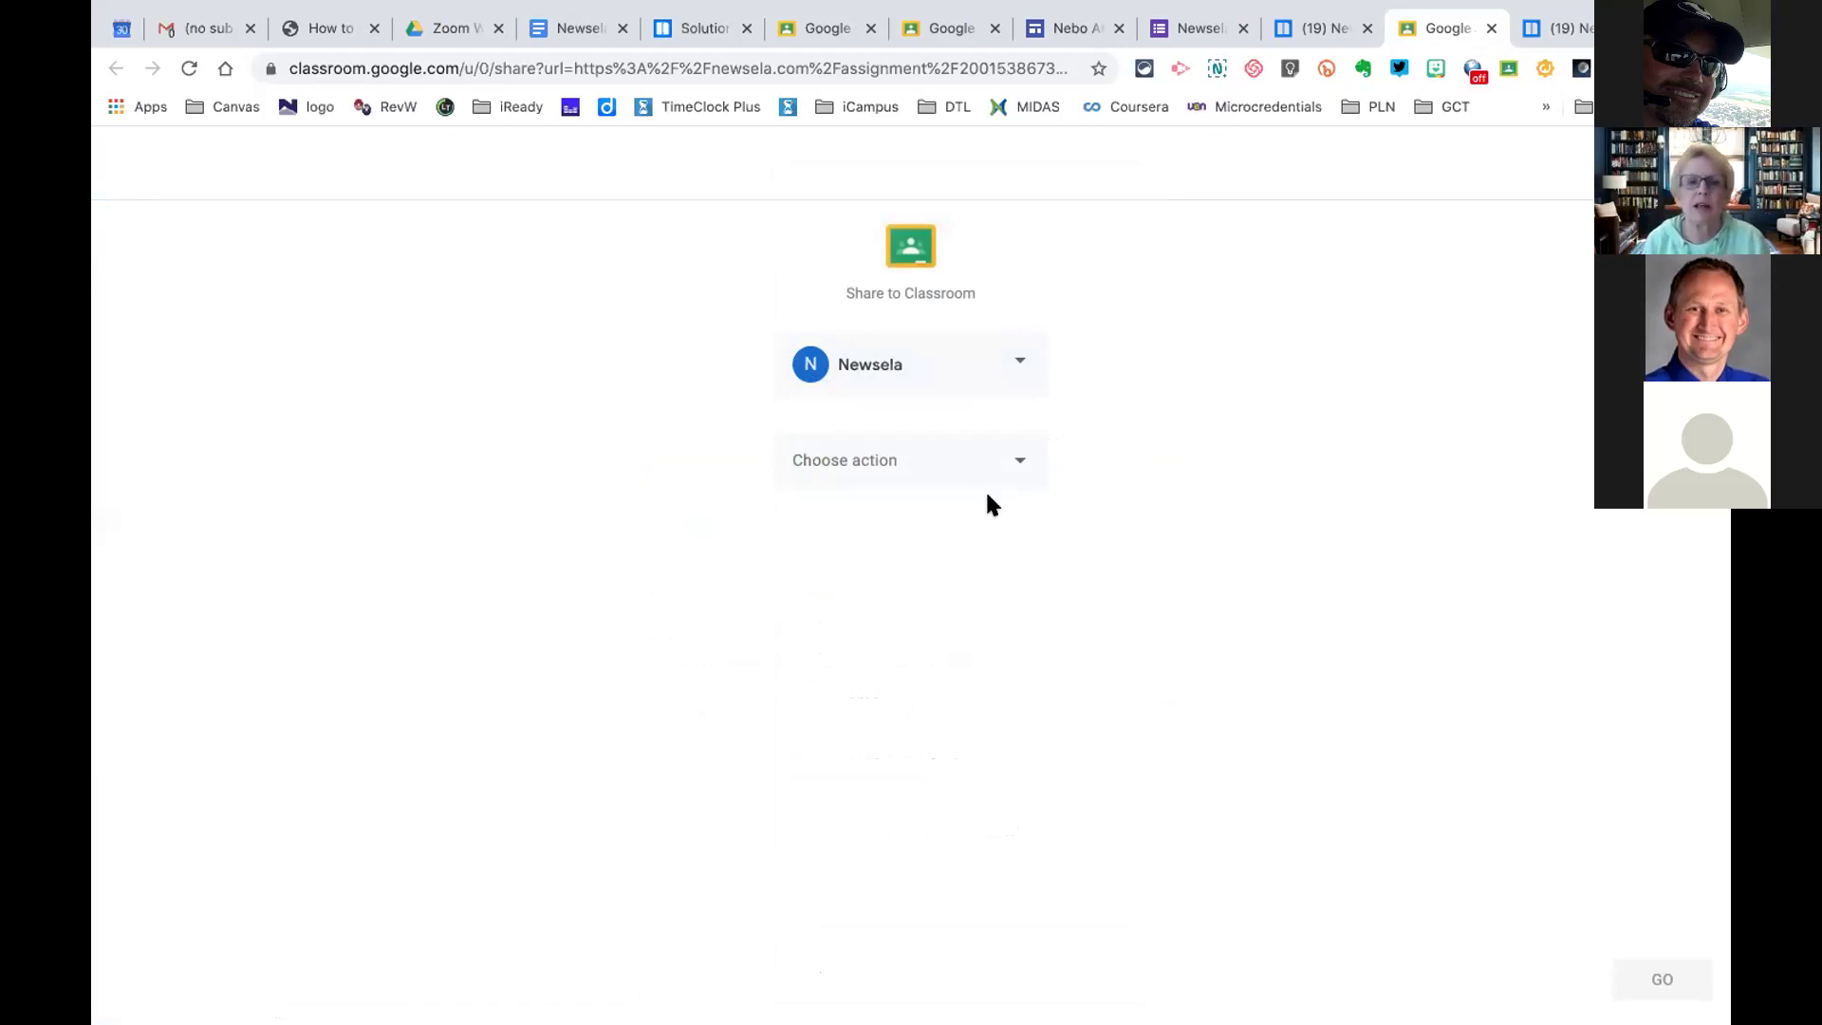
pyautogui.click(1012, 459)
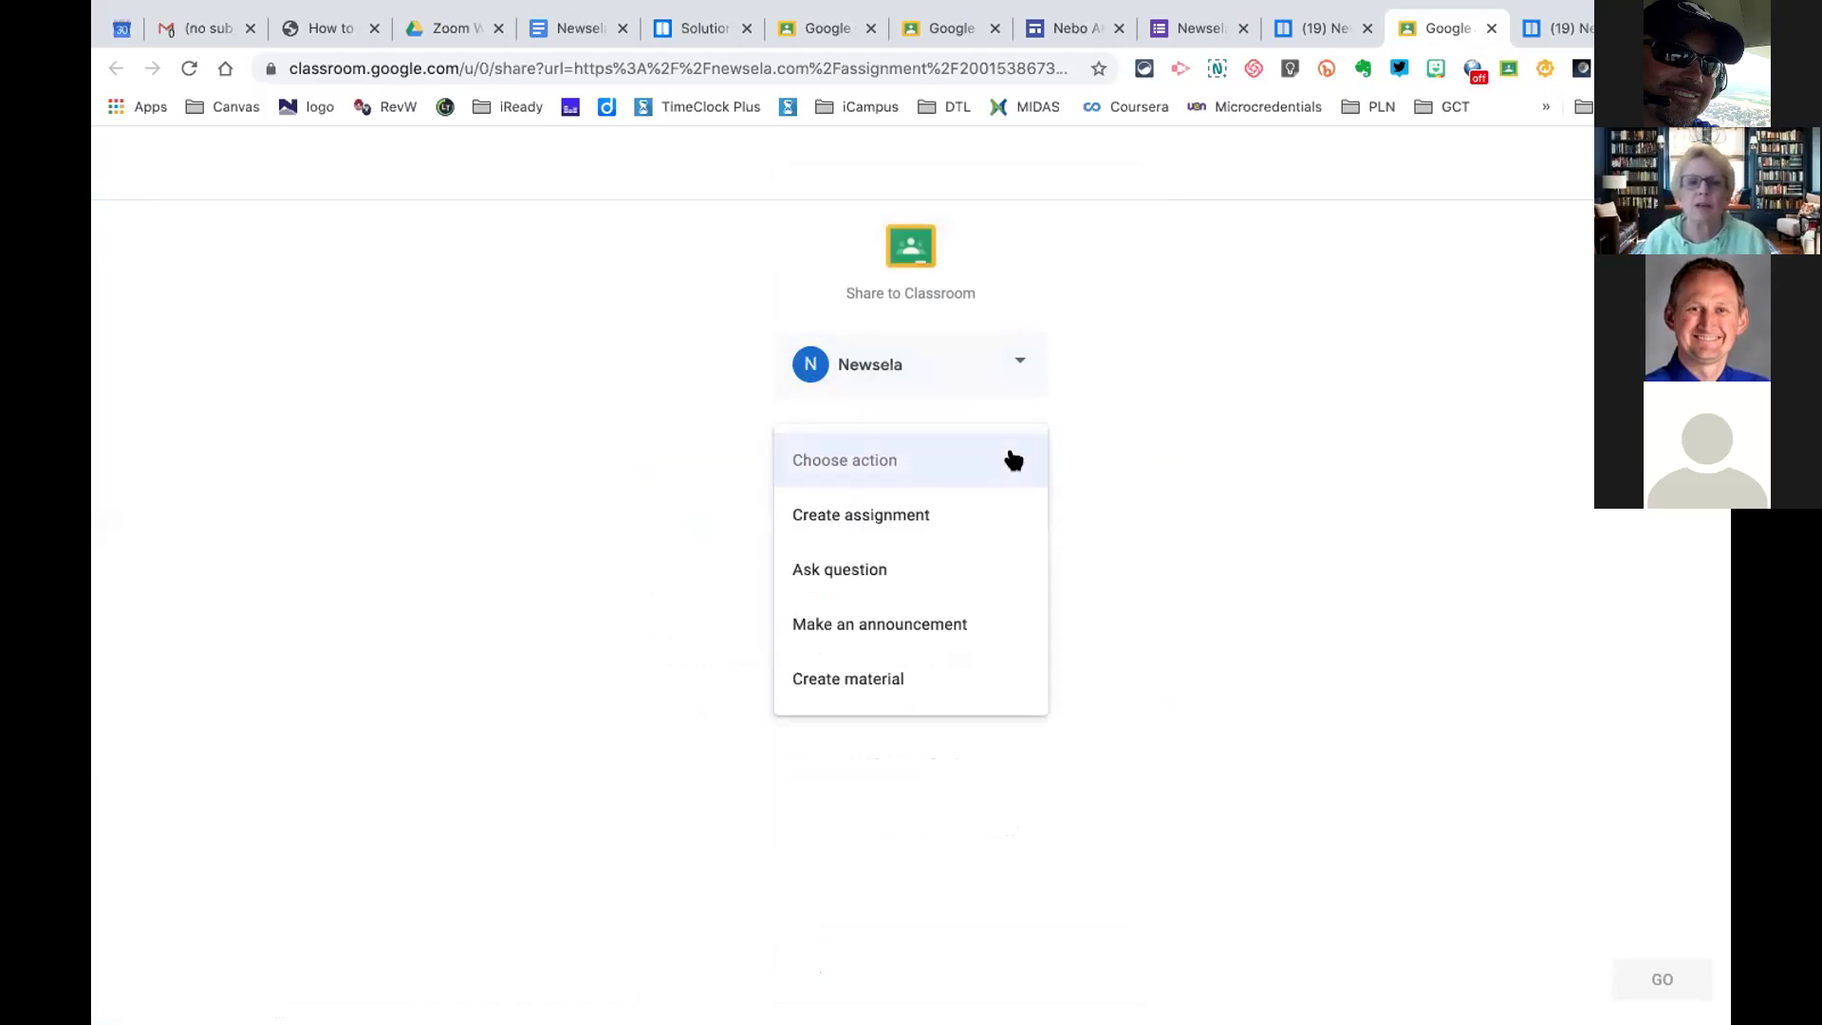
pyautogui.click(838, 517)
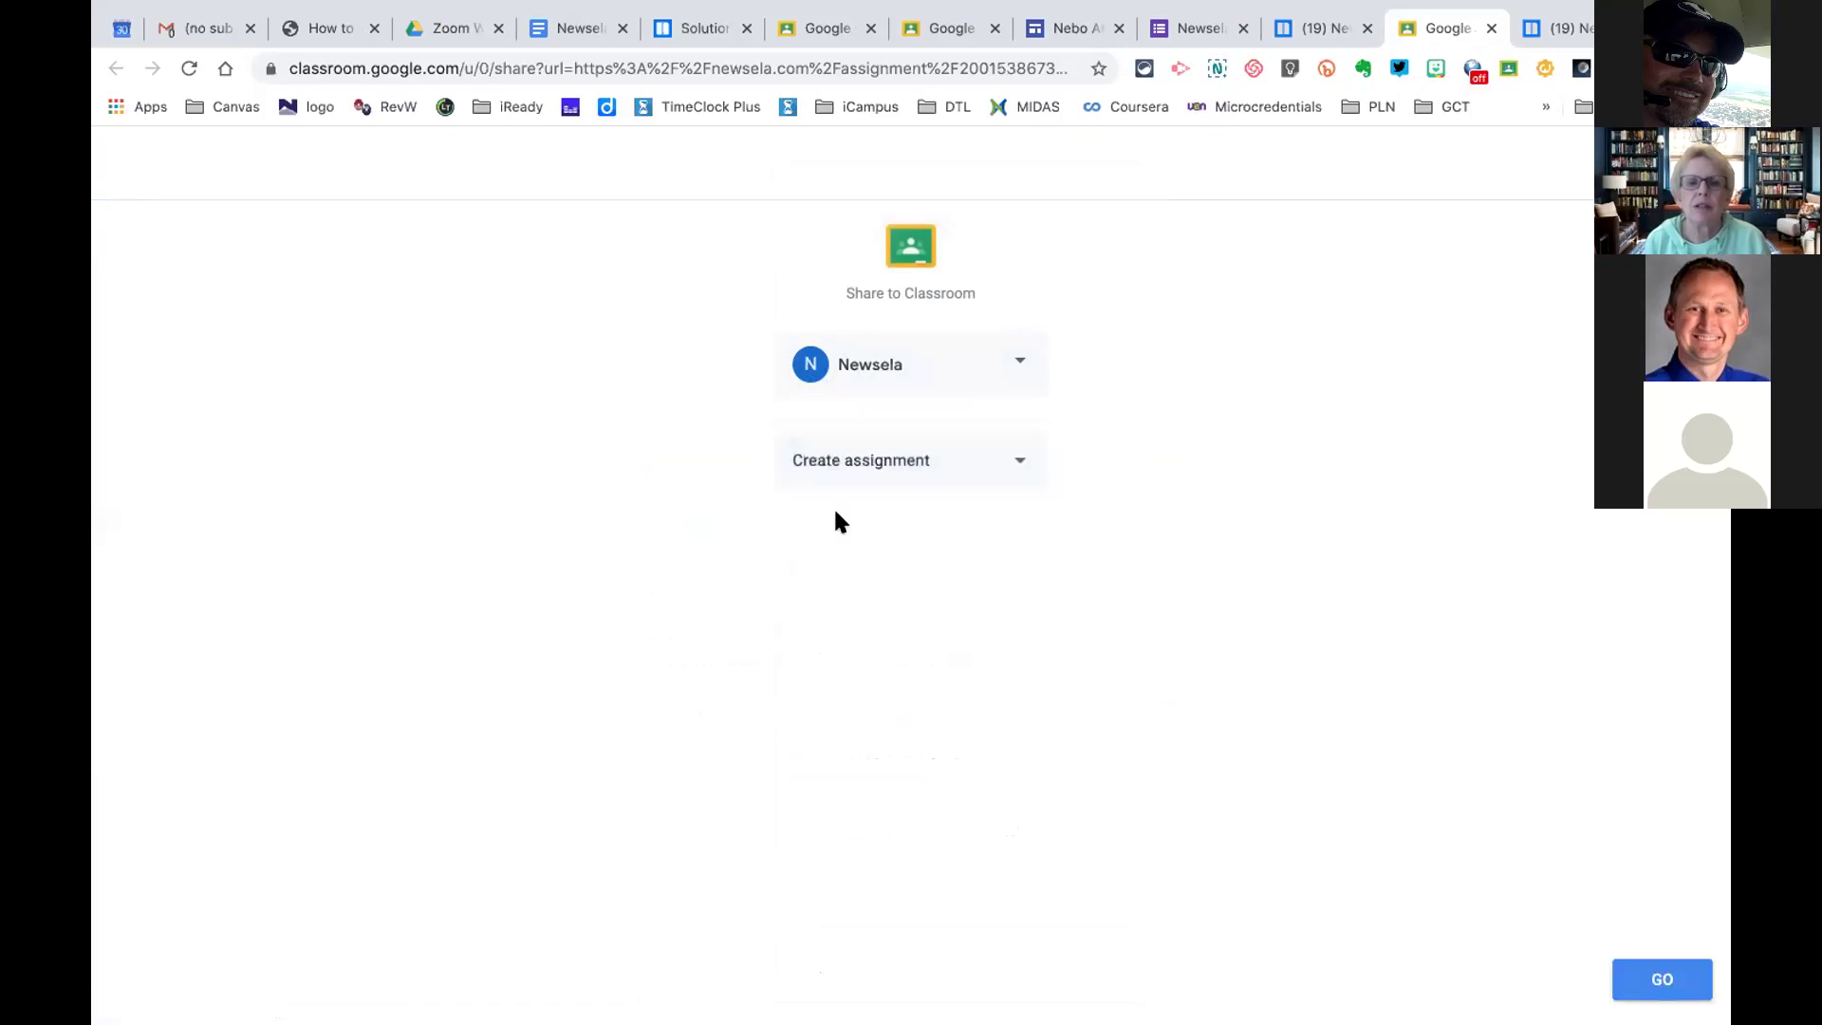
pyautogui.click(1661, 978)
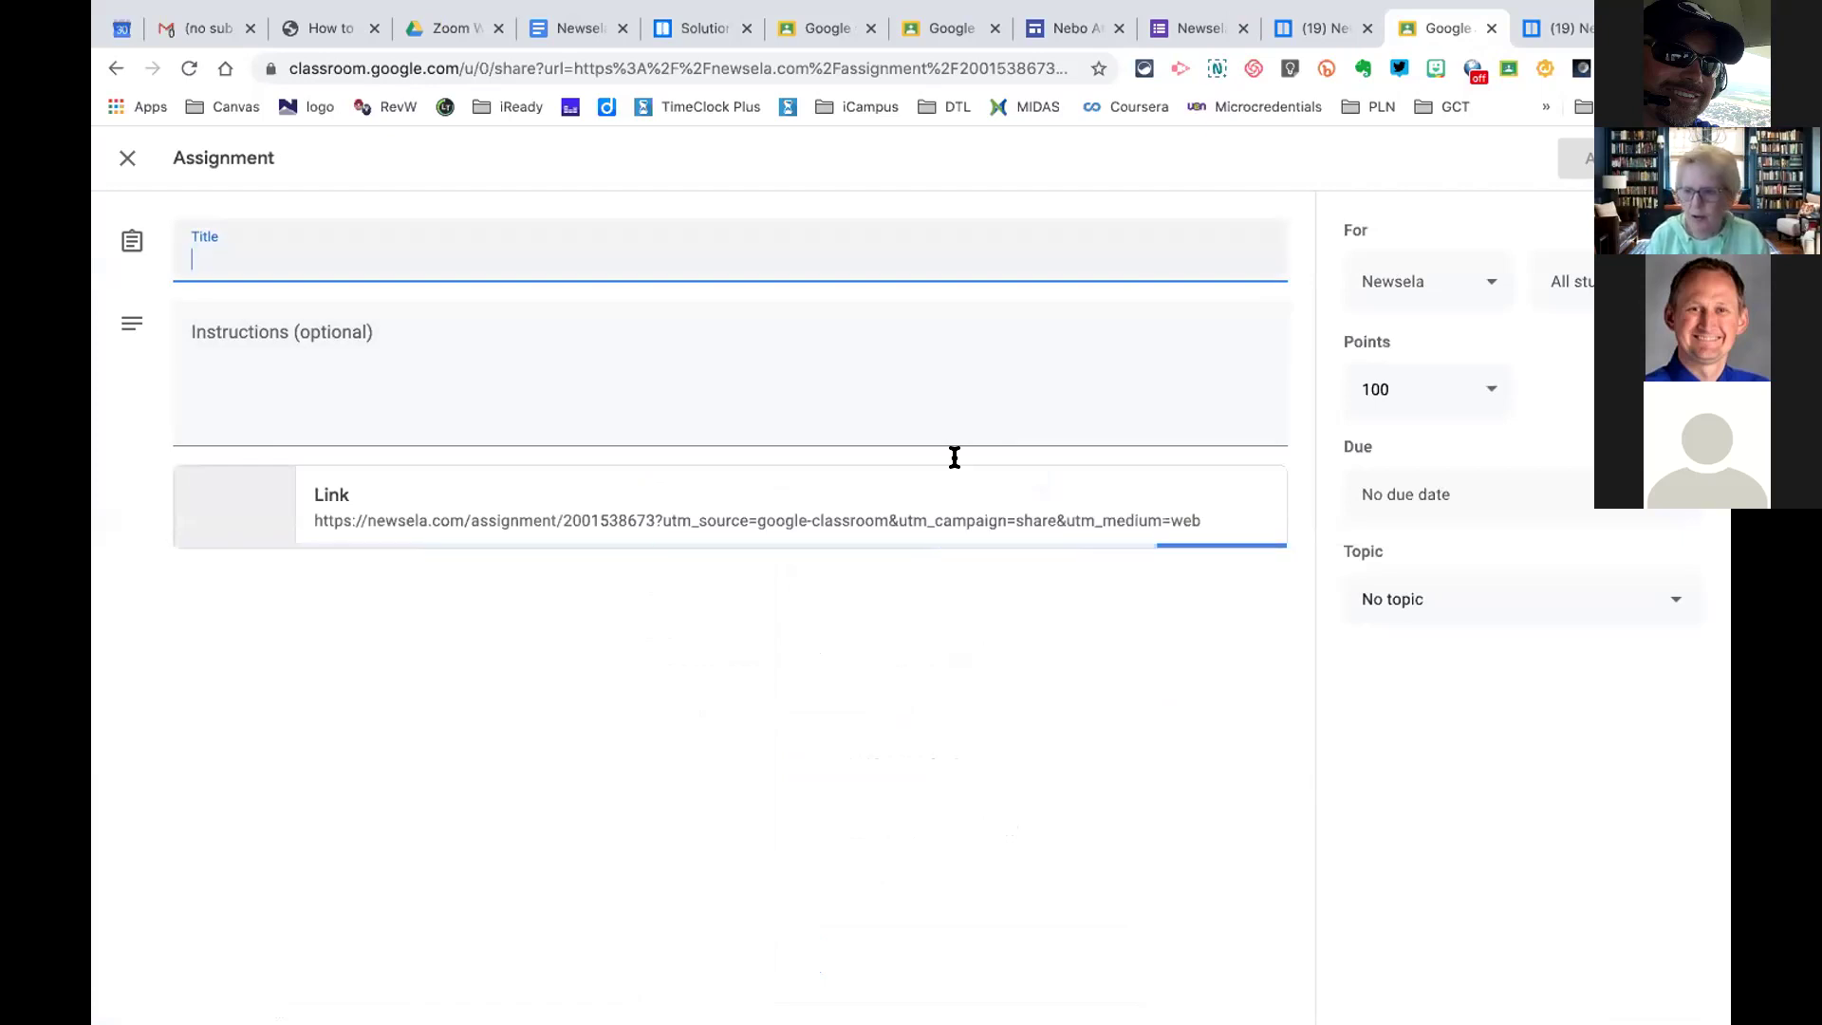
# Title the assignment "Census" and enter the instructions "Read the Article, complete the writing prompt, power words quiz, and comprehension check."
pyautogui.write('Census')
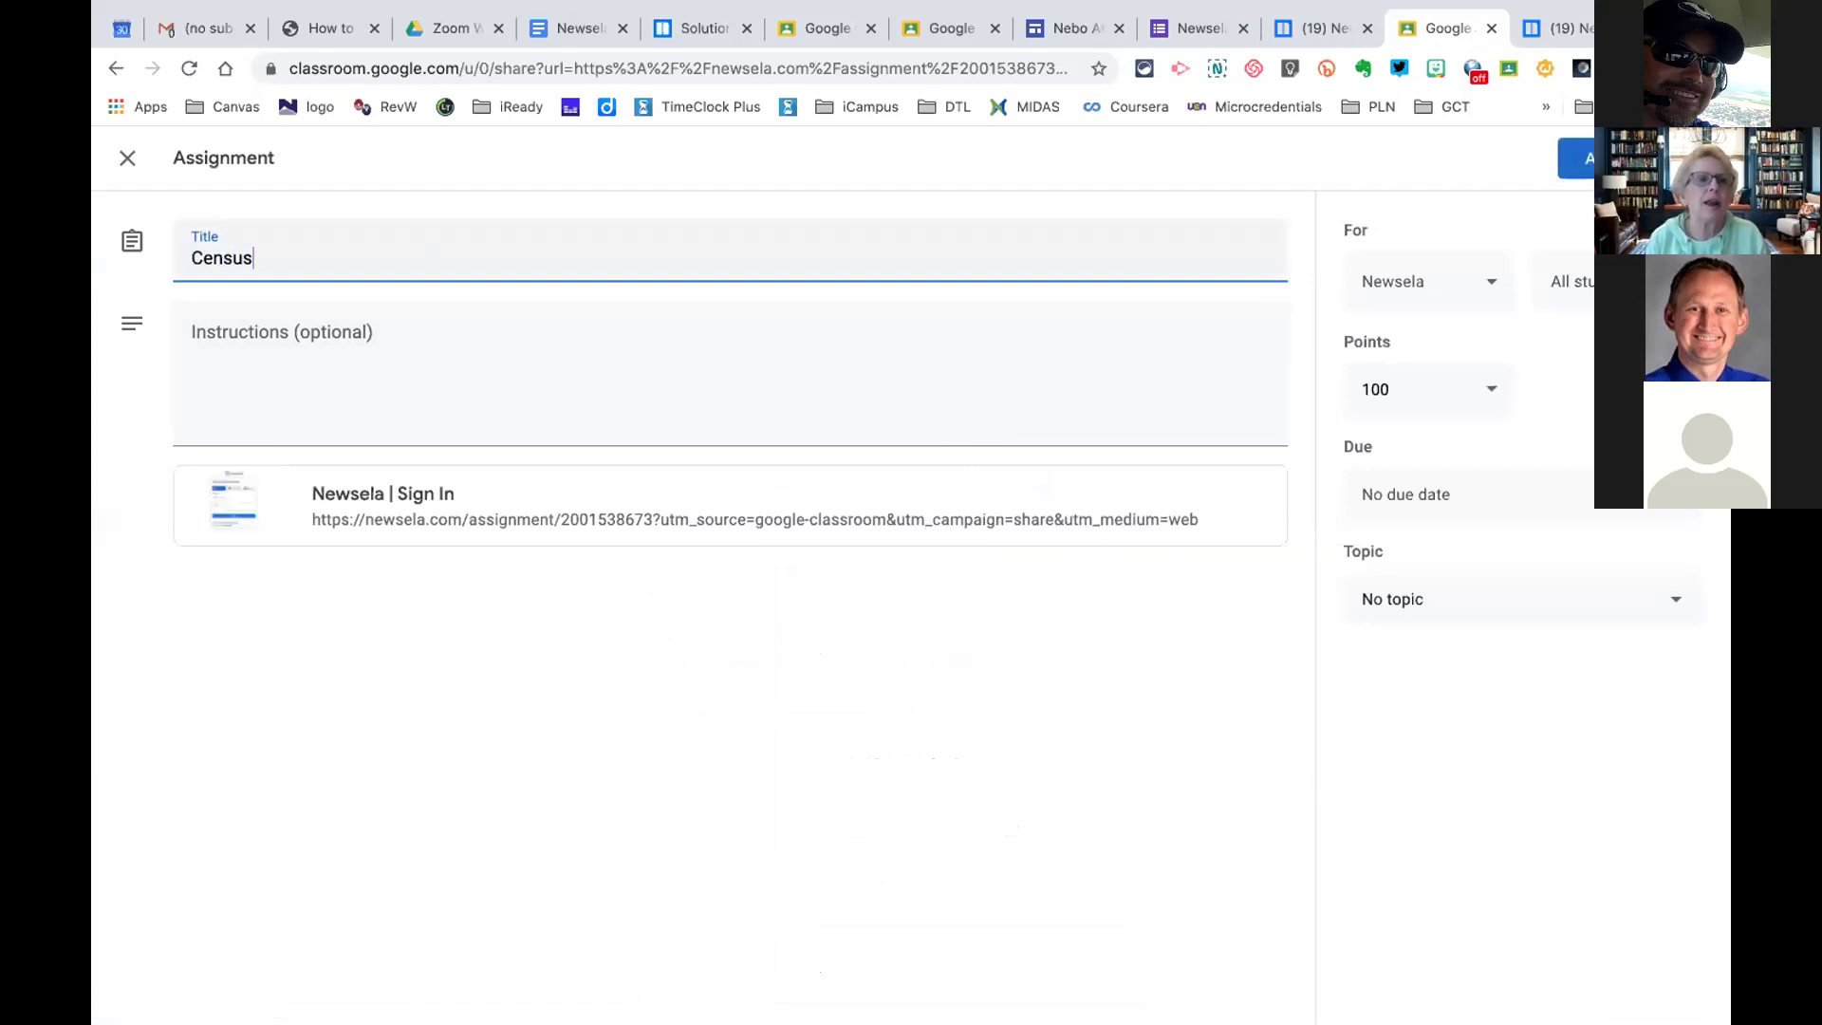
pyautogui.click(315, 329)
pyautogui.write('REad t')
pyautogui.press('BackSpace')
pyautogui.press('BackSpace')
pyautogui.press('BackSpace')
pyautogui.write('edd the Artcile,')
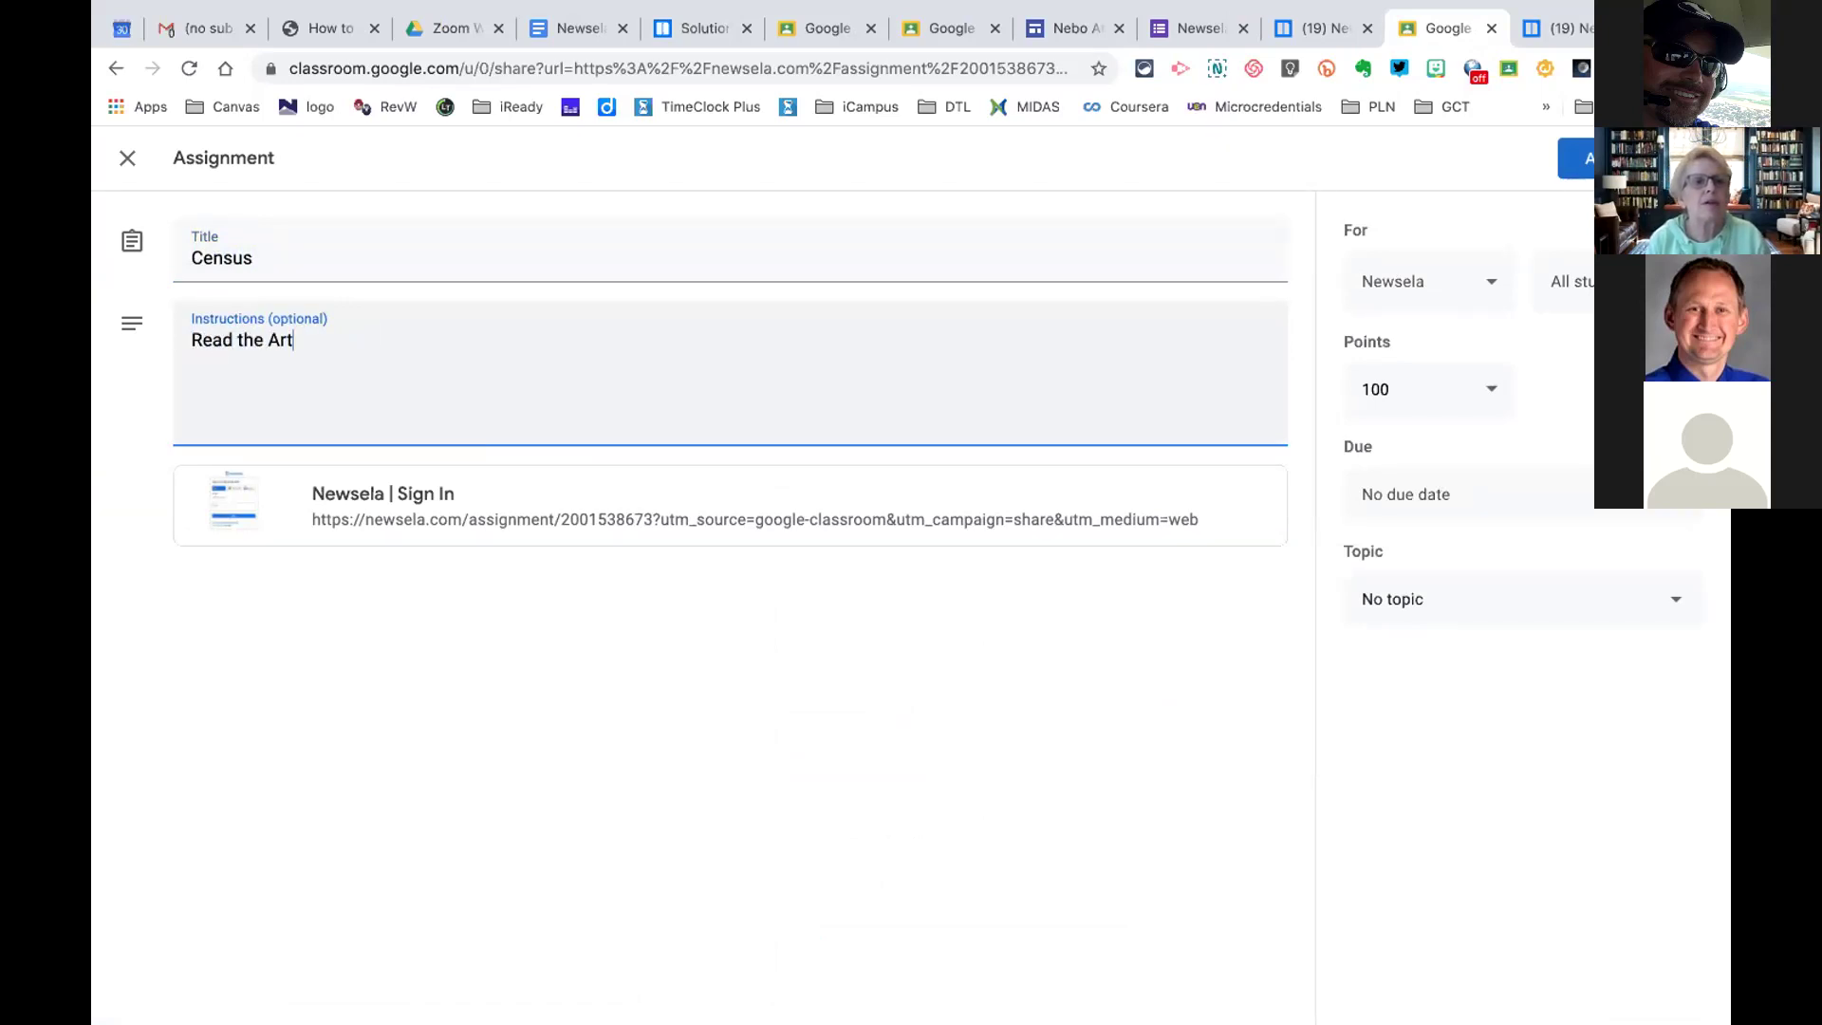
pyautogui.press('BackSpace')
pyautogui.press('BackSpace')
pyautogui.press('BackSpace')
pyautogui.press('BackSpace')
pyautogui.write('icle, ')
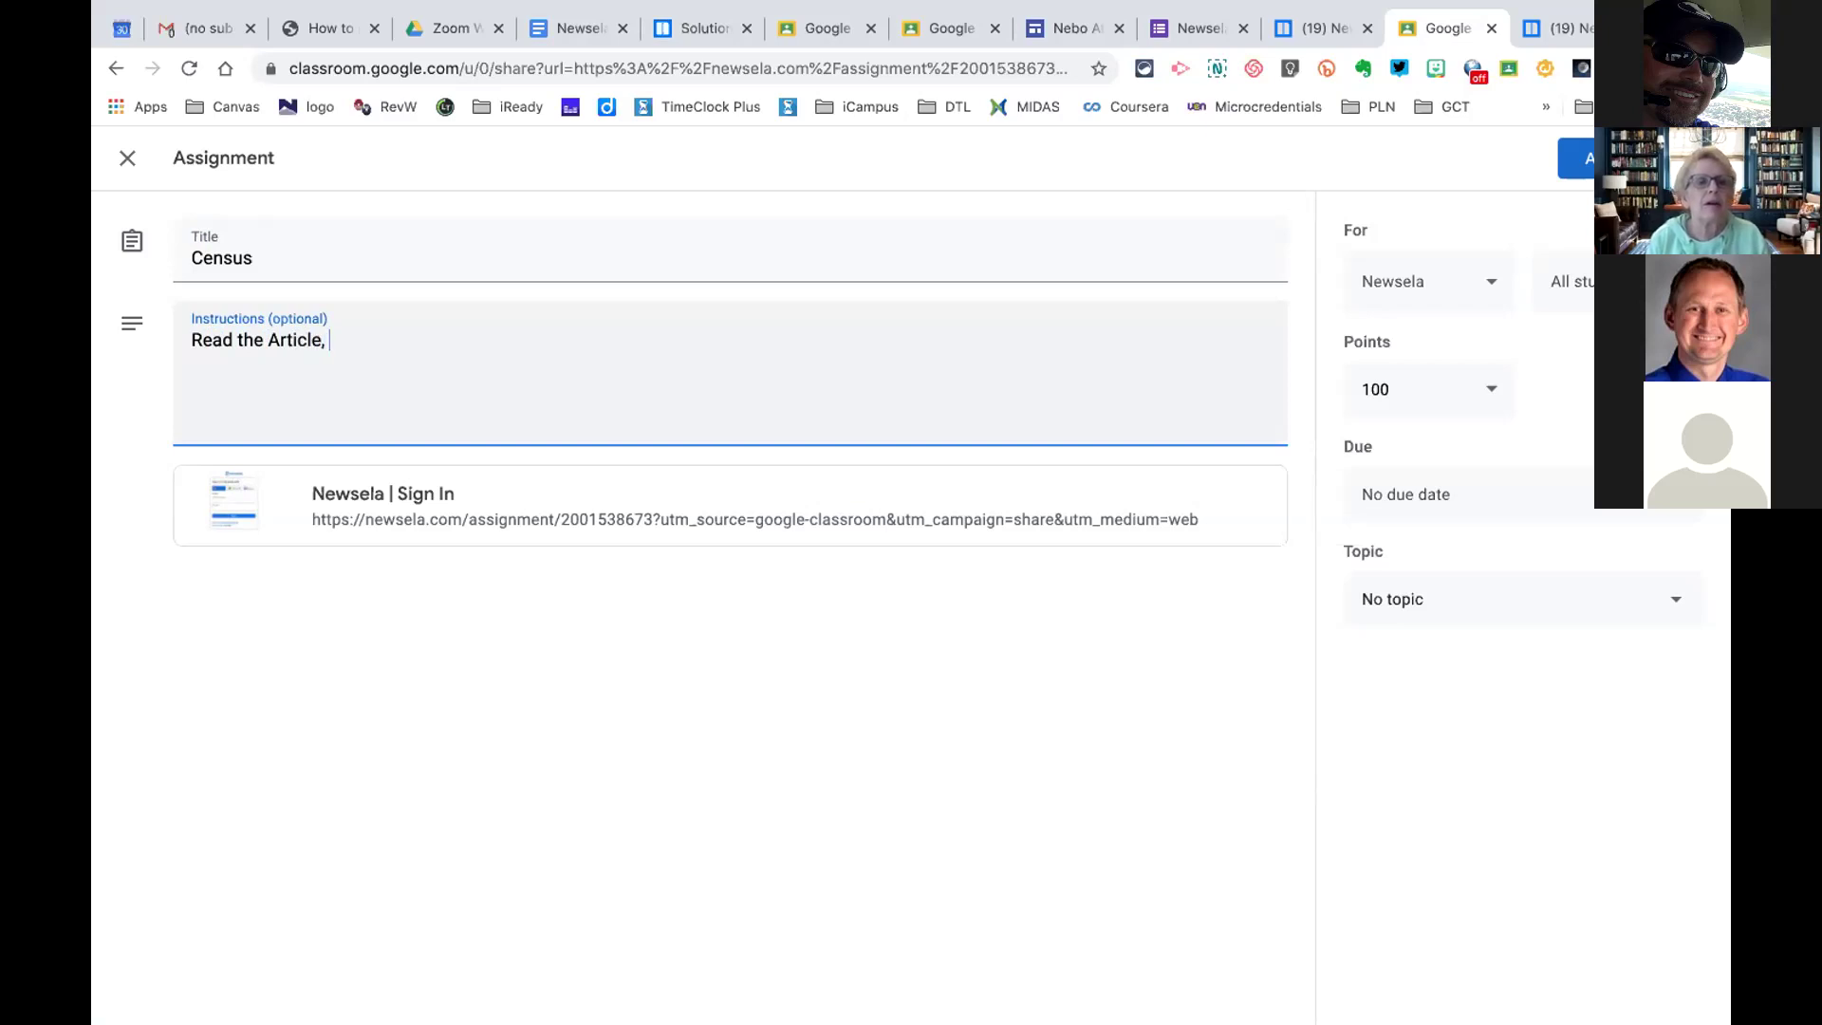
pyautogui.write('complete the')
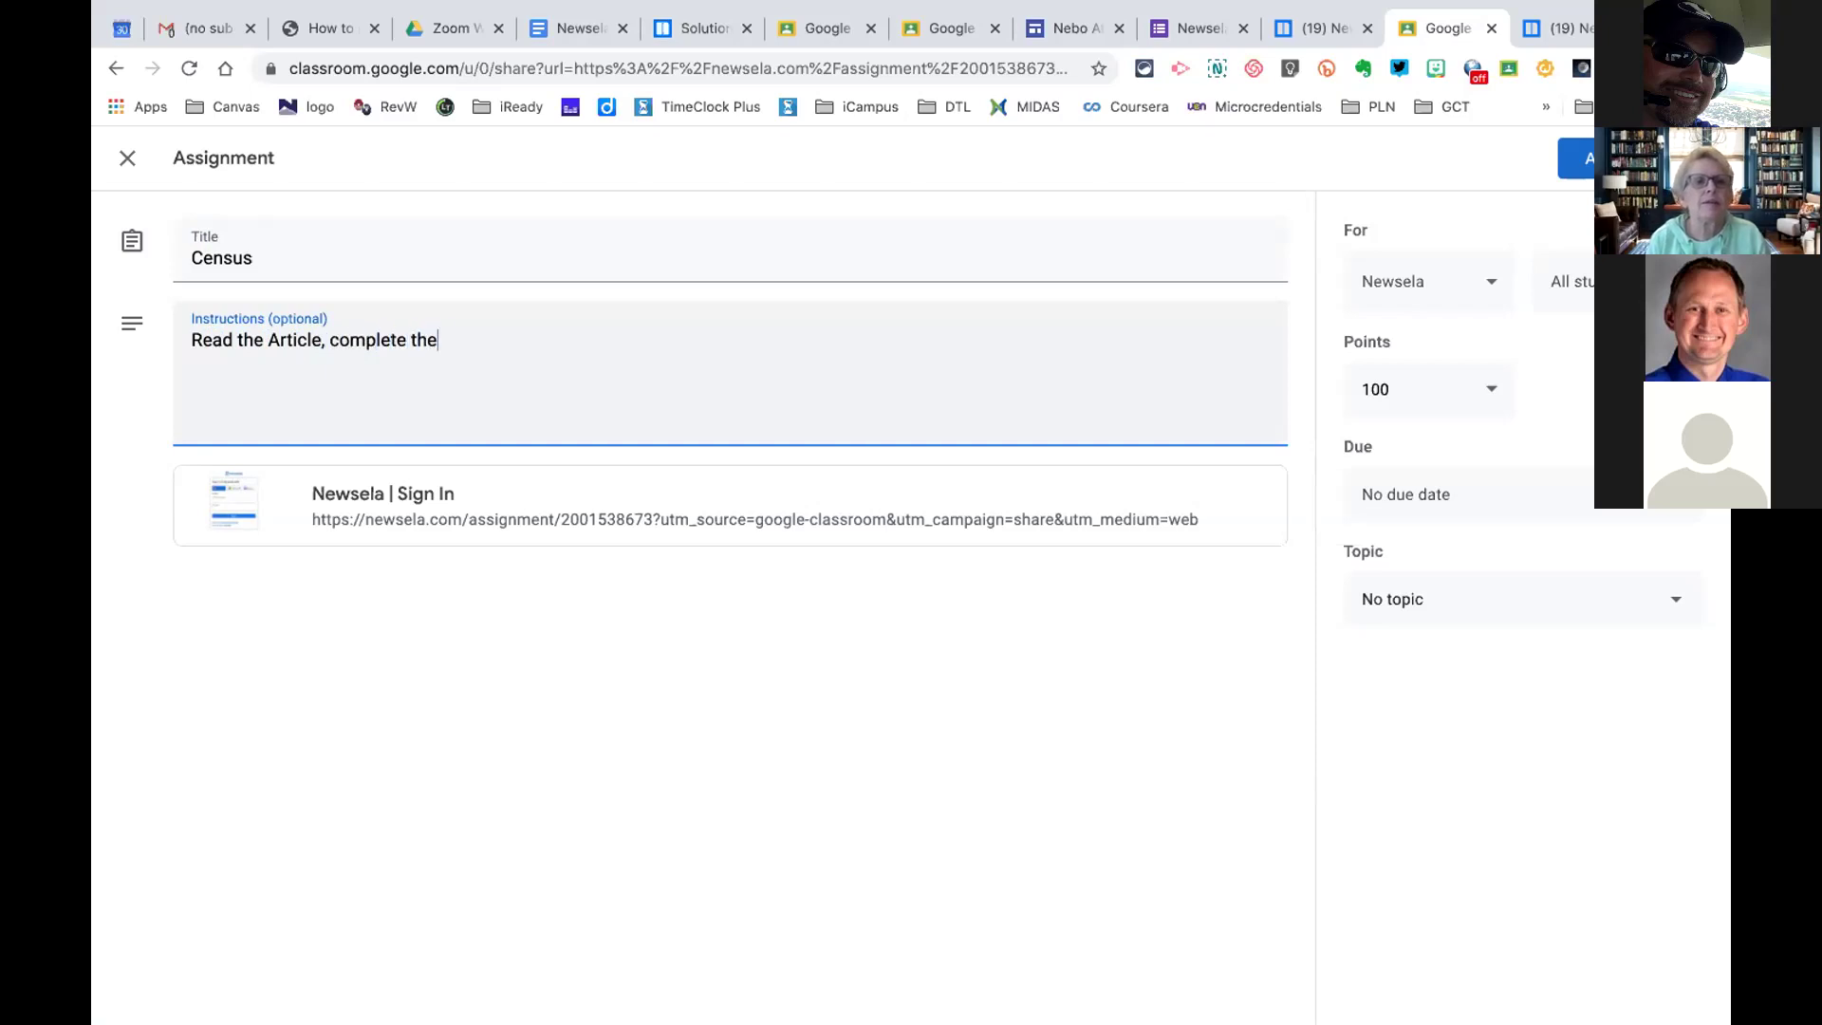
pyautogui.write(' writing prompt, ')
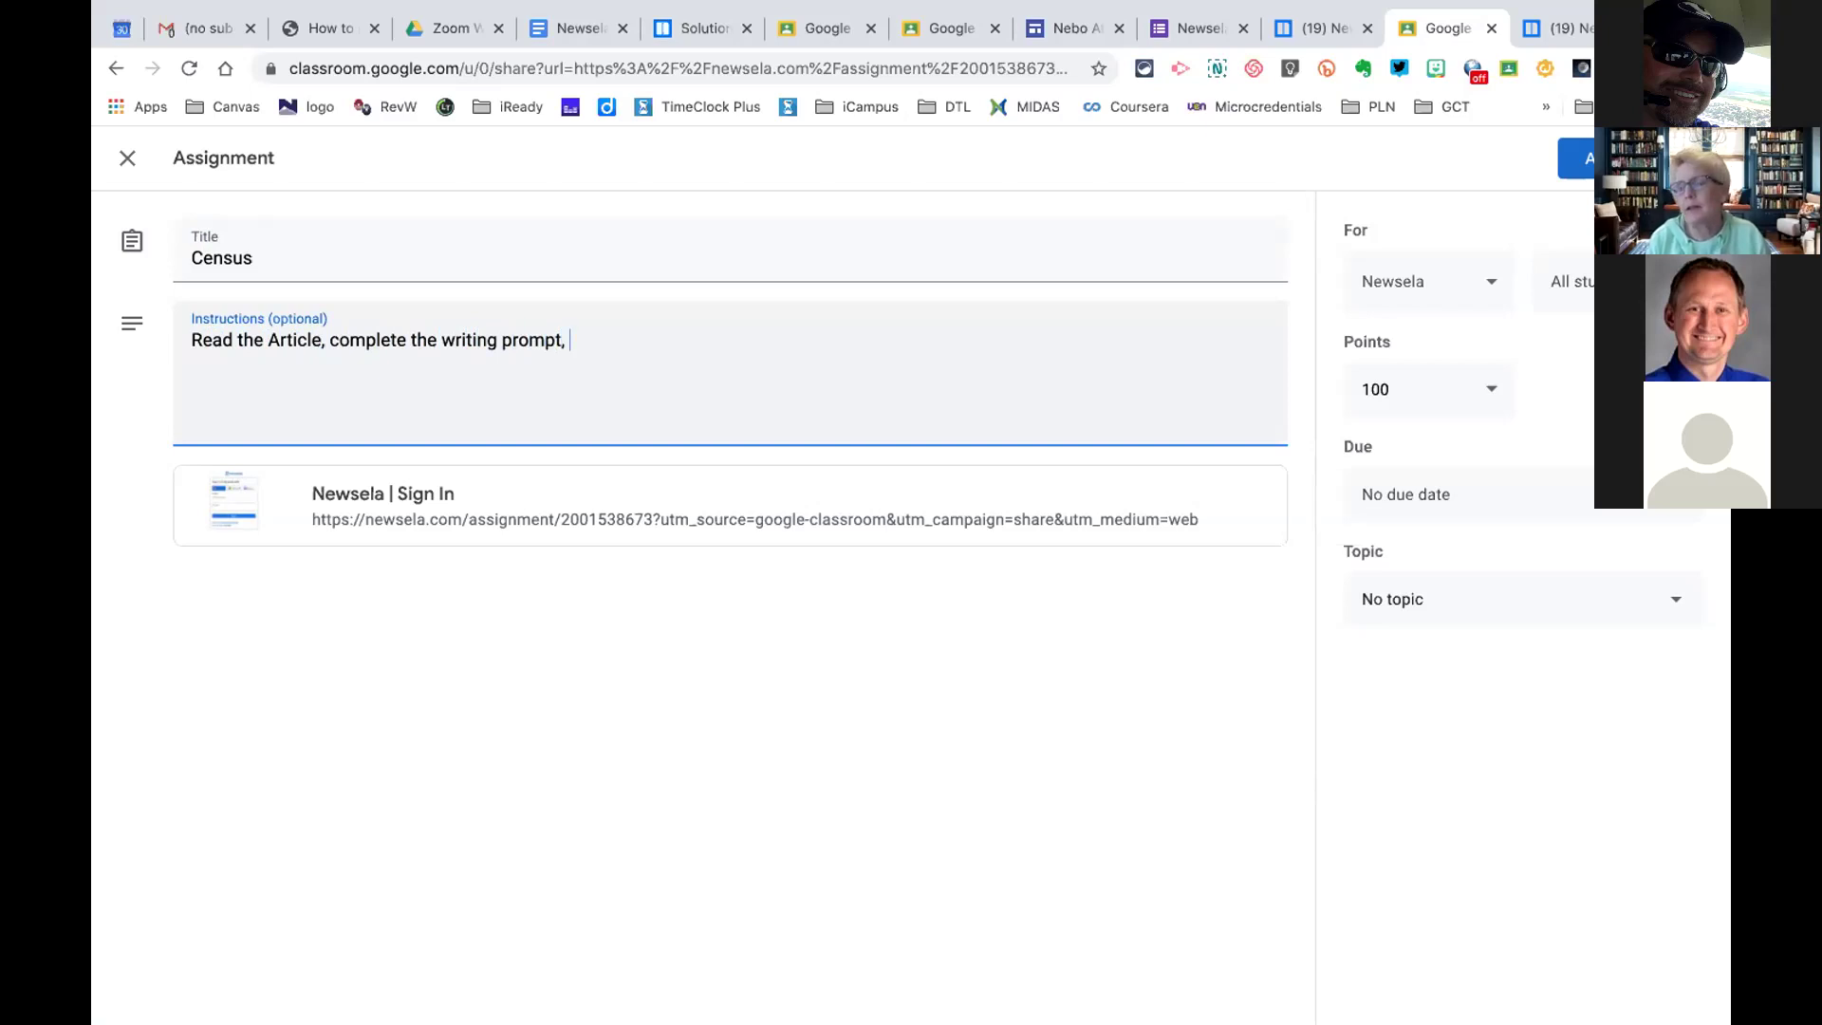
pyautogui.write('powe')
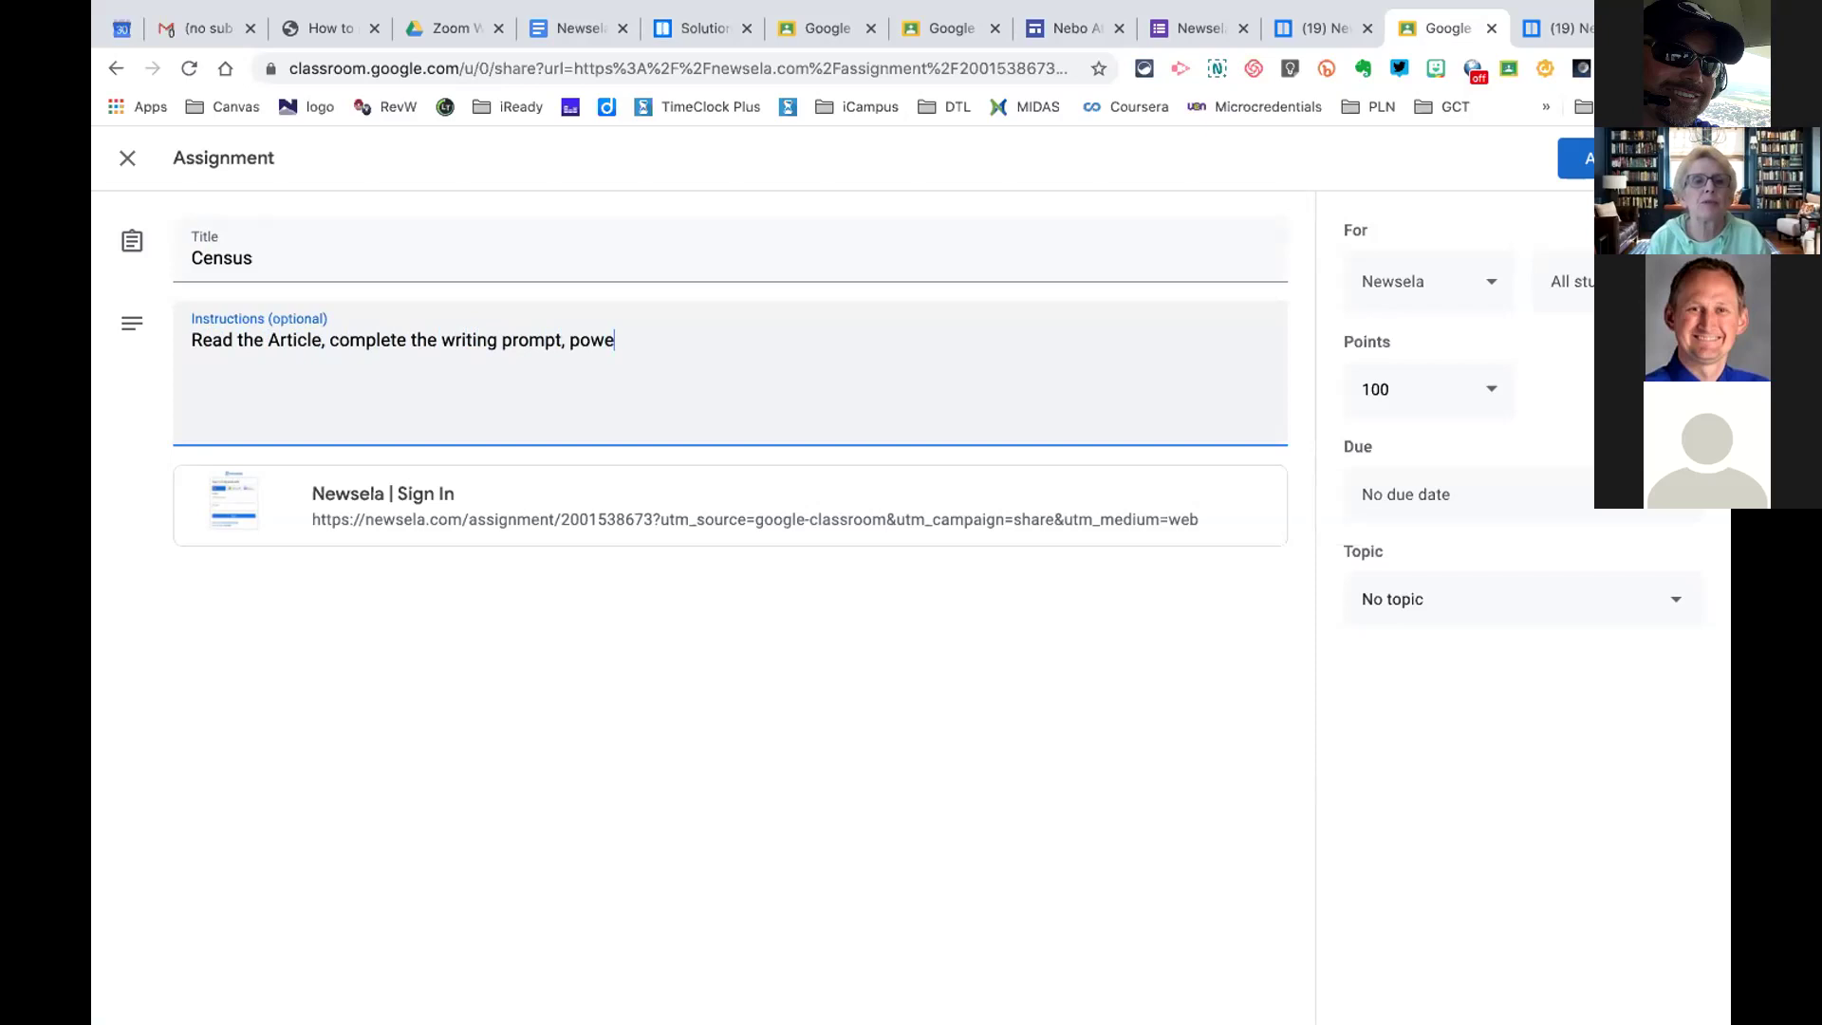
pyautogui.write('r words quiz, and coompr')
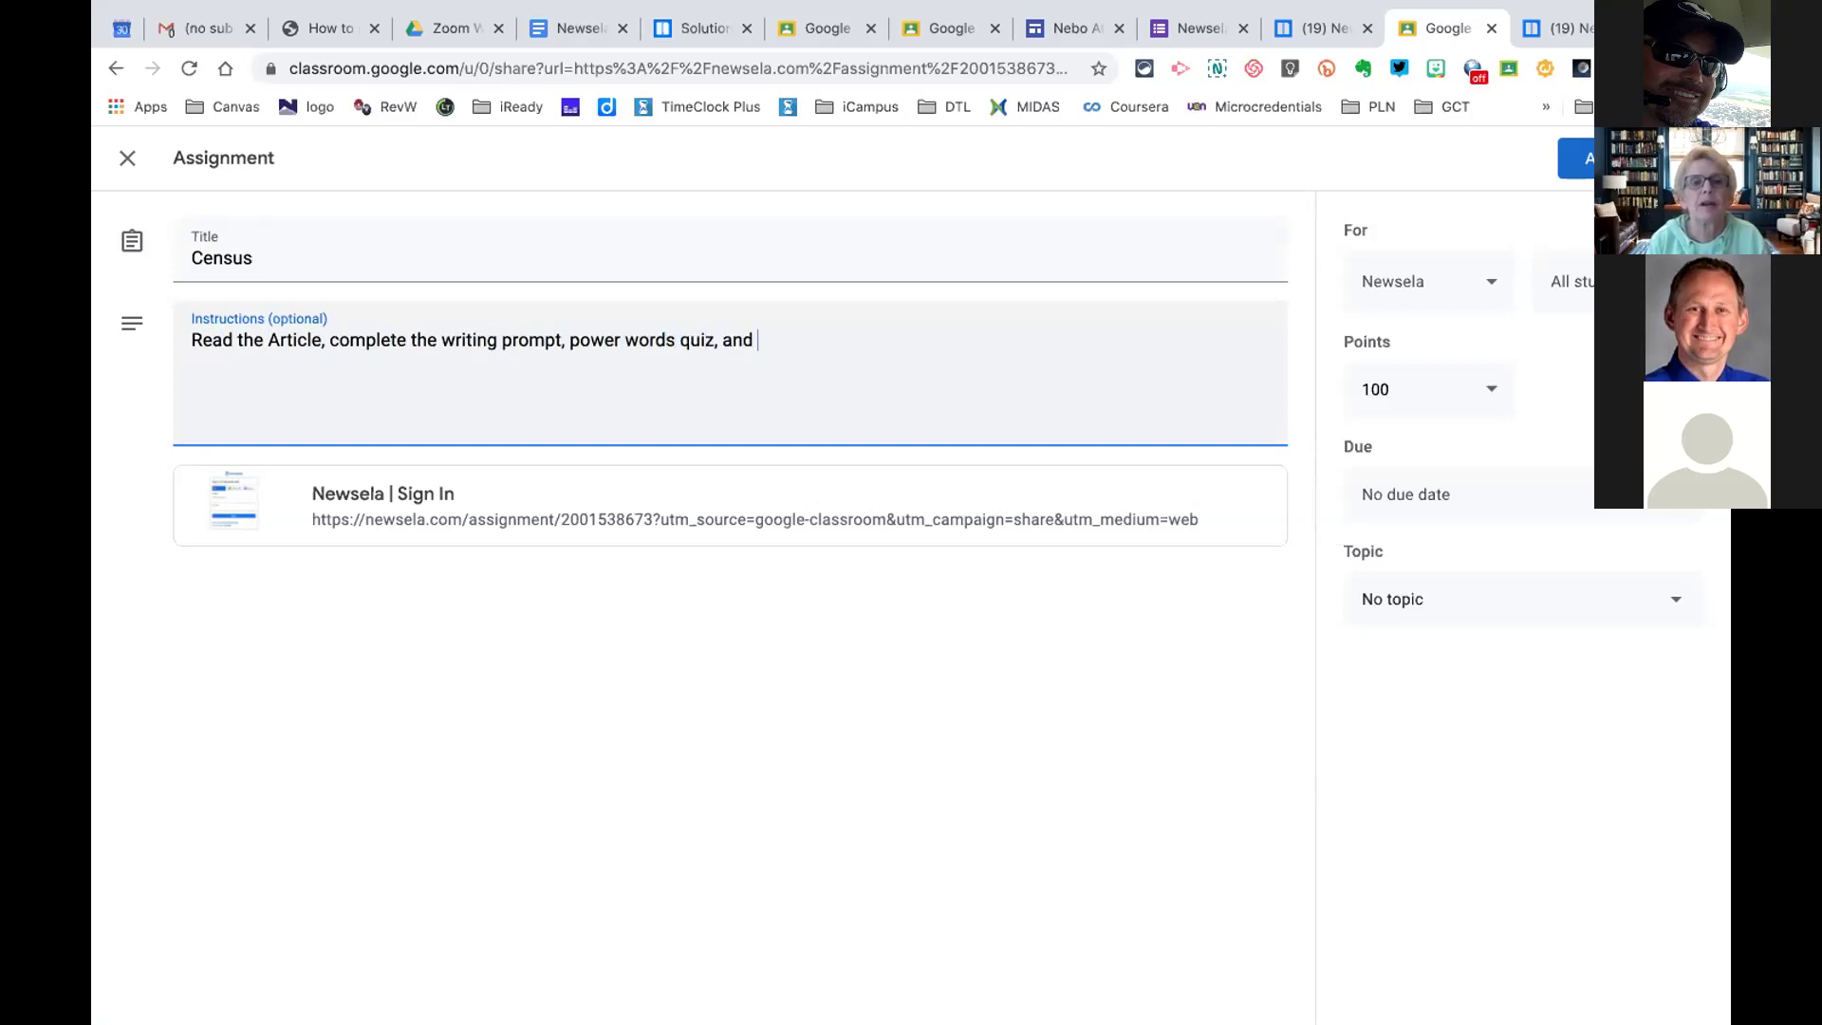
pyautogui.press('BackSpace')
pyautogui.press('BackSpace')
pyautogui.press('BackSpace')
pyautogui.press('BackSpace')
pyautogui.write('mmp[re')
pyautogui.press('BackSpace')
pyautogui.press('BackSpace')
pyautogui.press('BackSpace')
pyautogui.press('BackSpace')
pyautogui.press('BackSpace')
pyautogui.write('prehe')
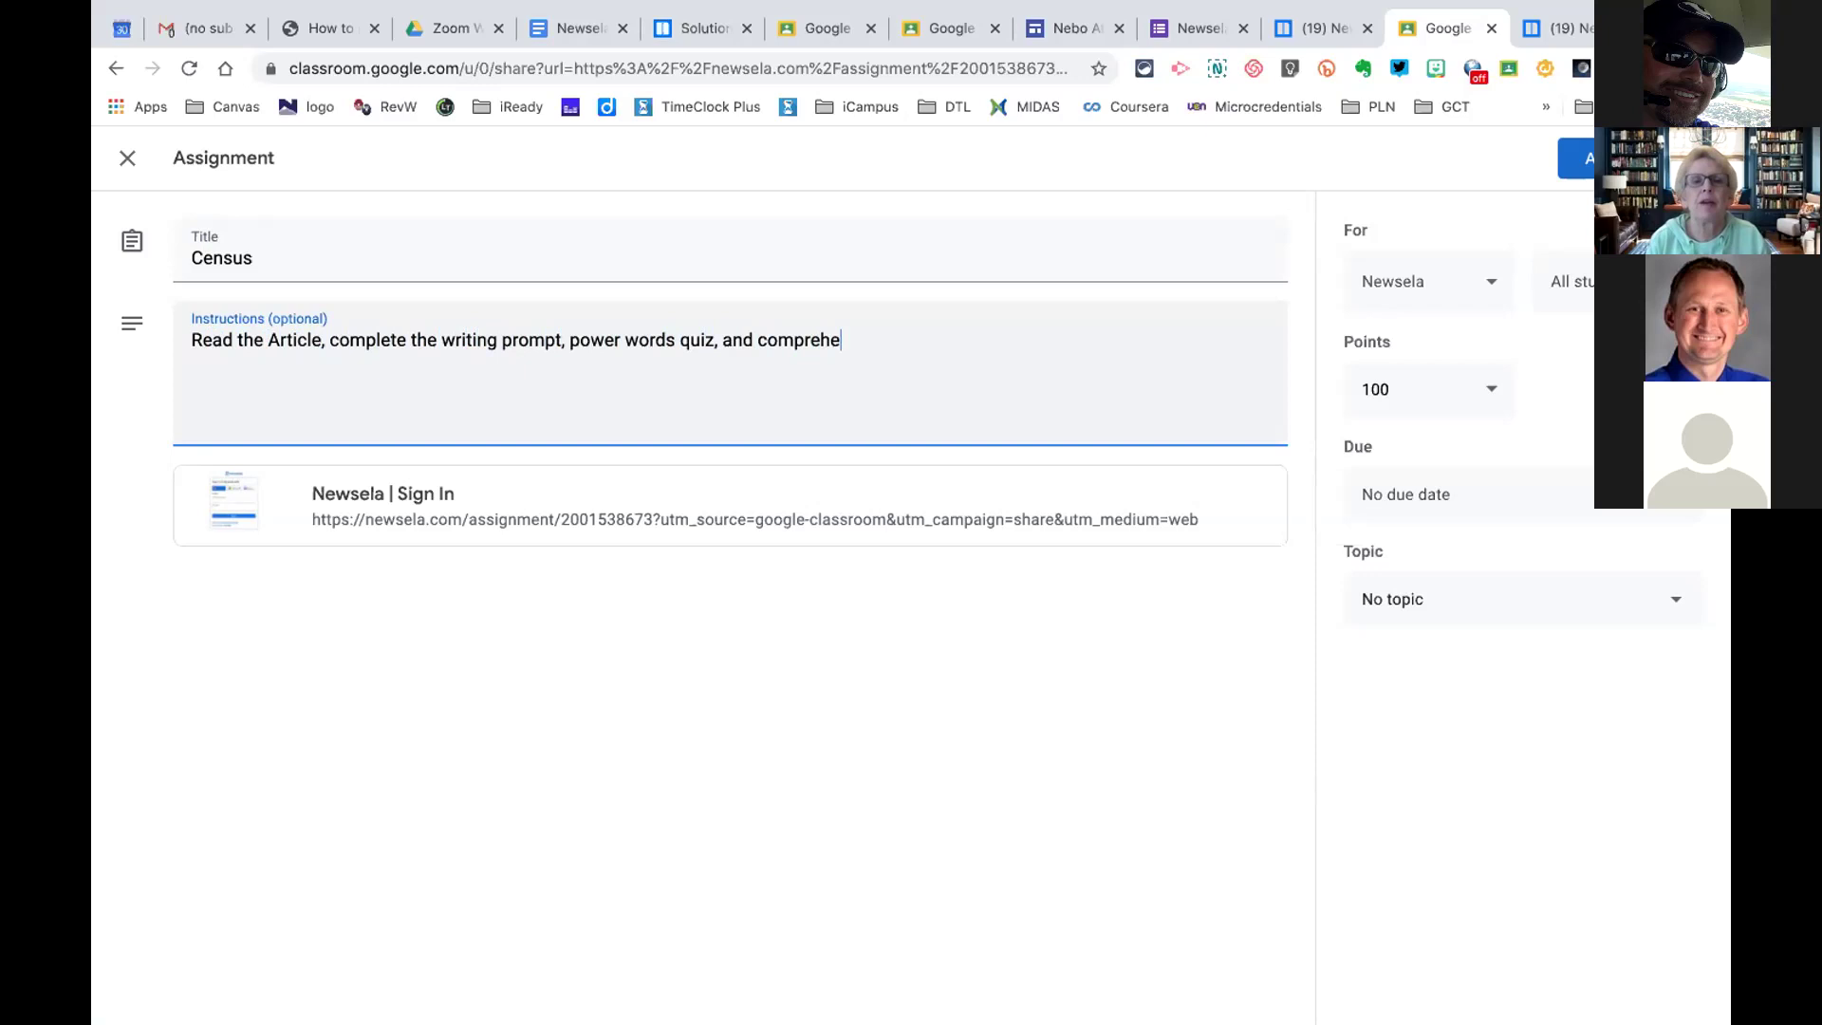
pyautogui.write('nsion check.')
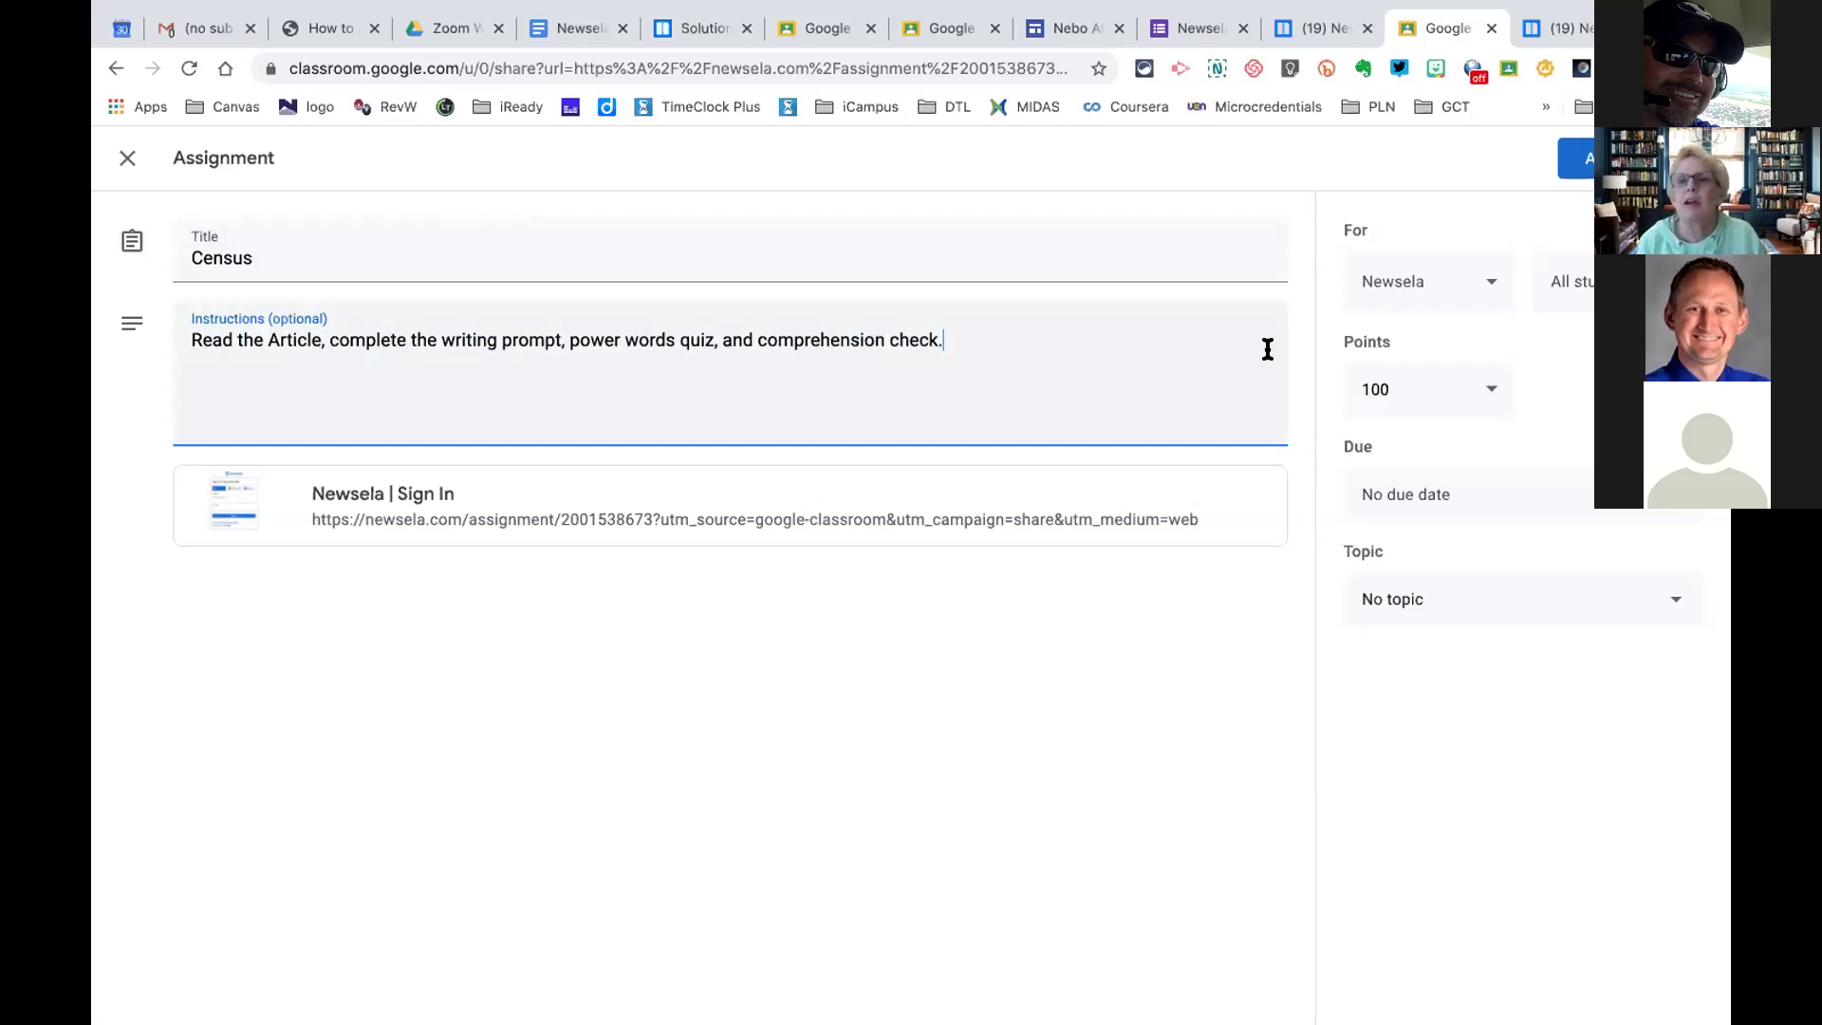
# Make the Census assignment ungraded and post it to the class
pyautogui.click(1485, 392)
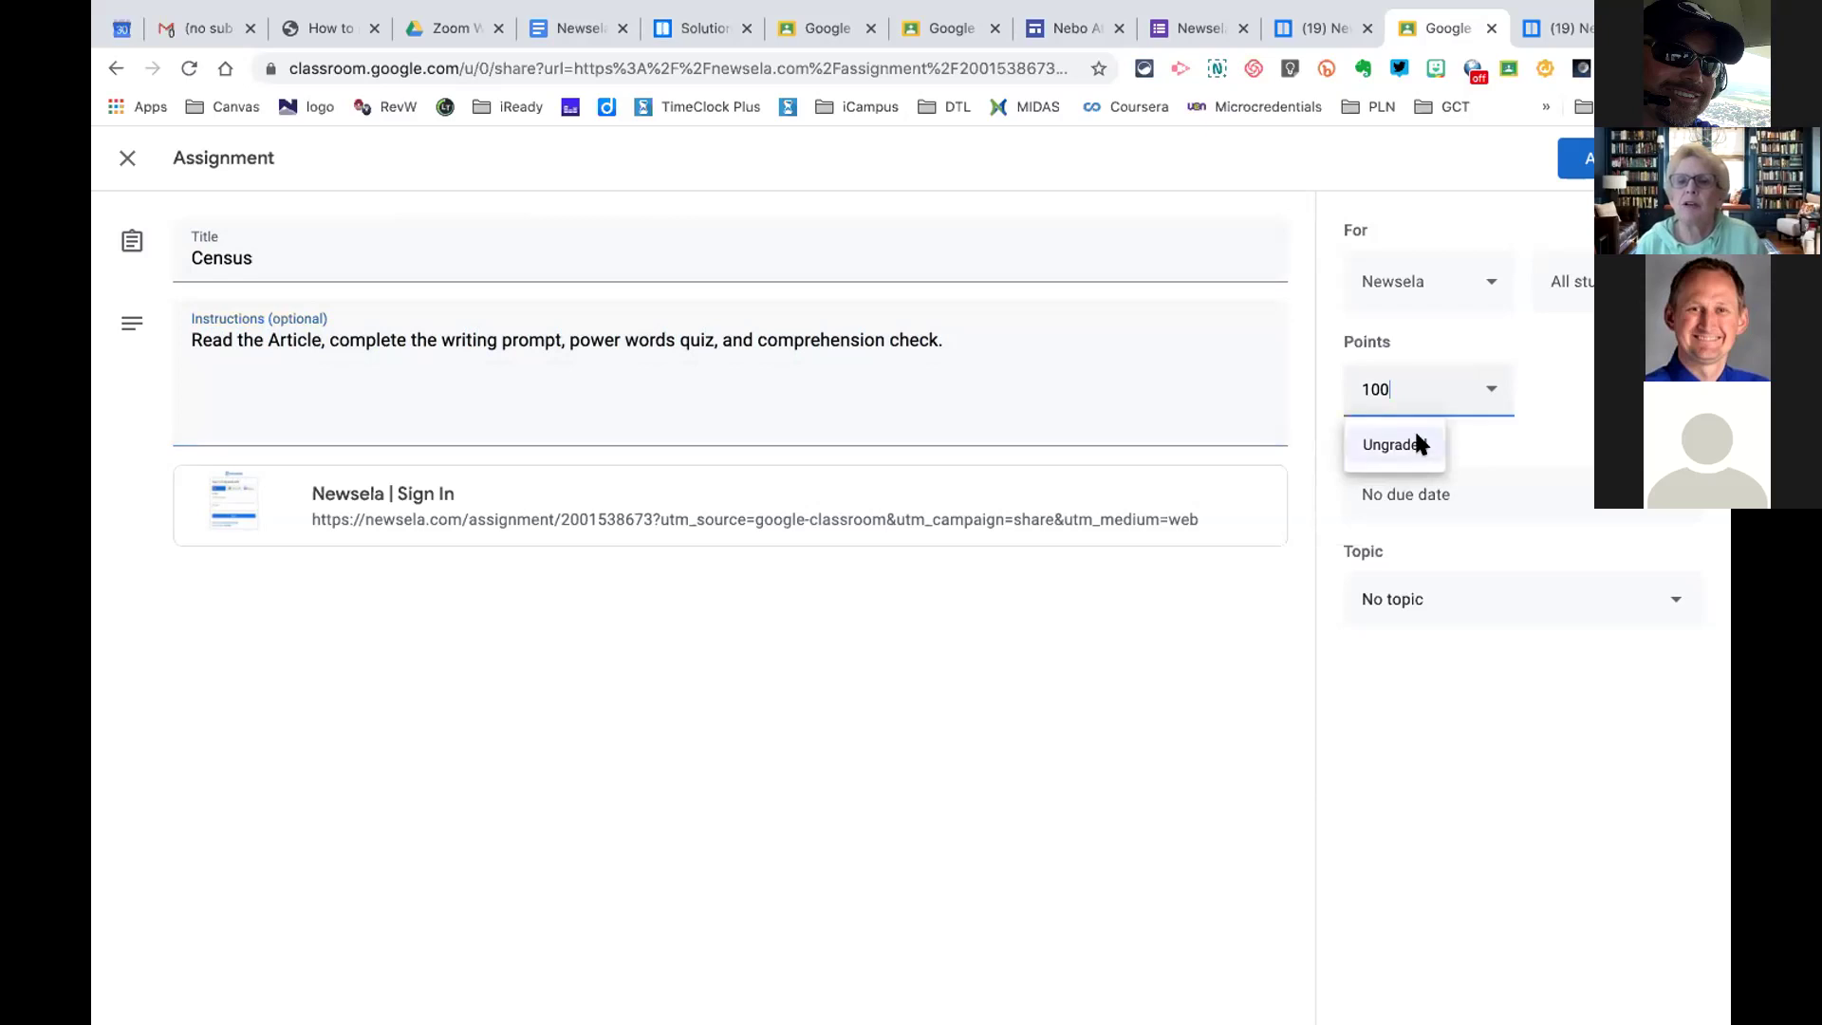
pyautogui.click(1420, 437)
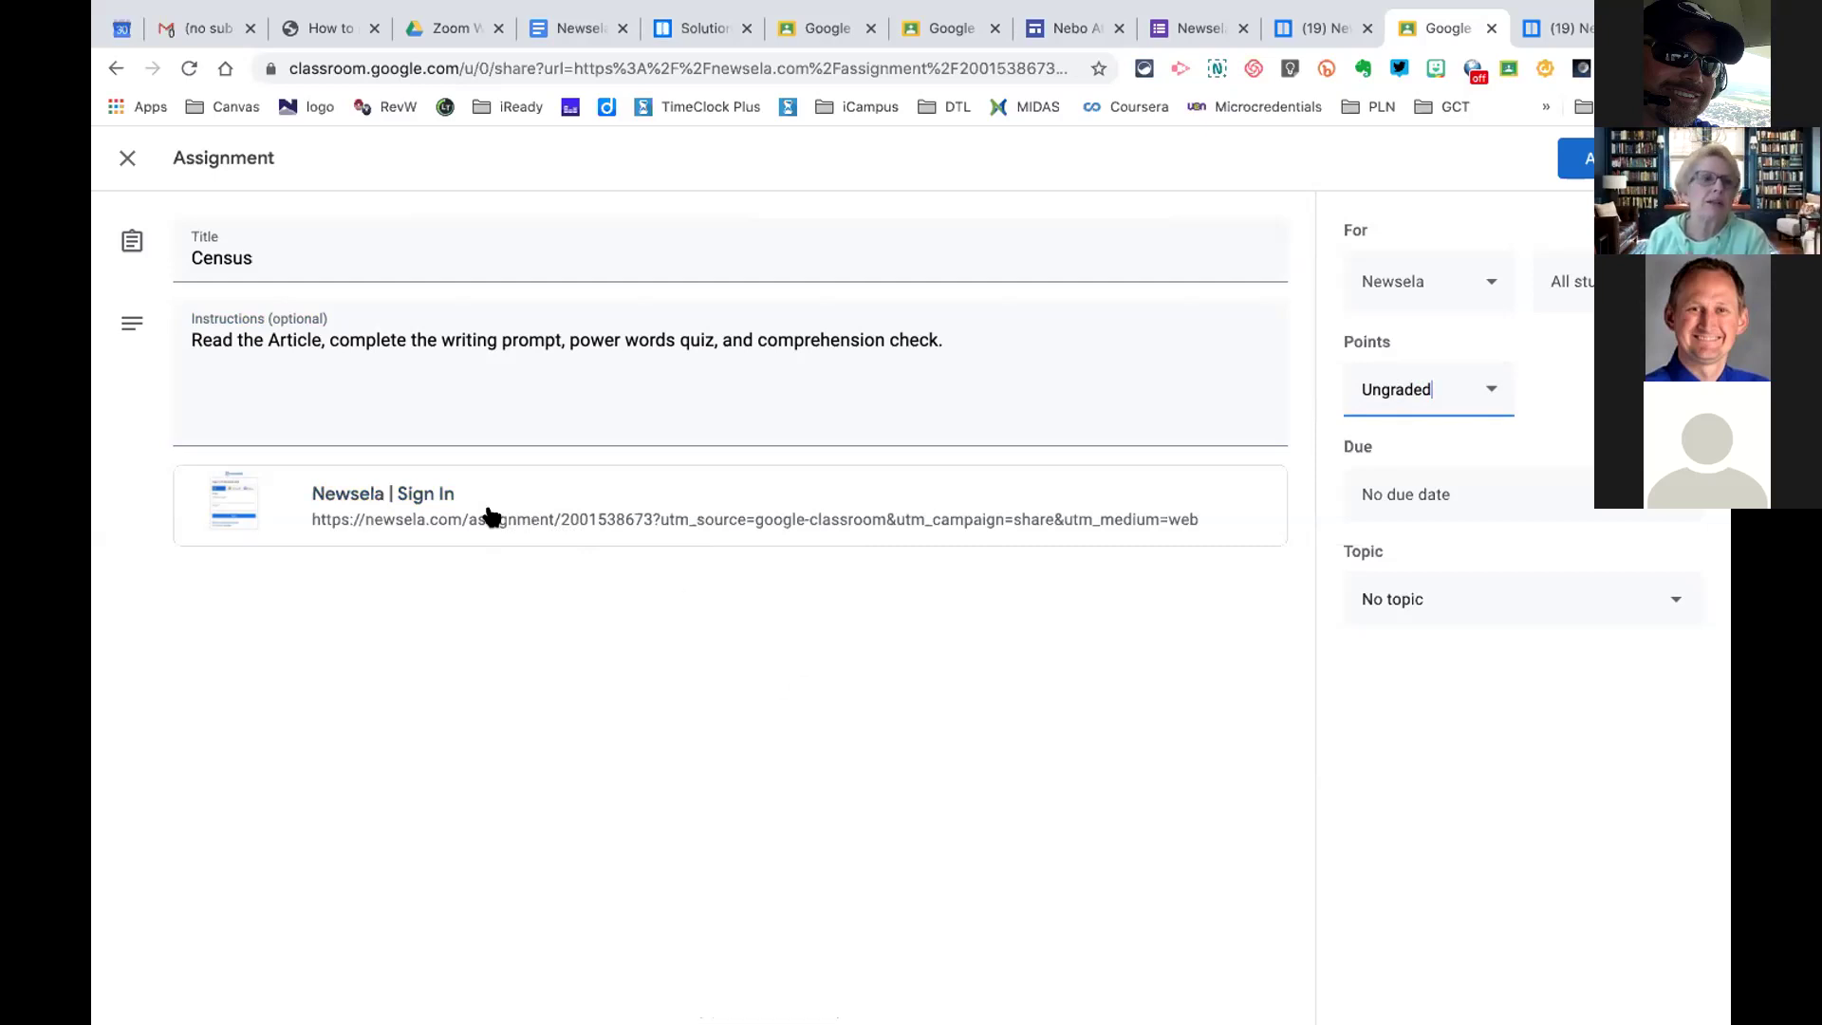
pyautogui.click(303, 575)
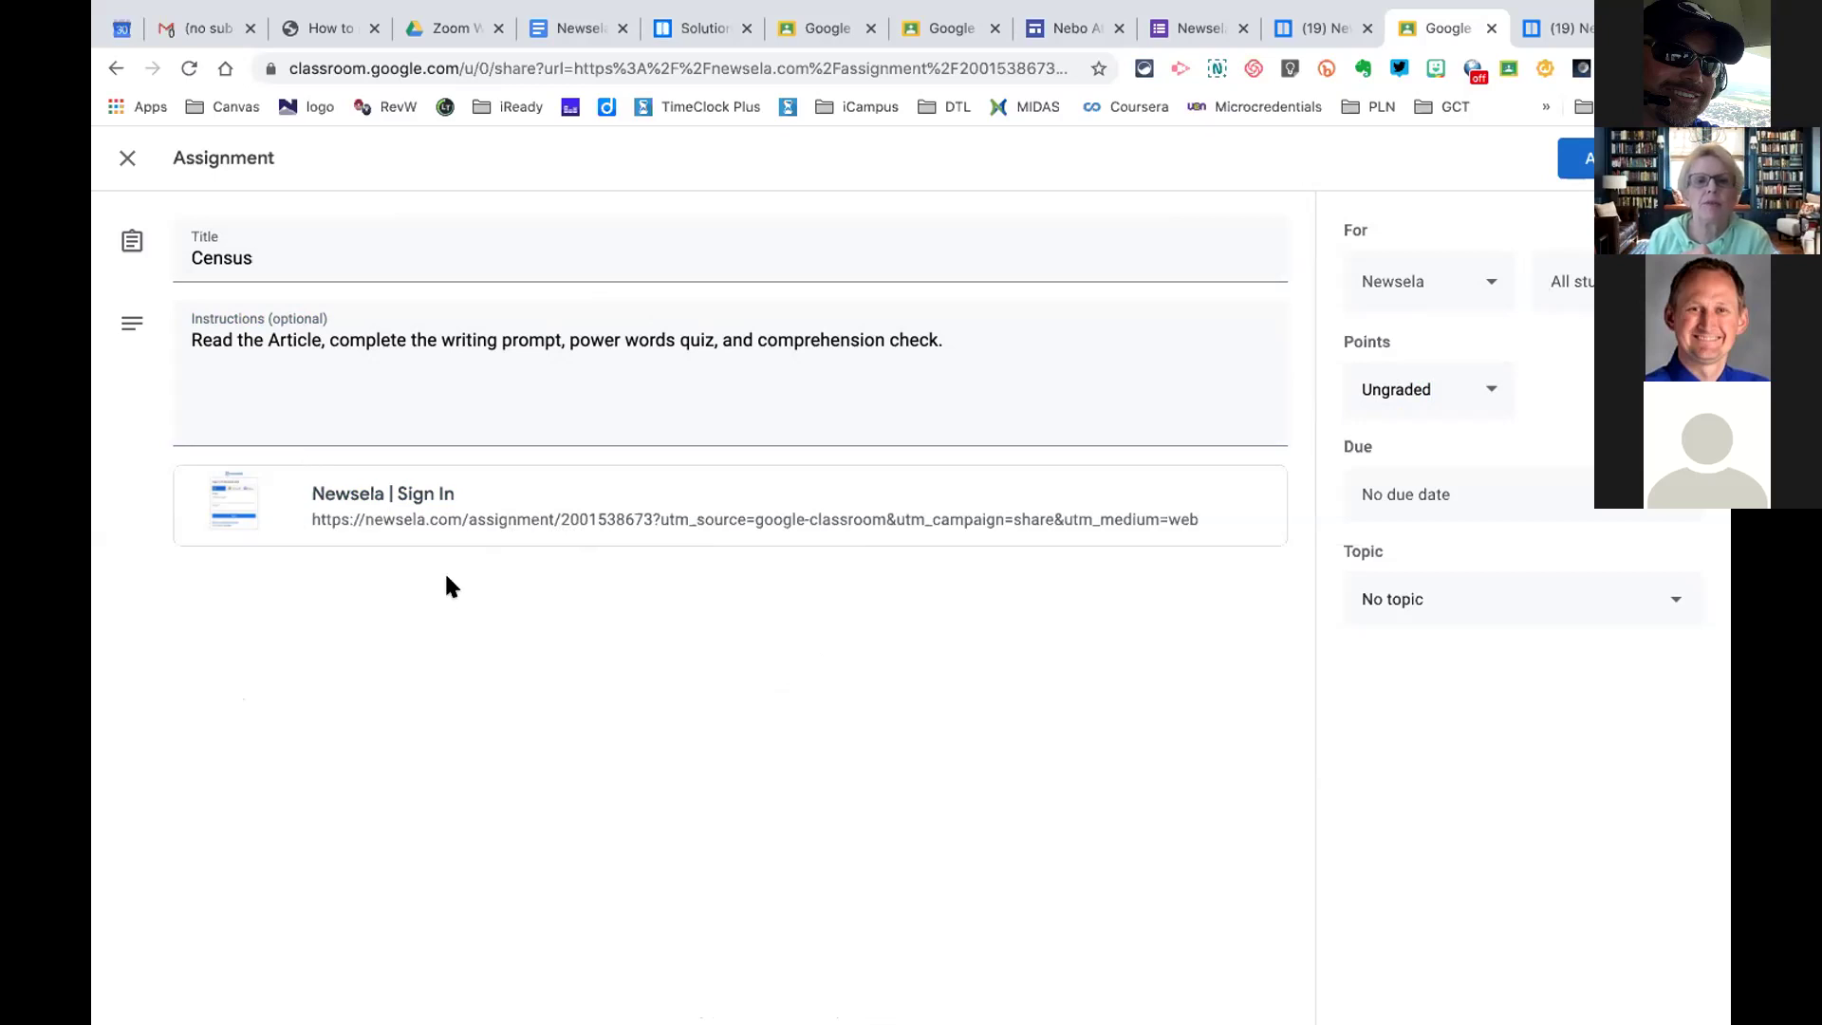
pyautogui.click(1575, 158)
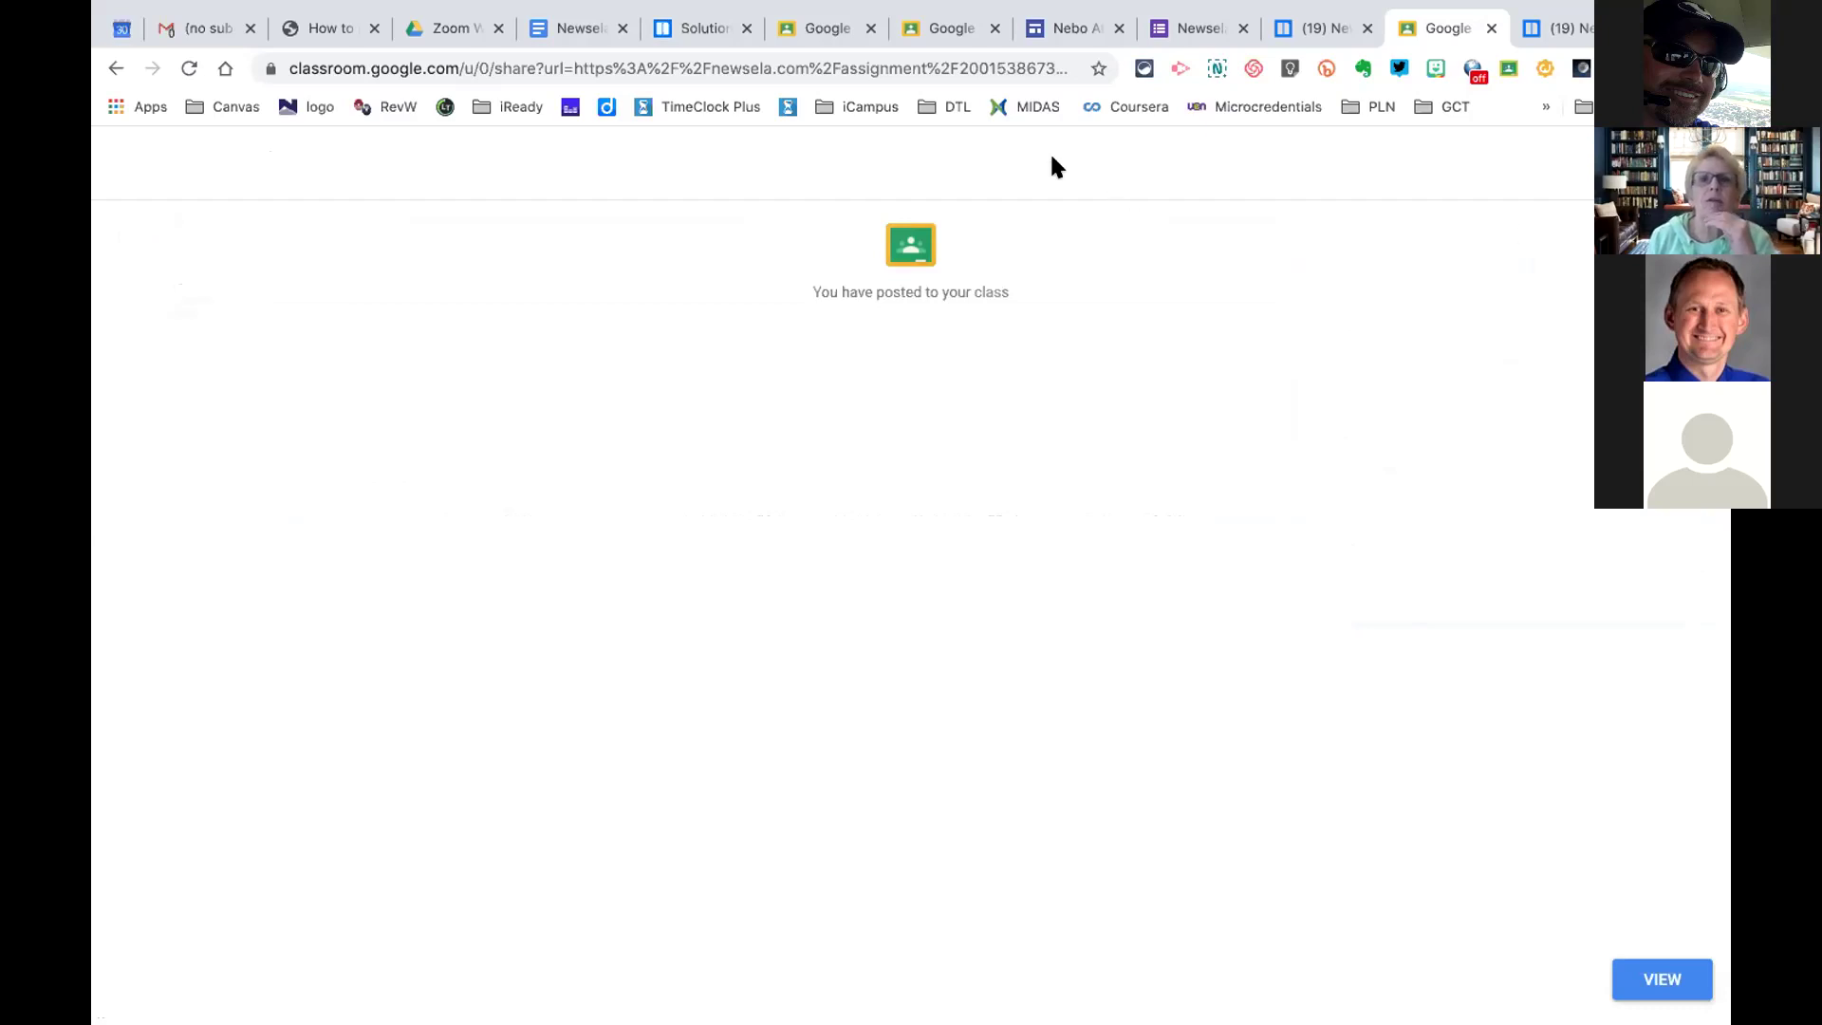
pyautogui.click(816, 27)
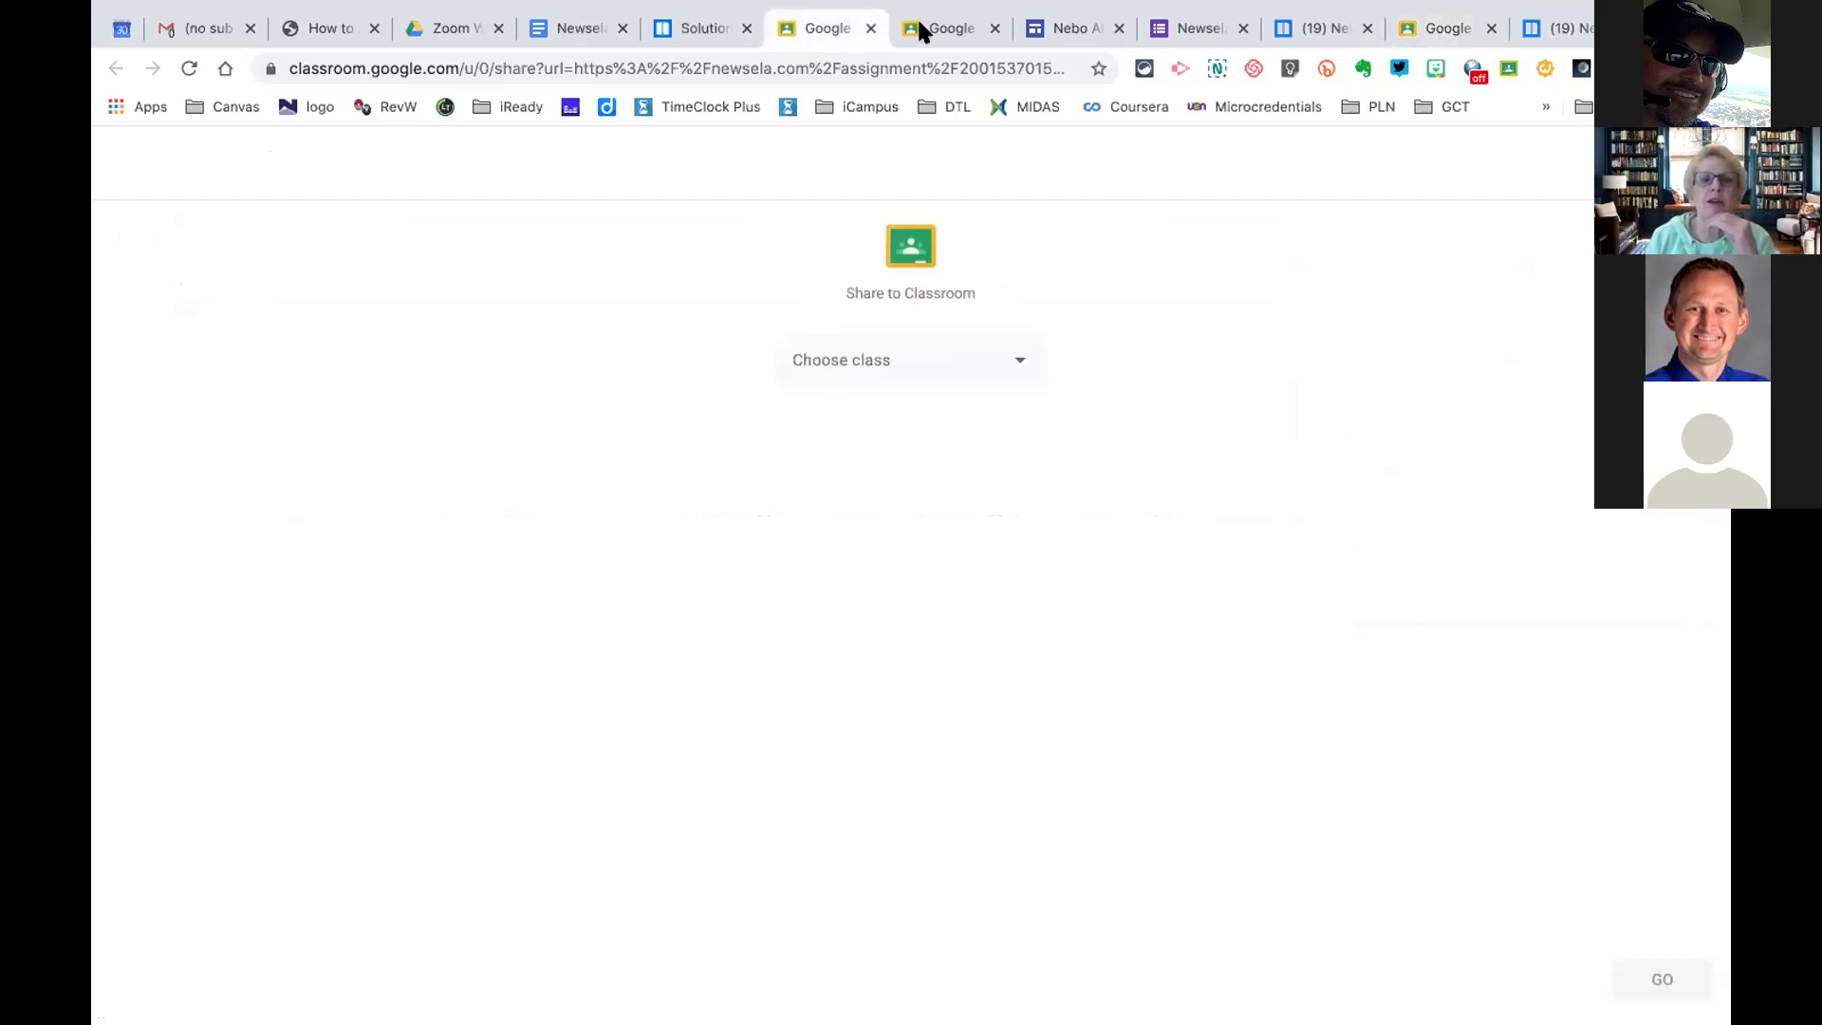
pyautogui.click(957, 22)
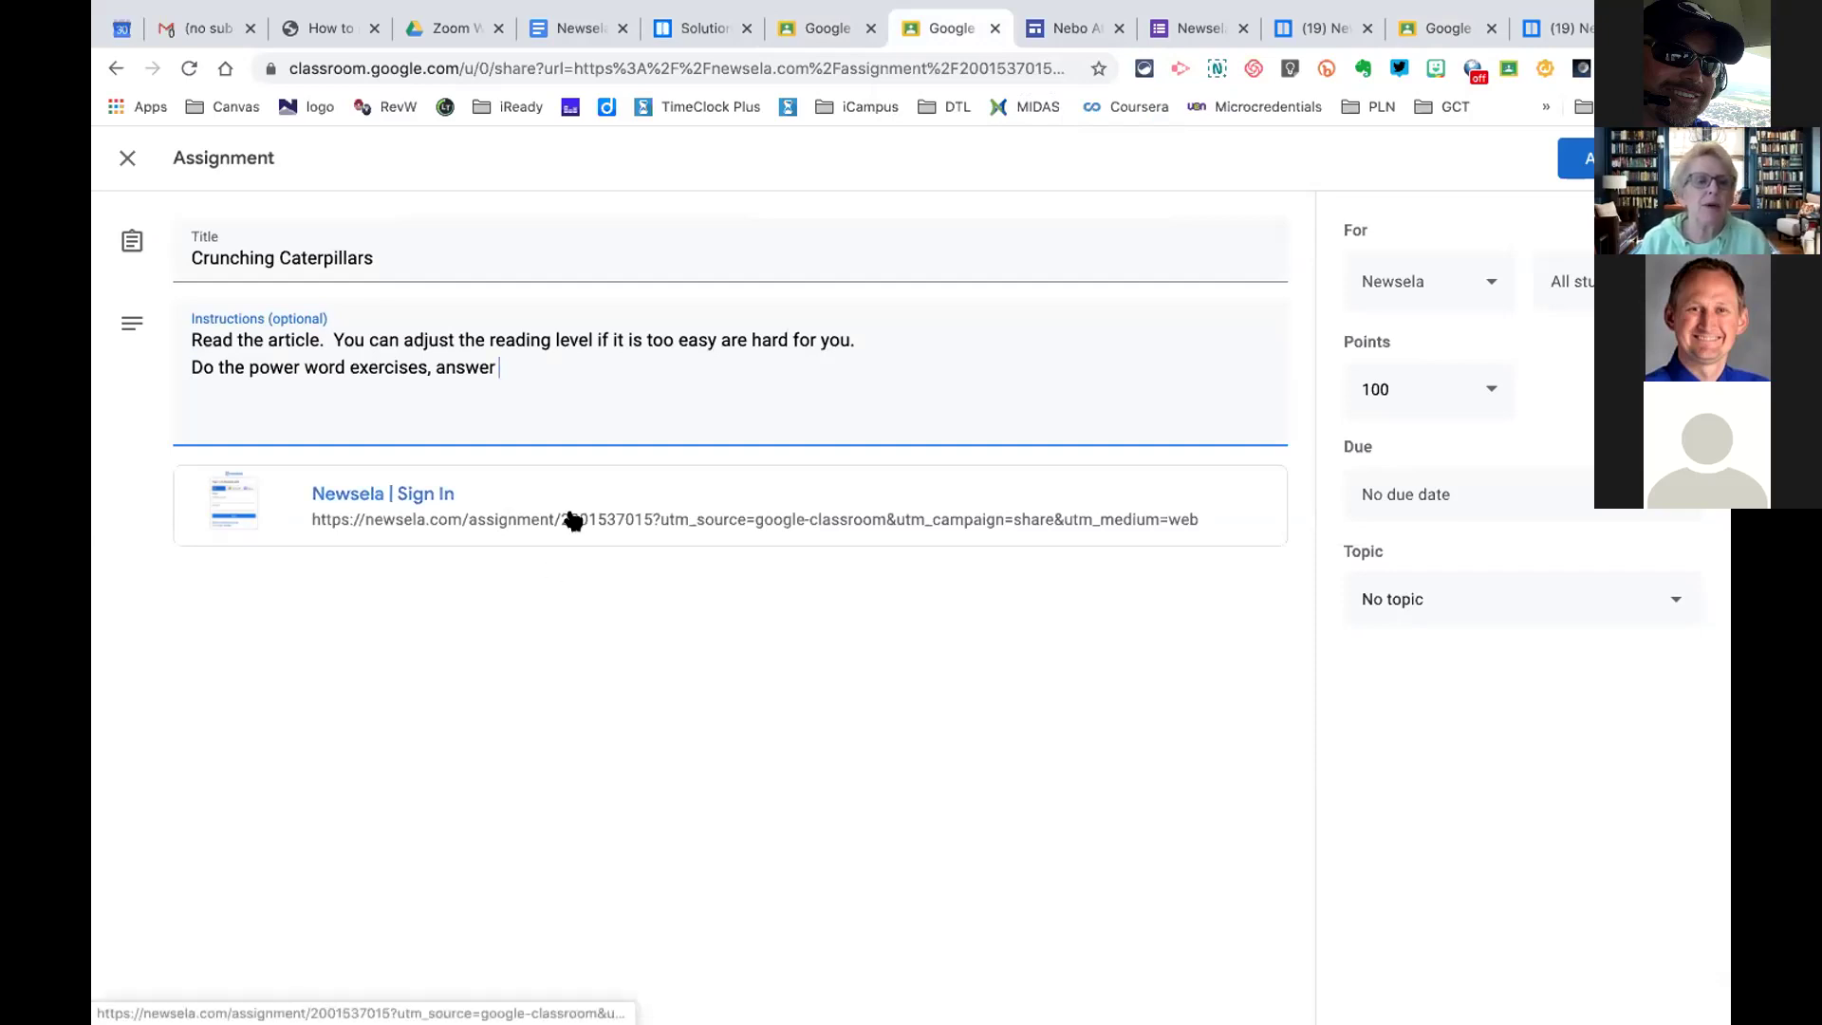
pyautogui.click(613, 697)
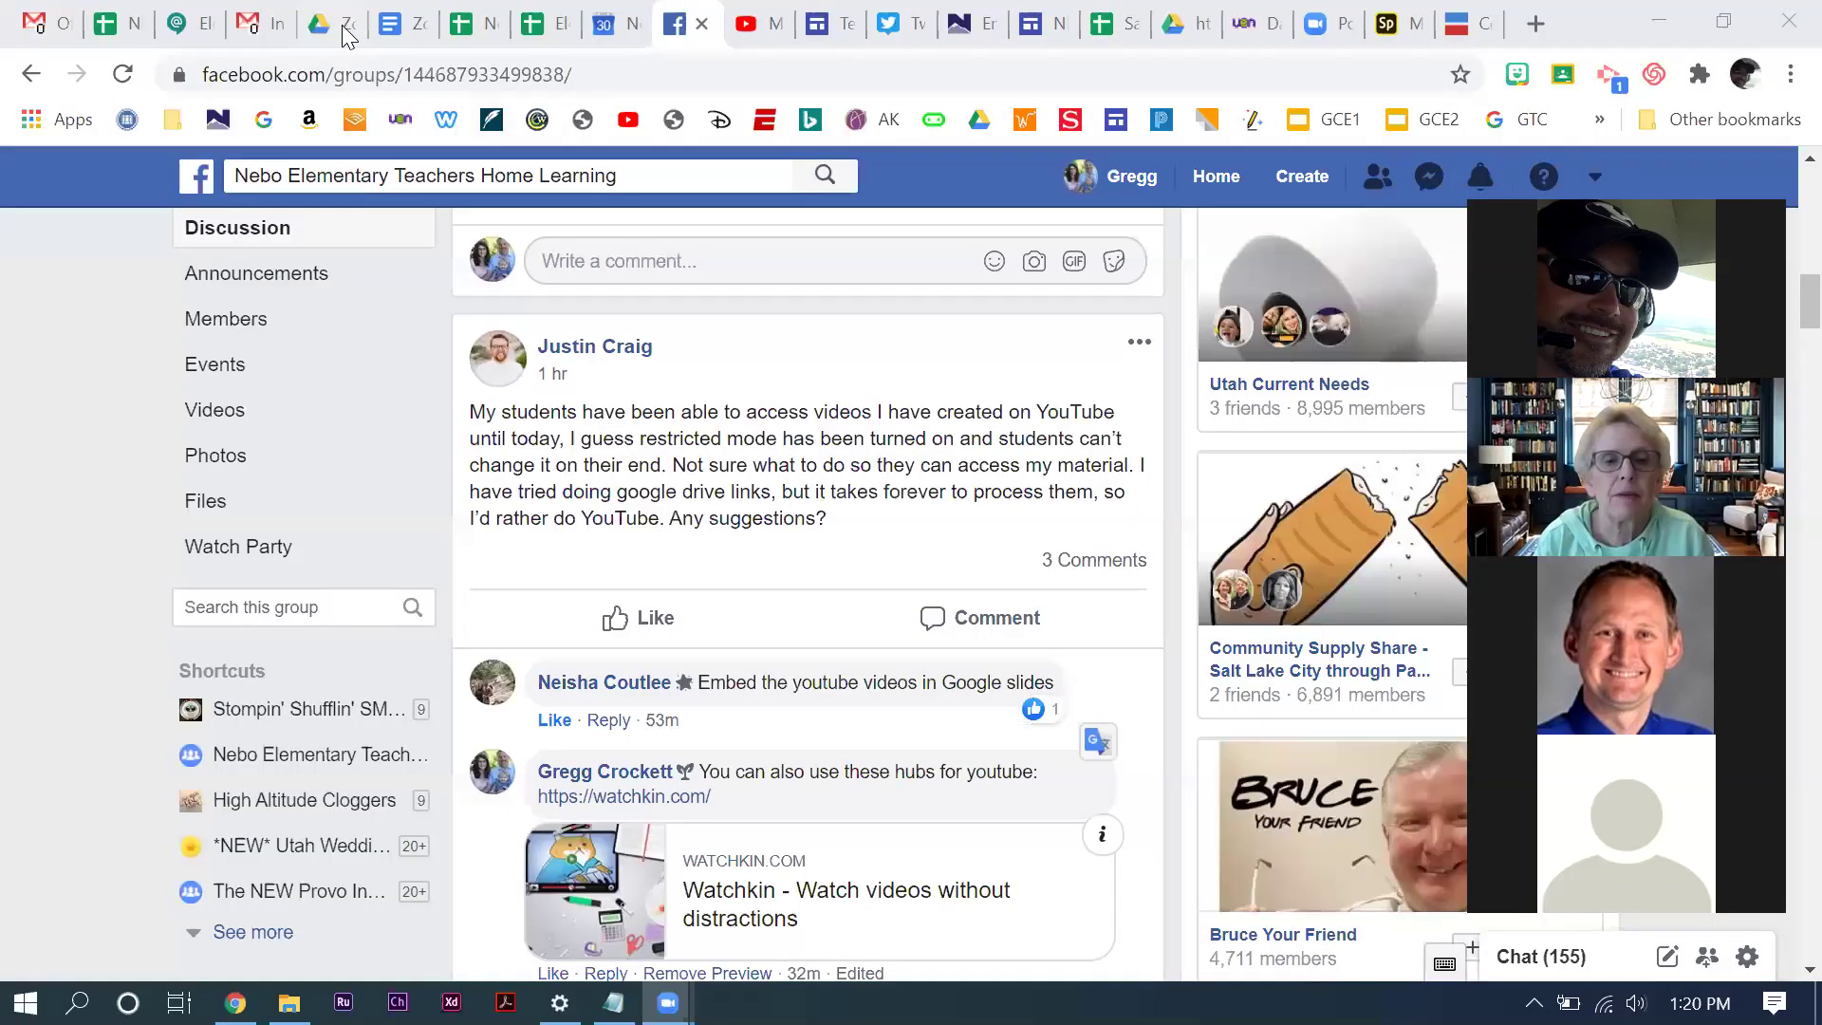
# Switch to Google Drive and open Google Classroom from there to reach the list of classes
pyautogui.click(327, 23)
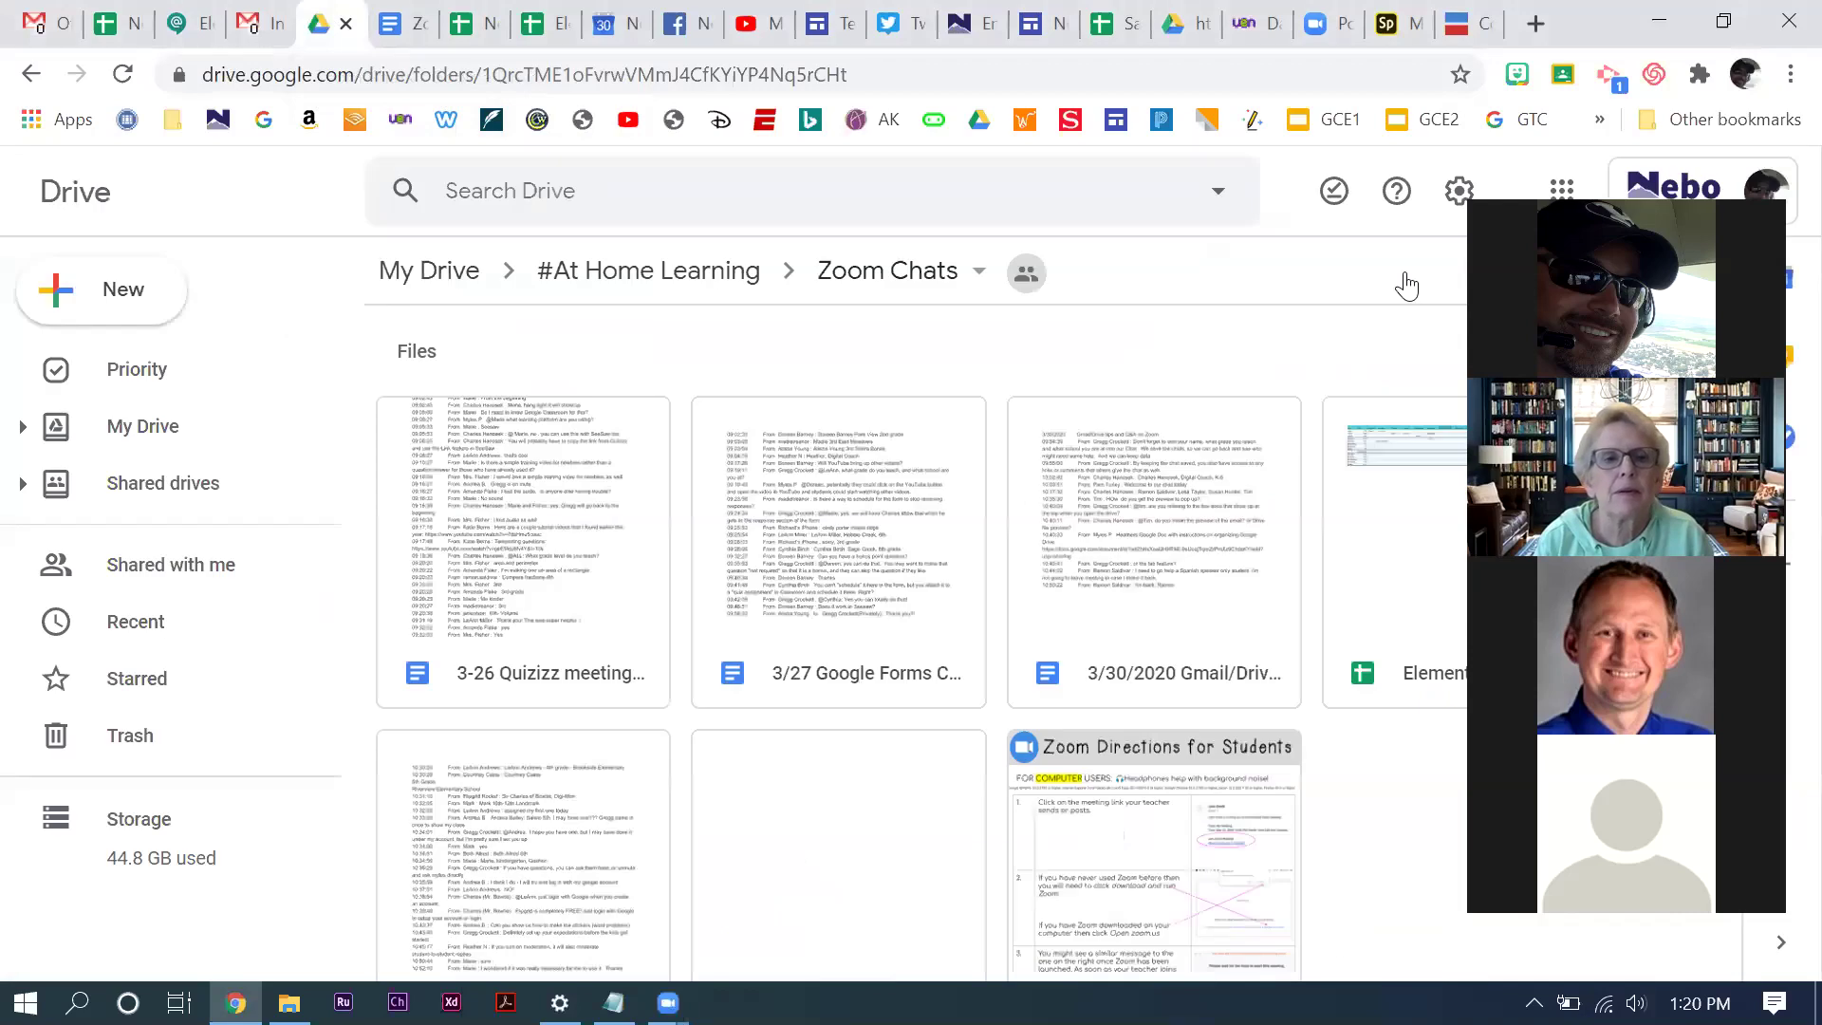
pyautogui.click(1563, 191)
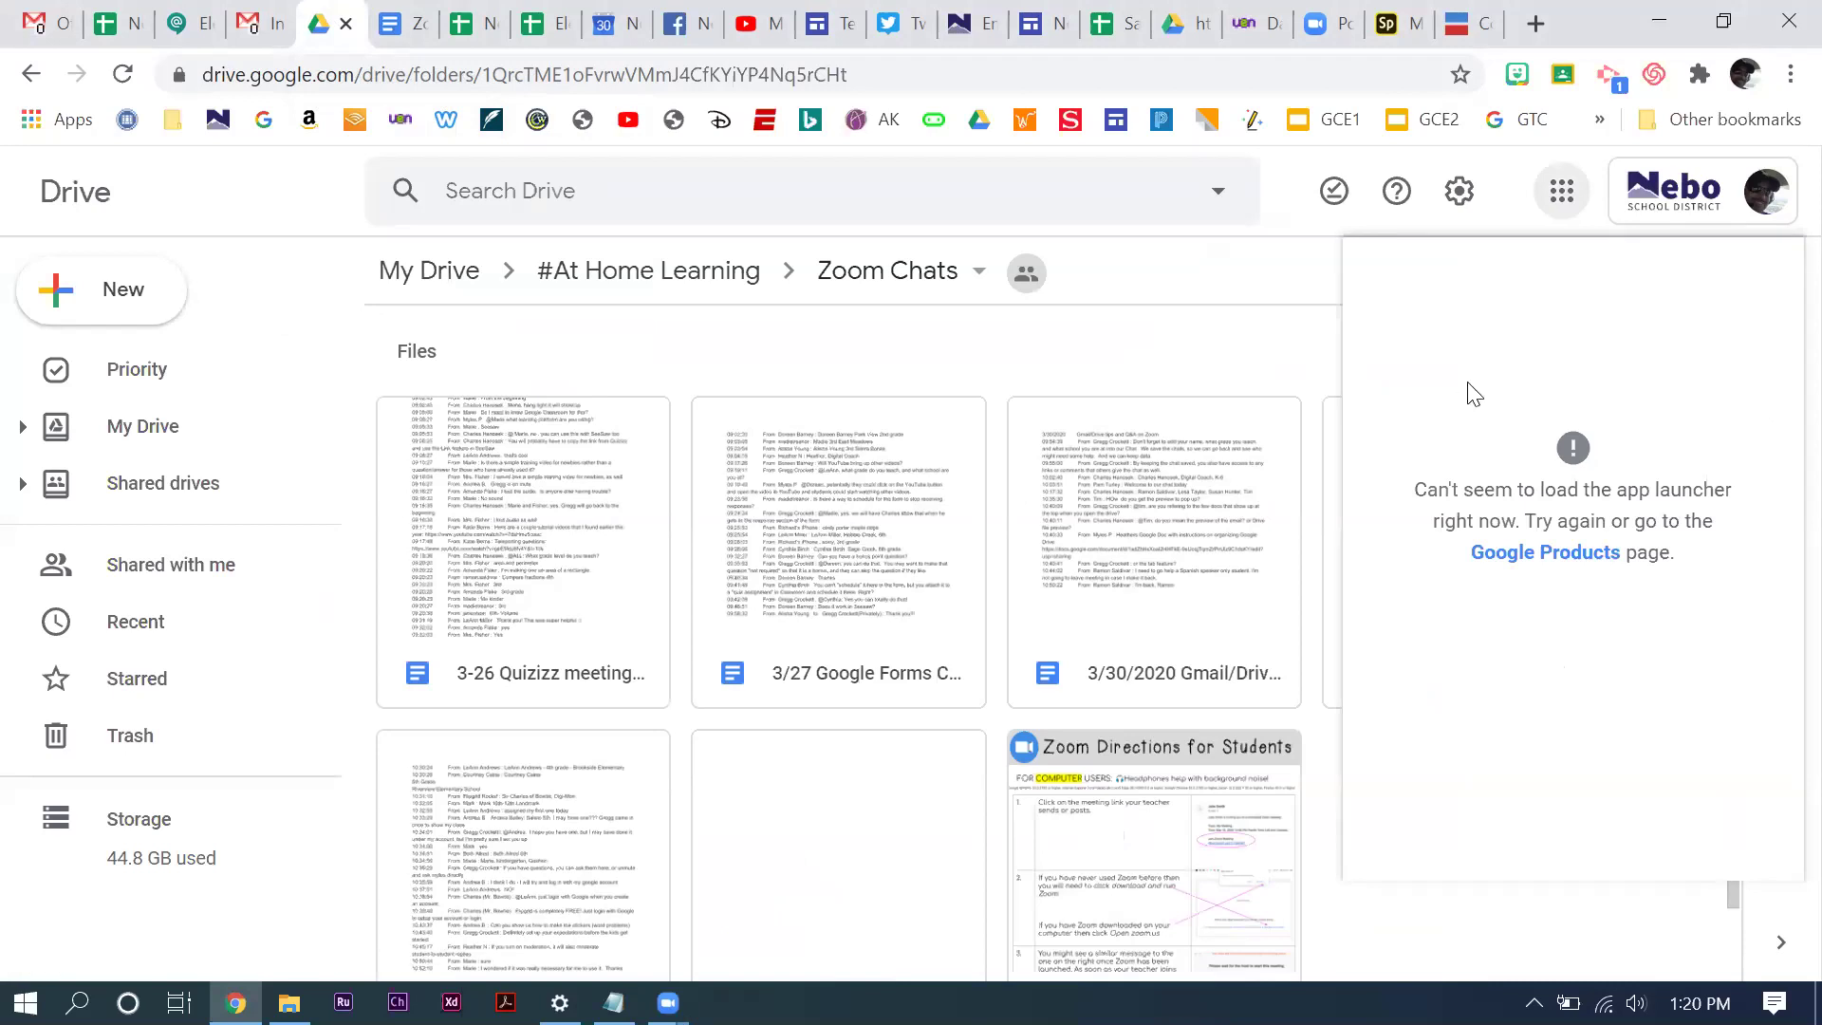
pyautogui.click(1561, 189)
pyautogui.click(1560, 189)
pyautogui.click(1564, 74)
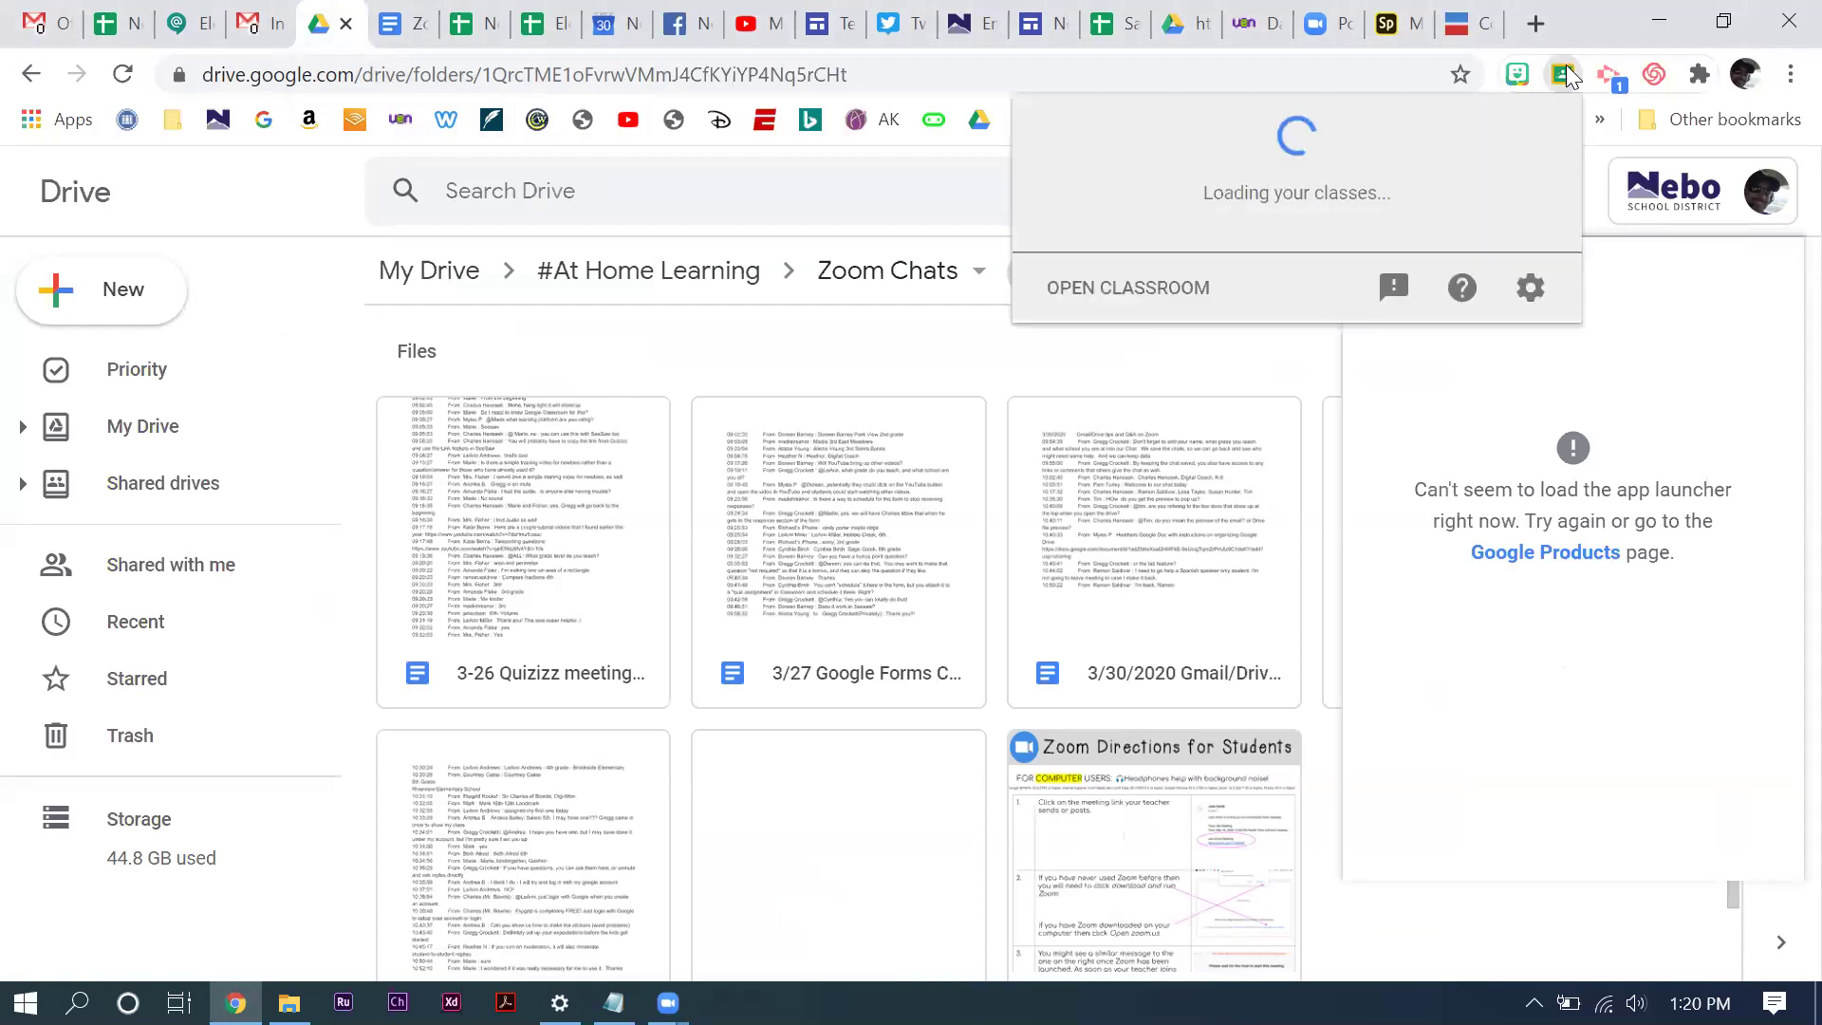
pyautogui.click(1156, 290)
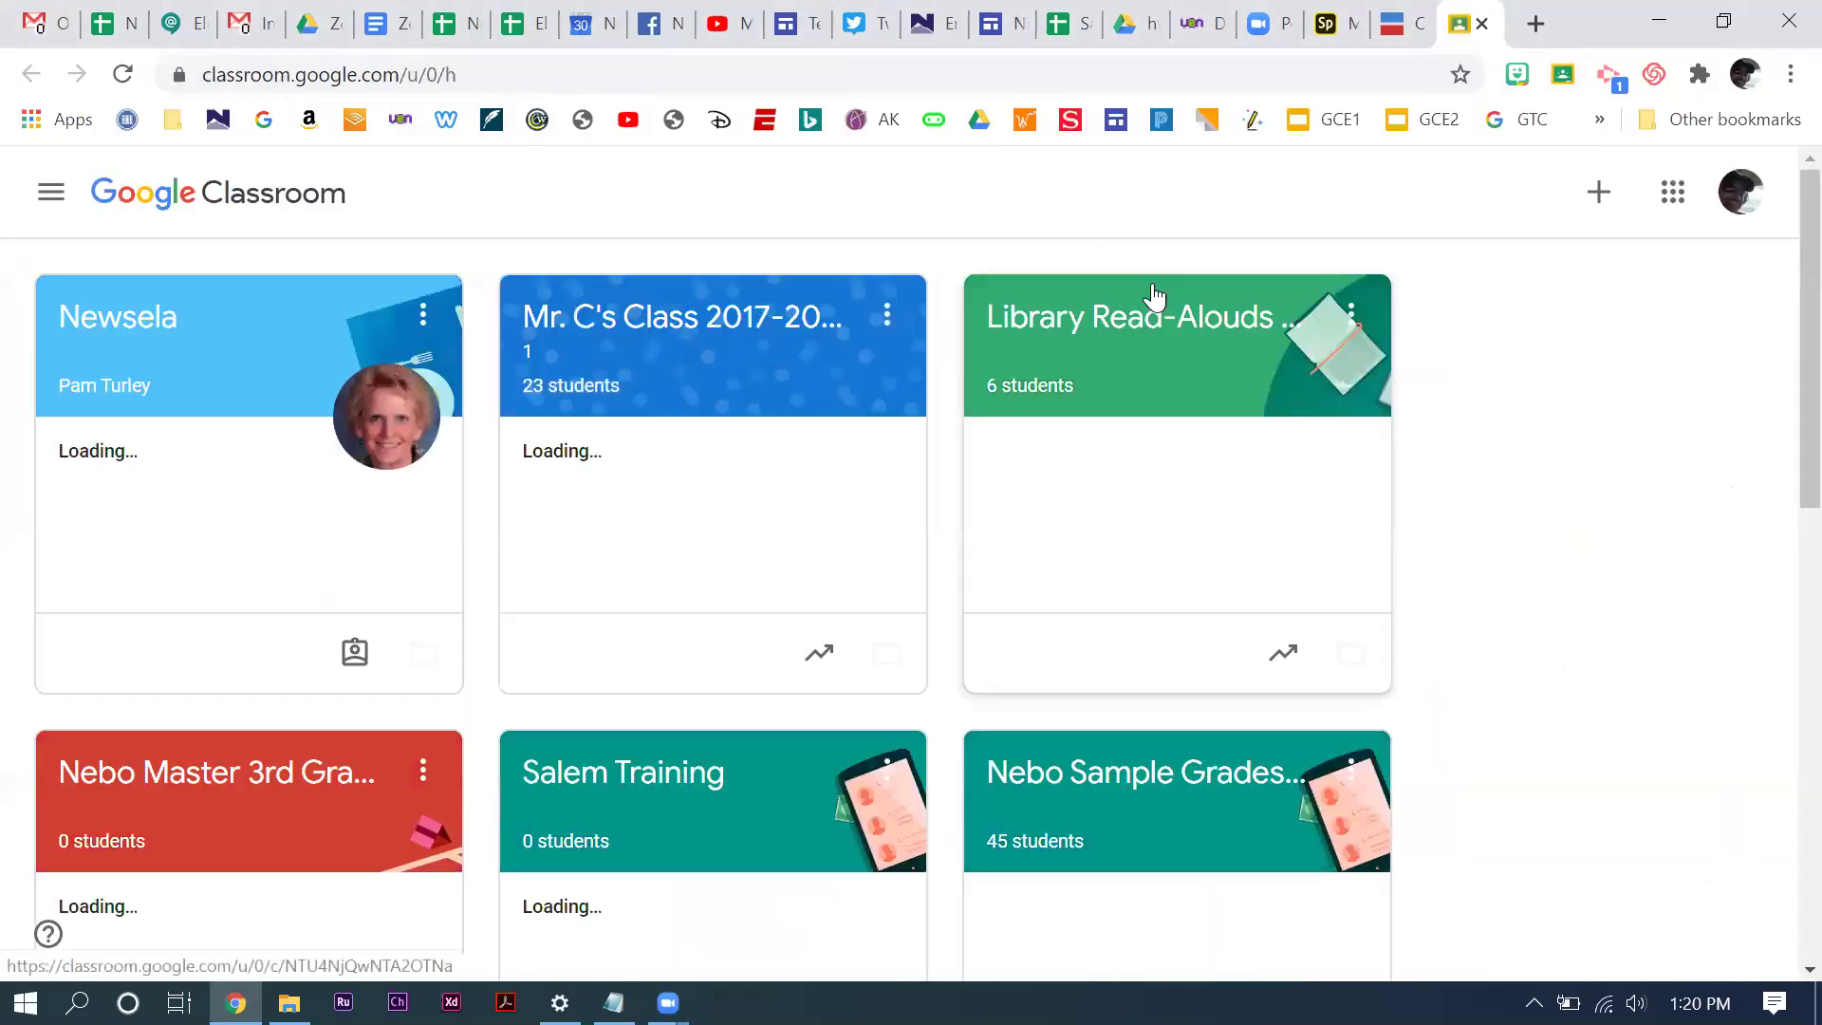
# View the Census assignment's details in the Newsela class's classwork, including the options for adding or creating student work
pyautogui.click(132, 328)
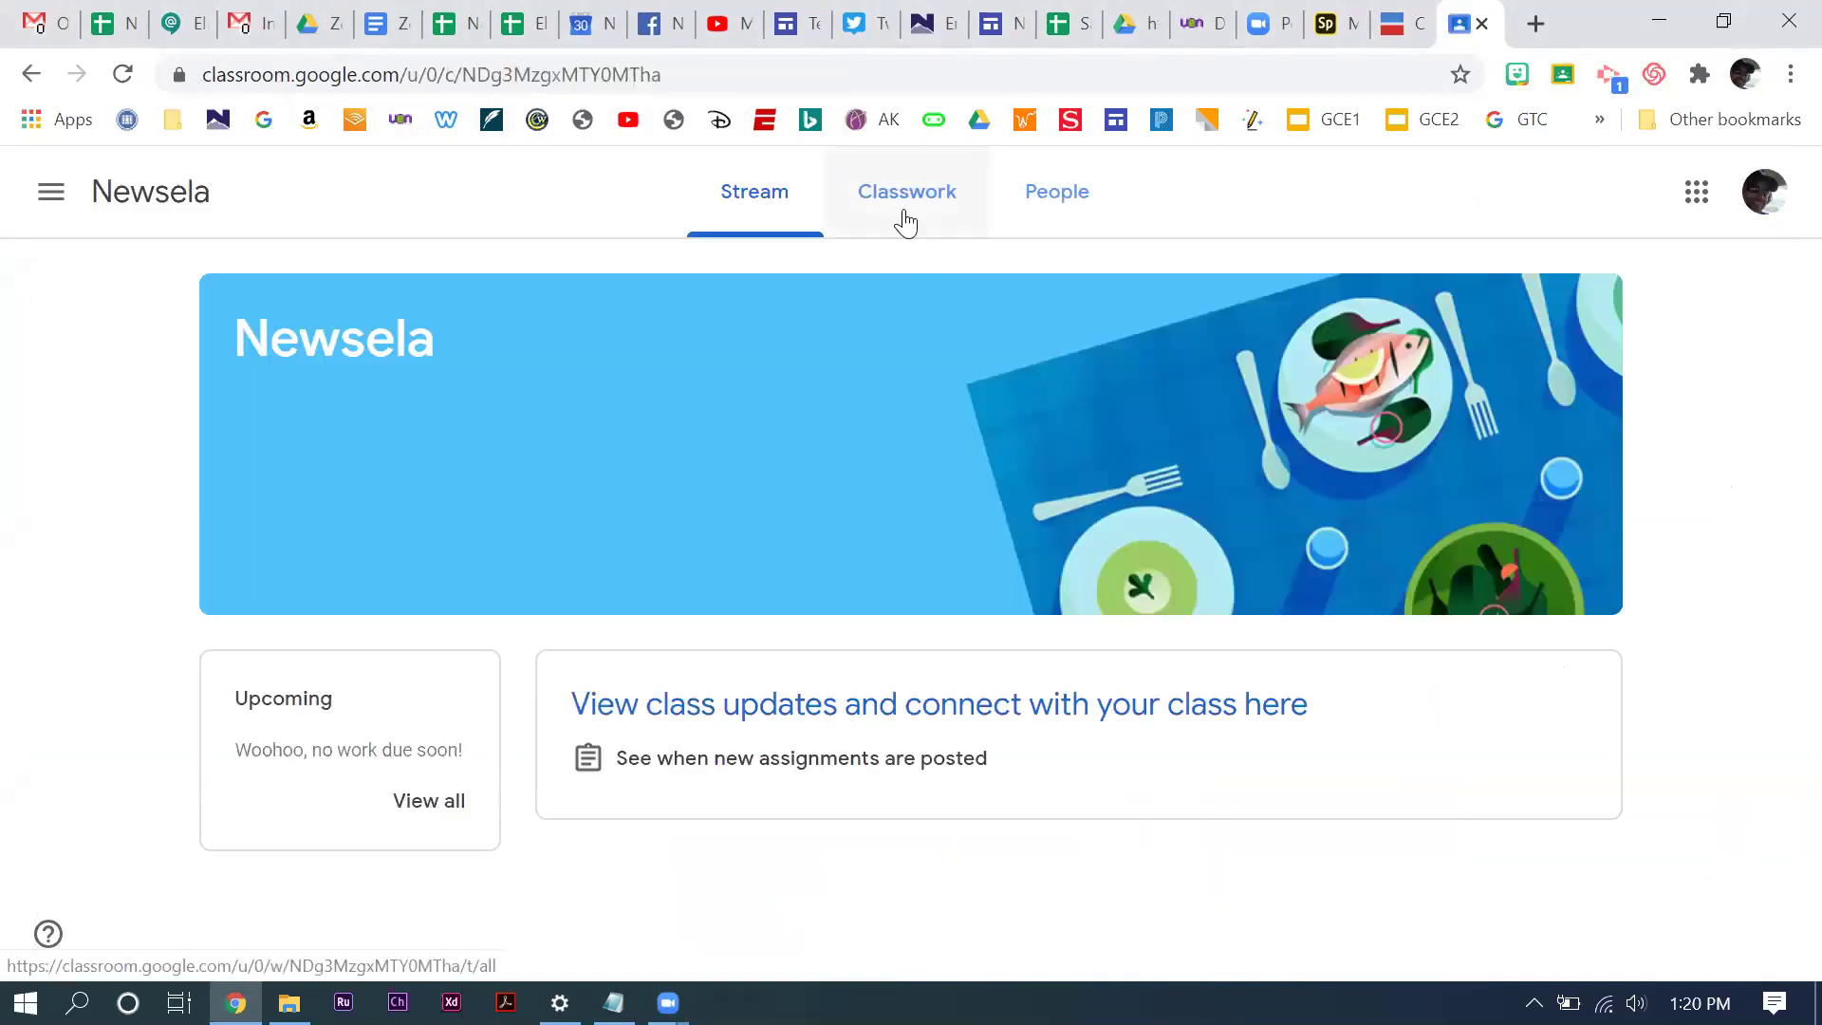
pyautogui.click(906, 221)
pyautogui.scroll(-2, 933, 412)
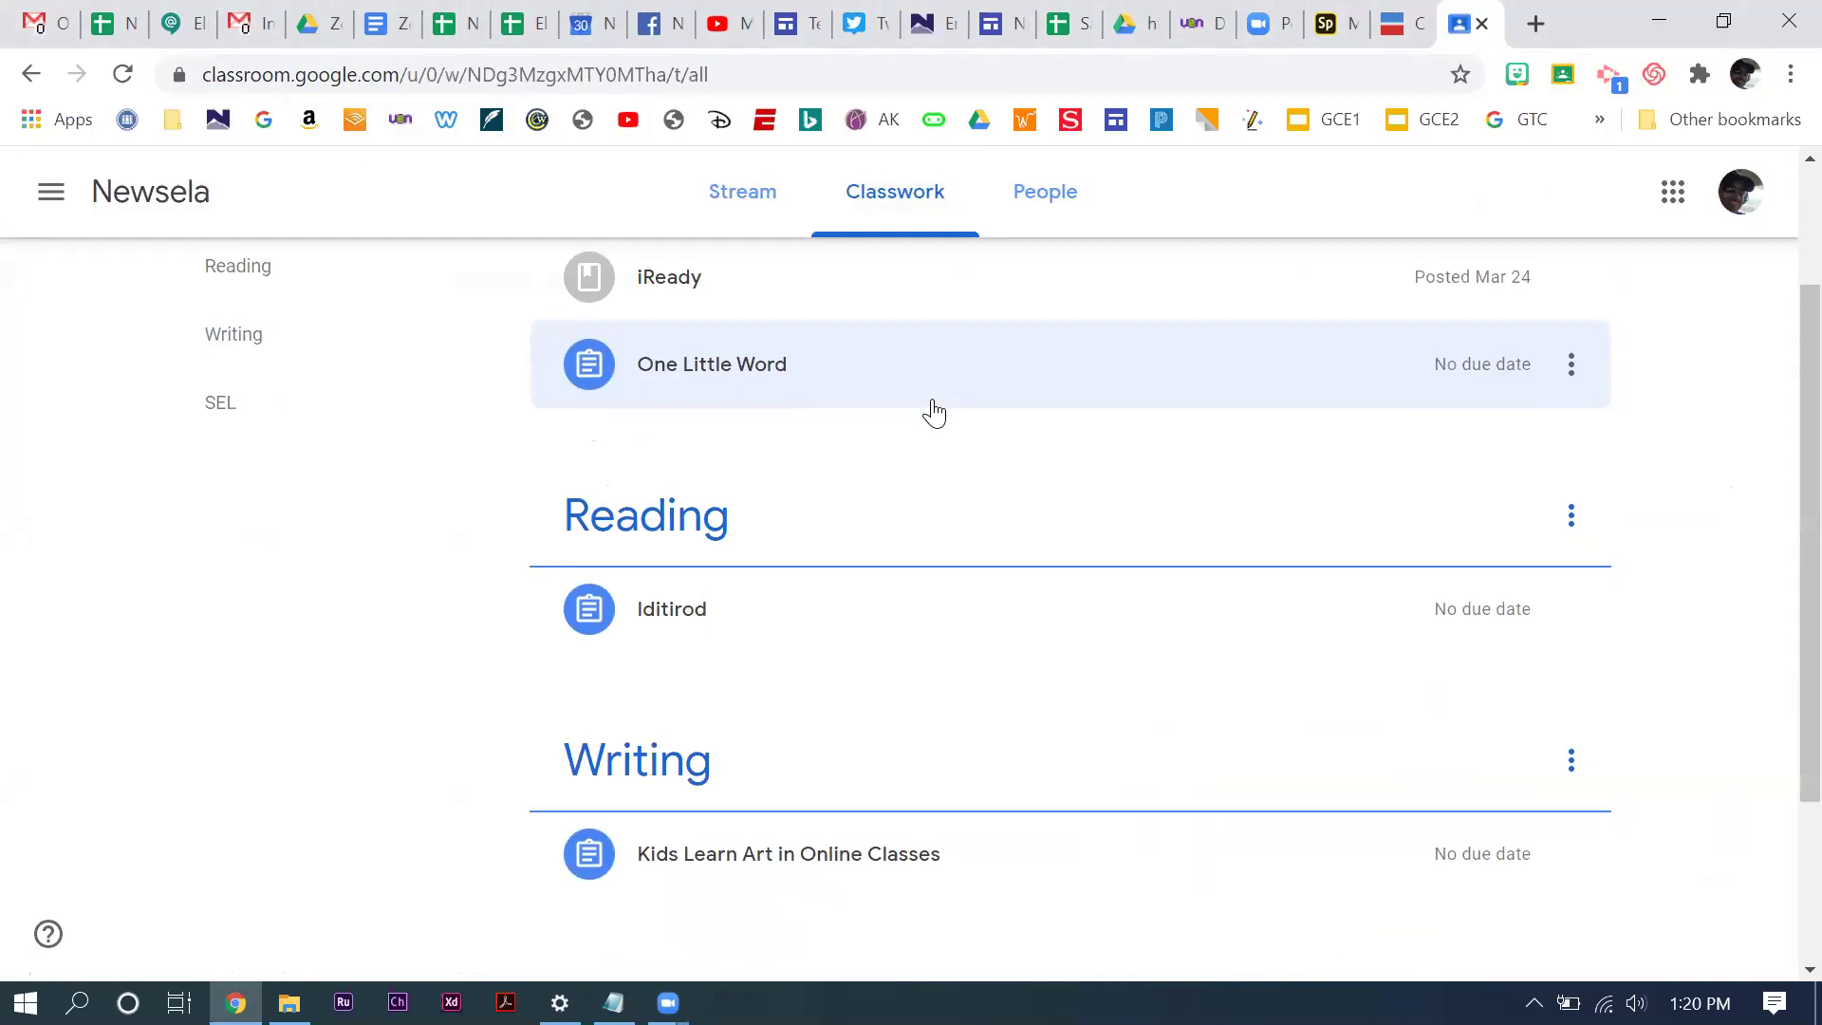
pyautogui.scroll(1, 932, 412)
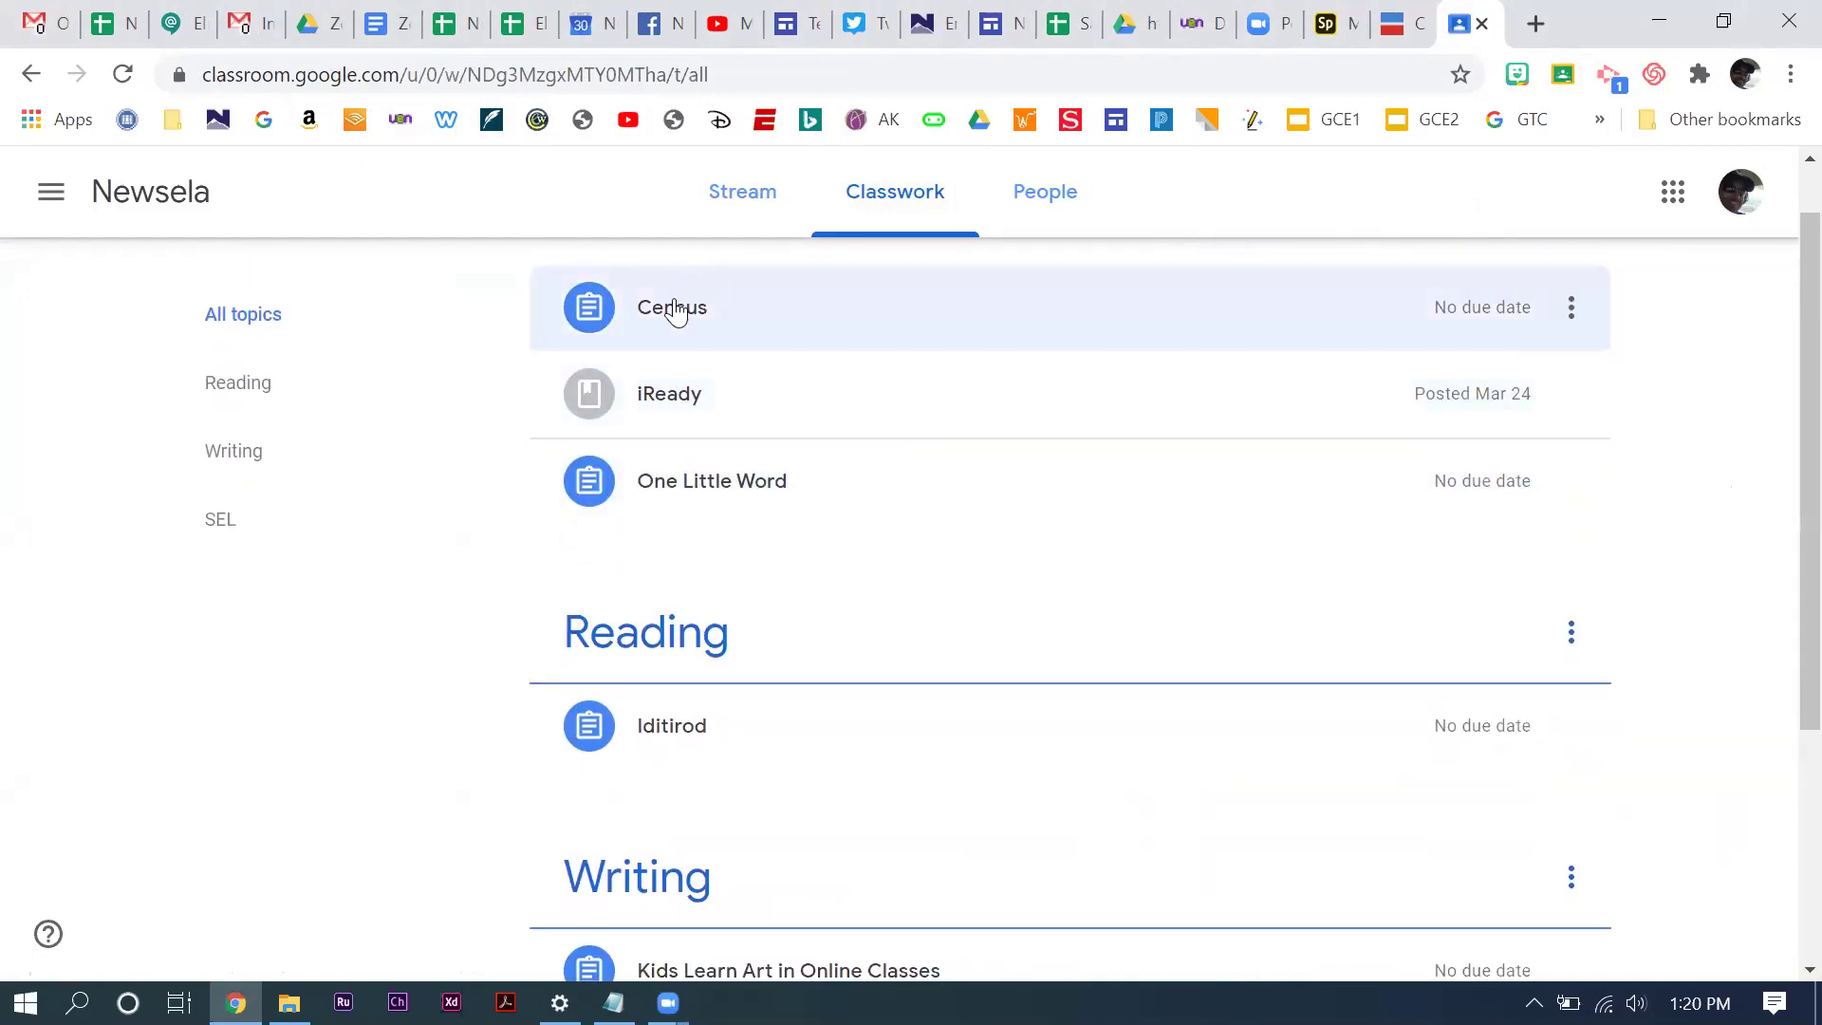
pyautogui.click(675, 311)
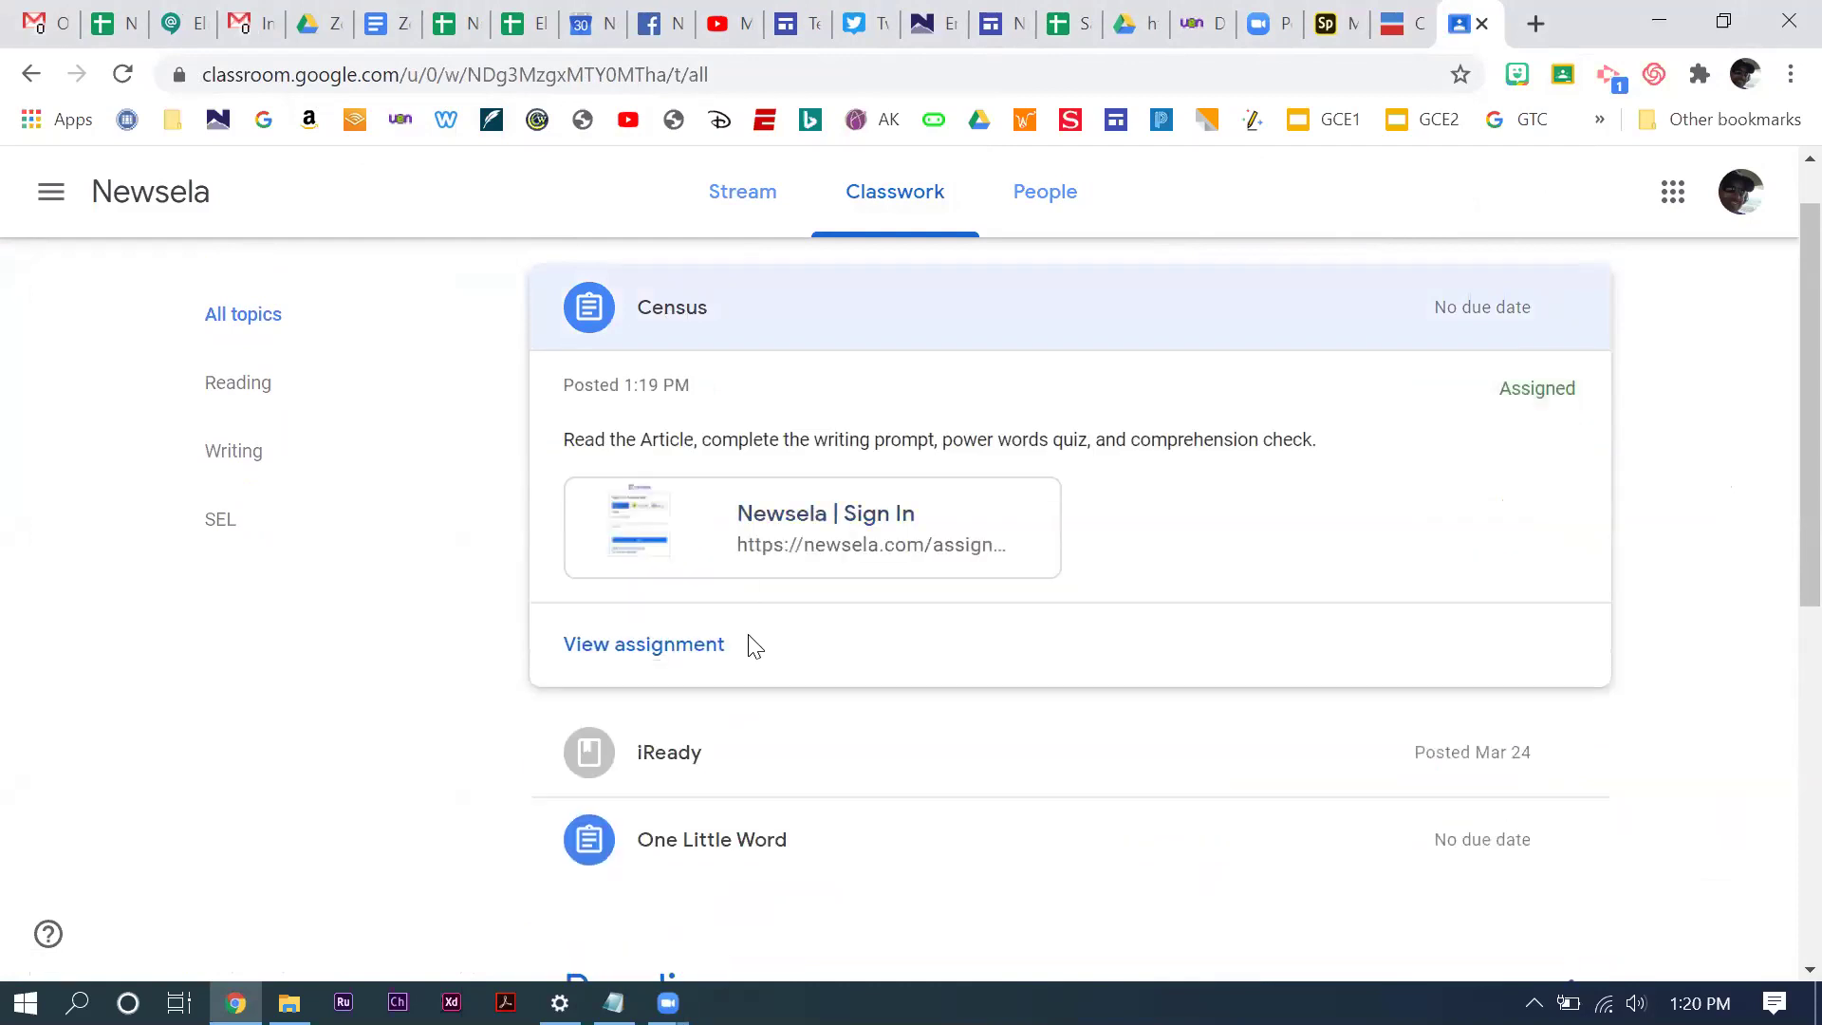
pyautogui.click(675, 647)
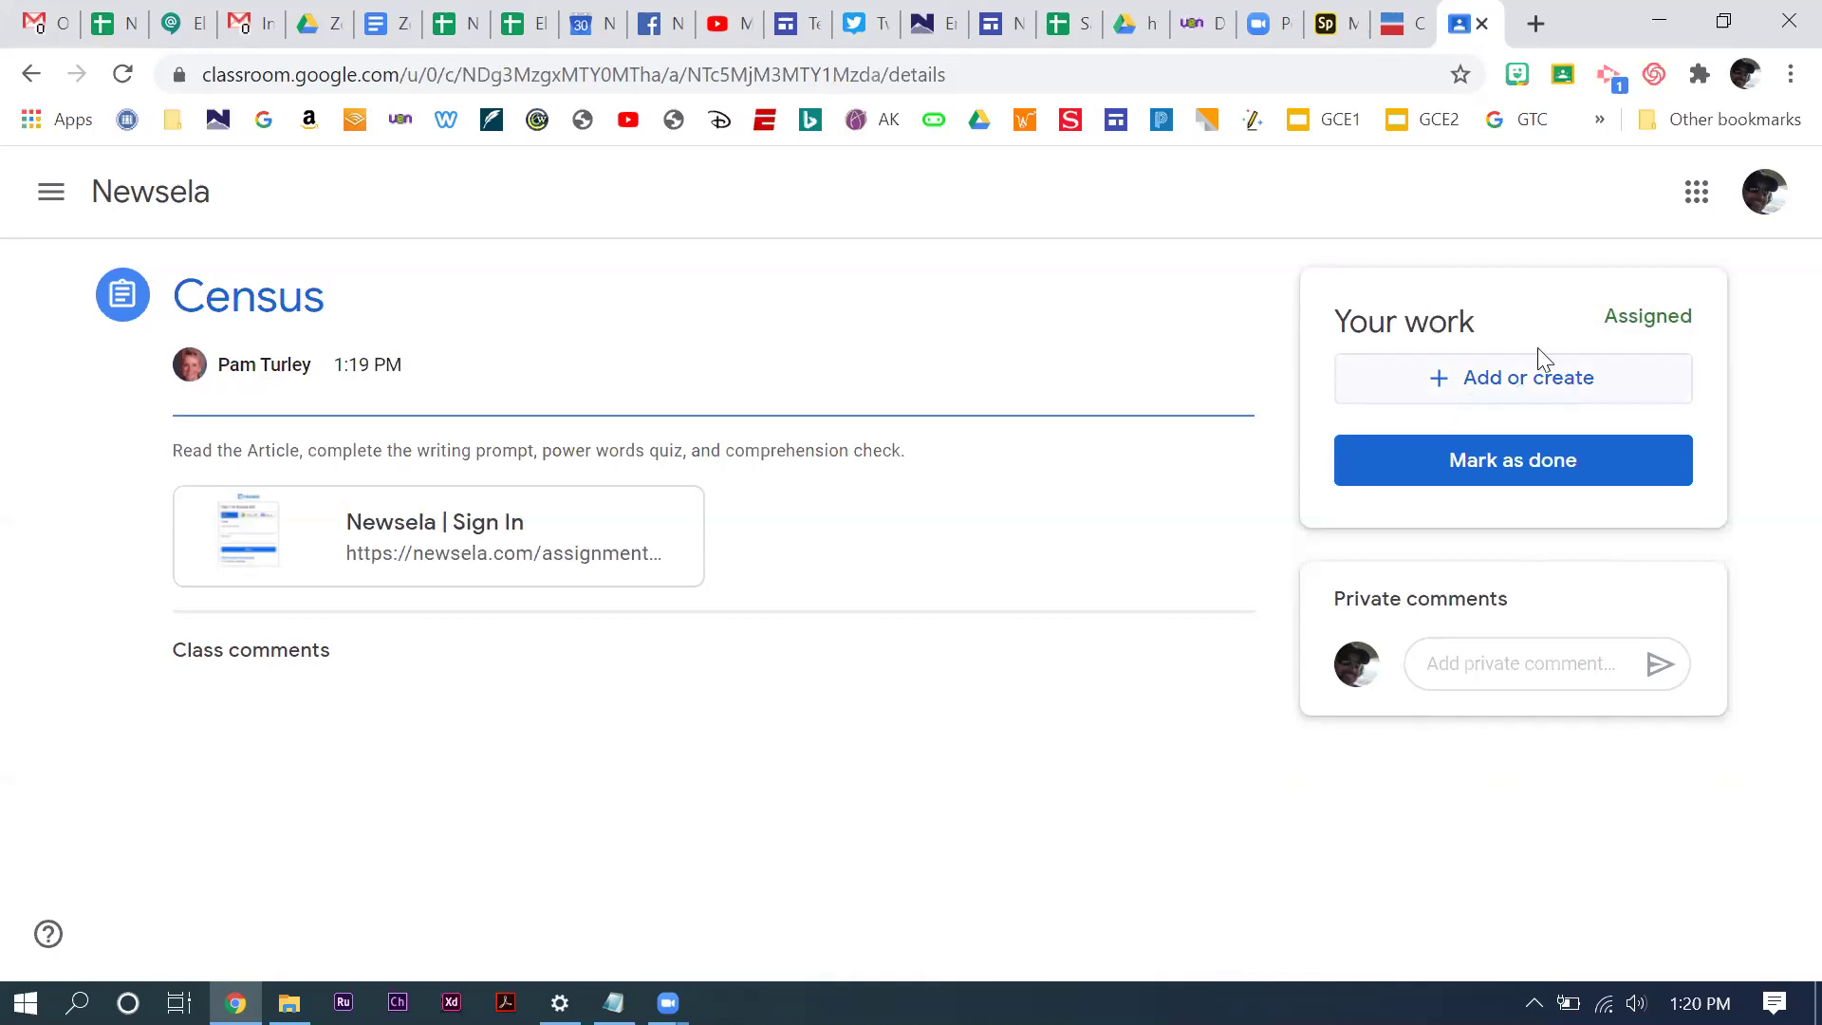
pyautogui.click(1516, 380)
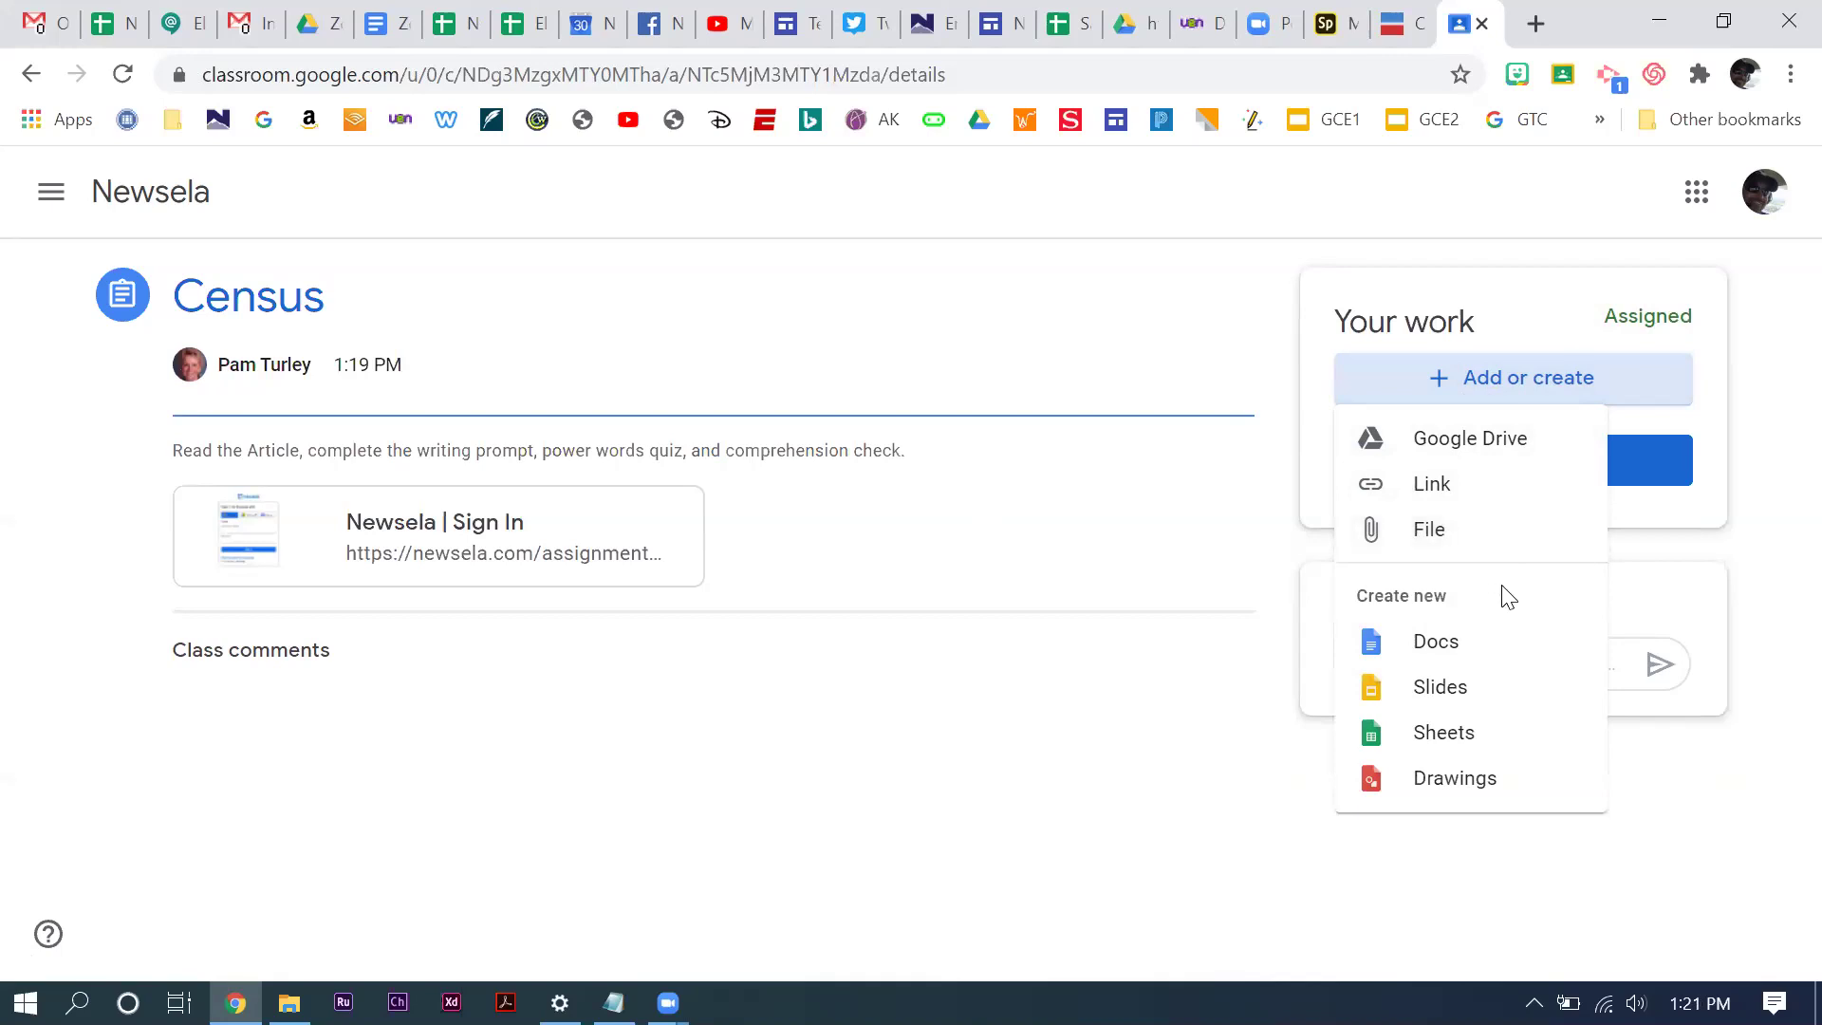
# Open the Newsela link attached to the Census assignment and sign in to Newsela with the Google account
pyautogui.click(468, 521)
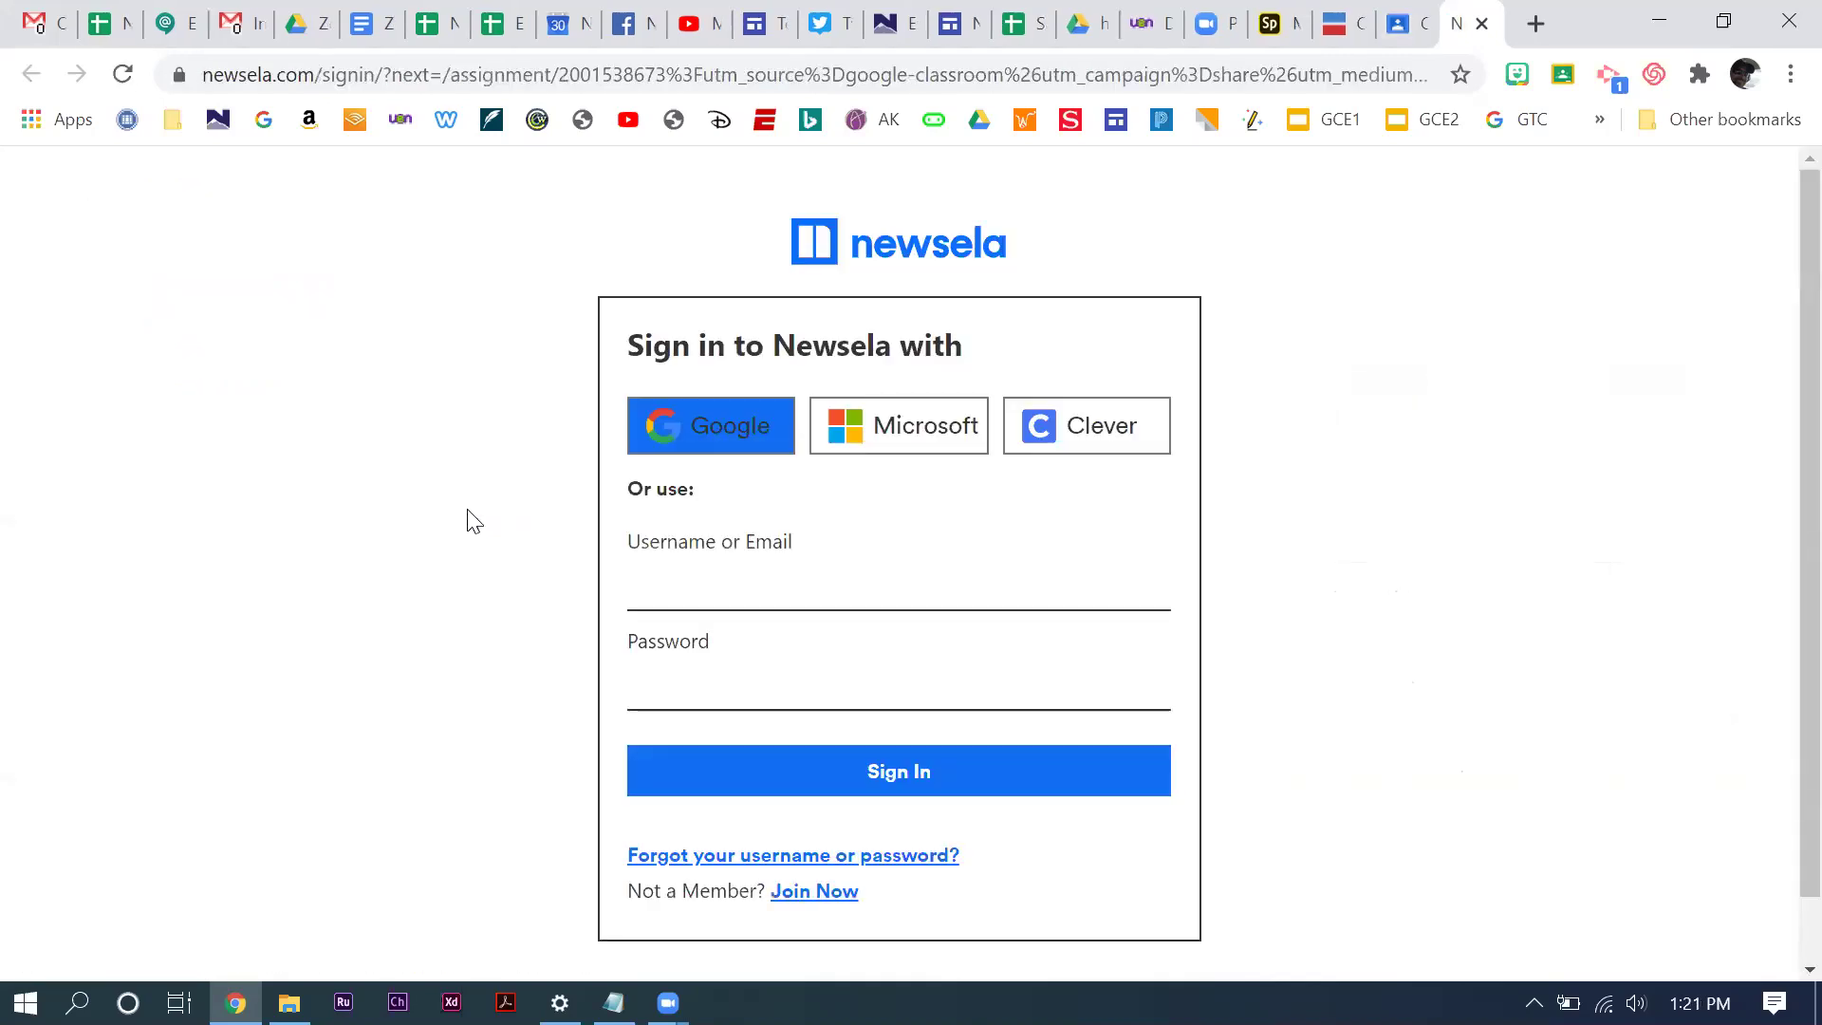
pyautogui.click(725, 435)
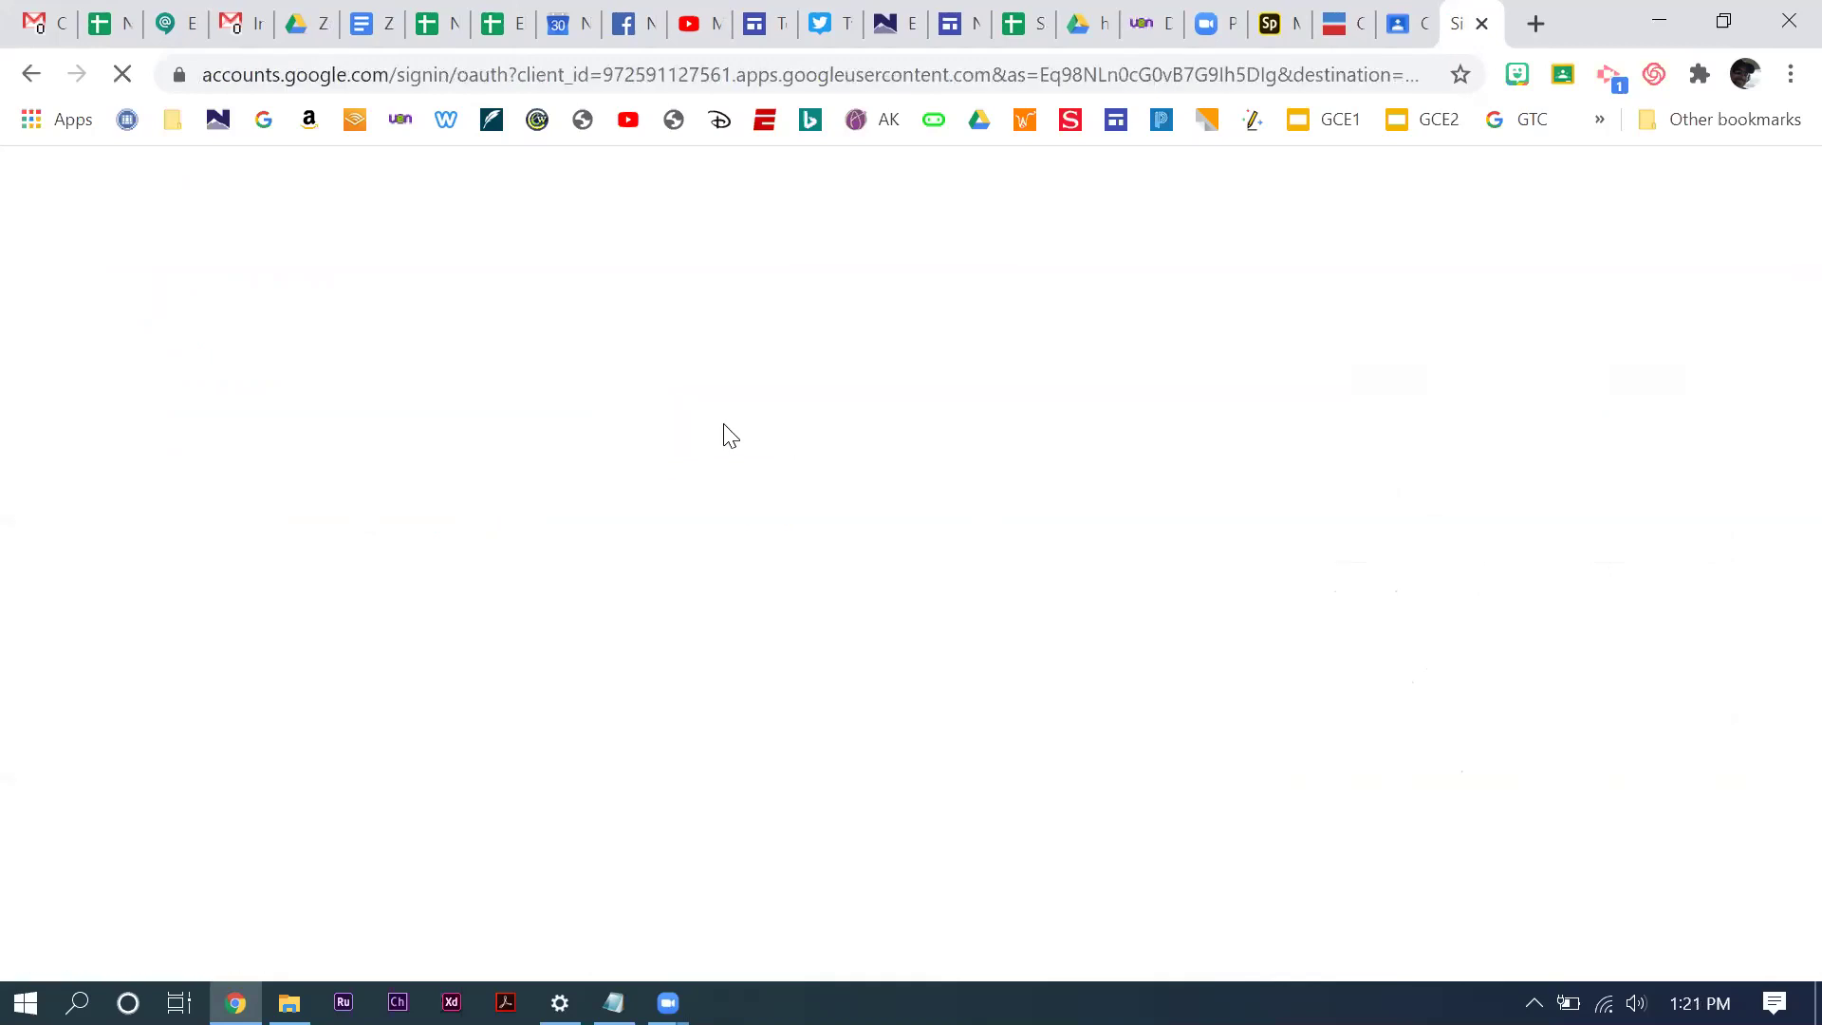
pyautogui.click(771, 540)
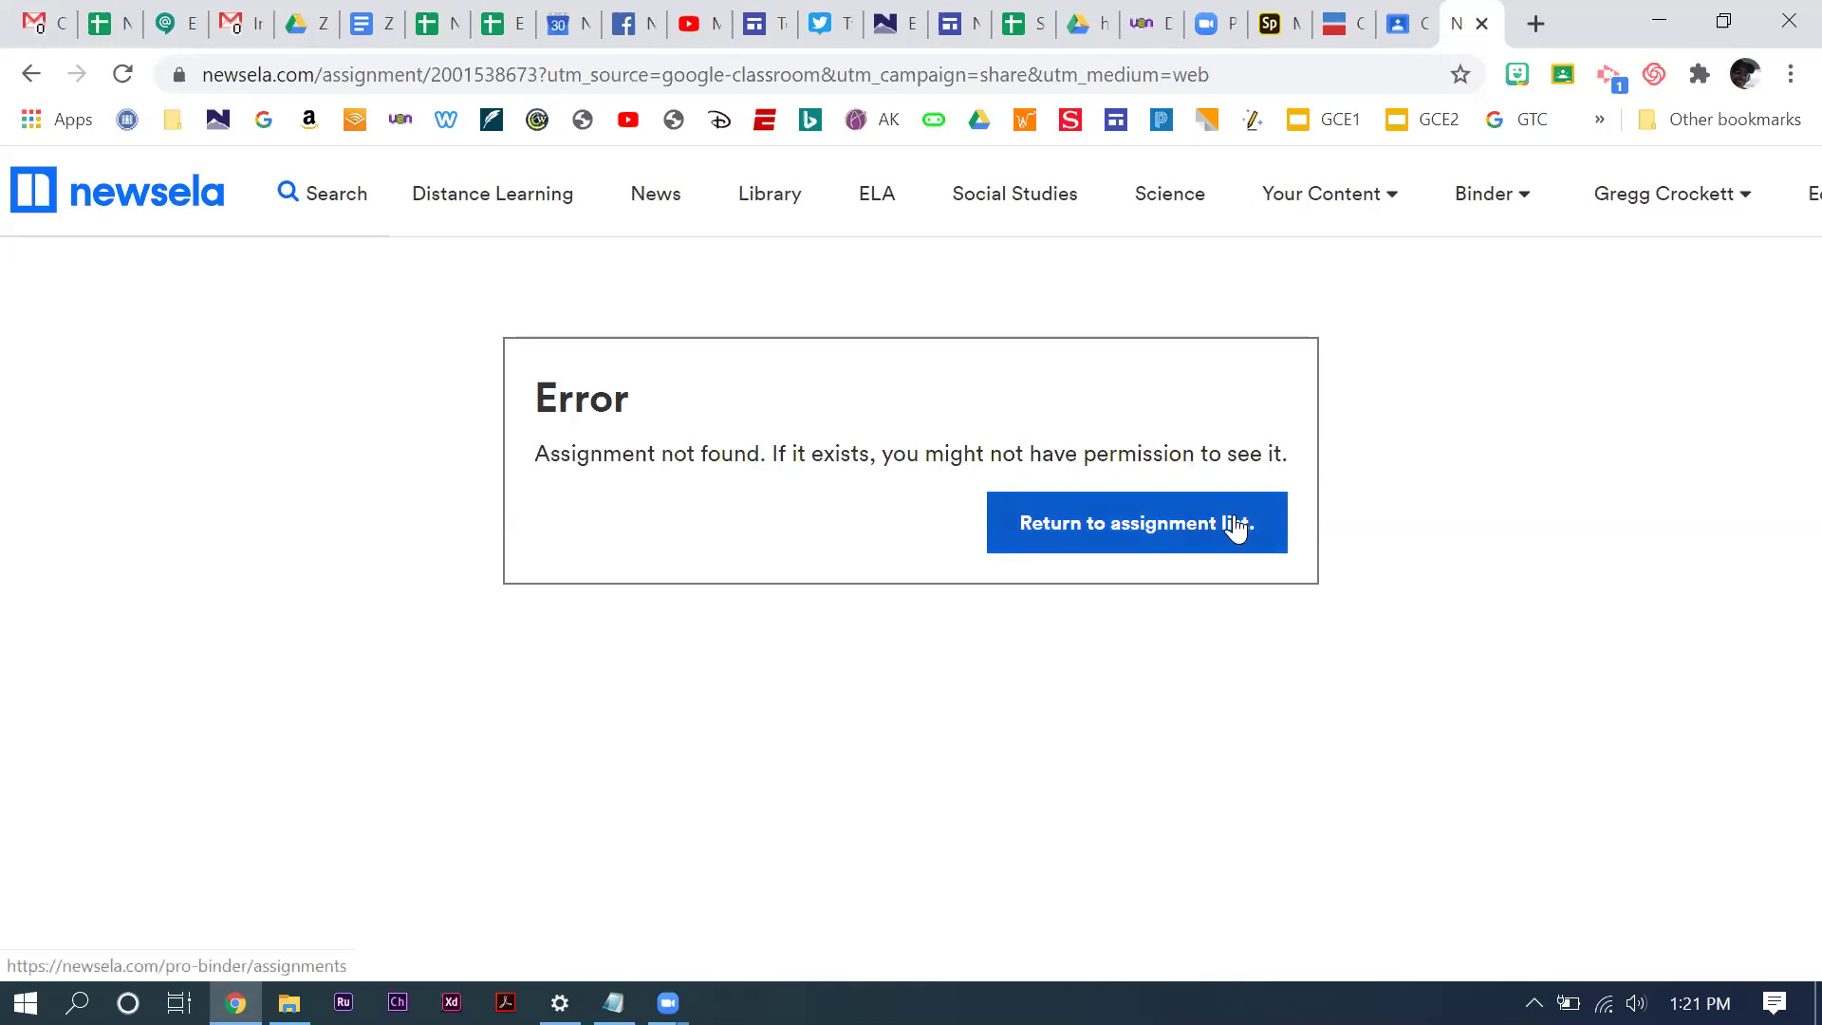
# Recheck the Census assignment in Classroom, view the Newsela assignment list, and close the Newsela page
pyautogui.moveTo(1369, 214)
pyautogui.click(1398, 23)
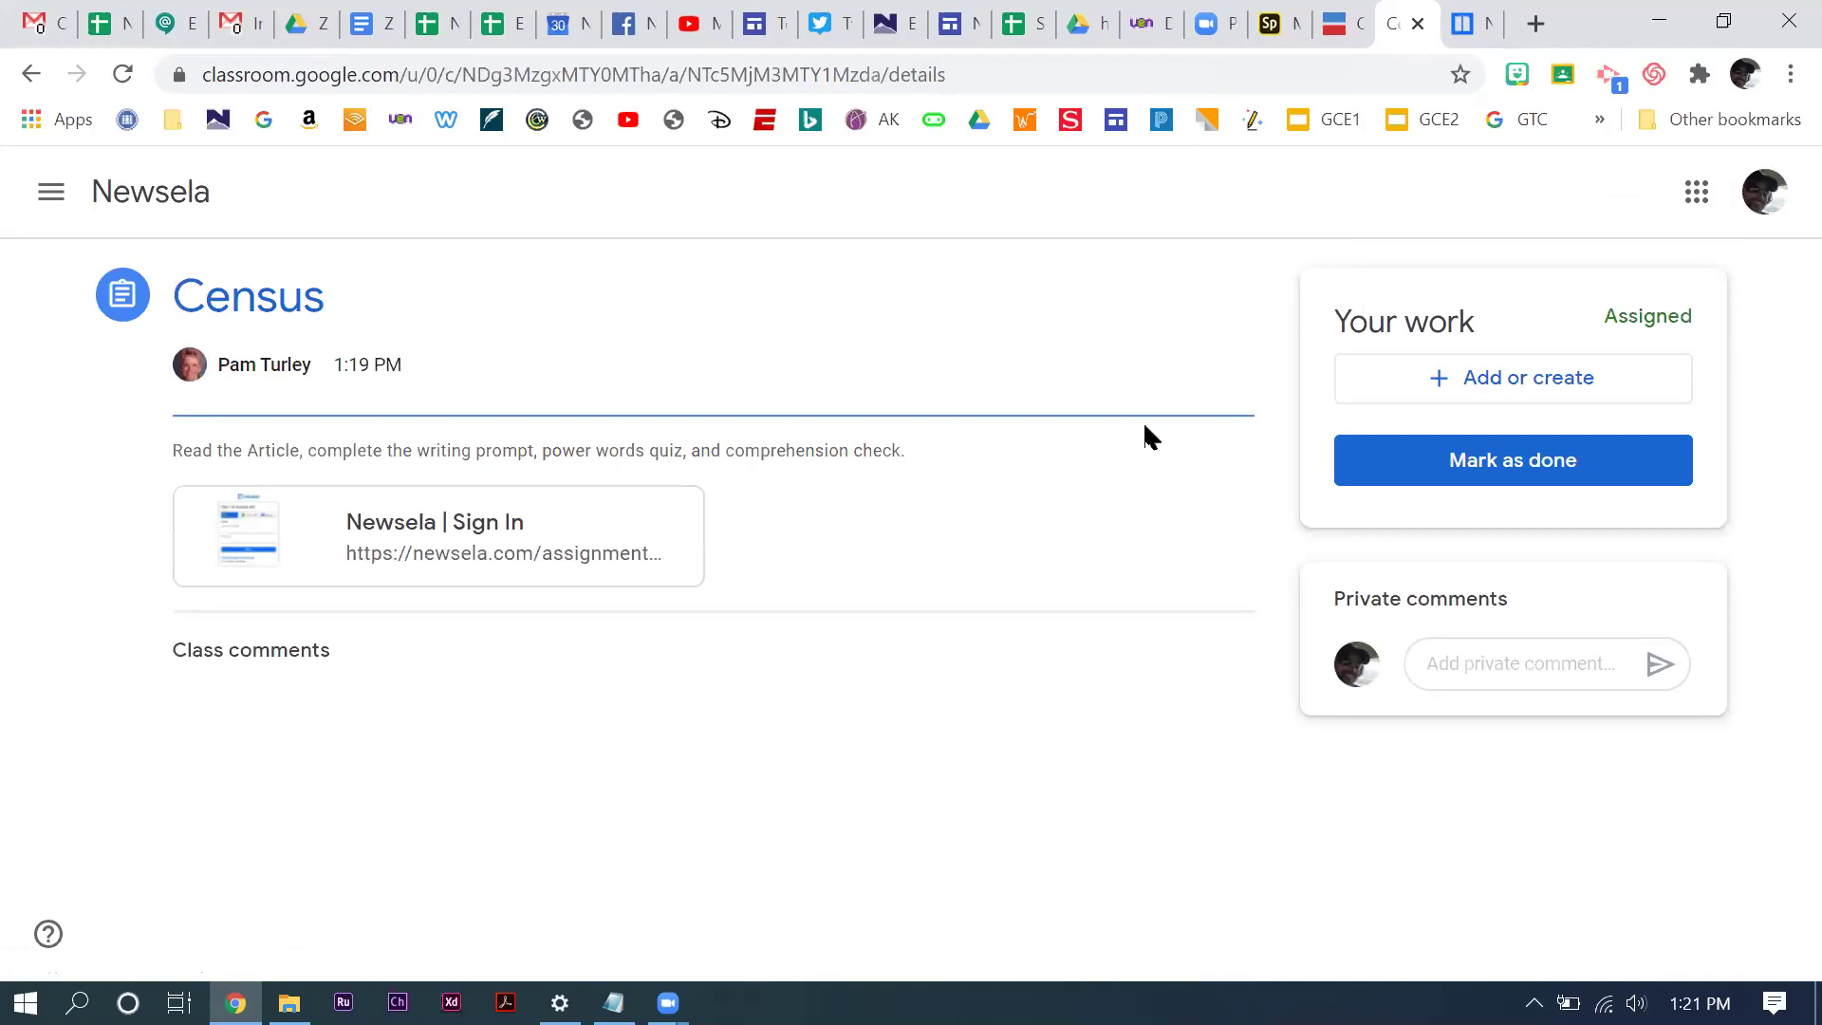
pyautogui.hotkey('ctrl', 'Tab')
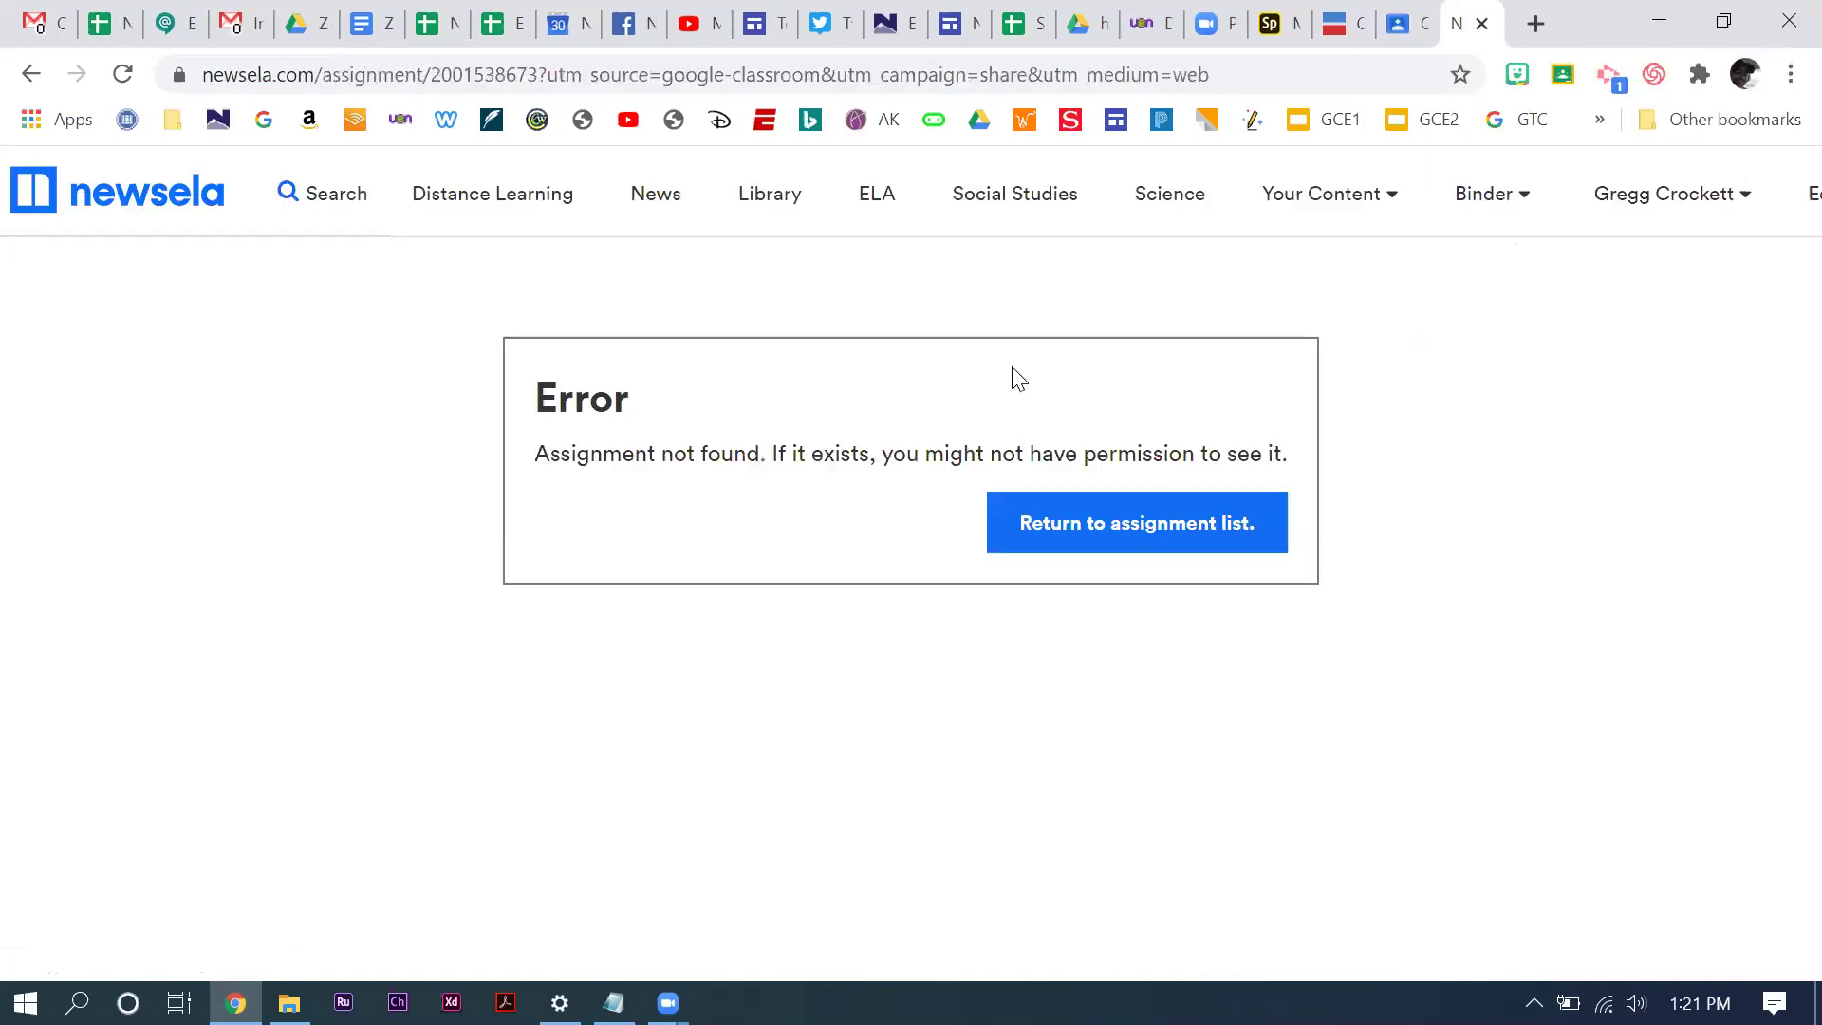
pyautogui.click(1097, 530)
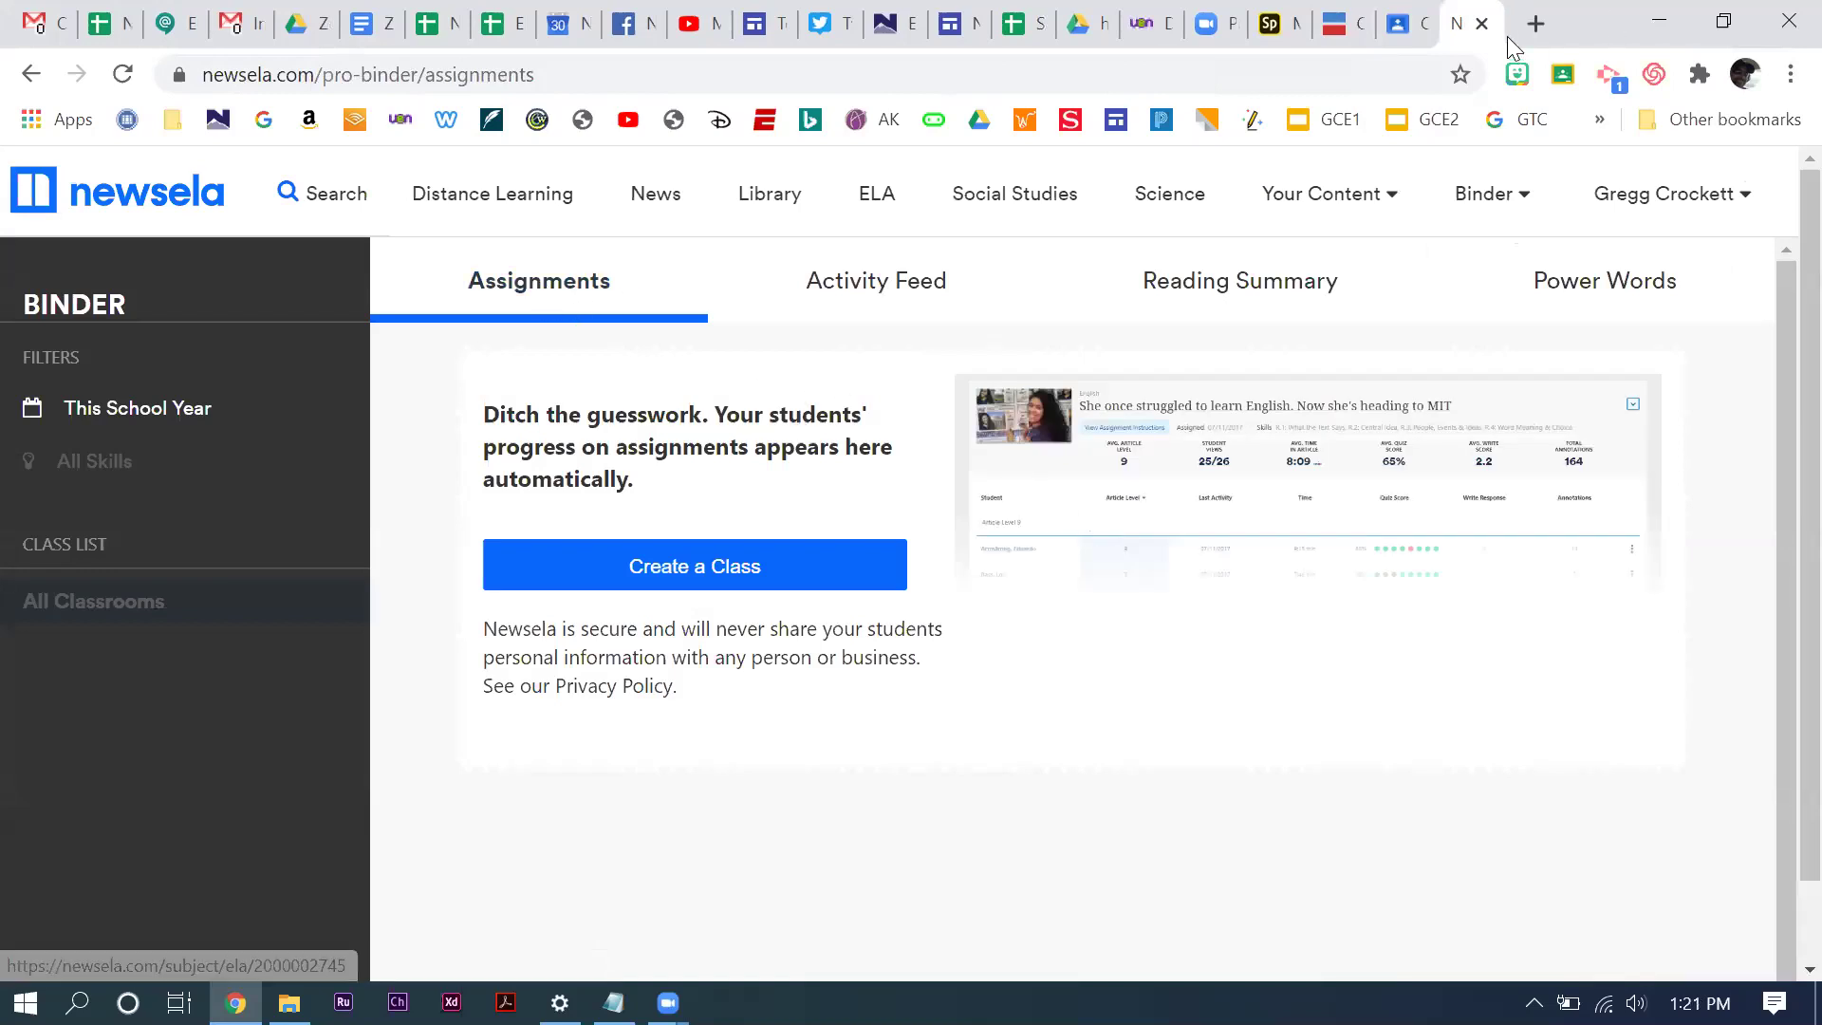
pyautogui.click(1481, 24)
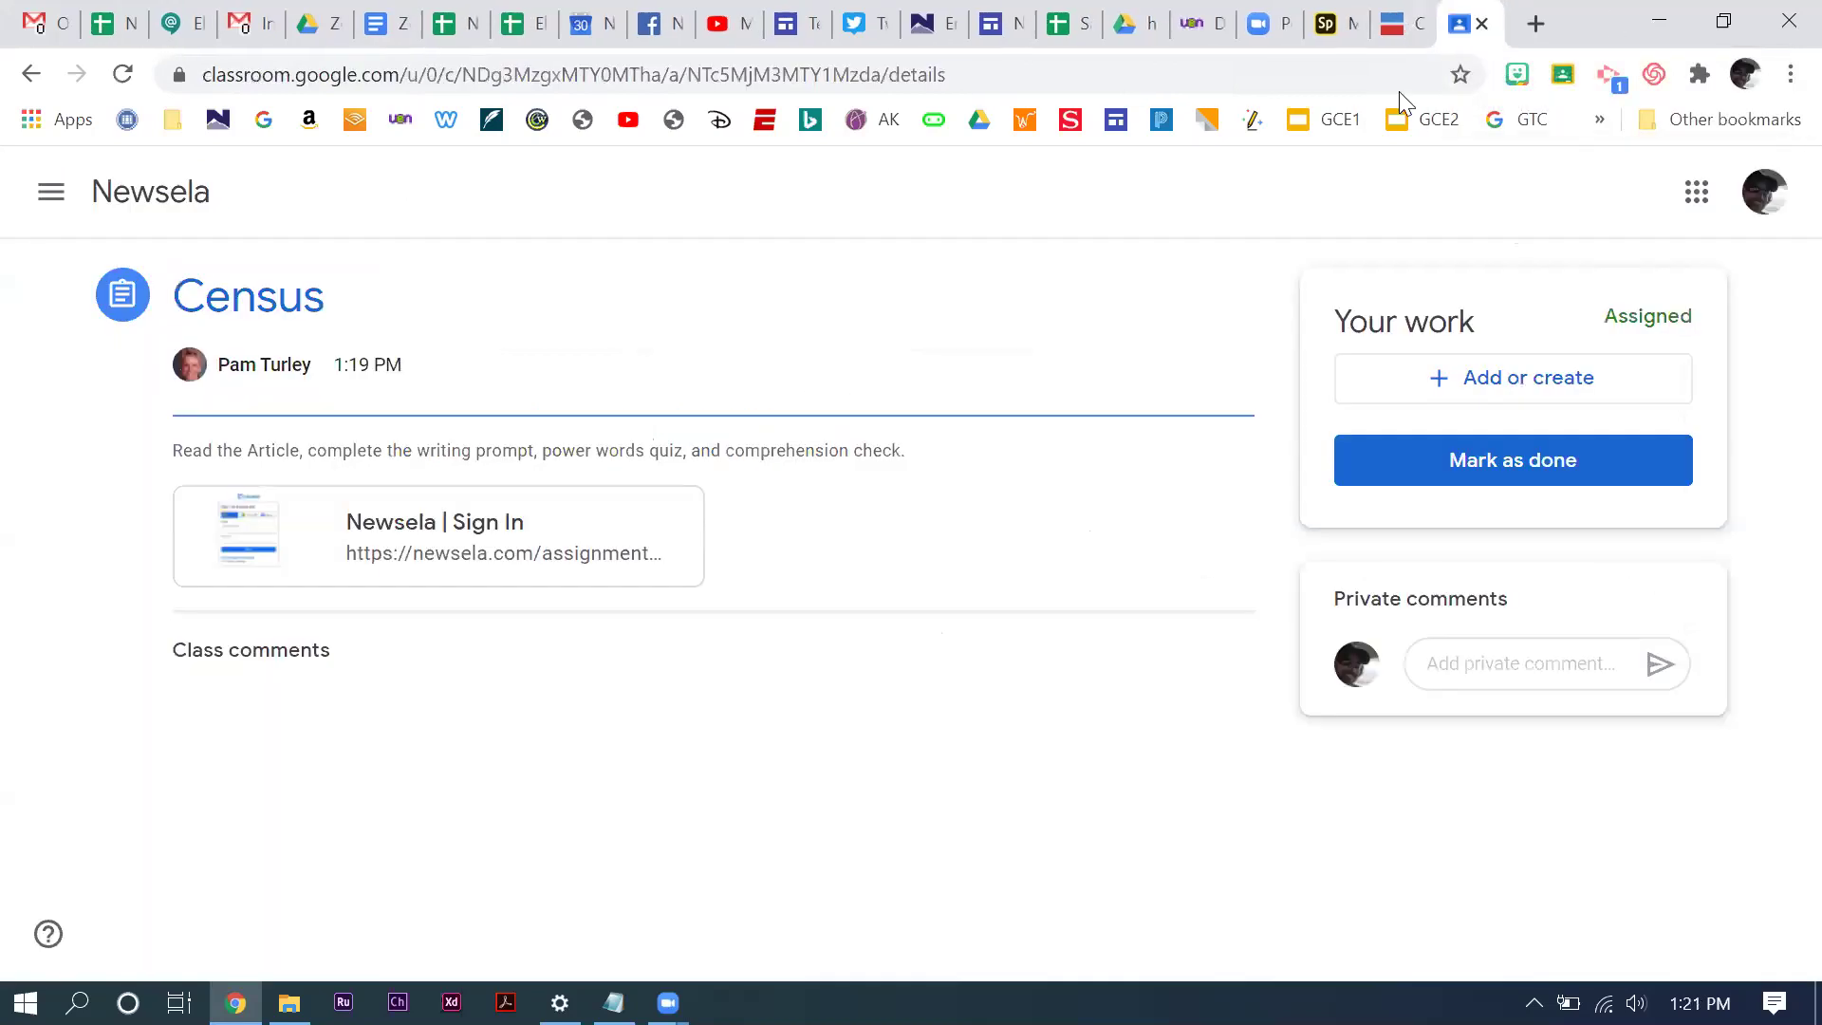
# View the details of the "One Little Word" assignment in the Newsela class and return to the classwork list
pyautogui.click(130, 197)
pyautogui.click(894, 203)
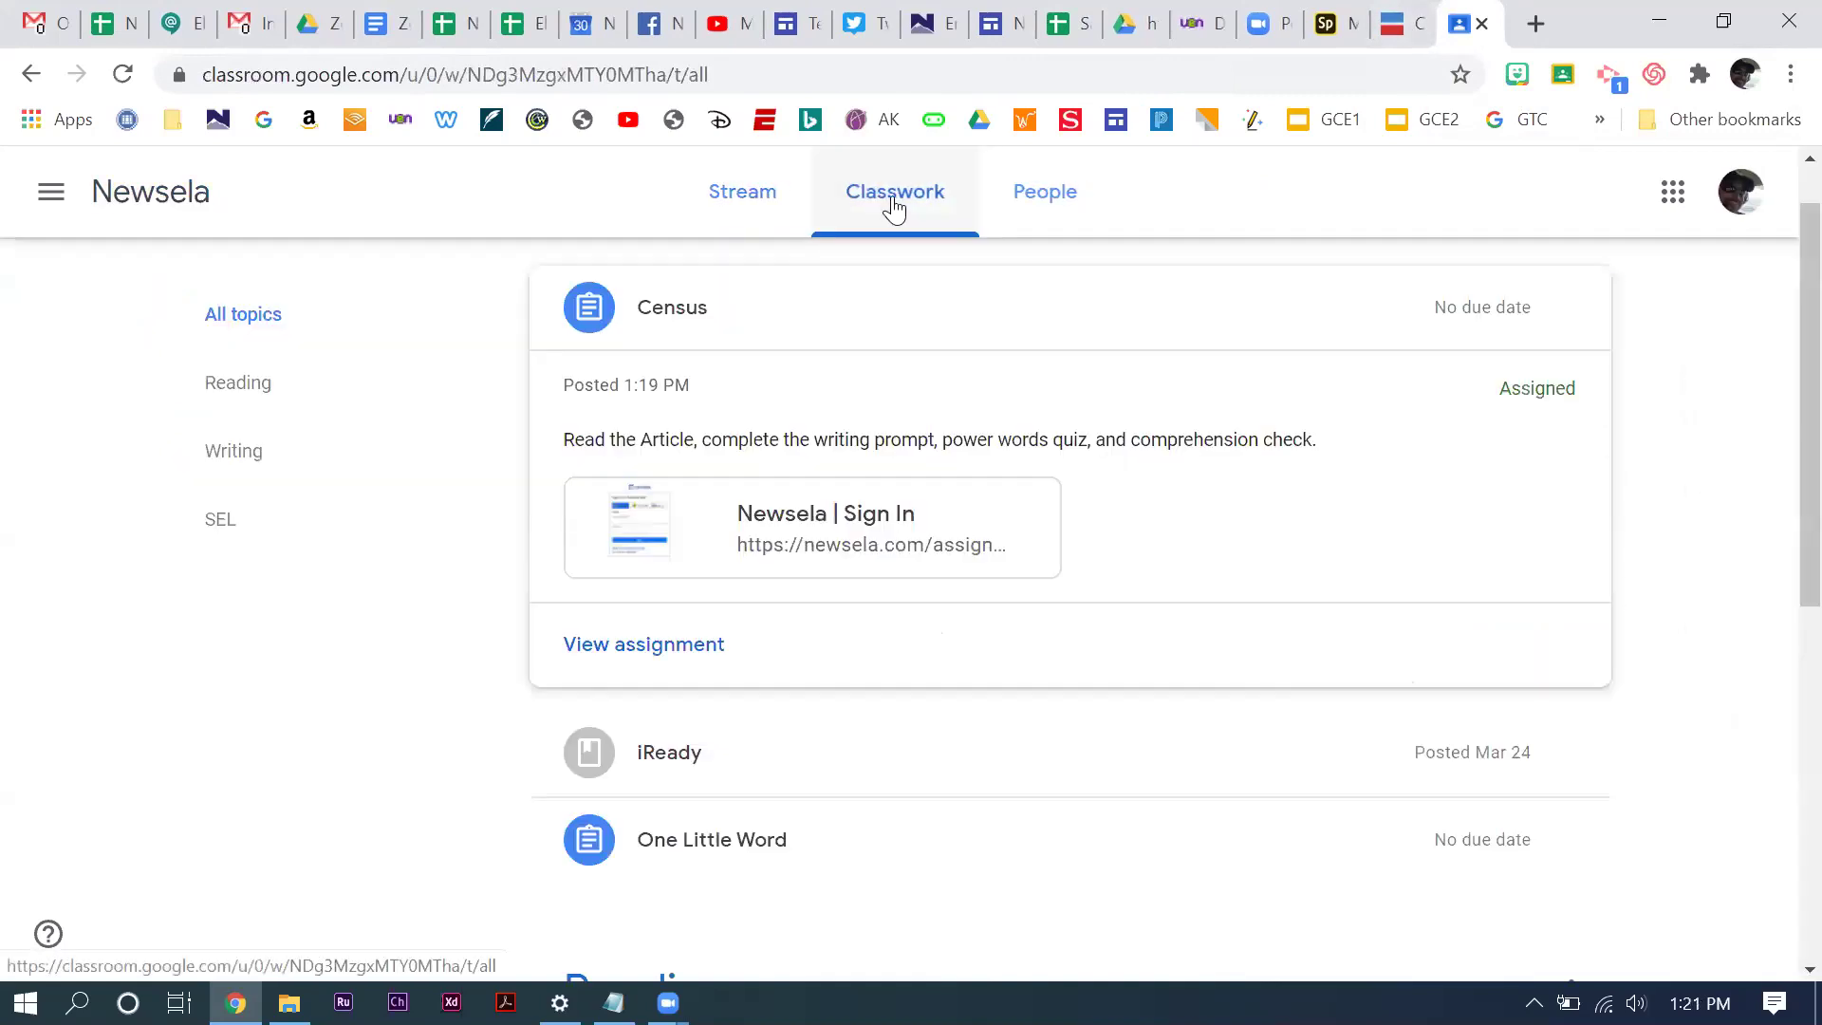
pyautogui.scroll(-3, 882, 778)
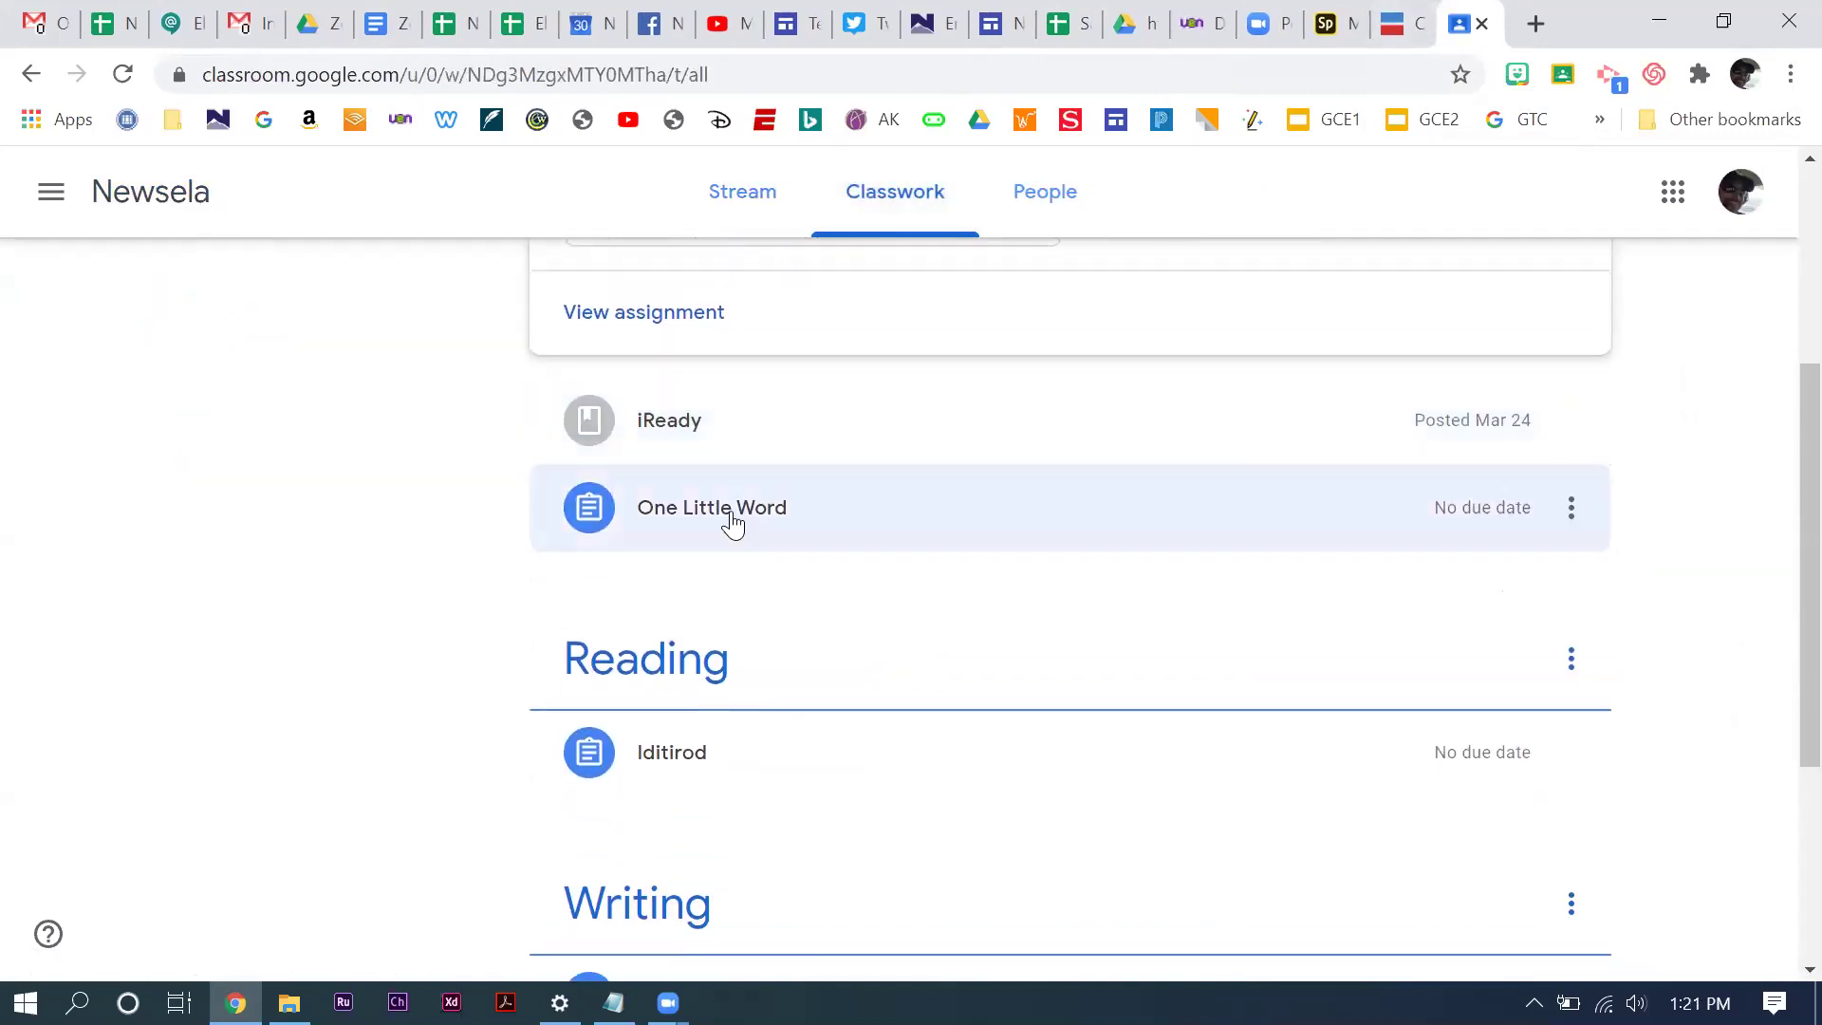
pyautogui.click(732, 521)
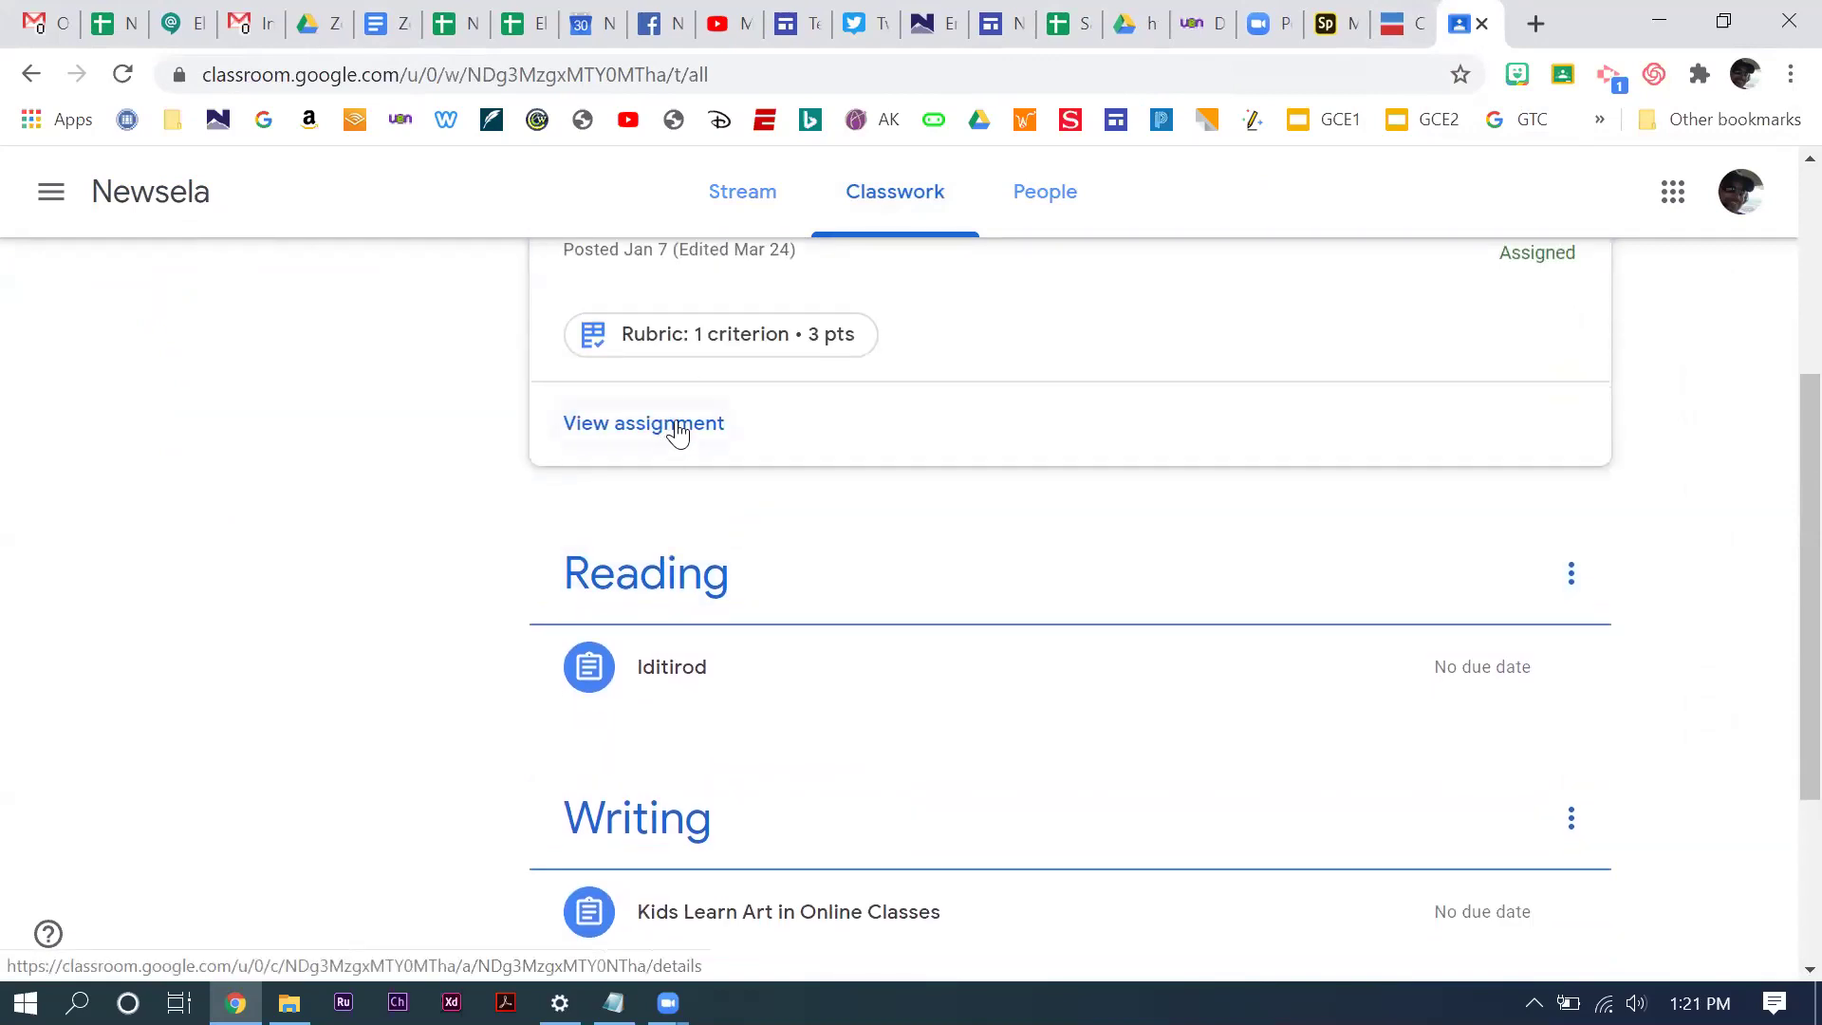
pyautogui.click(674, 435)
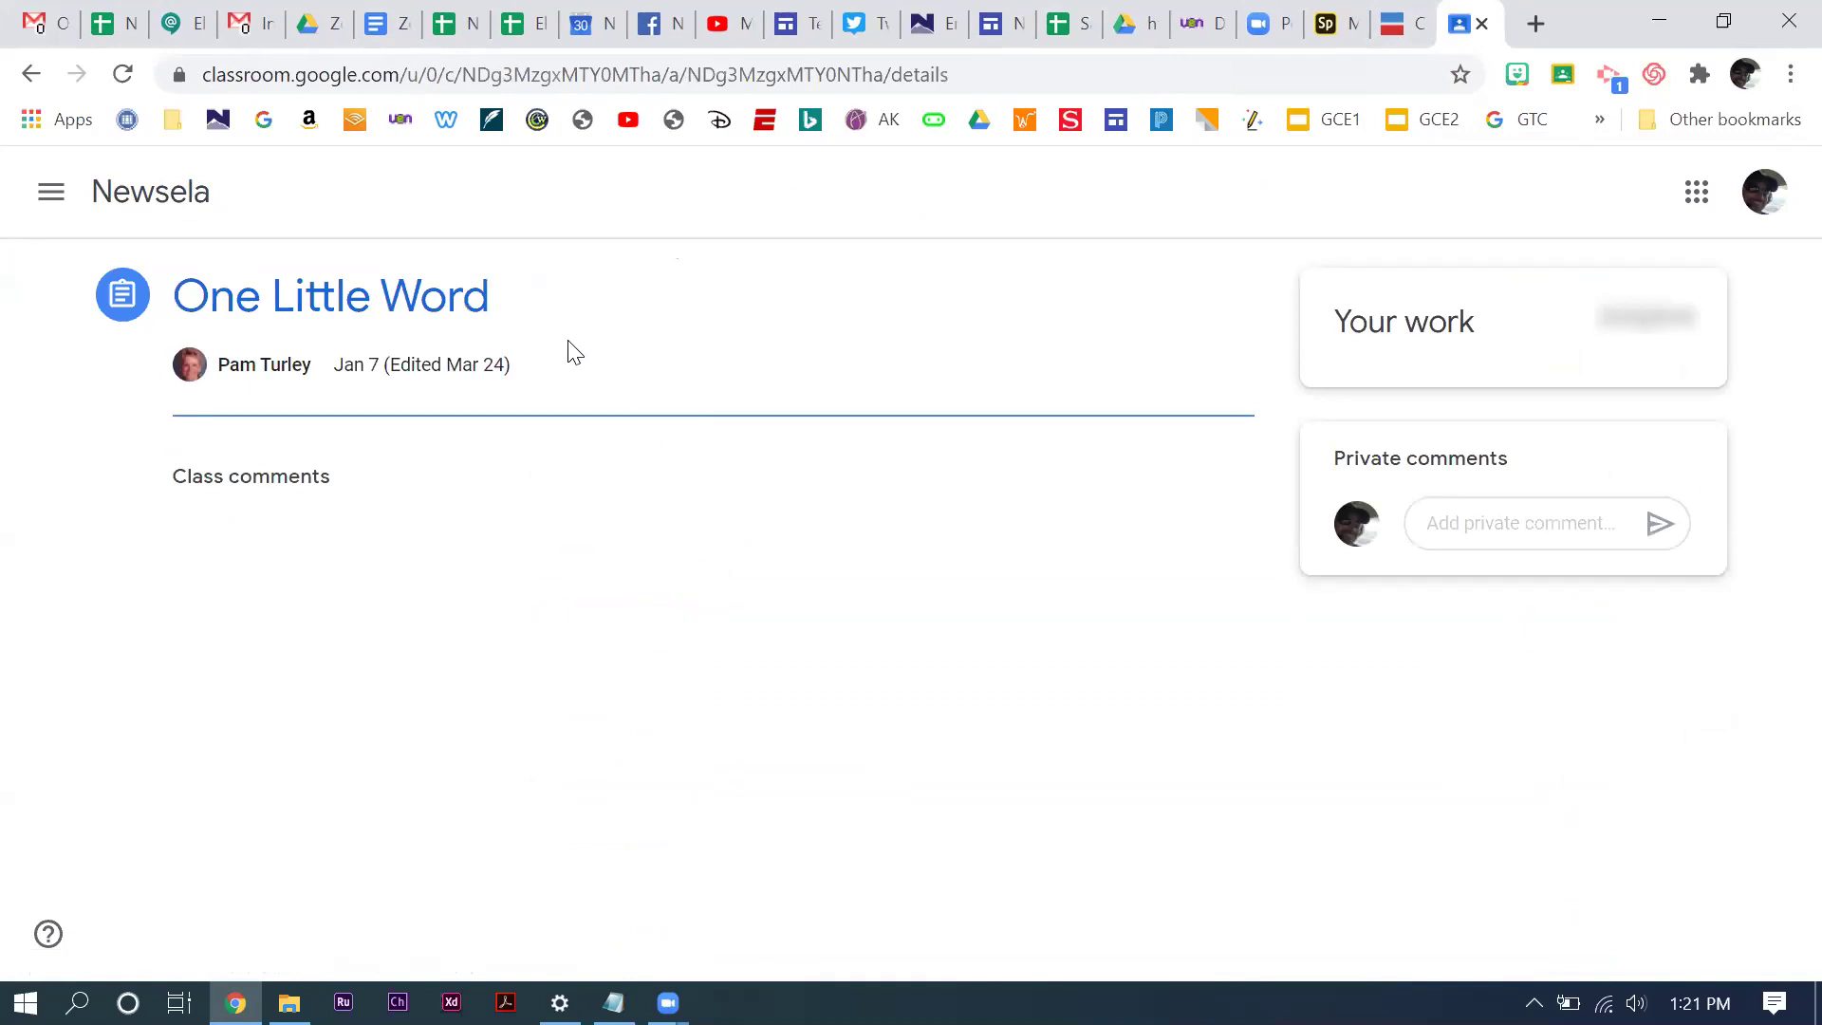
pyautogui.click(31, 74)
# Expand the Iditirod assignment under Reading, try its attached Newsela link, and close the linked page
pyautogui.scroll(-5, 631, 643)
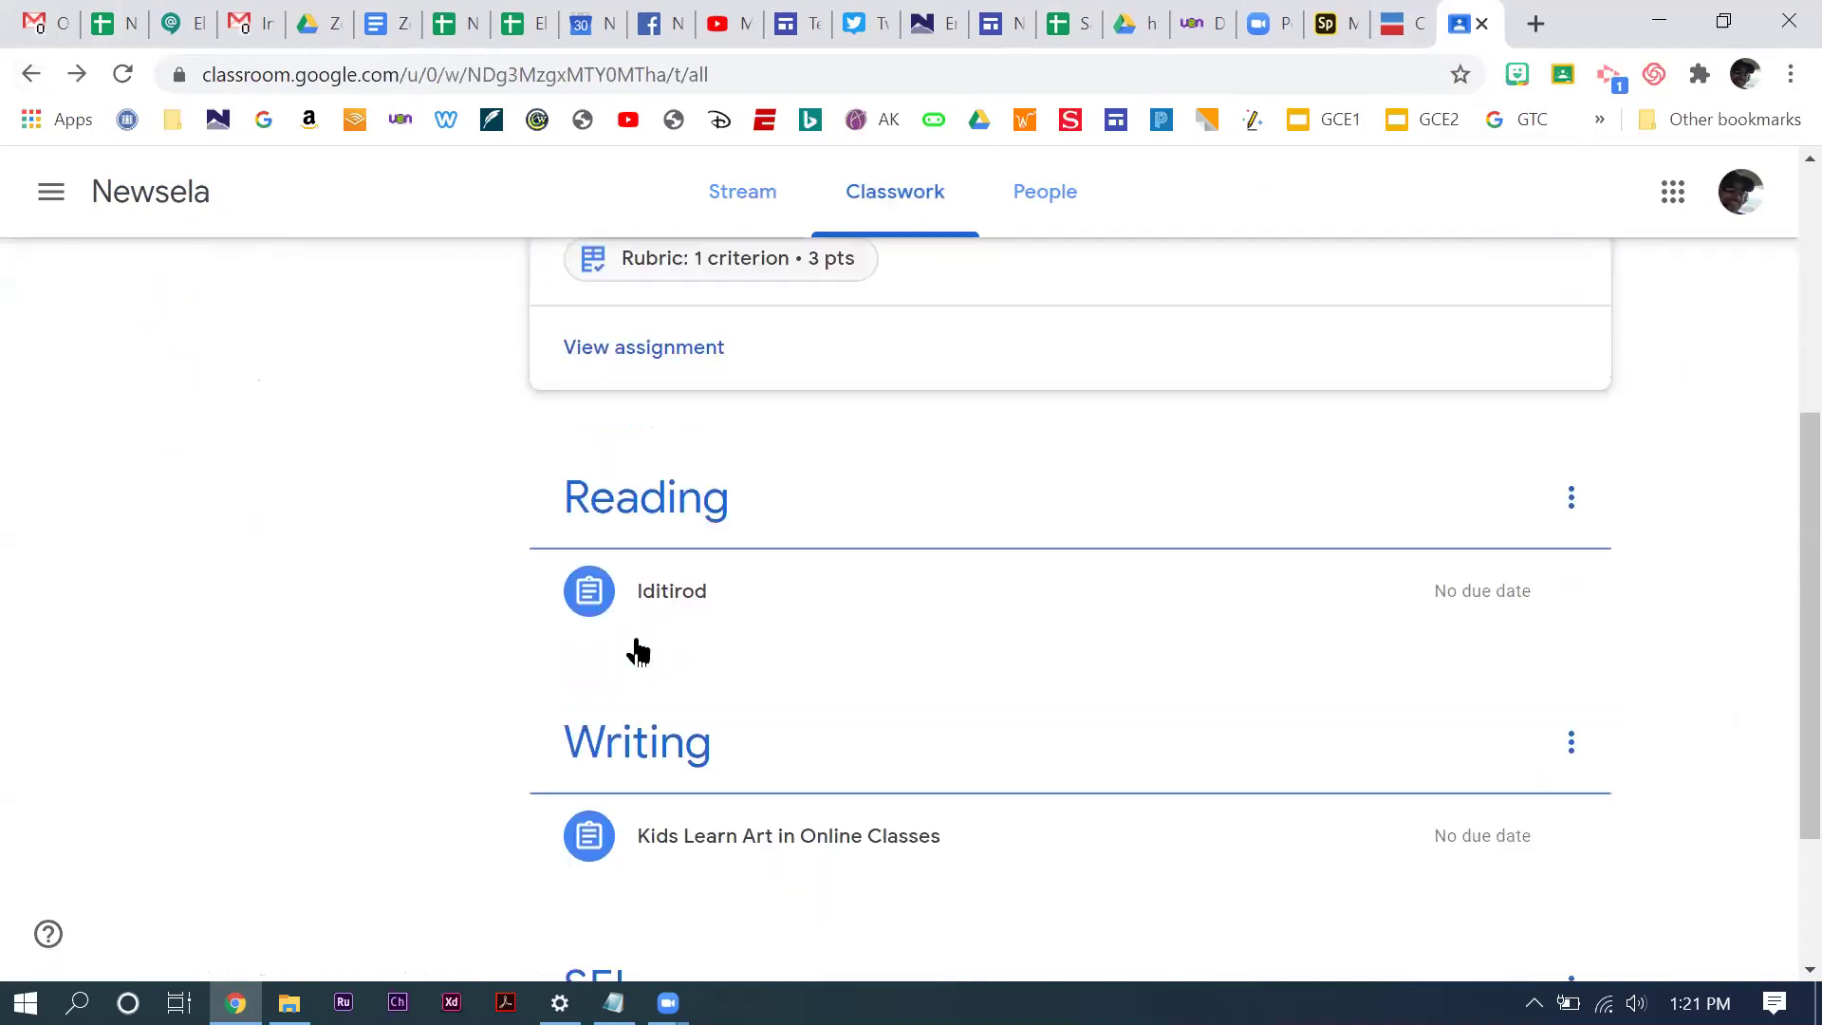
pyautogui.click(691, 555)
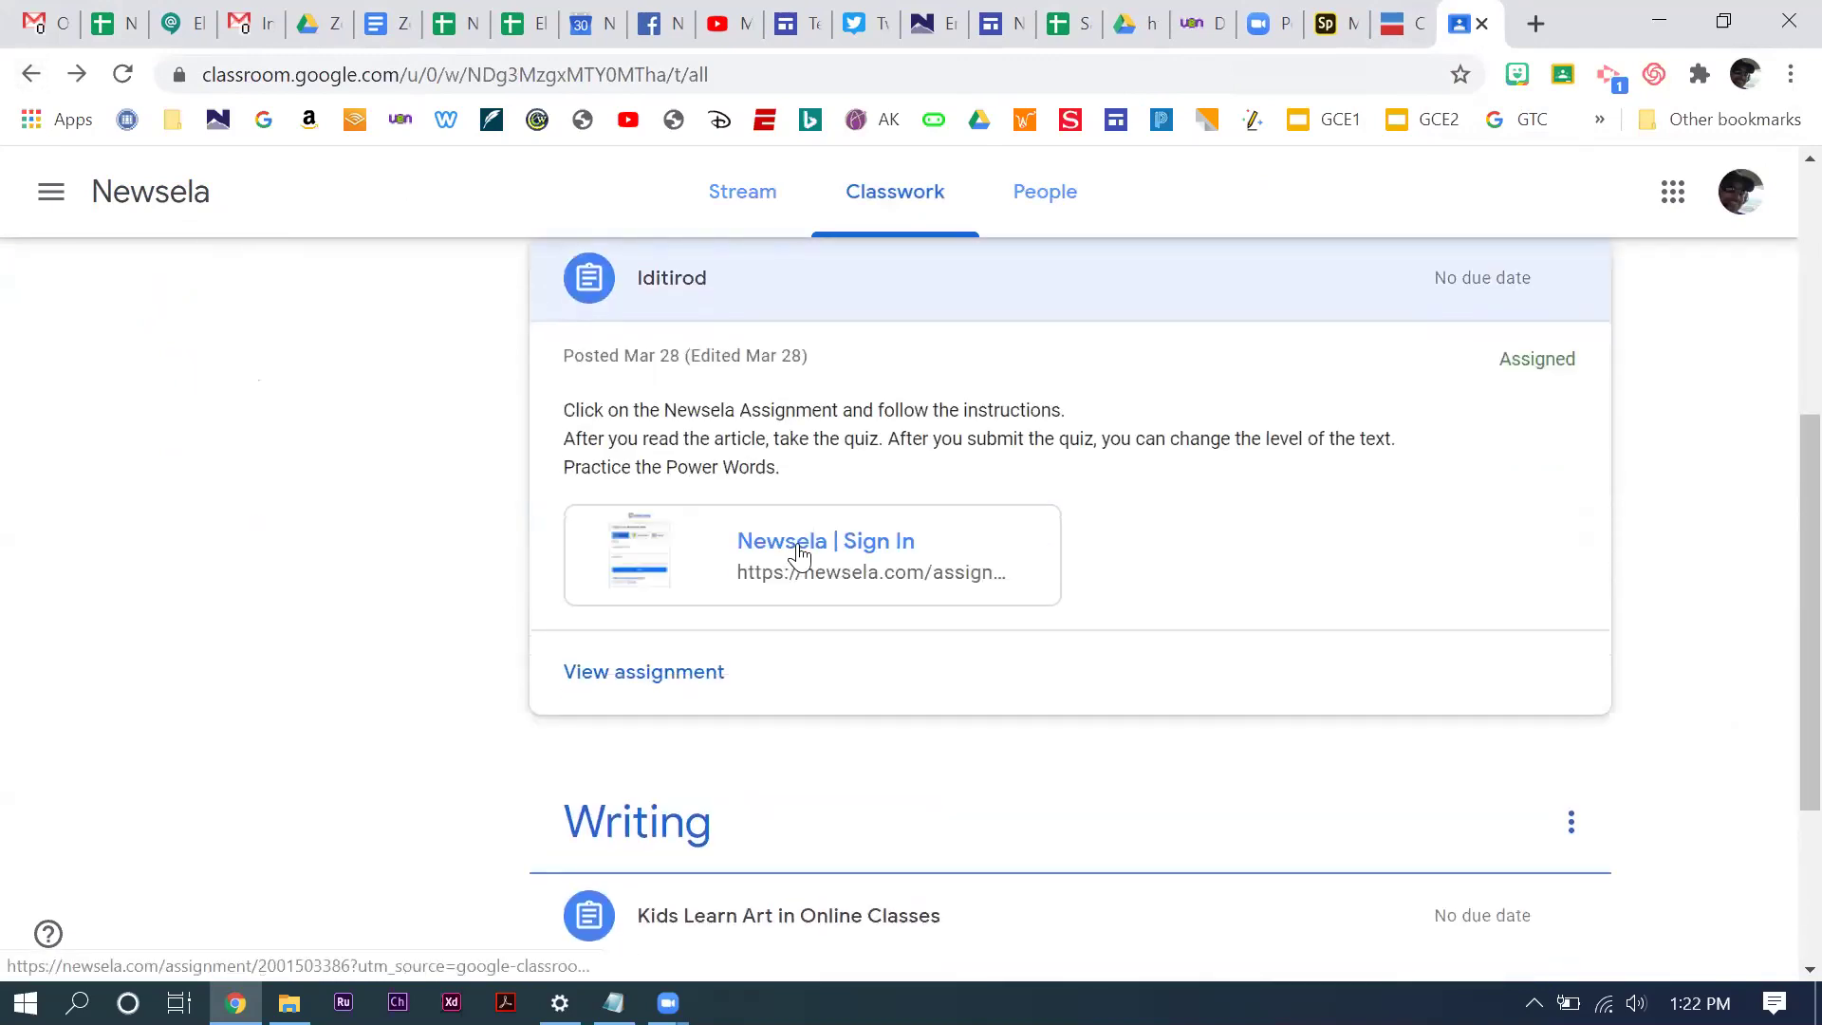
pyautogui.click(816, 550)
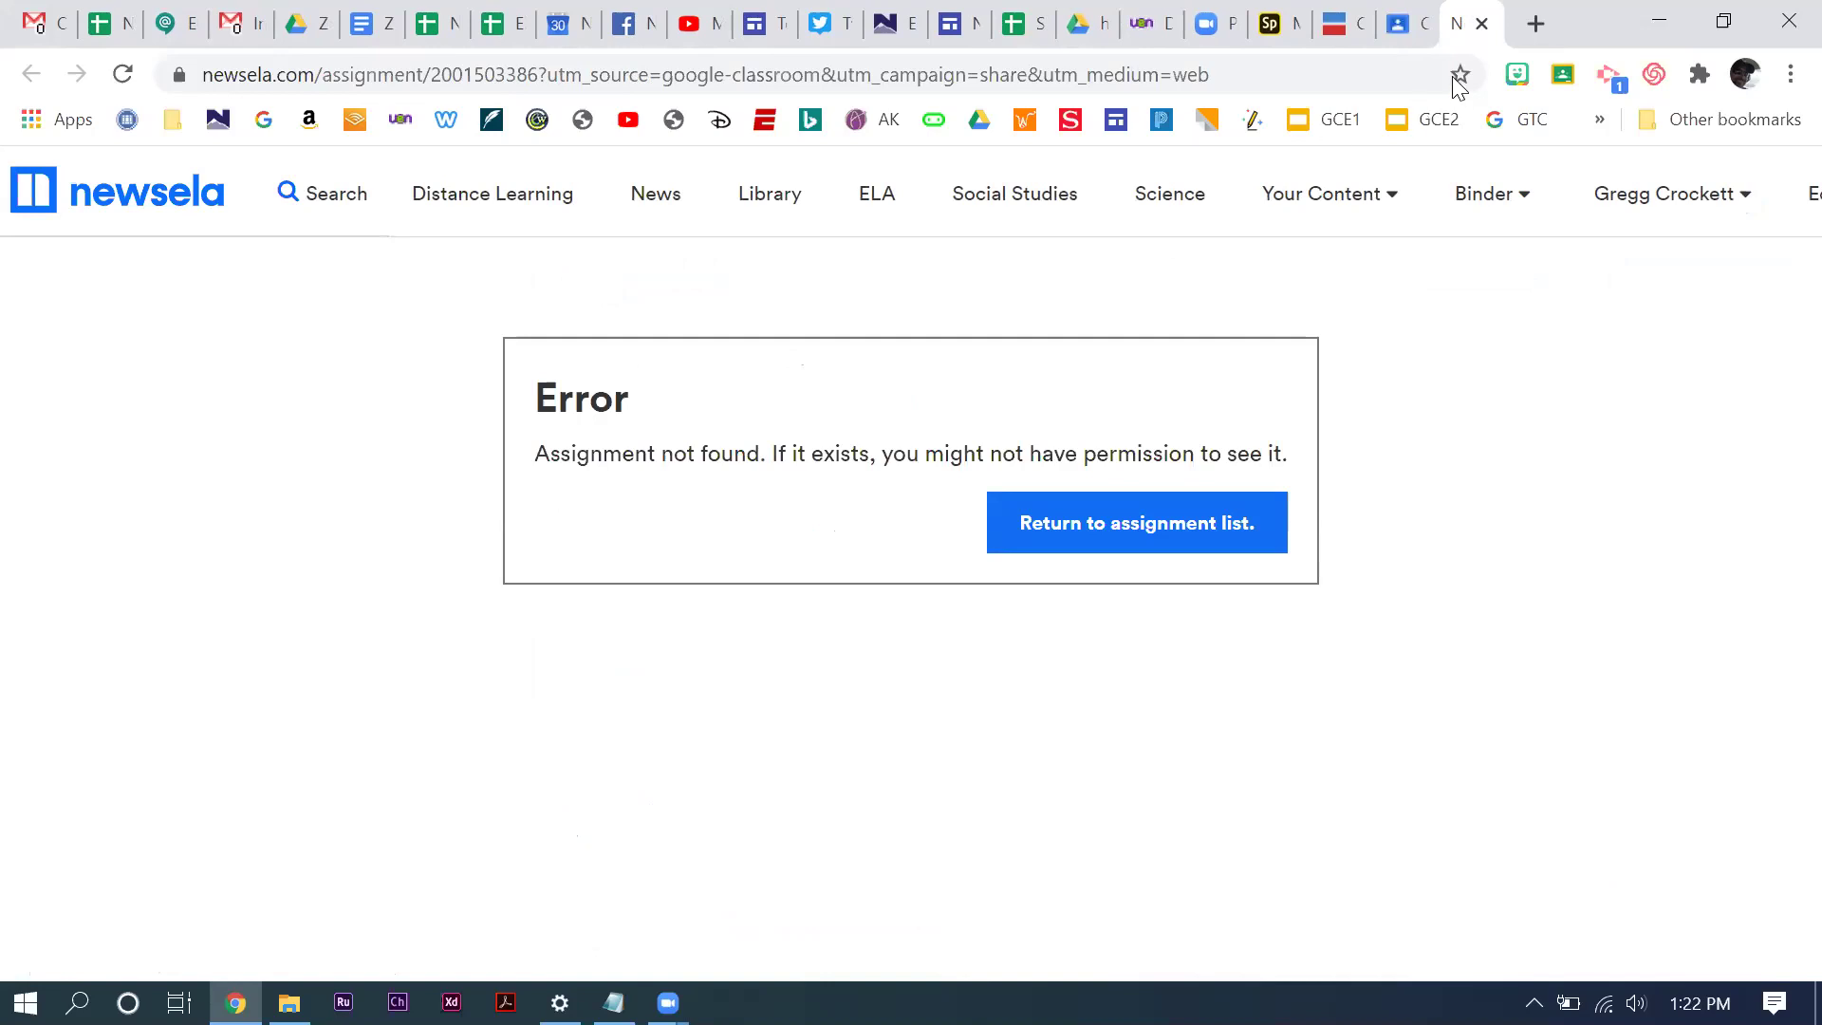
pyautogui.click(1481, 23)
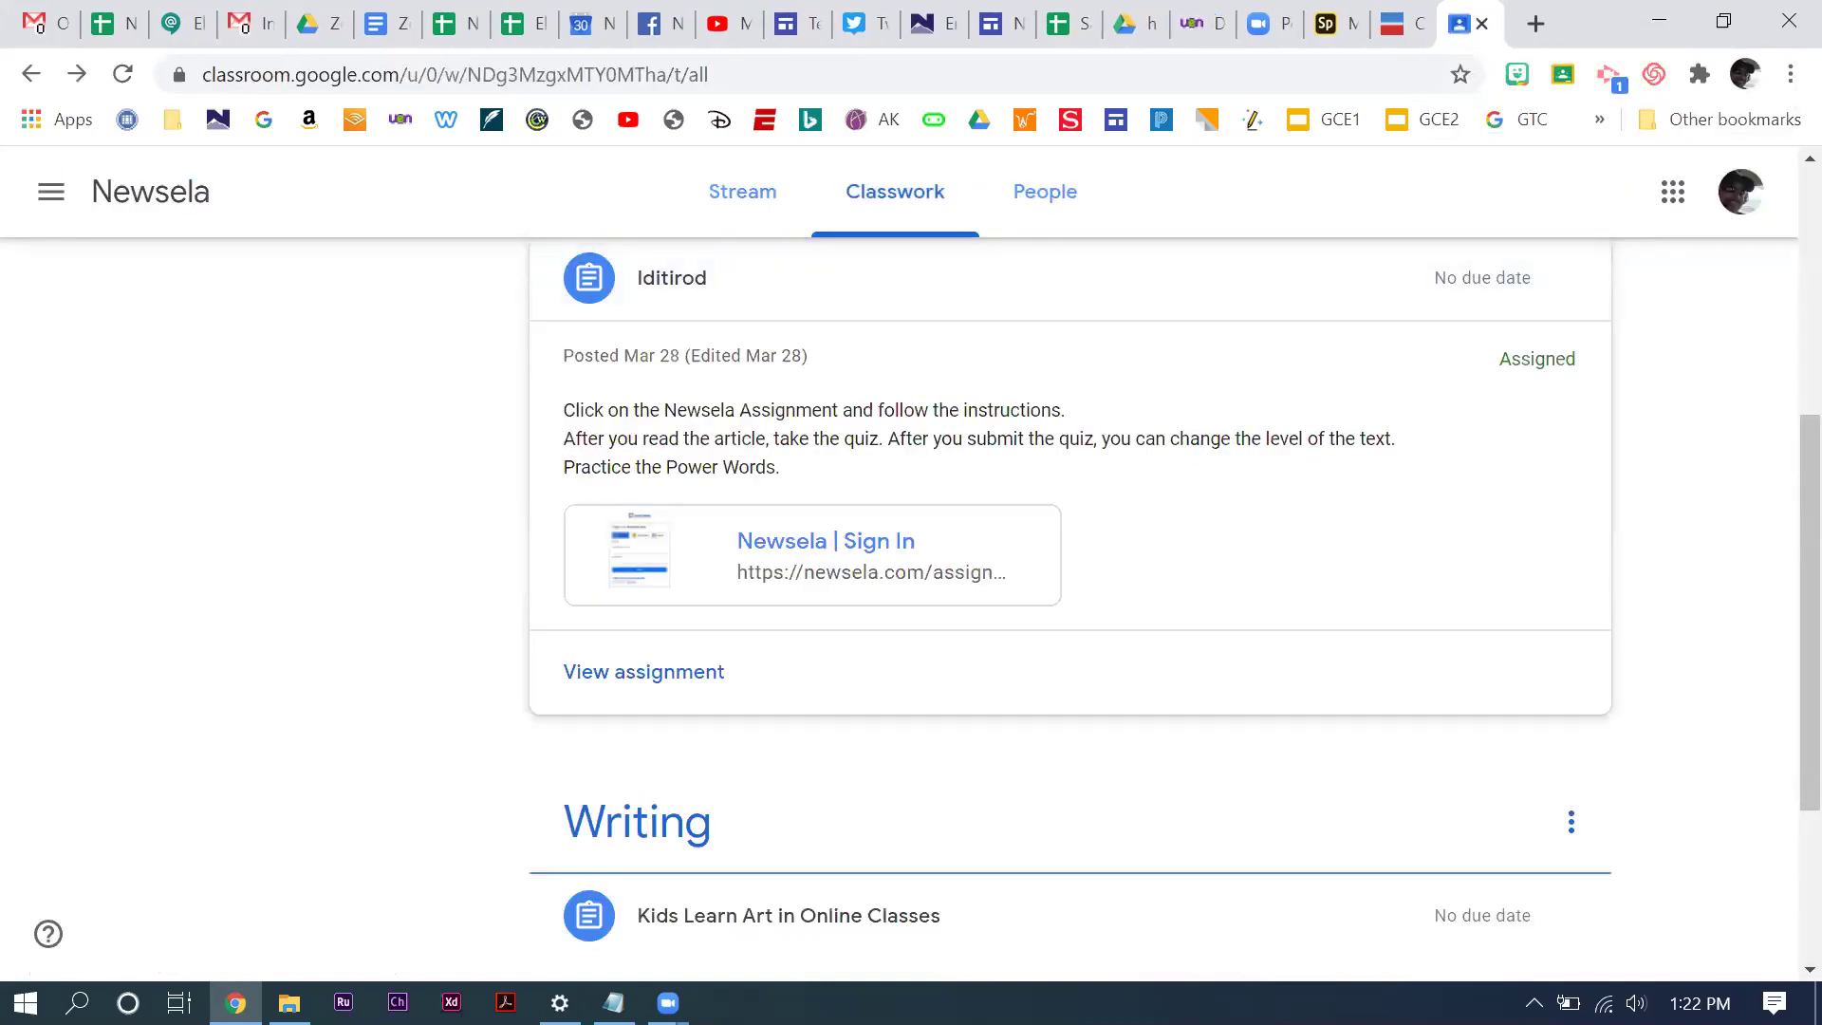